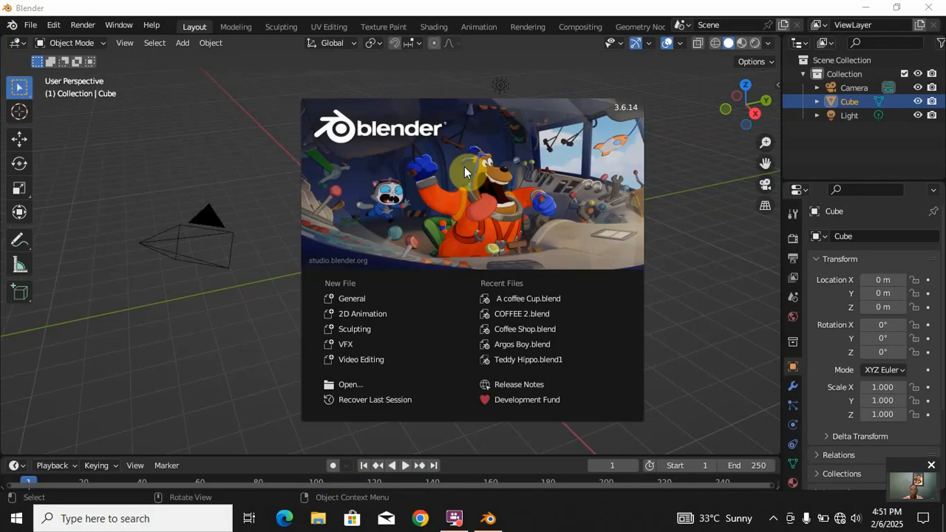
# - Dismiss the splash screen and delete the default cube from the scene
pyautogui.click(257, 189)
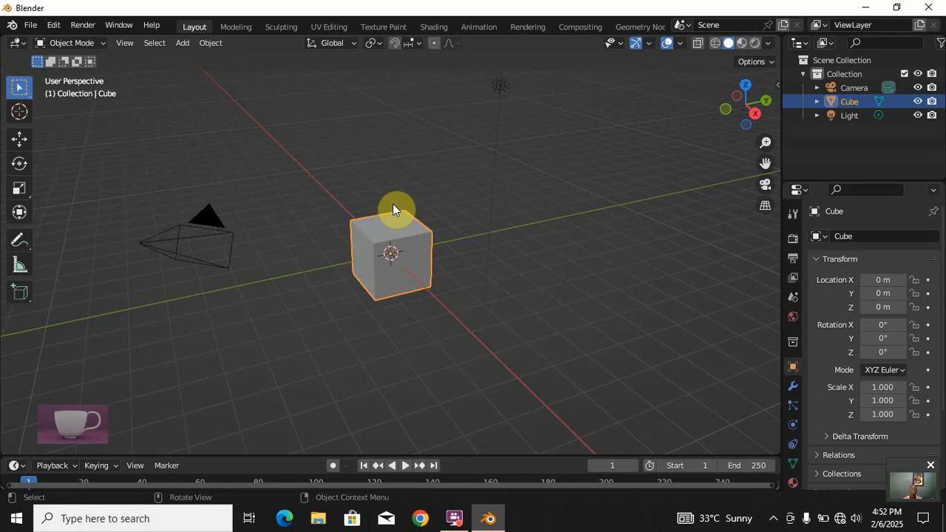
pyautogui.press('x')
pyautogui.click(354, 332)
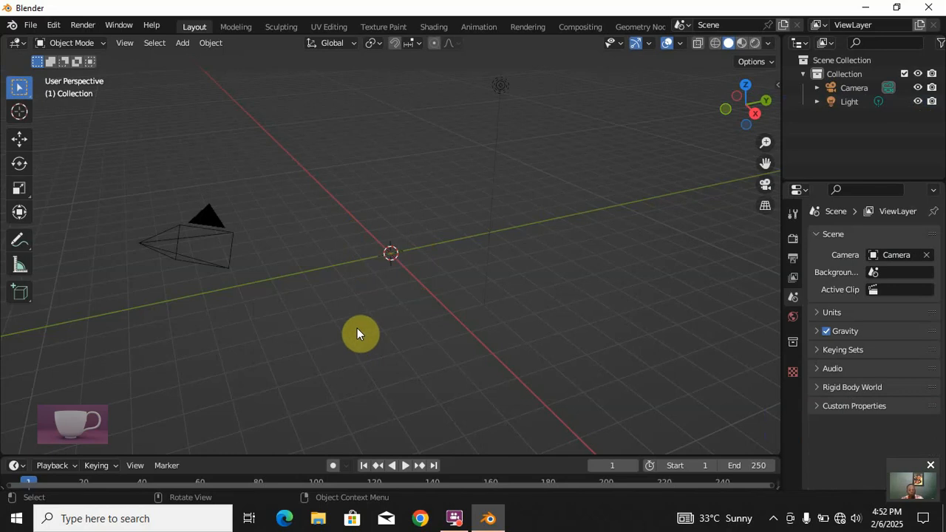
# - Add a mesh cylinder at the origin with 32 vertices, a 1 m radius and a 2 m depth
pyautogui.hotkey('shift', 'a')
pyautogui.moveTo(345, 222)
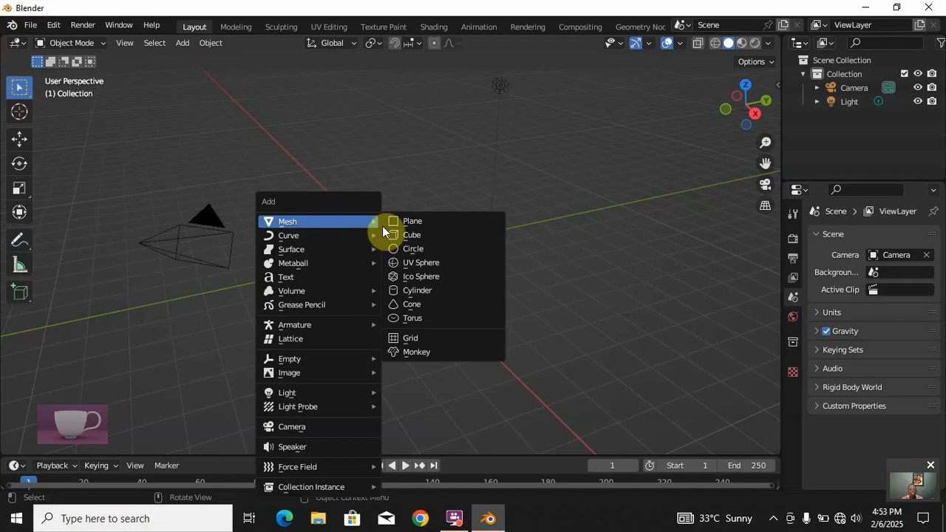
pyautogui.click(392, 292)
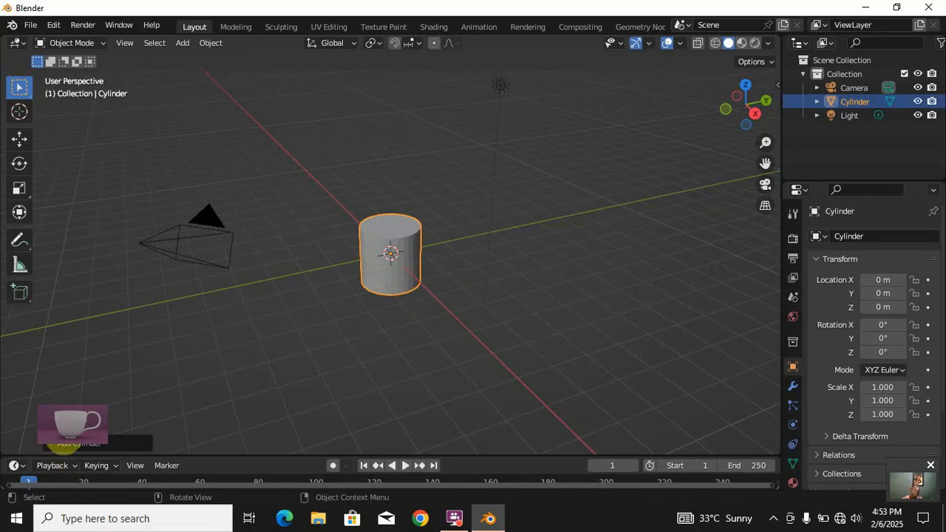
pyautogui.click(53, 444)
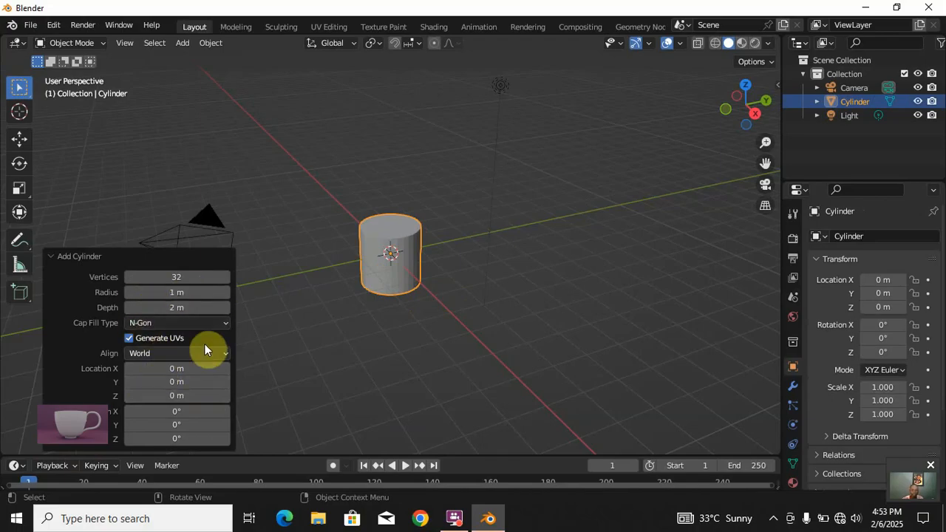
pyautogui.click(48, 255)
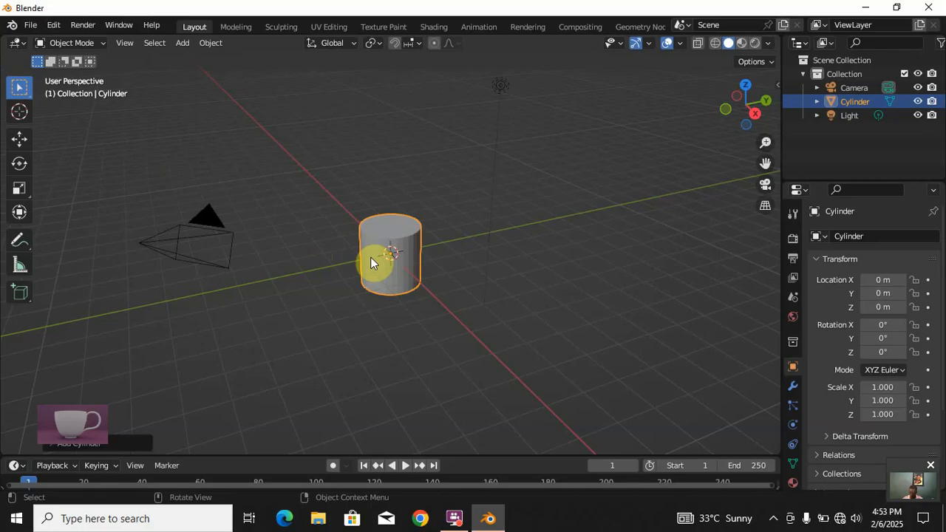
# - In the right orthographic view, raise the cylinder about 1.1 m along Z so its base sits just above the ground line
pyautogui.press('KP_3')
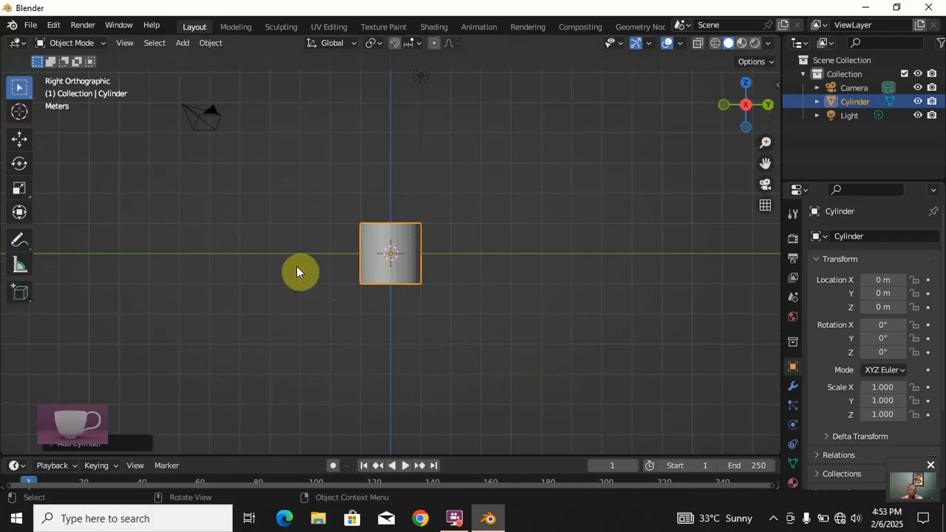
pyautogui.press('g')
pyautogui.press('z')
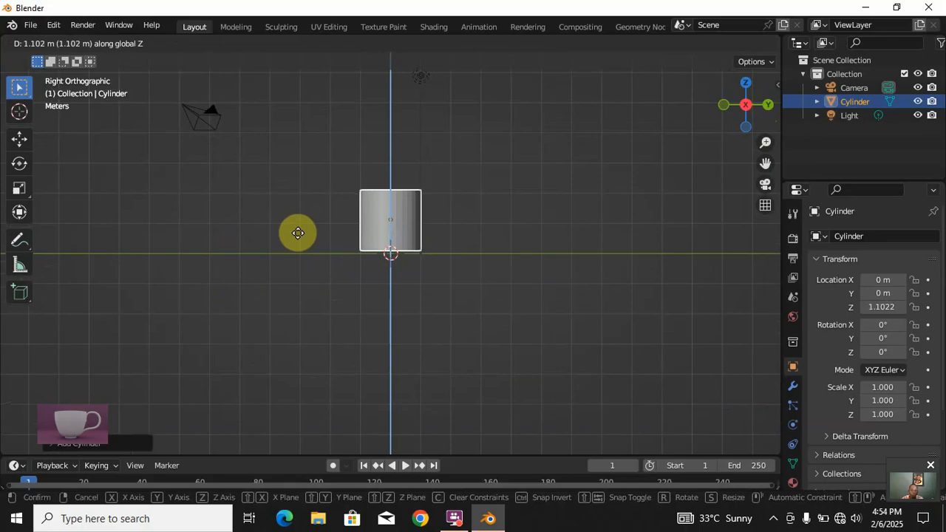
pyautogui.click(292, 232)
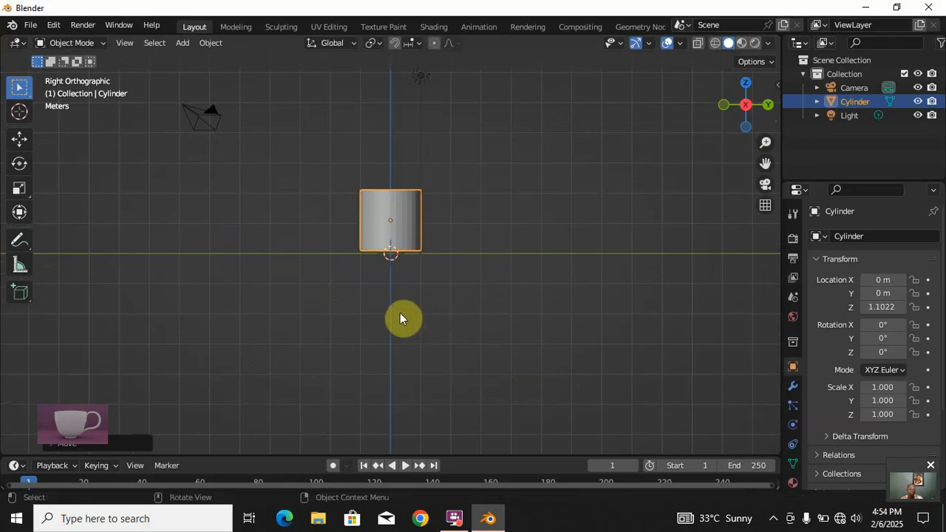
# - Edit the cylinder in wireframe shading and scale its bottom ring of vertices inward to taper the body toward the base
pyautogui.press('Tab')
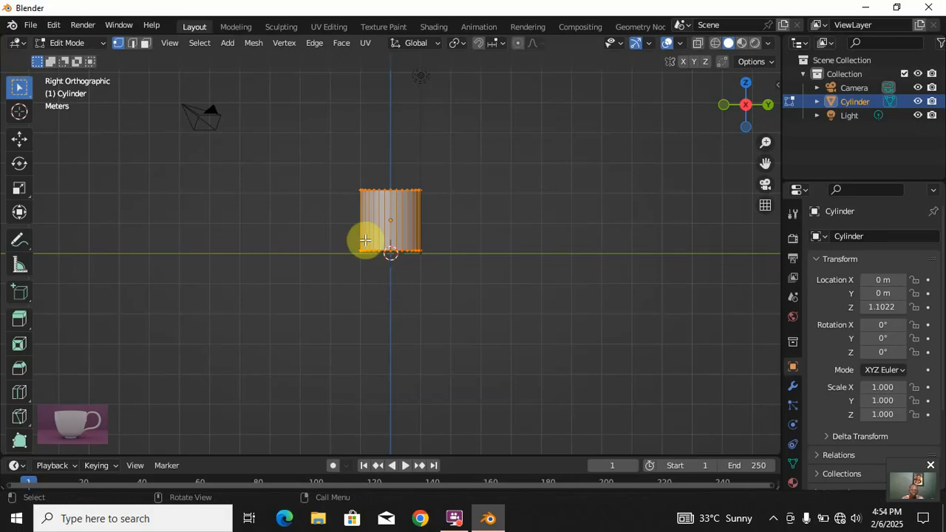
pyautogui.press('z')
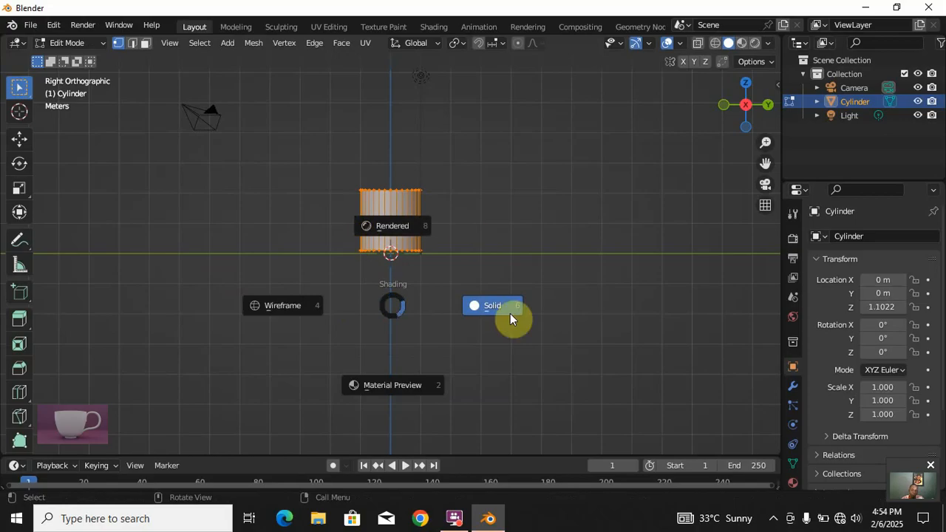
pyautogui.click(275, 305)
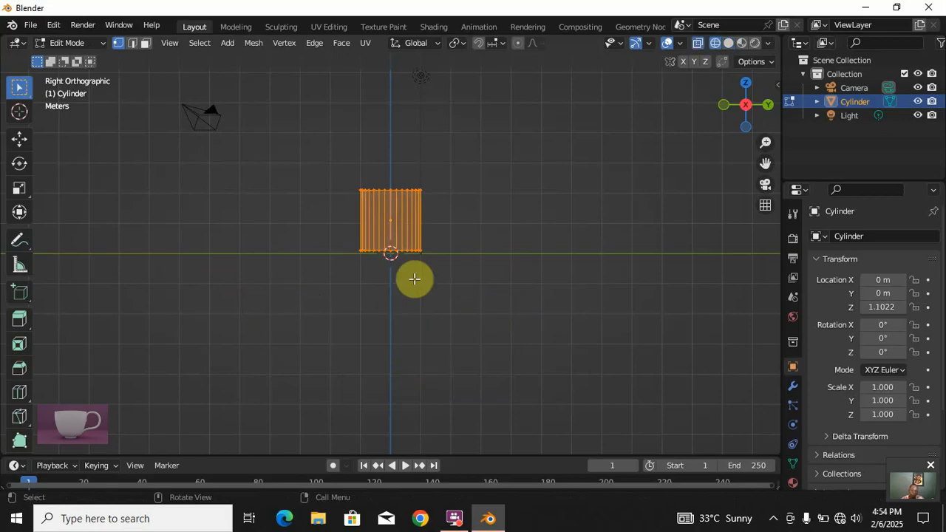
pyautogui.moveTo(333, 219); pyautogui.dragTo(494, 315)
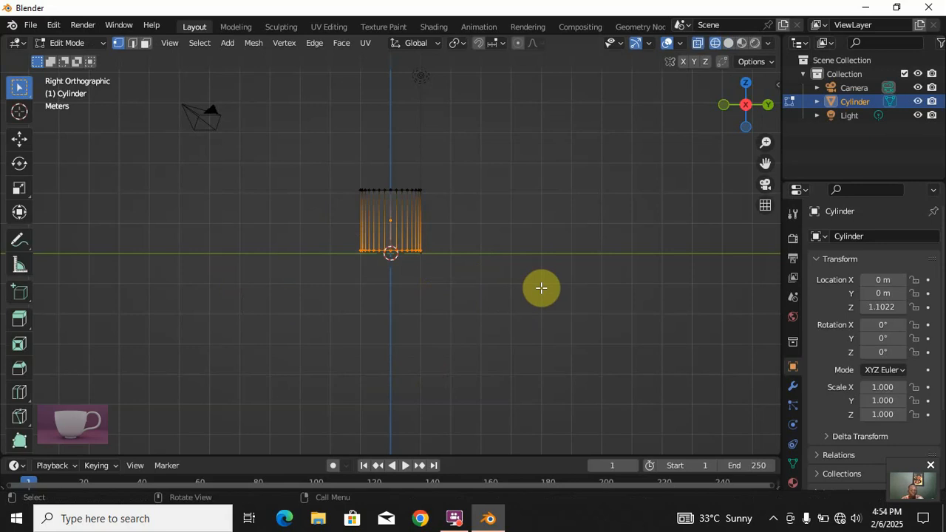
pyautogui.moveTo(338, 223); pyautogui.dragTo(476, 308)
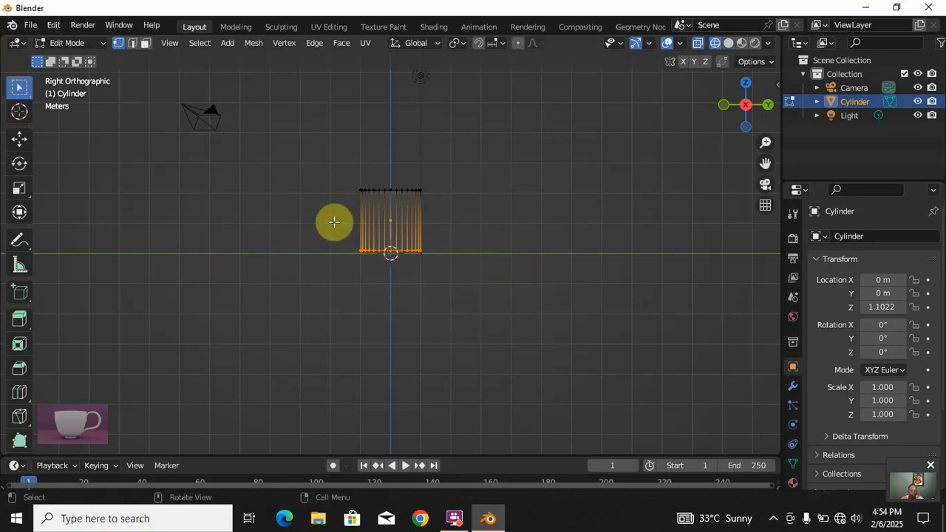
pyautogui.moveTo(334, 222); pyautogui.dragTo(491, 331)
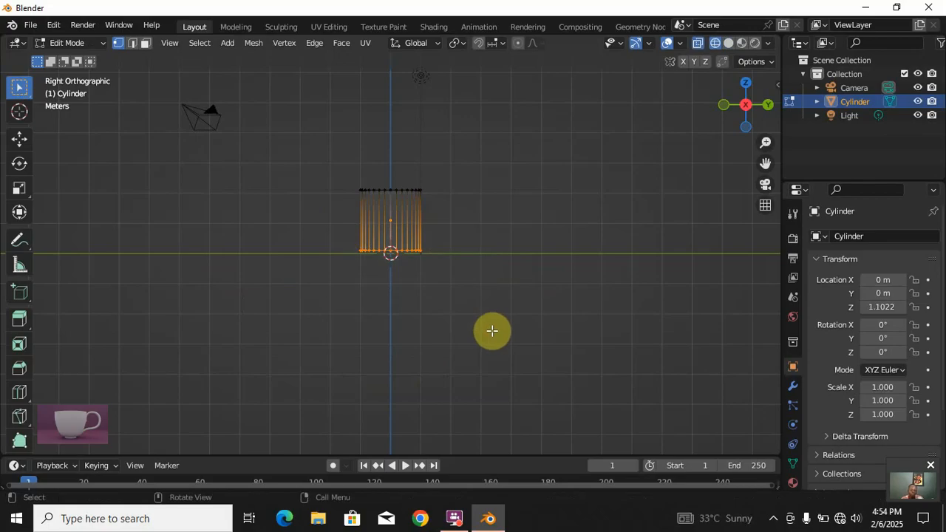
pyautogui.scroll(5, 493, 330)
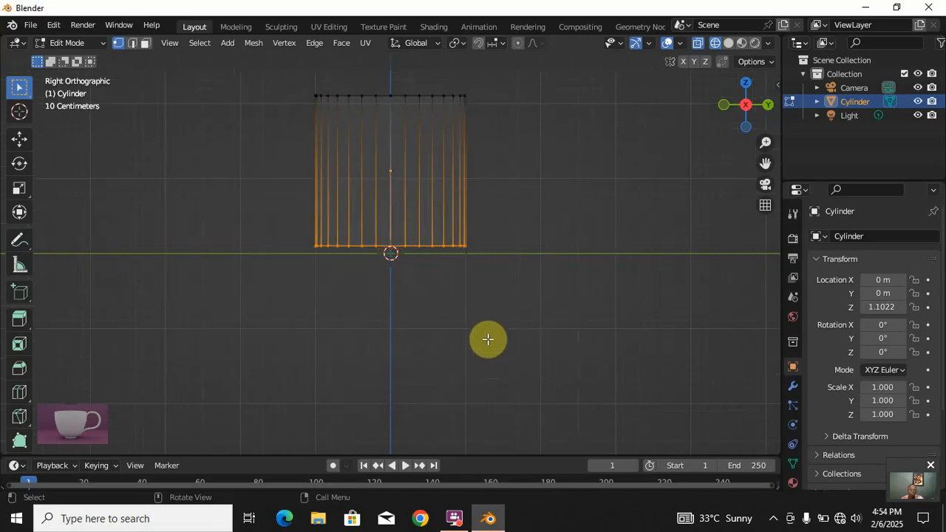
pyautogui.press('s')
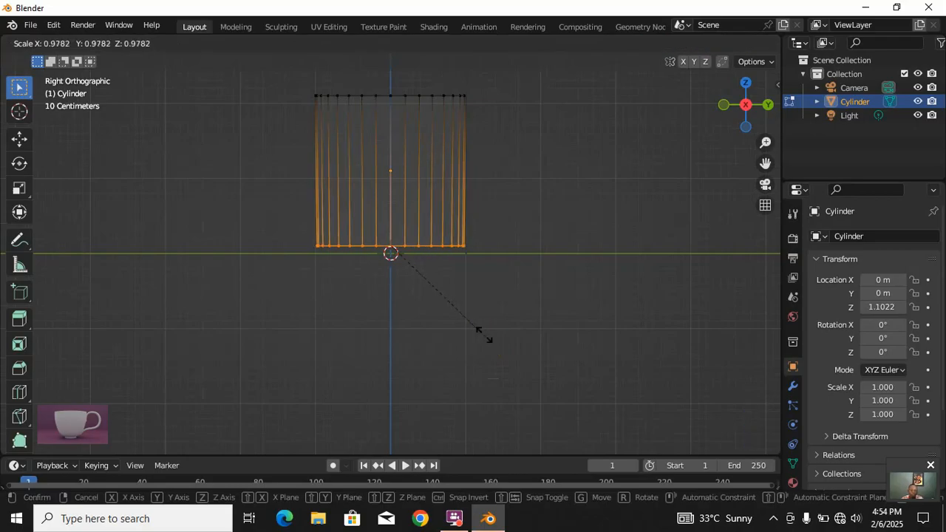
pyautogui.click(442, 325)
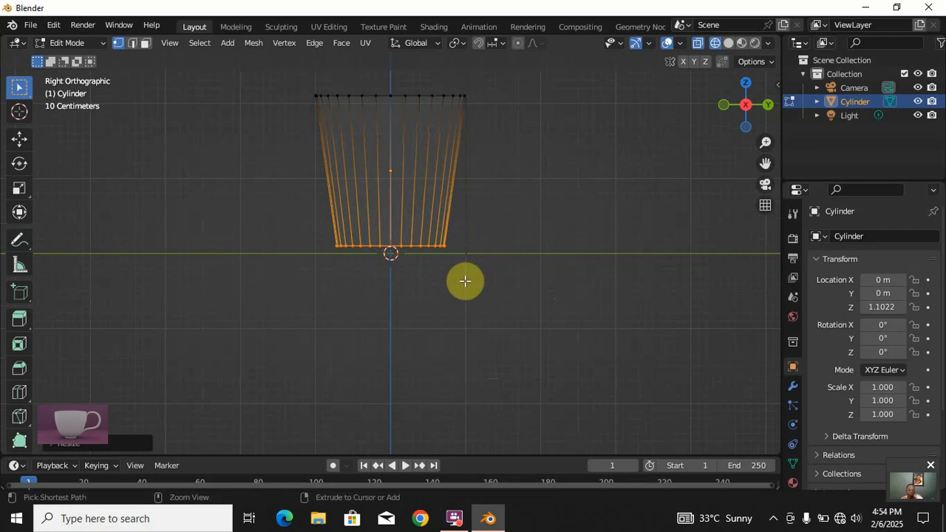
# - Bevel the cylinder's bottom edge with 3 segments and a width of about 0.435 m to round the cup's base
pyautogui.hotkey('ctrl', 'b')
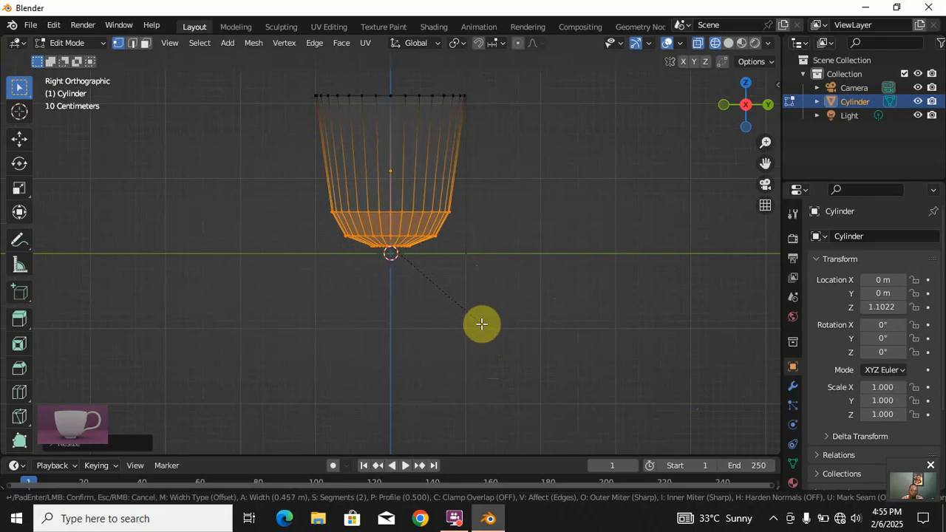
pyautogui.scroll(1, 479, 321)
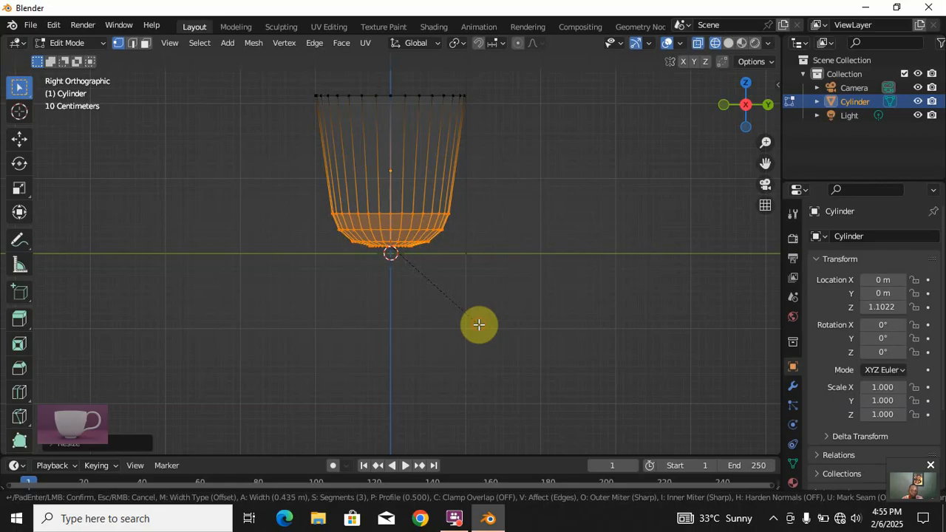
pyautogui.click(479, 324)
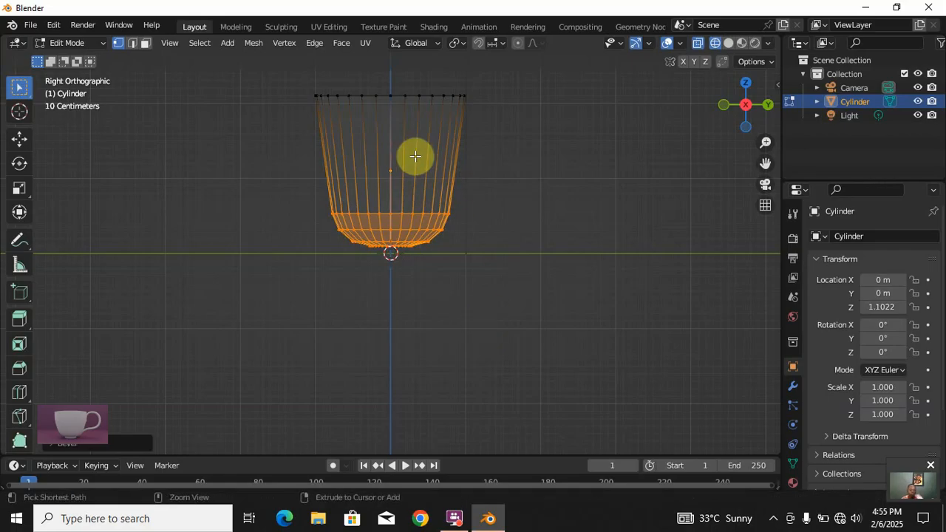
# - Add one horizontal loop cut halfway up the cup's side wall without sliding it
pyautogui.hotkey('ctrl', 'r')
pyautogui.click(415, 156)
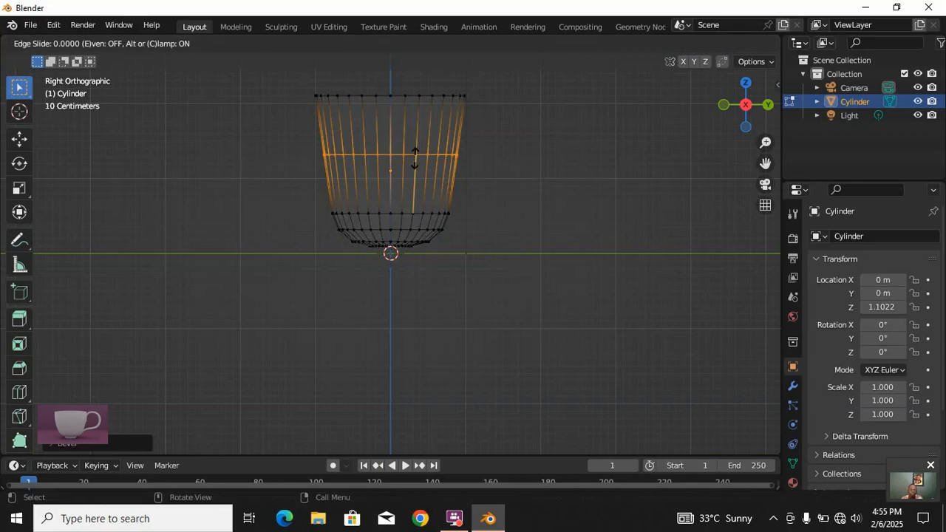
pyautogui.click(415, 157)
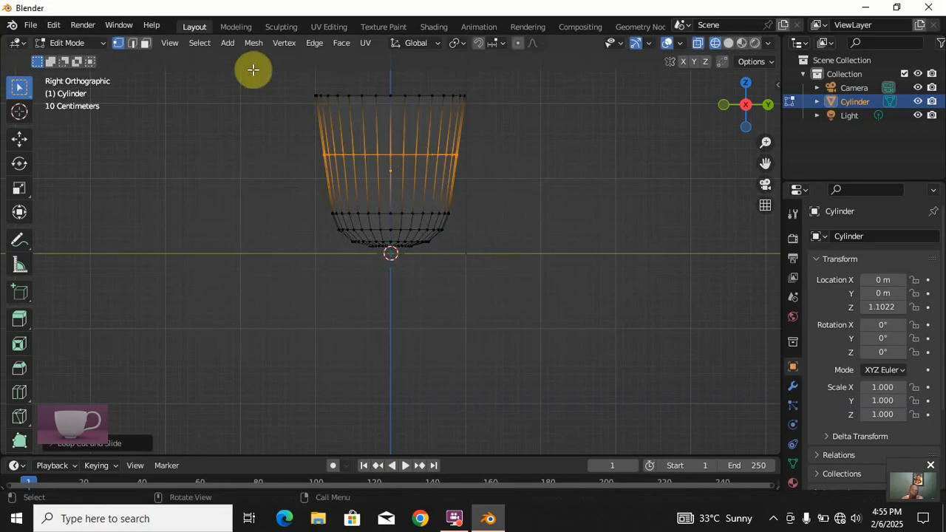
# - Select the cup's top rim vertices and lower them about 0.2 m along Z
pyautogui.moveTo(286, 81); pyautogui.dragTo(525, 136)
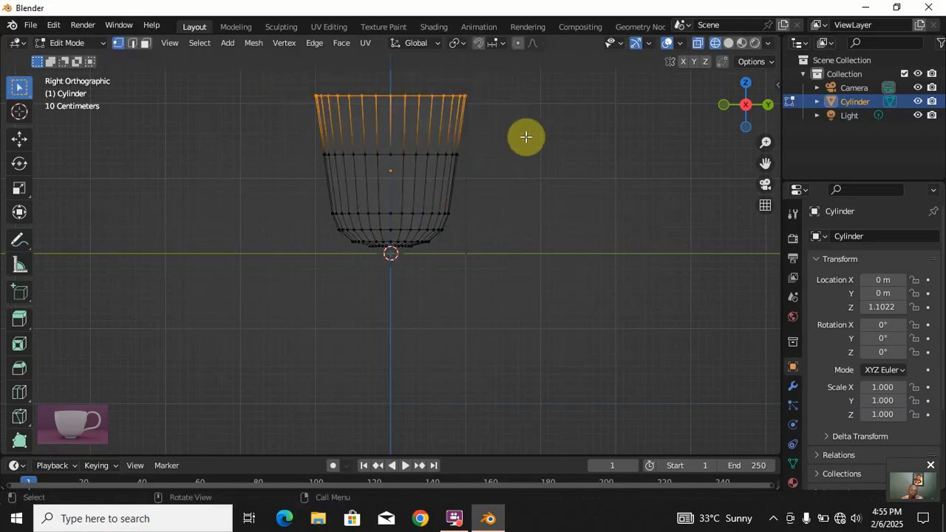
pyautogui.press('g')
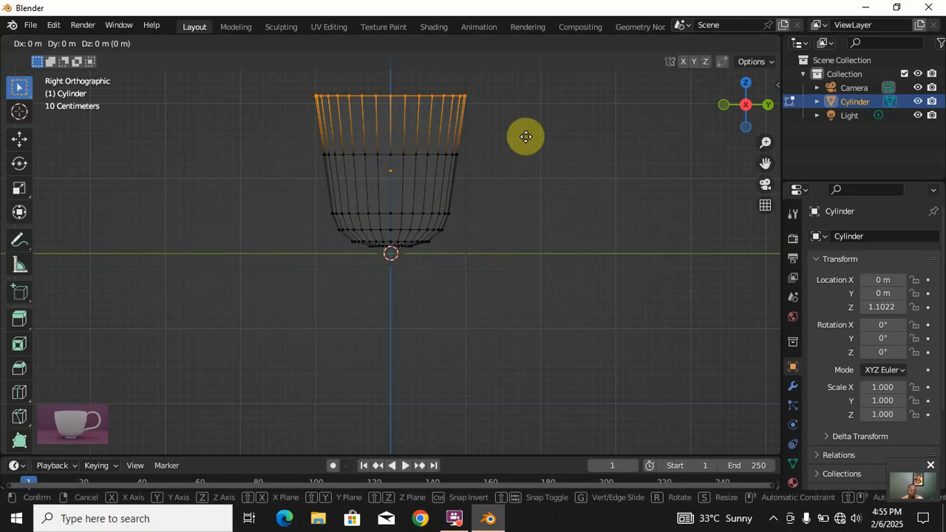
pyautogui.press('z')
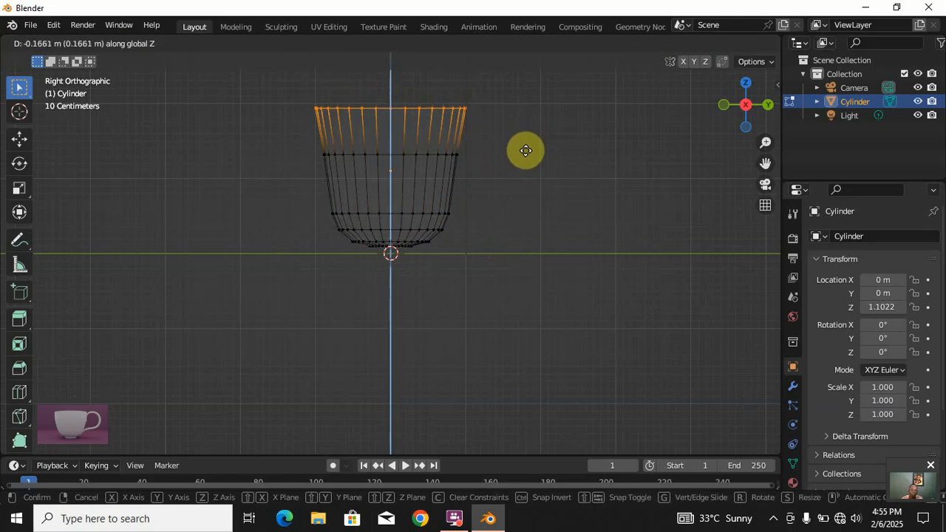
pyautogui.click(525, 151)
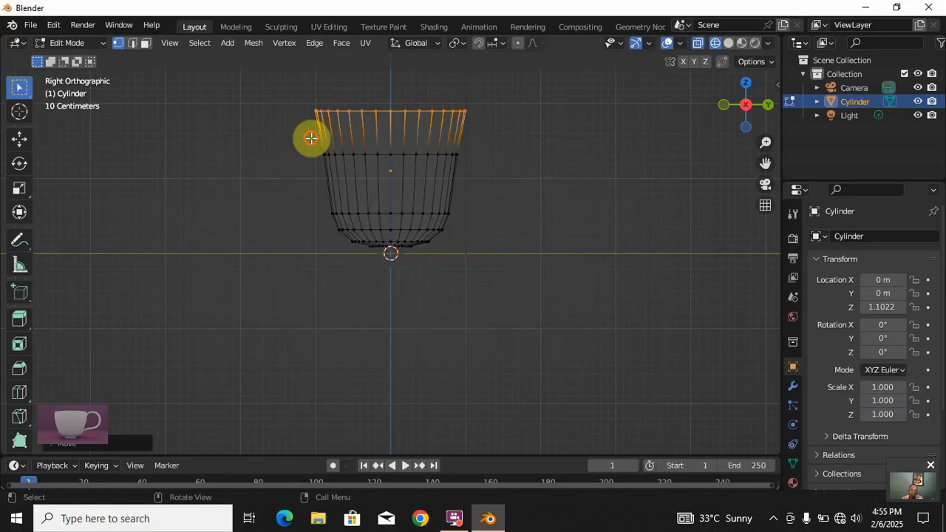
# - Select the middle edge loop of the cup wall and lower it about 0.09 m along Z
pyautogui.moveTo(310, 137); pyautogui.dragTo(487, 175)
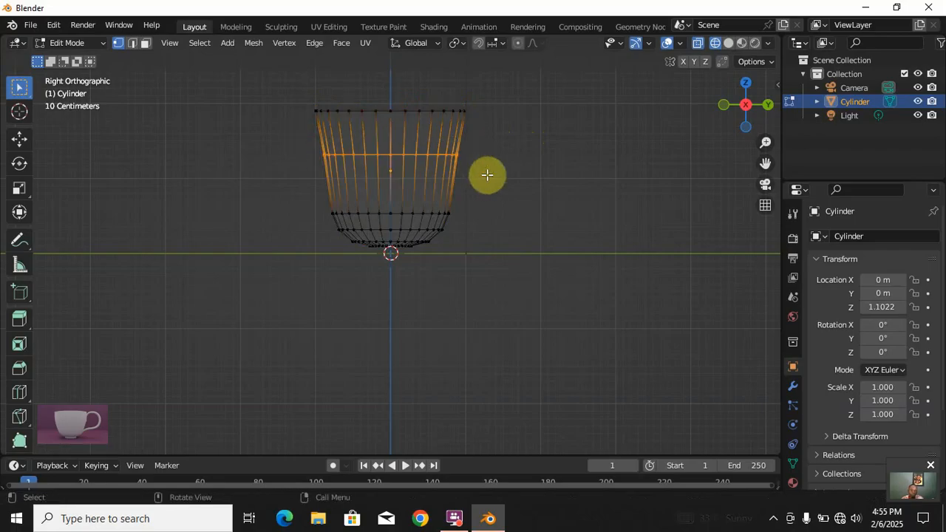
pyautogui.press('g')
pyautogui.press('z')
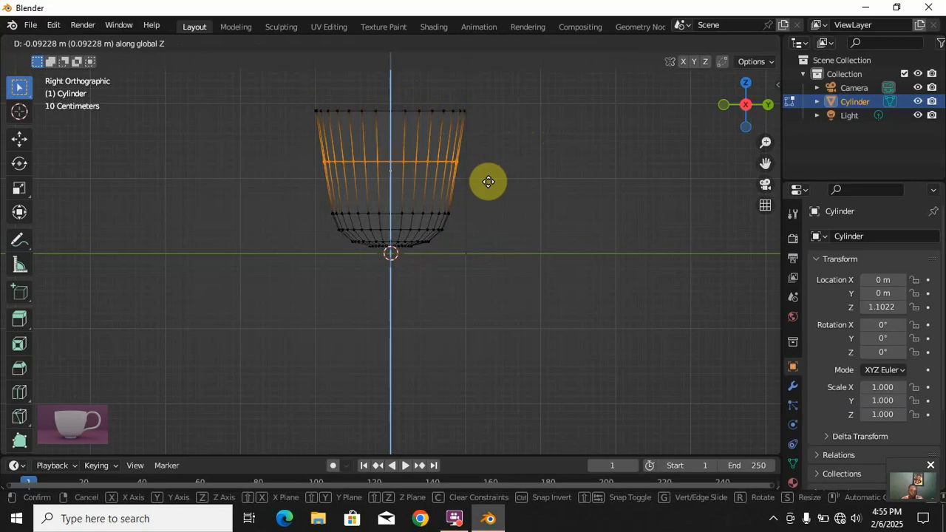
pyautogui.click(488, 180)
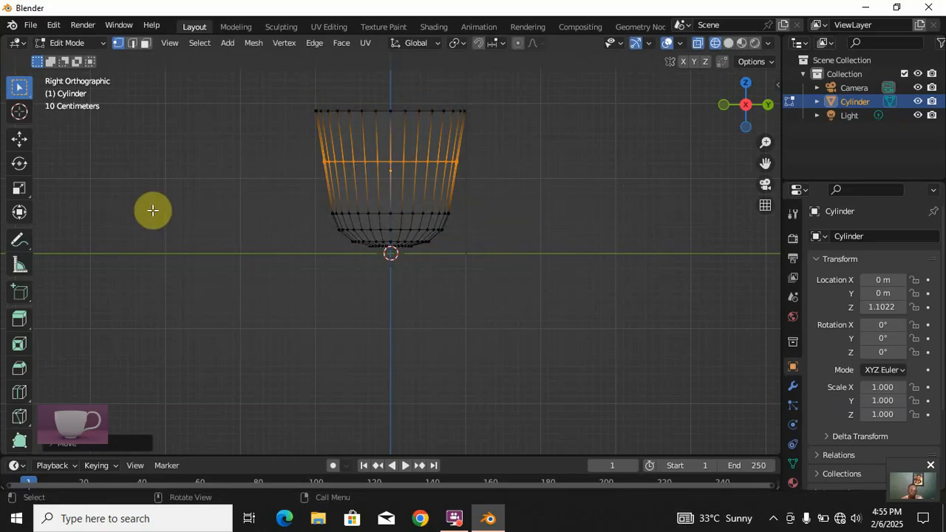
# - Restore solid shading, check the cup's shape in Object Mode from an angled perspective, and return to Edit Mode
pyautogui.press('z')
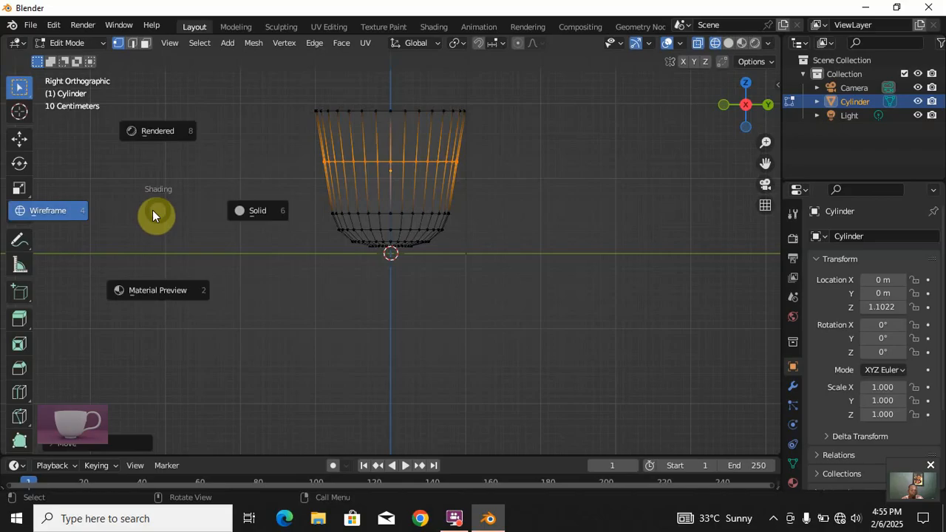
pyautogui.click(280, 215)
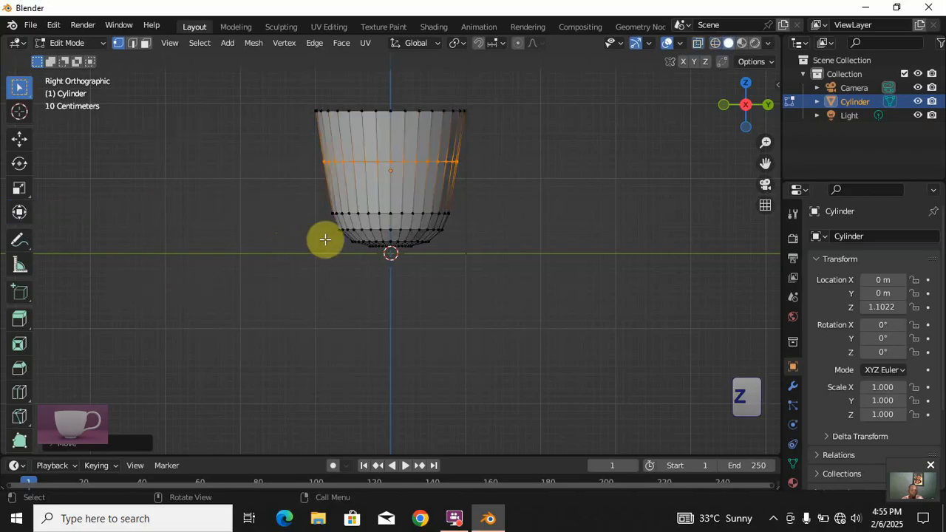
pyautogui.press('Tab')
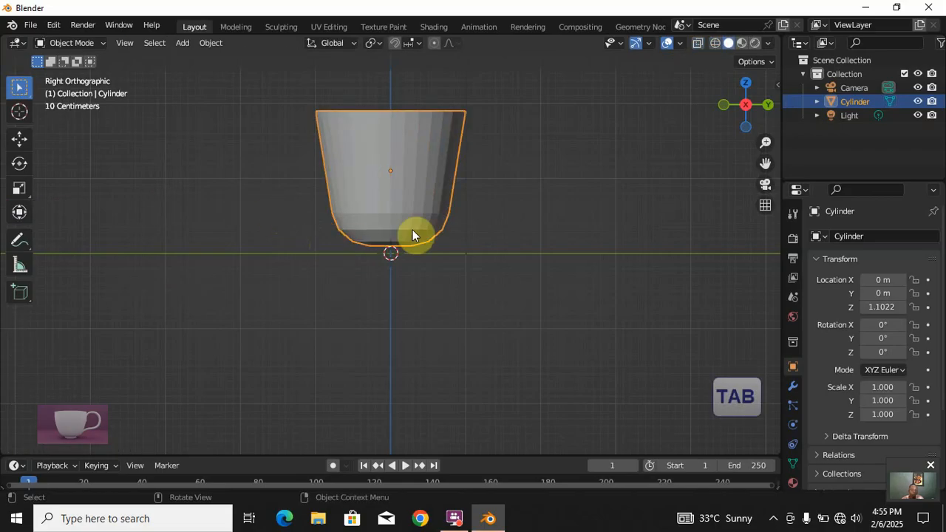
pyautogui.moveTo(400, 287); pyautogui.dragTo(409, 227, button='middle')
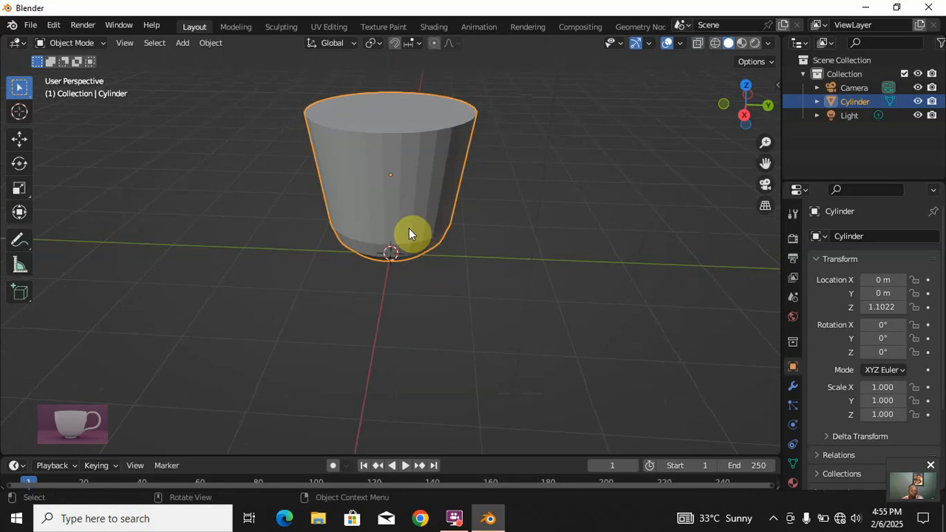
pyautogui.press('Tab')
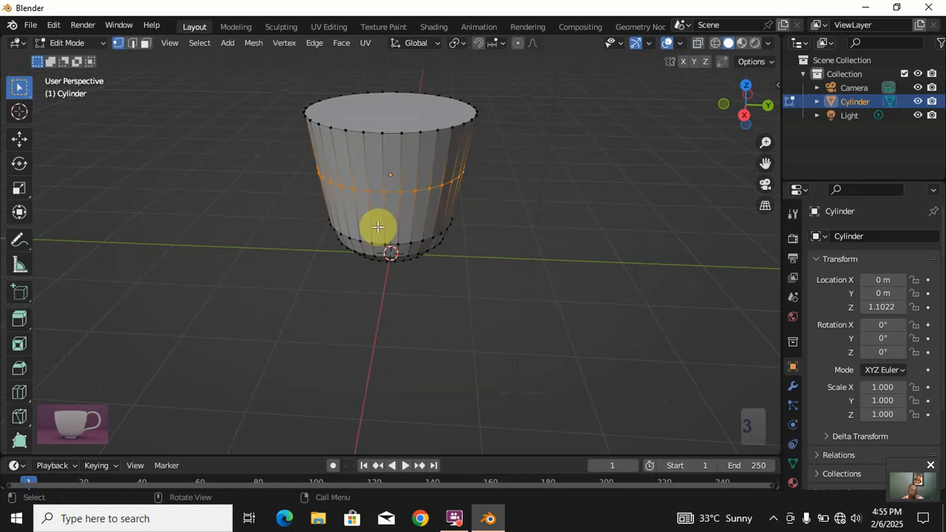
# - Delete the cup's top face to open the rim, and return to Object Mode
pyautogui.press('3')
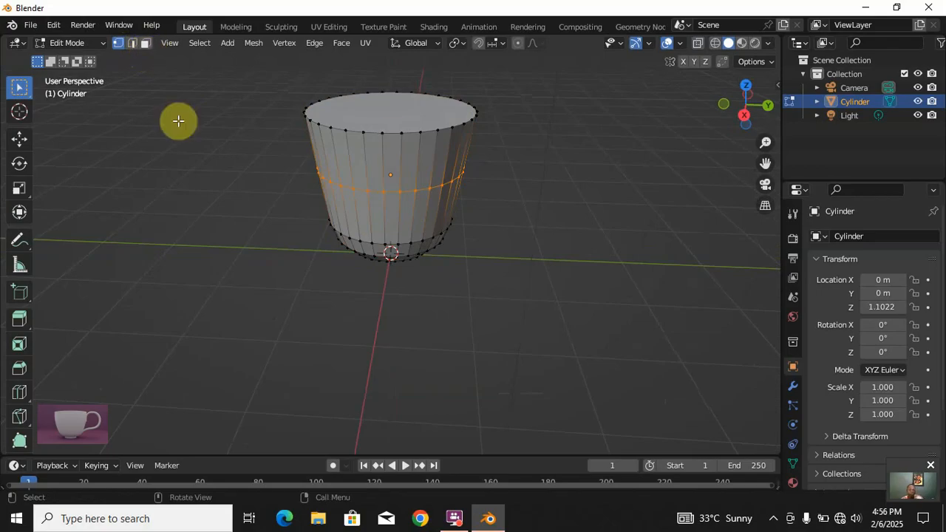
pyautogui.press('3')
pyautogui.click(392, 119)
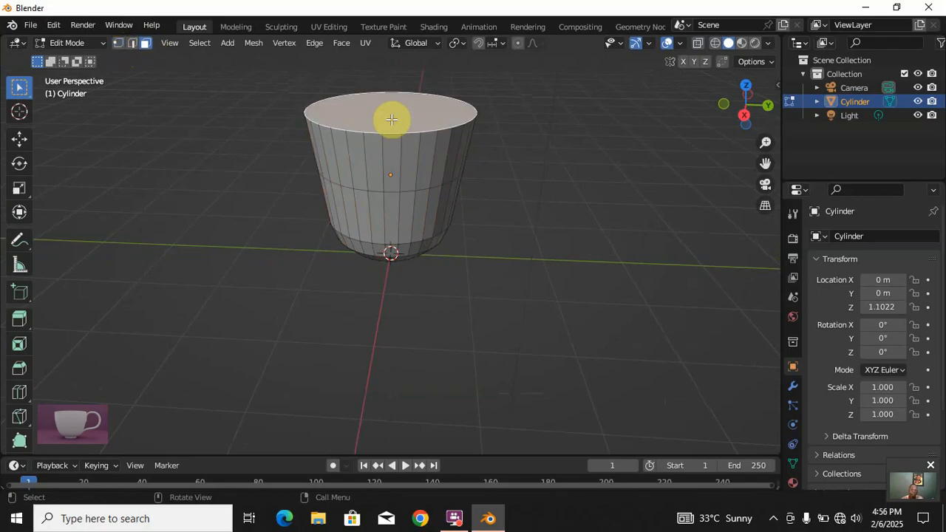
pyautogui.press('x')
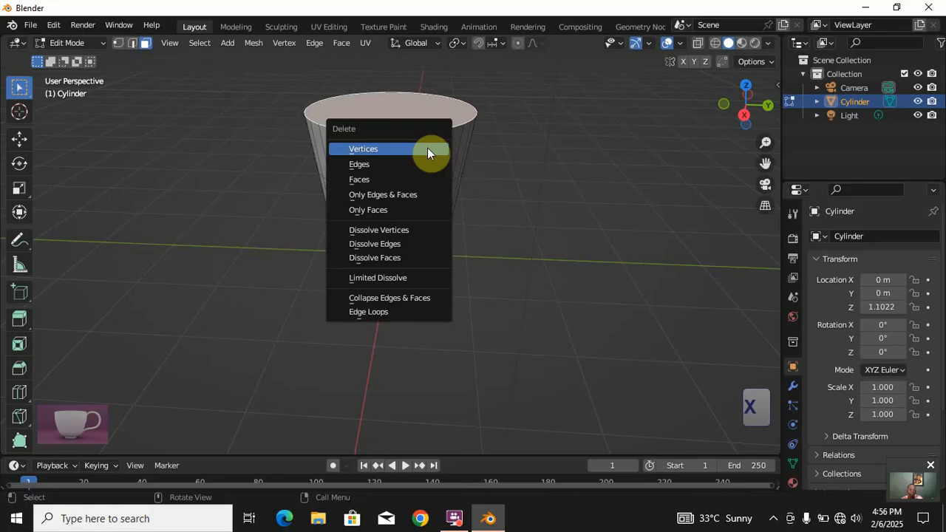
pyautogui.click(375, 179)
pyautogui.moveTo(397, 181); pyautogui.dragTo(368, 220, button='middle')
pyautogui.press('Tab')
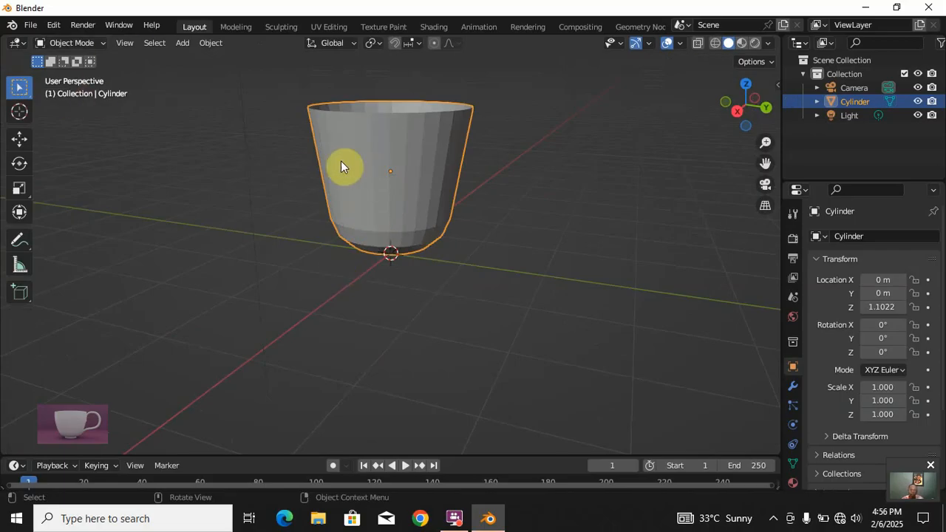
# - Add a Catmull-Clark Subdivision Surface modifier to the cup and set its viewport level to 2
pyautogui.click(792, 385)
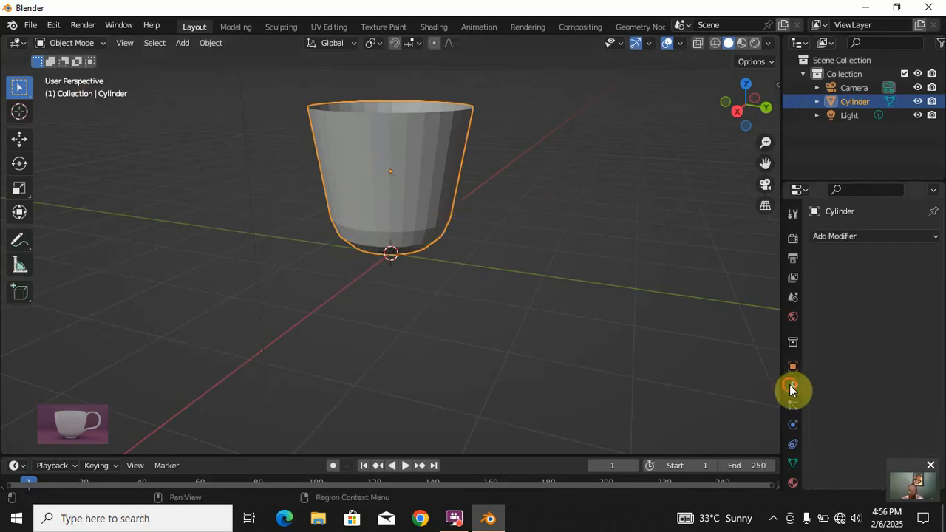
pyautogui.click(836, 235)
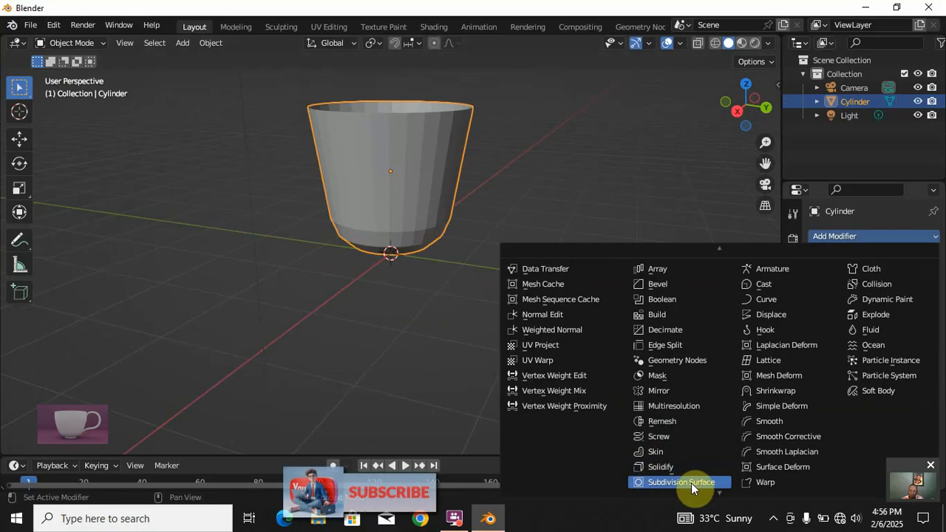
pyautogui.click(691, 482)
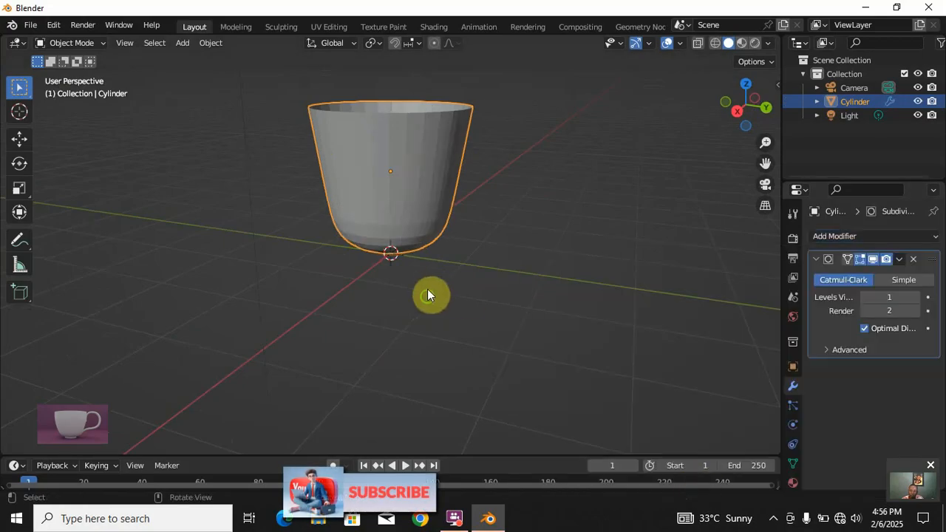
pyautogui.moveTo(427, 295); pyautogui.dragTo(451, 293, button='middle')
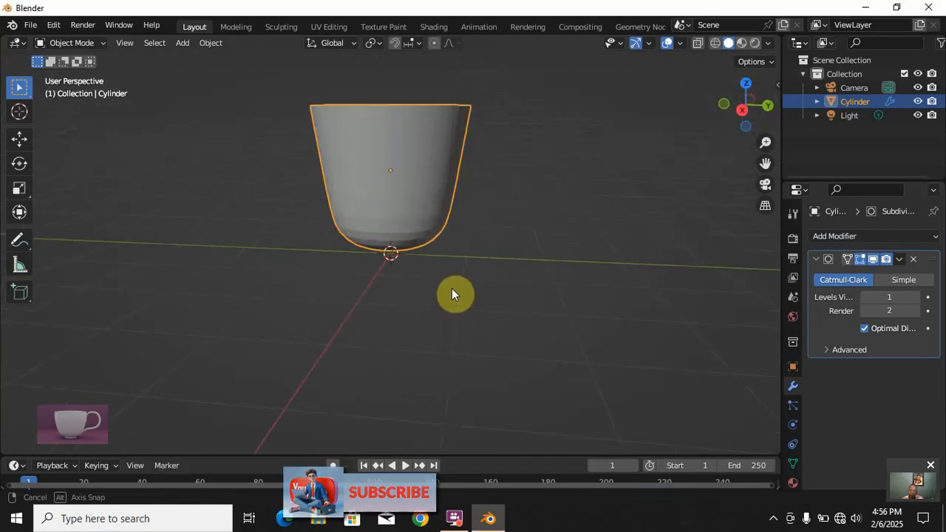
pyautogui.click(920, 298)
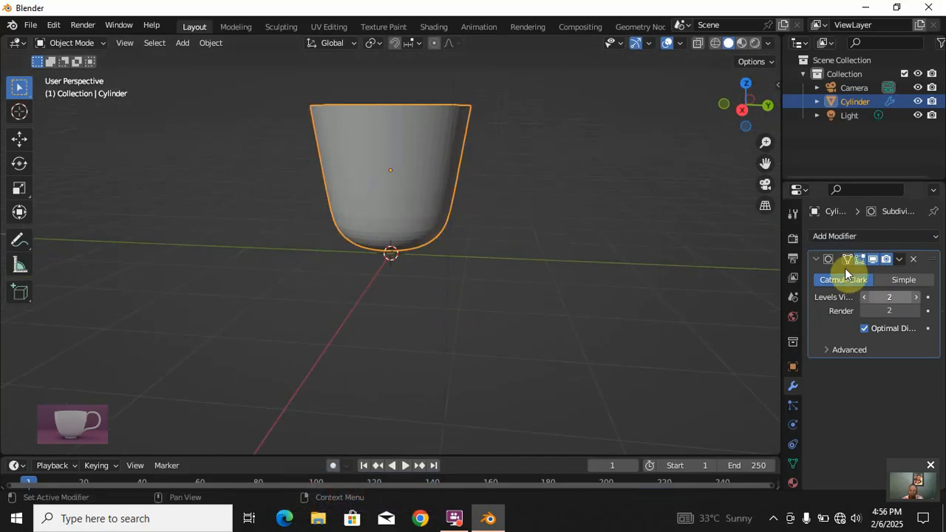
# - Apply Shade Smooth to the cup
pyautogui.moveTo(281, 186); pyautogui.dragTo(373, 198, button='middle')
pyautogui.rightClick(422, 169)
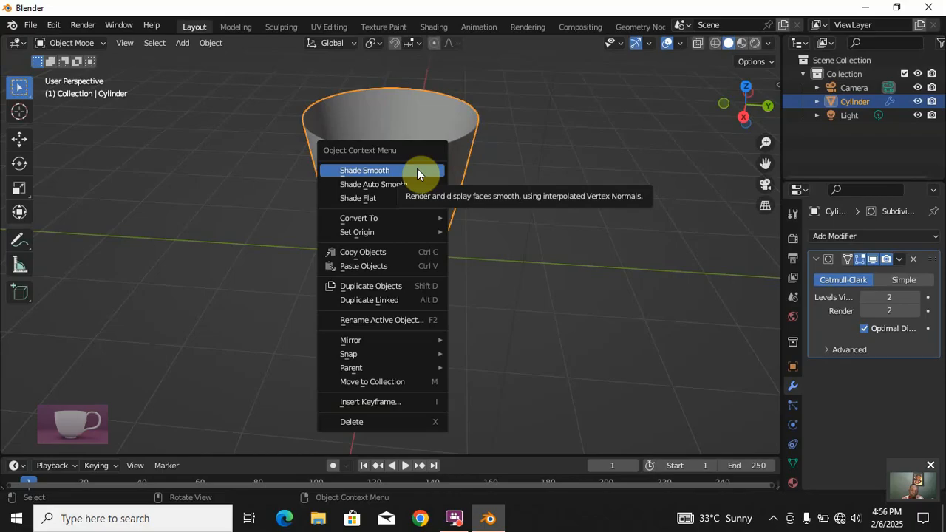
pyautogui.click(417, 170)
pyautogui.moveTo(391, 287)
pyautogui.mouseDown(button='middle')
pyautogui.moveTo(390, 241)
pyautogui.moveTo(411, 147)
pyautogui.moveTo(414, 285)
pyautogui.mouseUp(button='middle')
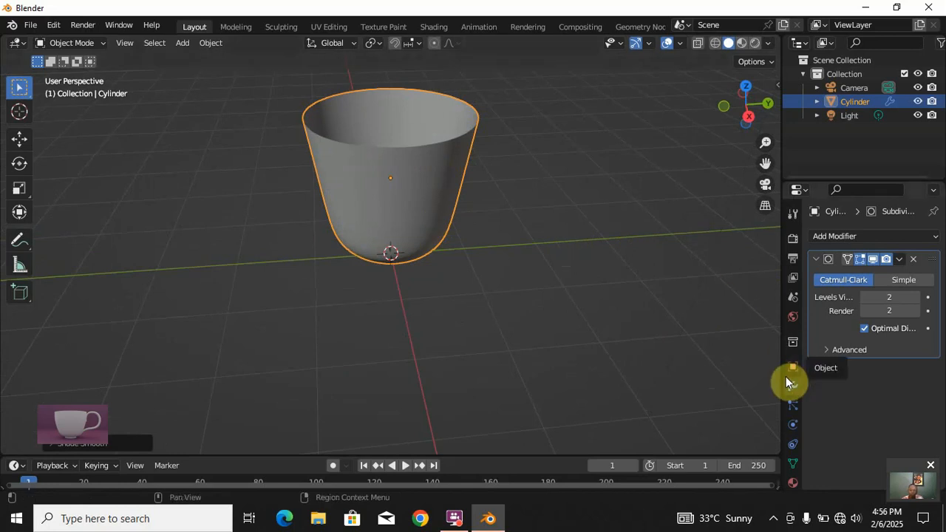
# - Add a Solidify modifier to the cup and set its thickness to 0.09 m
pyautogui.click(826, 235)
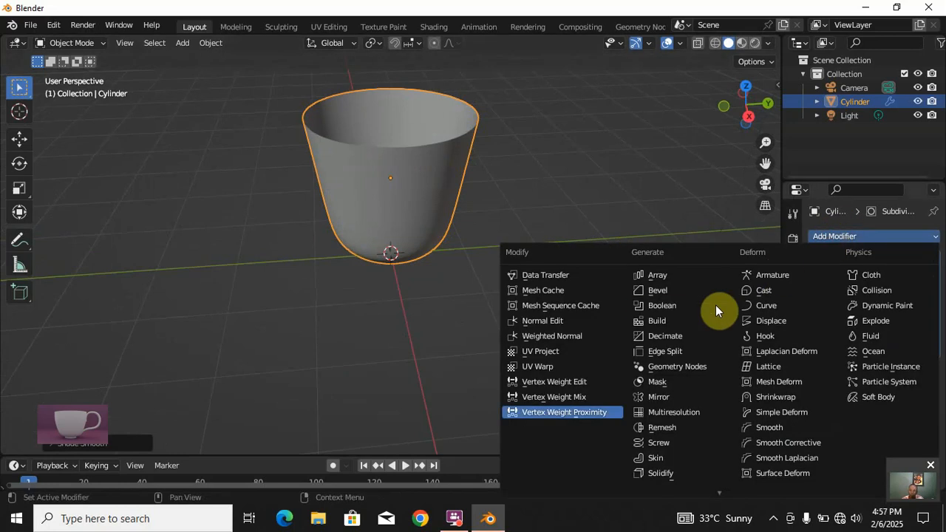
pyautogui.click(668, 474)
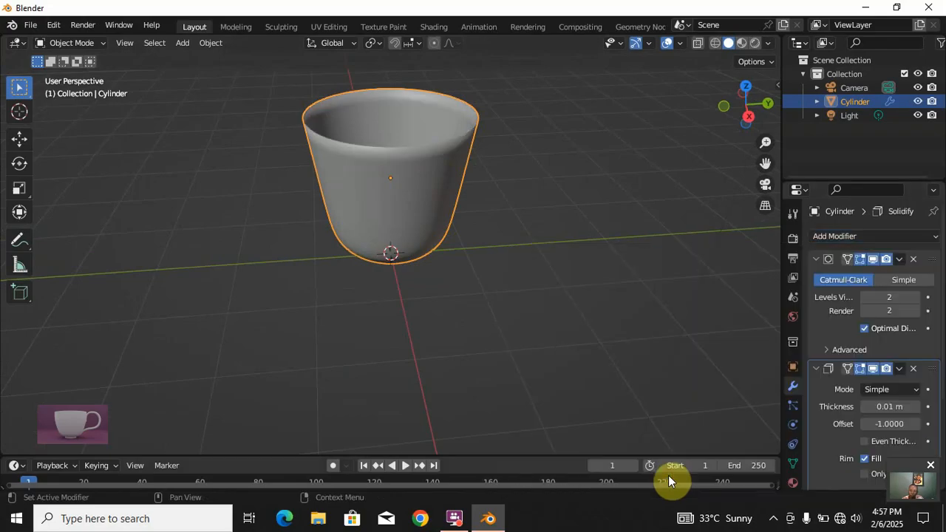
pyautogui.click(899, 408)
pyautogui.press('Return')
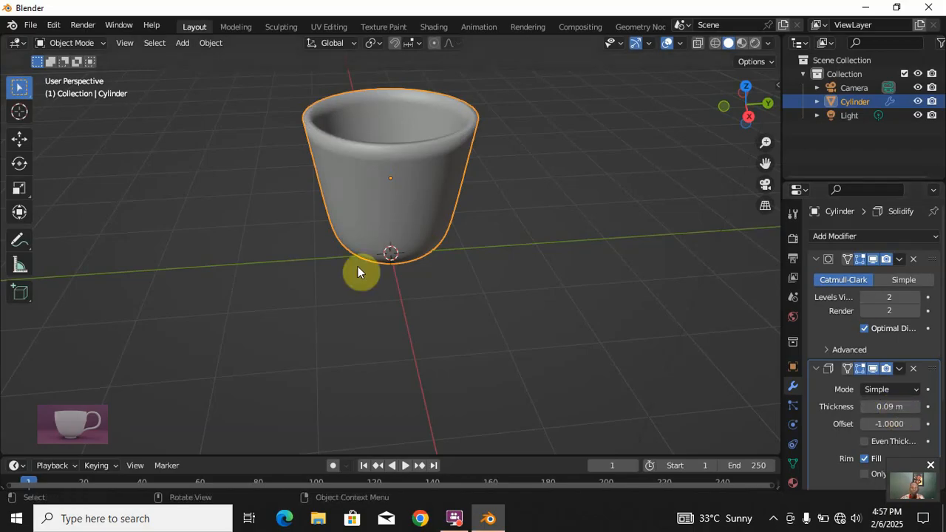
# - In Edit Mode, select all vertices of the innermost ring on the cup's underside and delete them to open the bottom
pyautogui.moveTo(423, 186); pyautogui.dragTo(406, 134, button='middle')
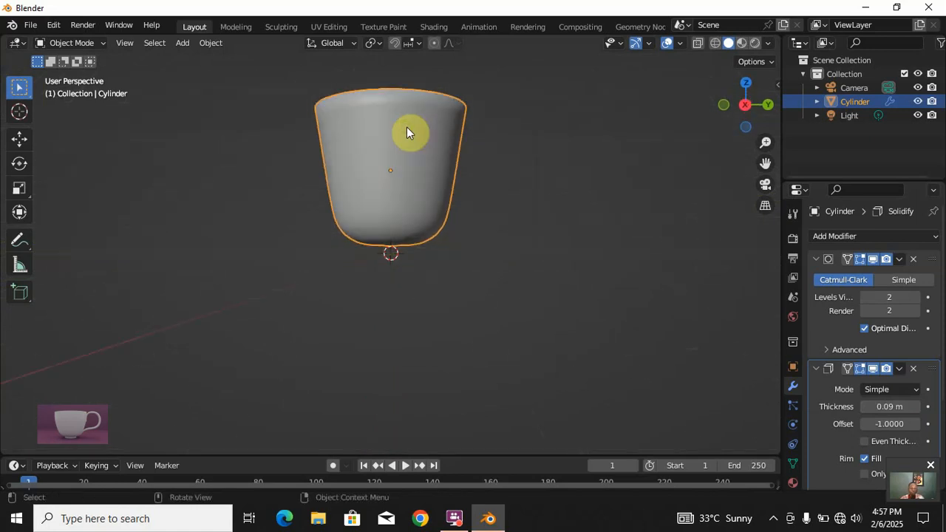
pyautogui.press('Tab')
pyautogui.moveTo(465, 330); pyautogui.dragTo(448, 279, button='middle')
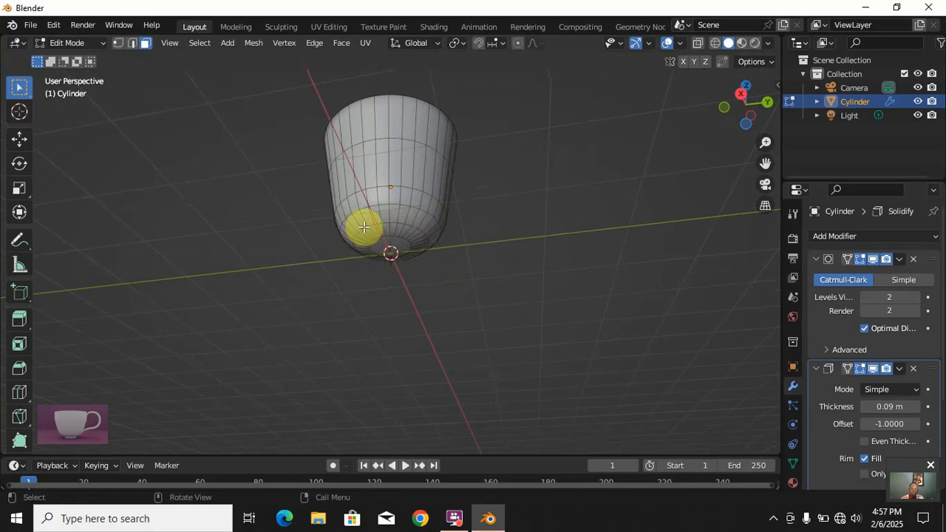
pyautogui.press('1')
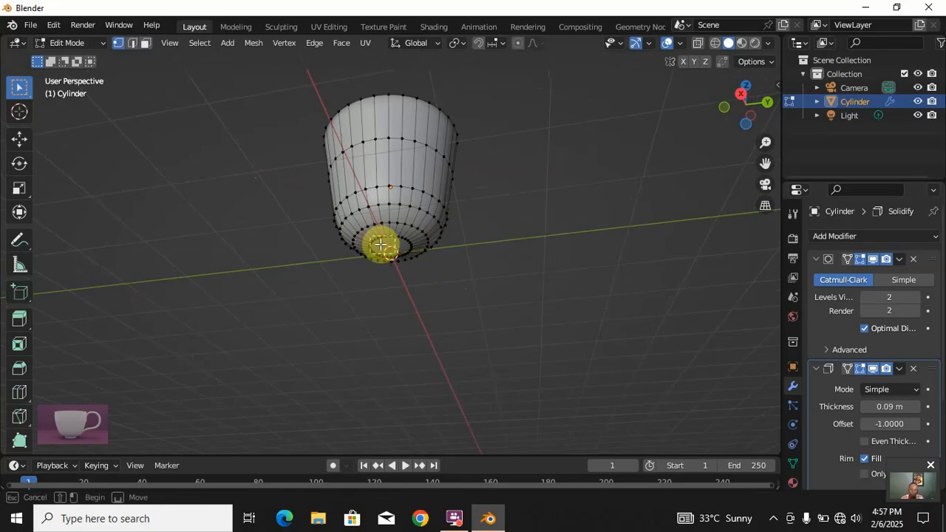
pyautogui.keyDown('alt'); pyautogui.click(407, 264); pyautogui.keyUp('alt')
pyautogui.moveTo(408, 289); pyautogui.dragTo(348, 218, button='middle')
pyautogui.scroll(3, 398, 278)
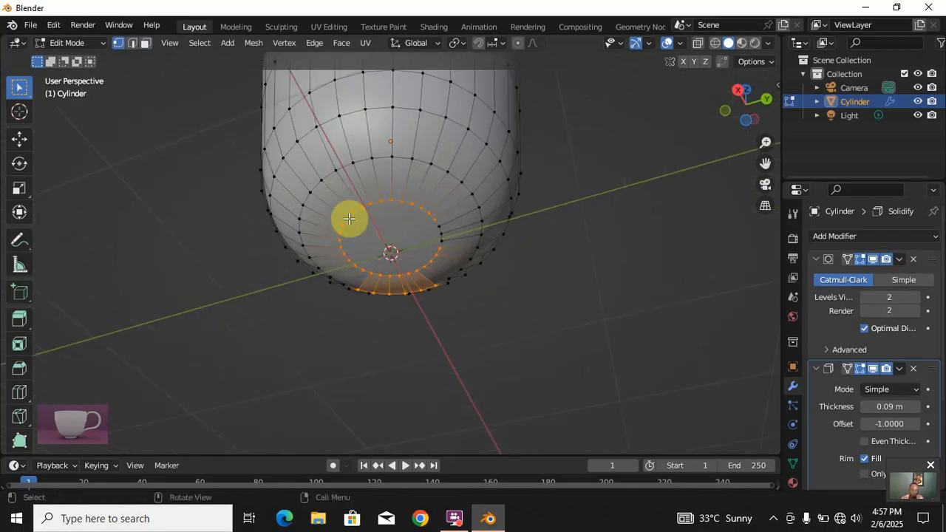
pyautogui.moveTo(339, 198); pyautogui.dragTo(449, 280)
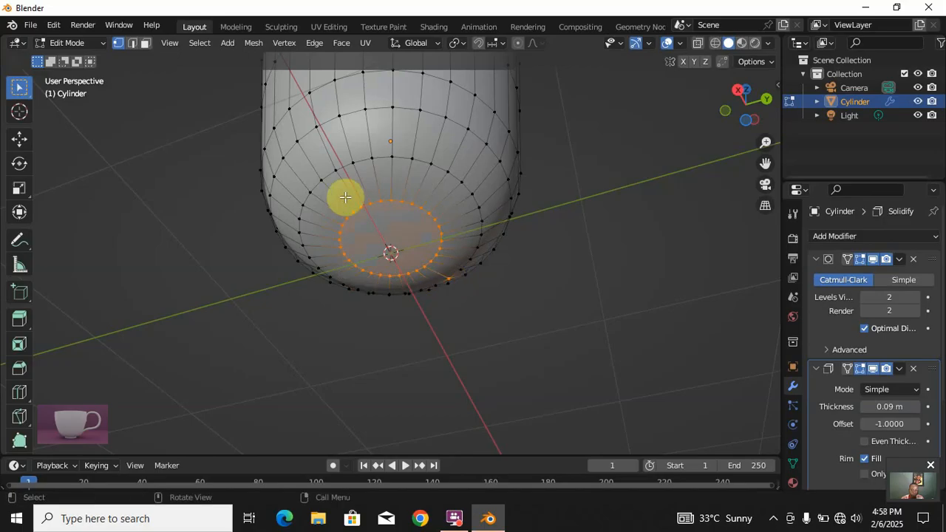
pyautogui.moveTo(325, 190); pyautogui.dragTo(448, 281)
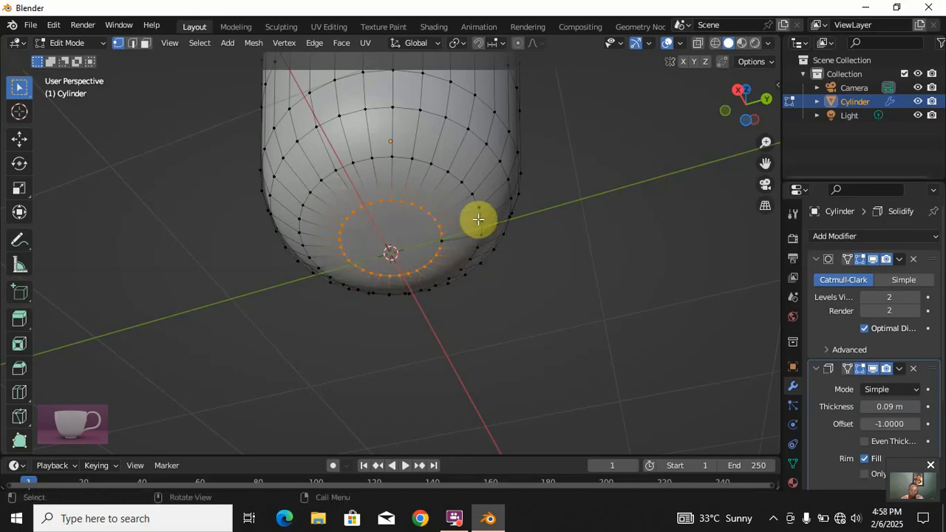
pyautogui.keyDown('shift'); pyautogui.click(442, 240); pyautogui.keyUp('shift')
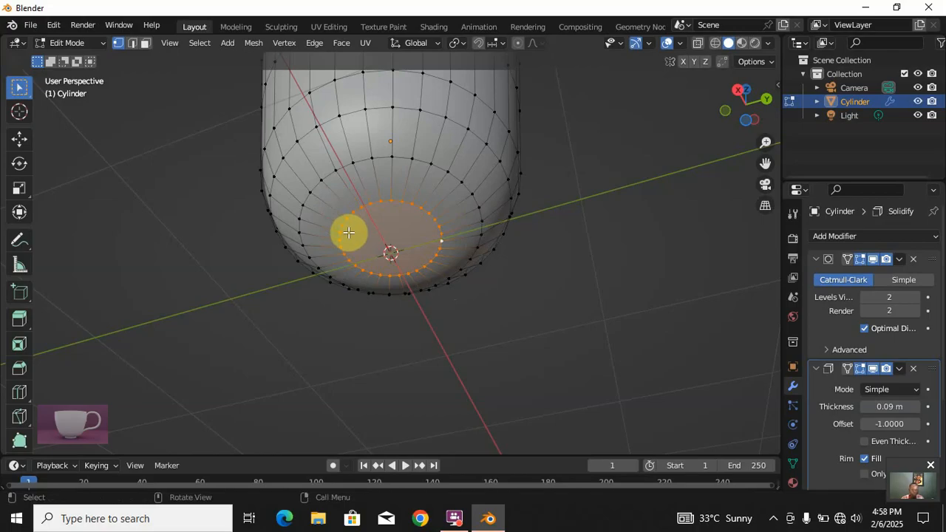
pyautogui.press('x')
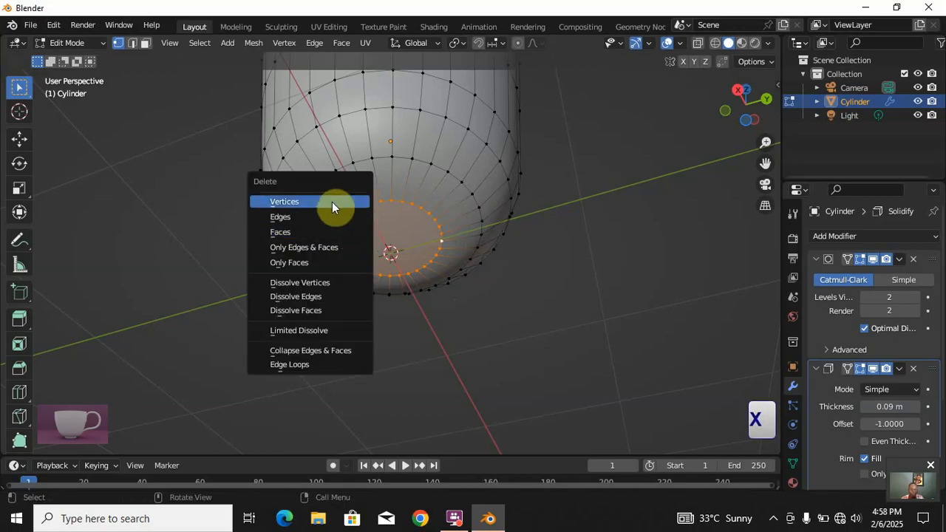
pyautogui.click(332, 202)
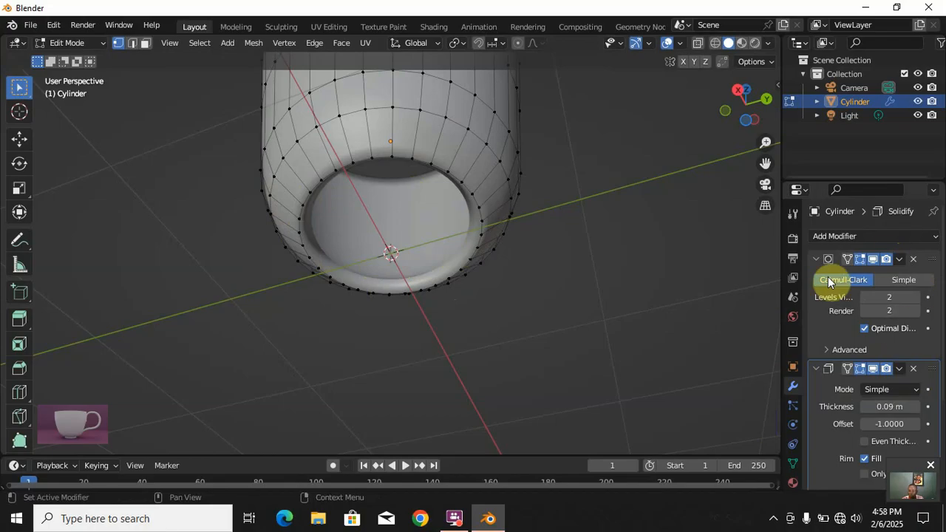
# - Turn off viewport display of both modifiers and scale the edge loop around the bottom opening slightly inward
pyautogui.click(873, 260)
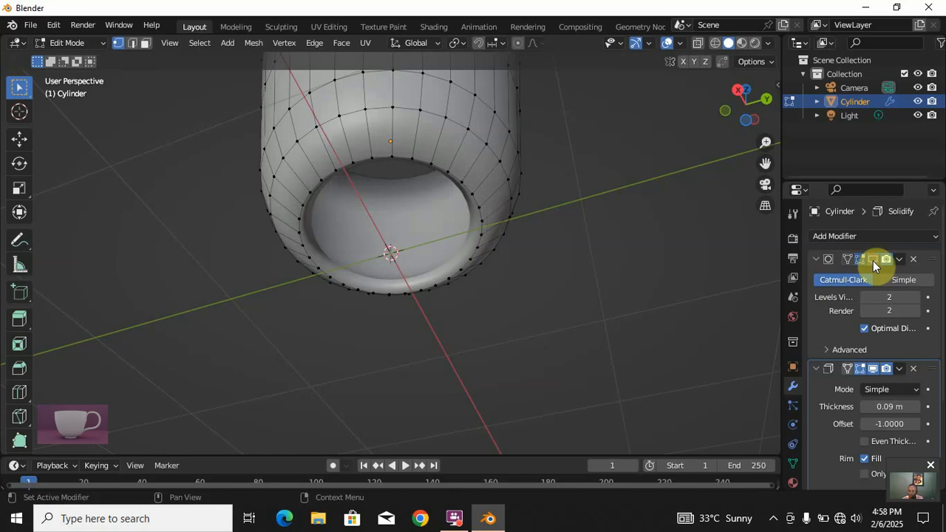
pyautogui.click(875, 369)
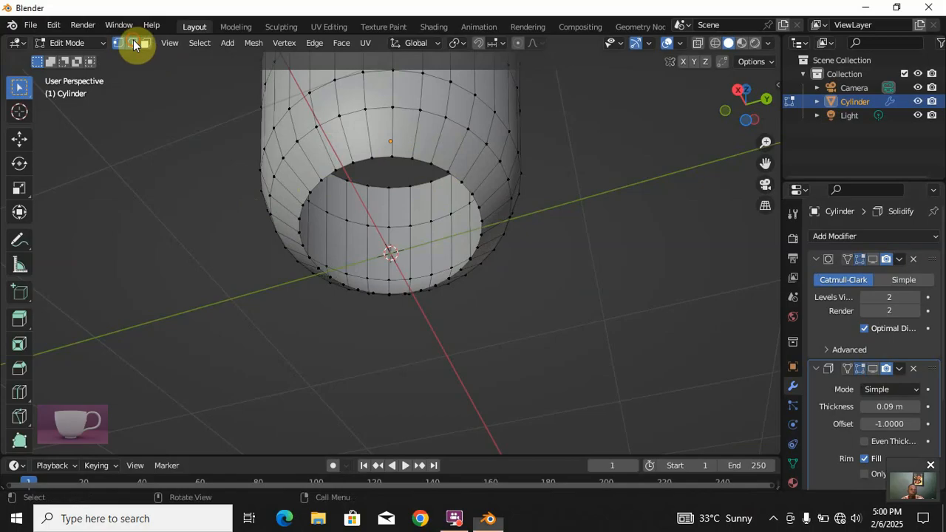
pyautogui.click(133, 42)
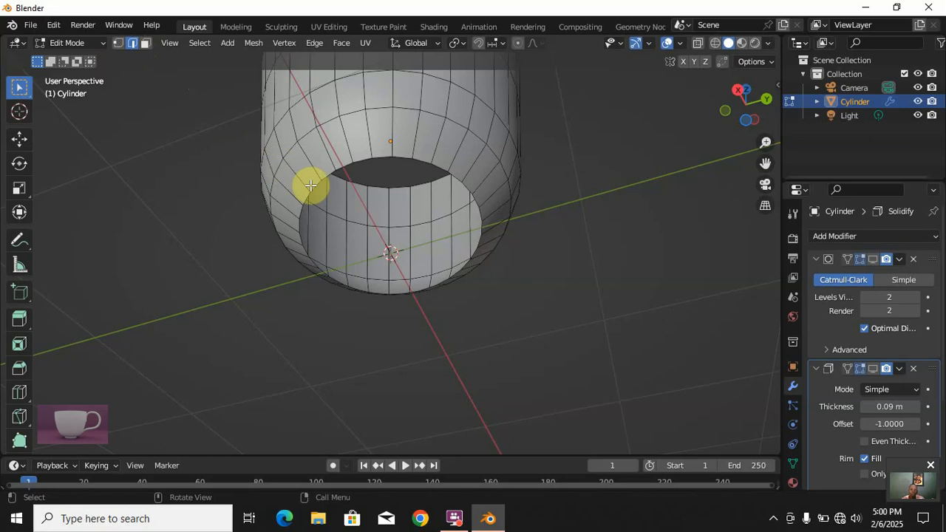
pyautogui.keyDown('alt'); pyautogui.click(383, 158); pyautogui.keyUp('alt')
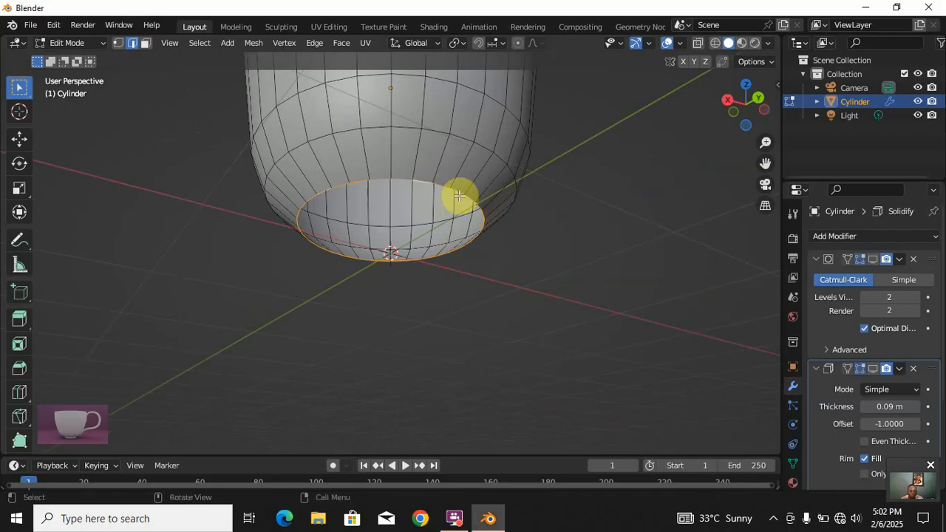
pyautogui.press('s')
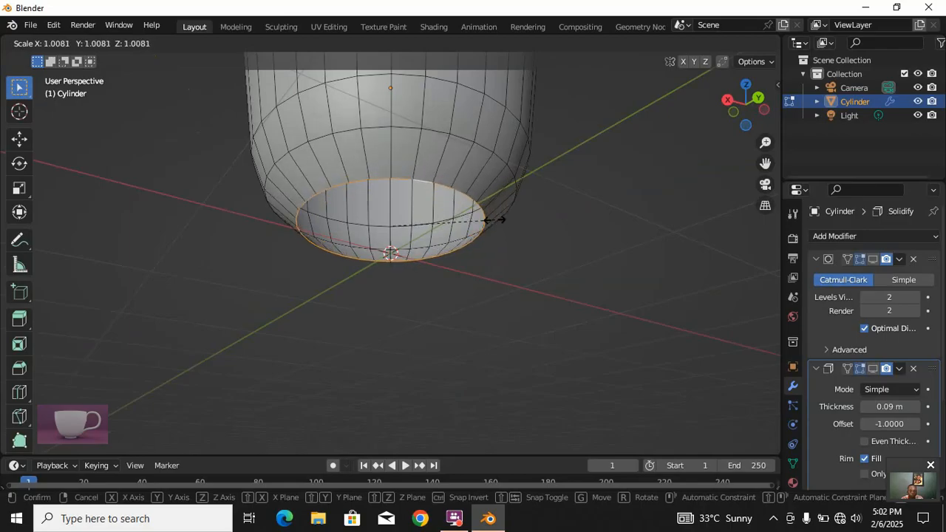
pyautogui.click(487, 218)
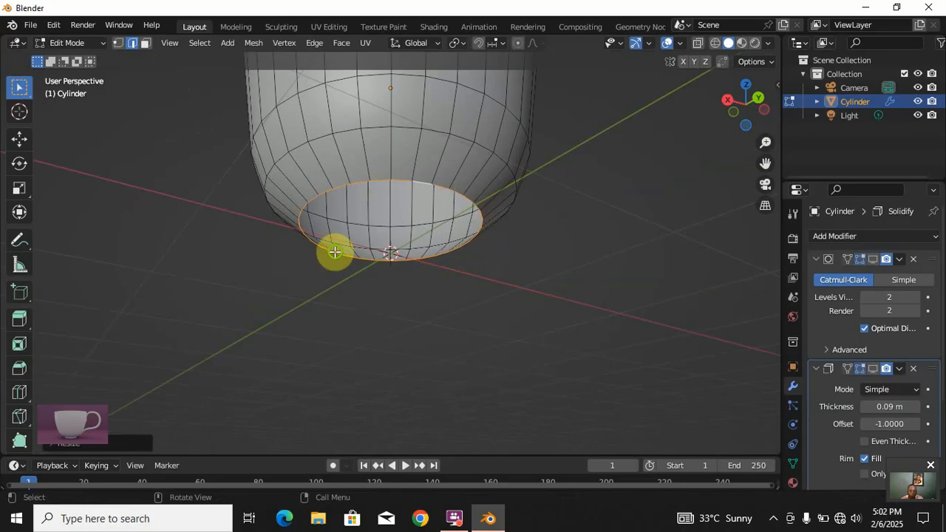
# - Extrude the bottom opening's edge loop downward along Z twice, by about 0.02 m and about 0.03 m, to form a foot
pyautogui.moveTo(338, 254); pyautogui.dragTo(336, 309, button='middle')
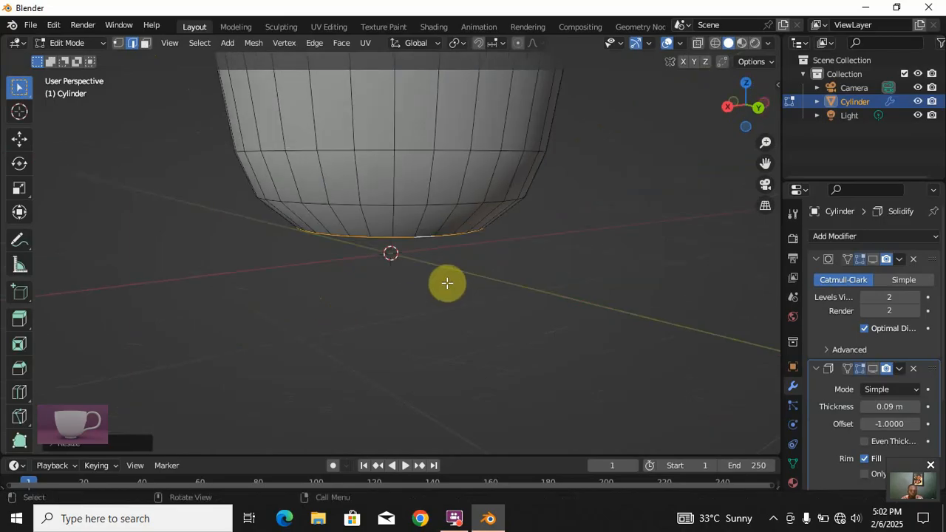
pyautogui.press('g')
pyautogui.press('z')
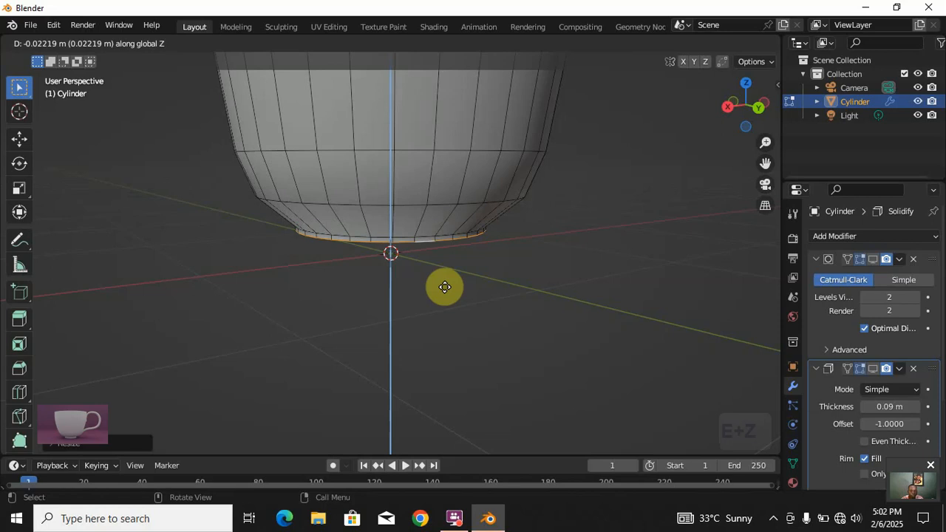
pyautogui.press('Escape')
pyautogui.press('e')
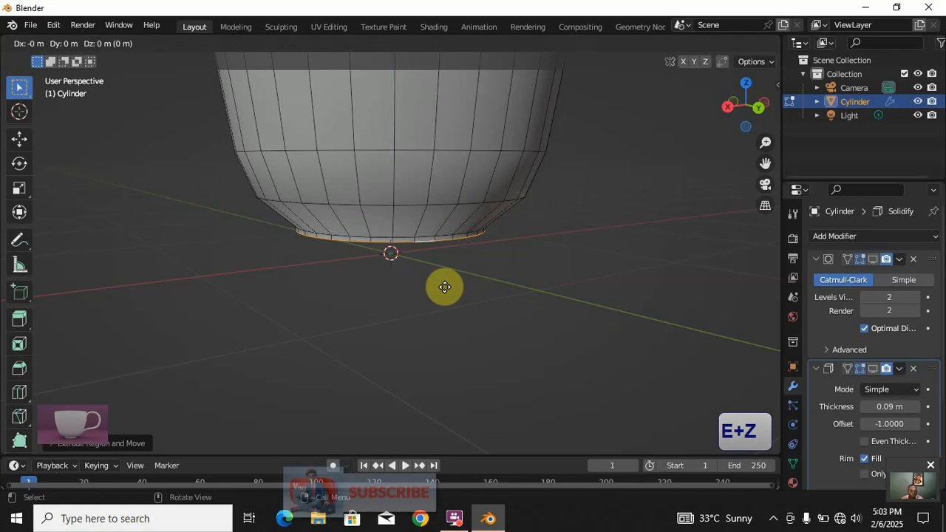
pyautogui.press('z')
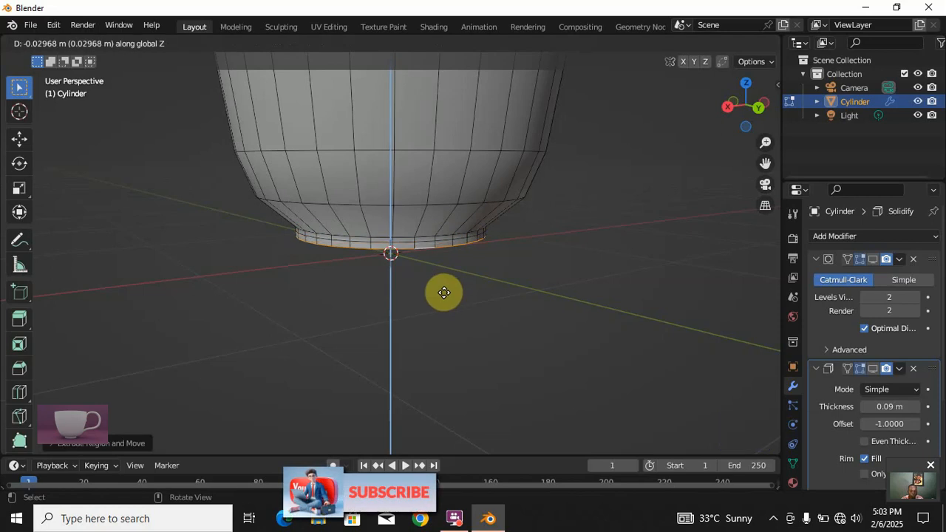
pyautogui.click(444, 294)
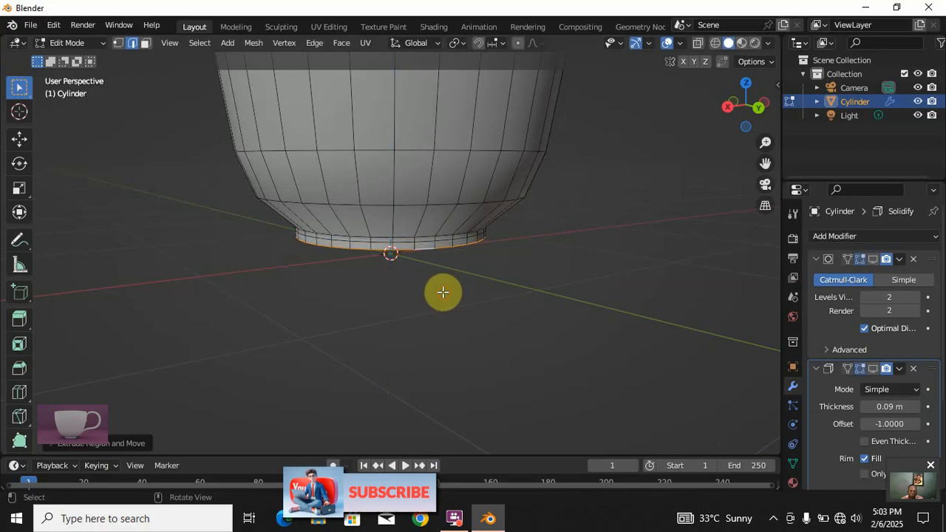
pyautogui.moveTo(459, 294); pyautogui.dragTo(448, 244, button='middle')
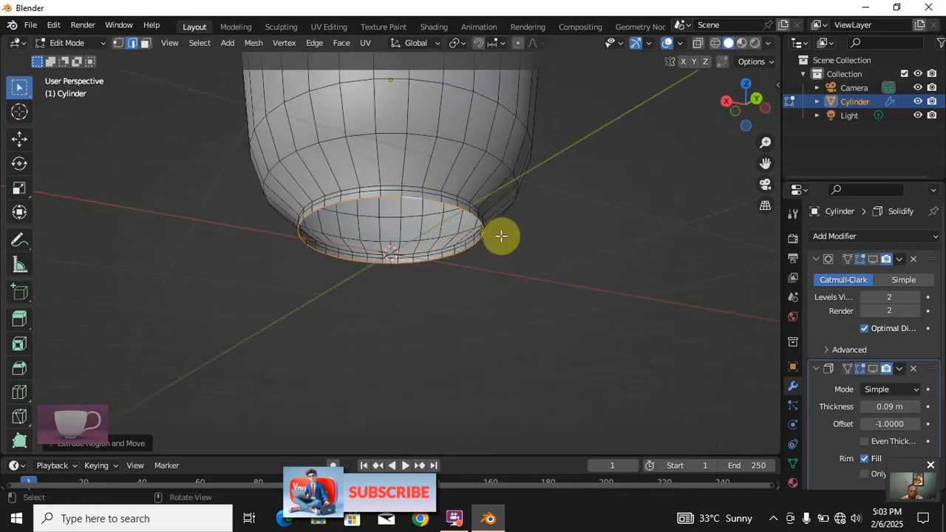
# - Extrude the foot's bottom edge loop inward at a scale of about 0.62 and fill the remaining opening with a face
pyautogui.press('e')
pyautogui.press('s')
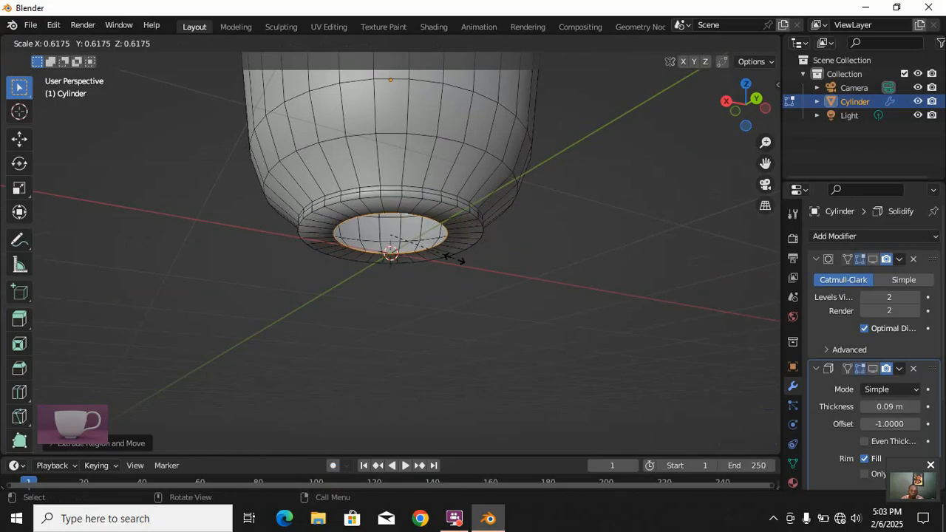
pyautogui.click(454, 258)
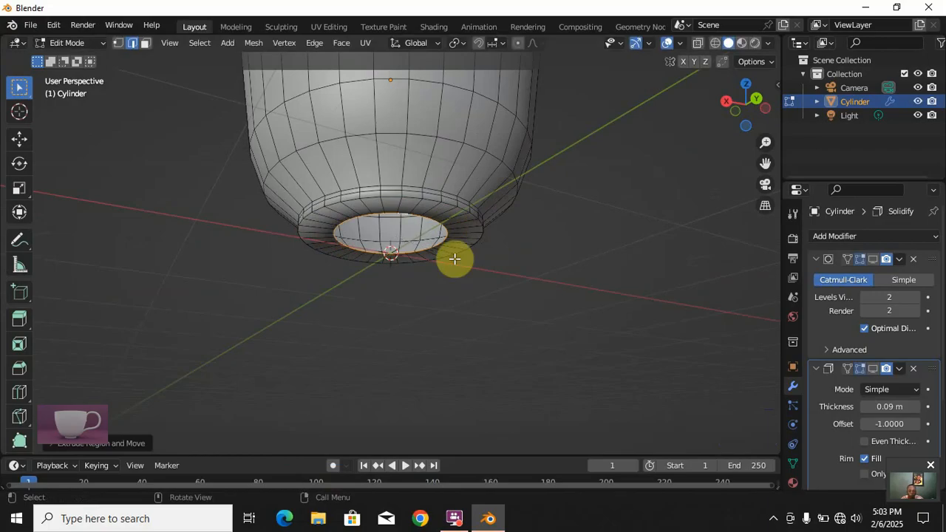
pyautogui.press('f')
pyautogui.moveTo(380, 277); pyautogui.dragTo(336, 309, button='middle')
pyautogui.scroll(-3, 363, 342)
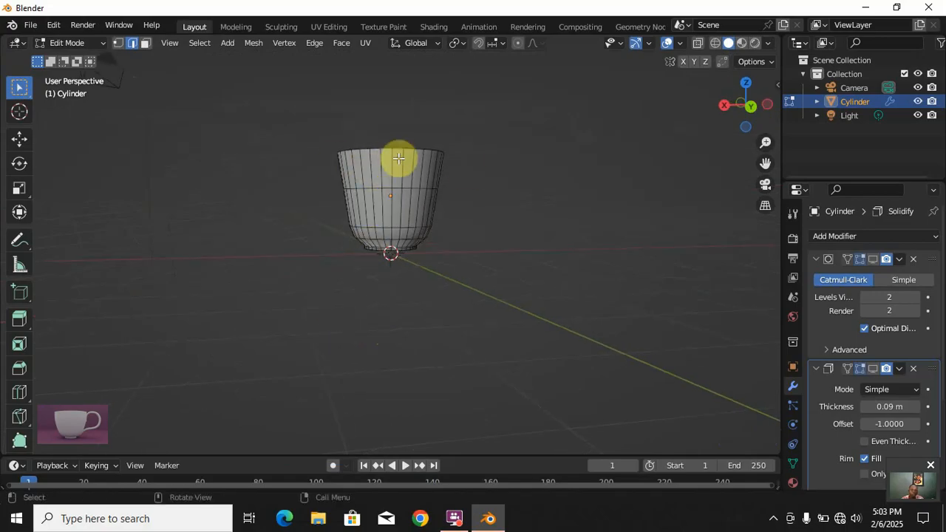
# - Turn viewport display of both modifiers back on and add a loop cut around the upper wall, slid about 0.86 toward the rim
pyautogui.moveTo(416, 160); pyautogui.dragTo(415, 202, button='middle')
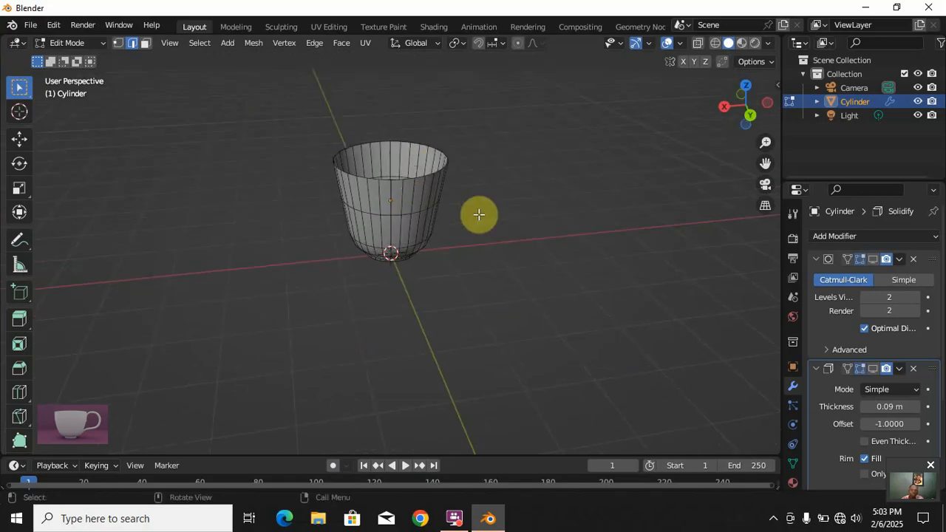
pyautogui.click(872, 368)
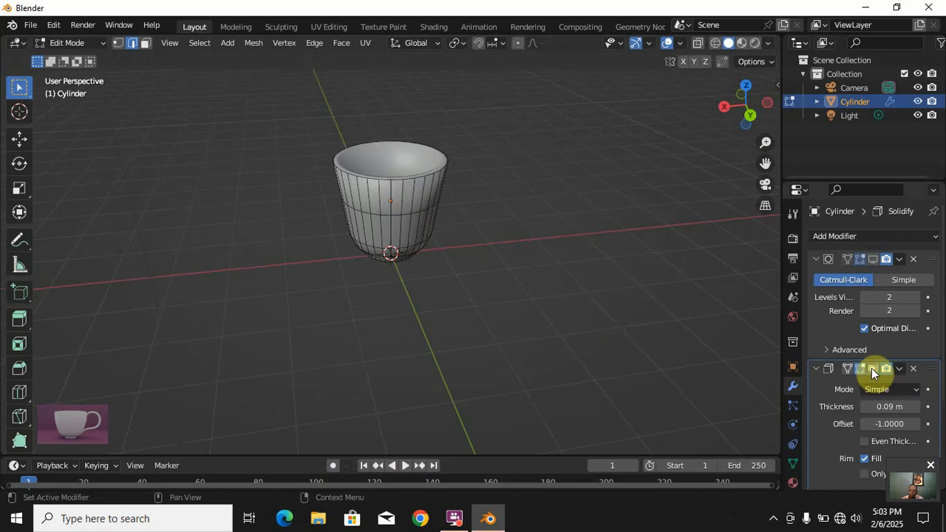
pyautogui.click(870, 258)
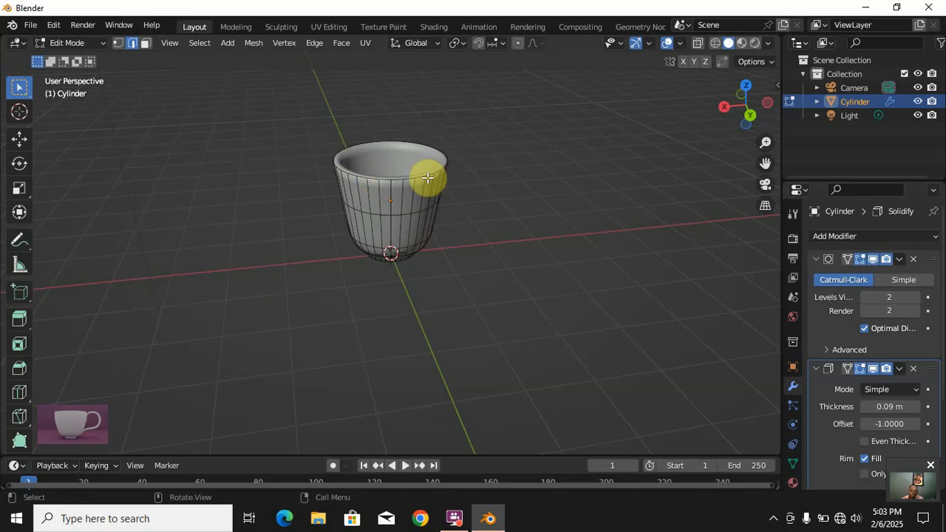
pyautogui.moveTo(431, 224); pyautogui.dragTo(412, 178, button='middle')
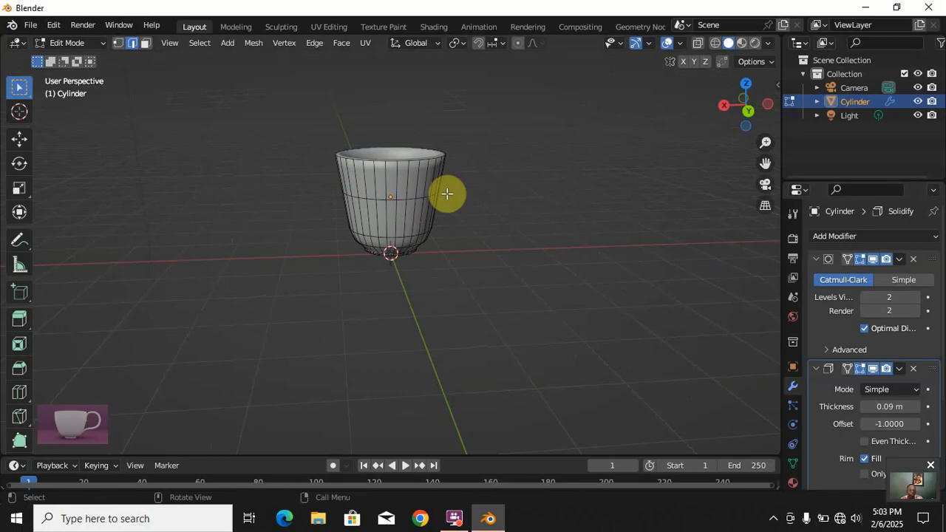
pyautogui.hotkey('ctrl', 'r')
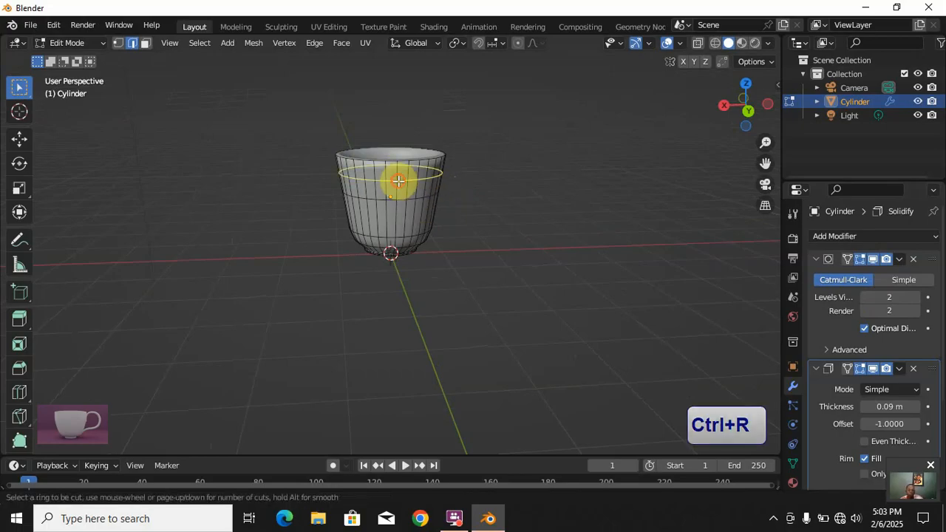
pyautogui.click(398, 181)
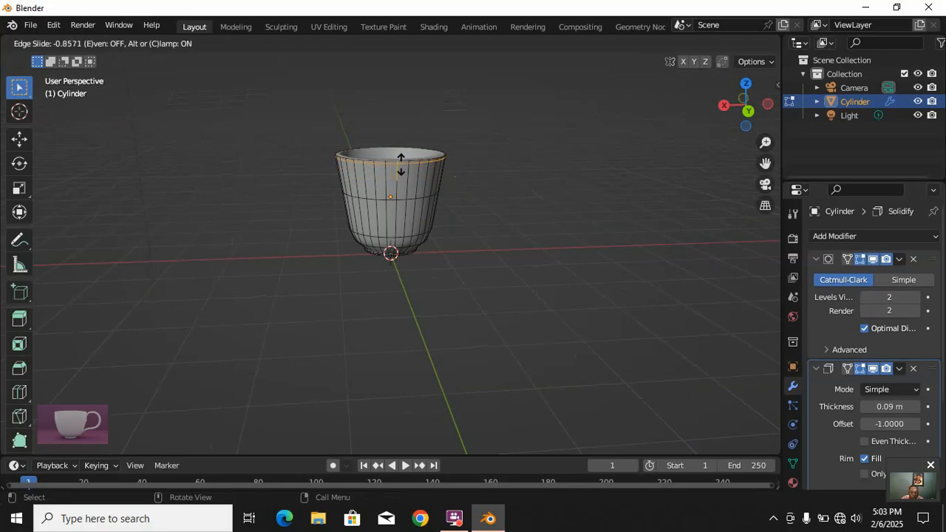
pyautogui.click(401, 163)
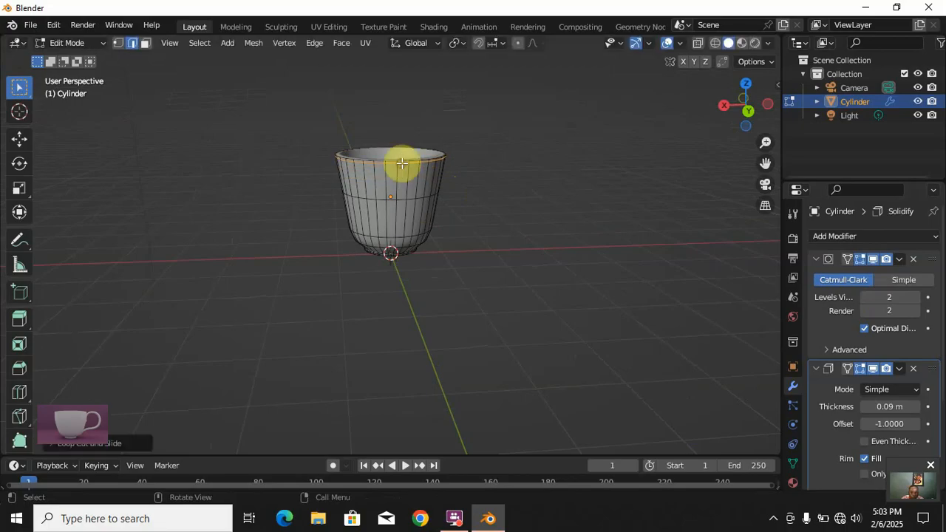
# - Switch the viewport to wireframe shading and turn off viewport display of the Subdivision and Solidify modifiers
pyautogui.moveTo(400, 216); pyautogui.dragTo(398, 195, button='middle')
pyautogui.scroll(3, 380, 254)
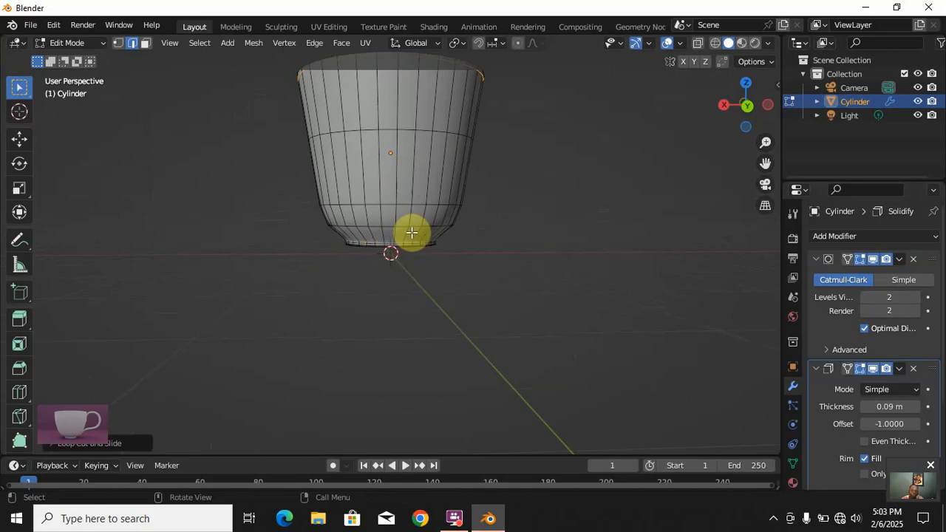
pyautogui.moveTo(412, 232); pyautogui.dragTo(416, 253, button='middle')
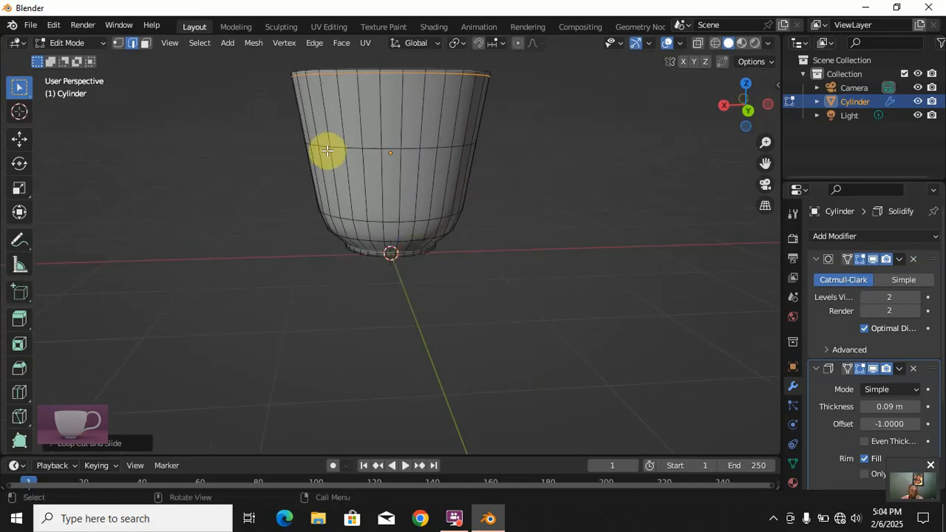
pyautogui.press('z')
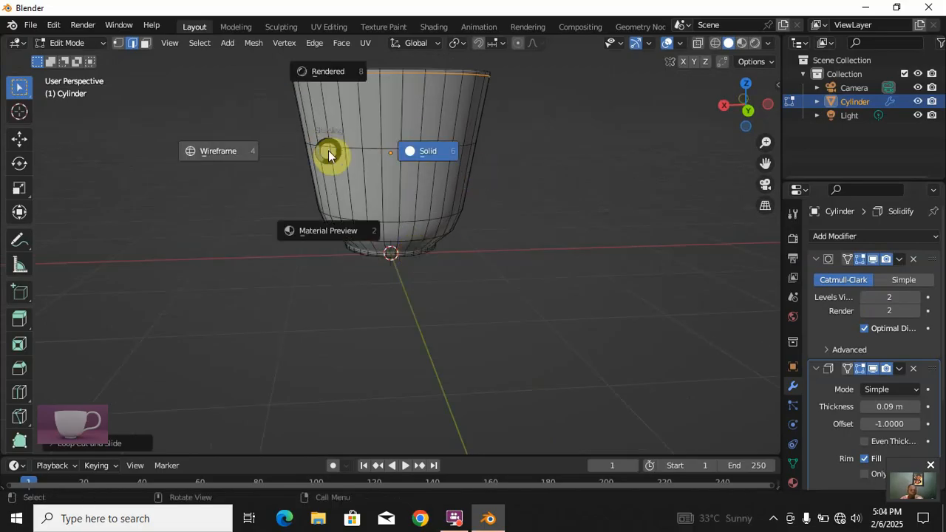
pyautogui.click(207, 156)
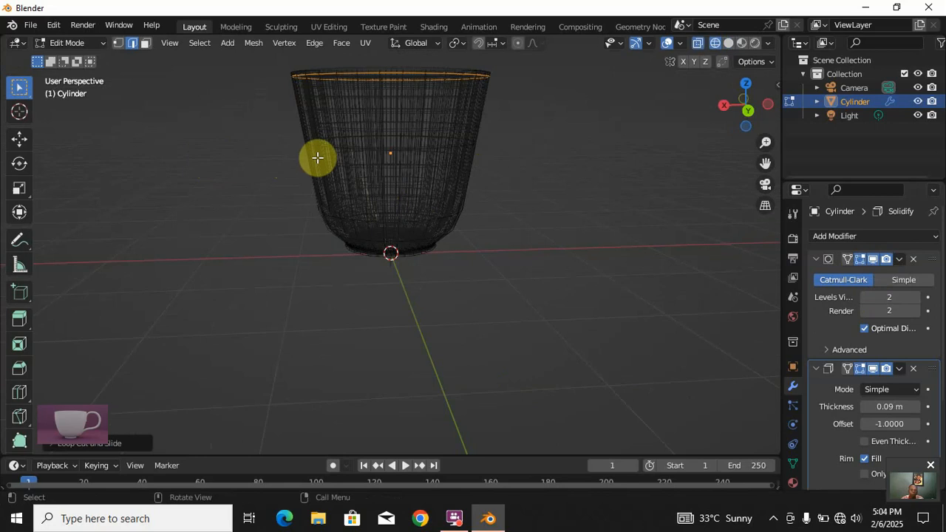
pyautogui.click(873, 259)
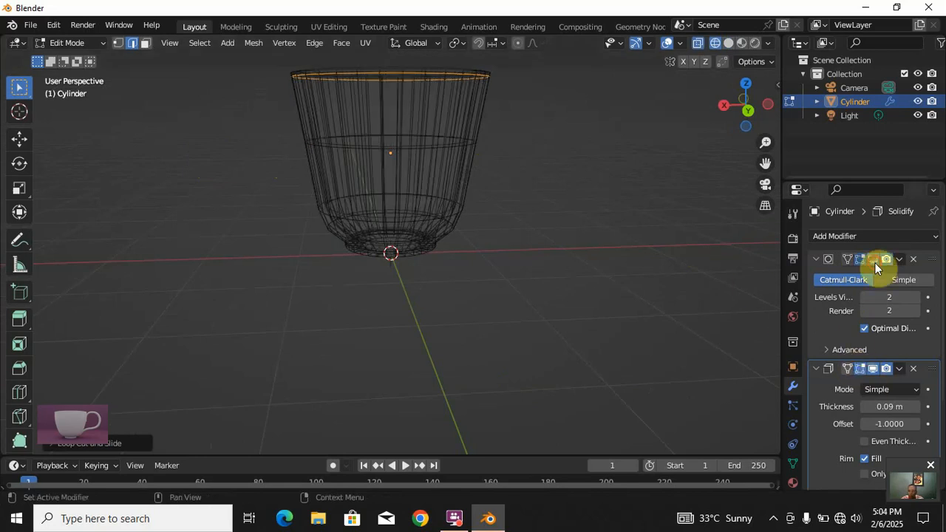
pyautogui.click(874, 368)
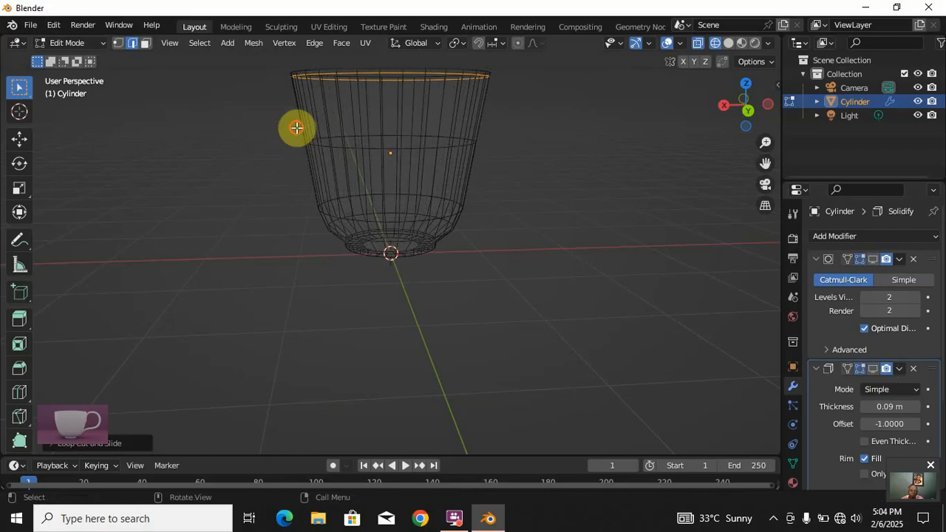
# - Select the edge loop around the middle of the cup and scale it outward to about 1.09
pyautogui.moveTo(296, 128); pyautogui.dragTo(523, 178)
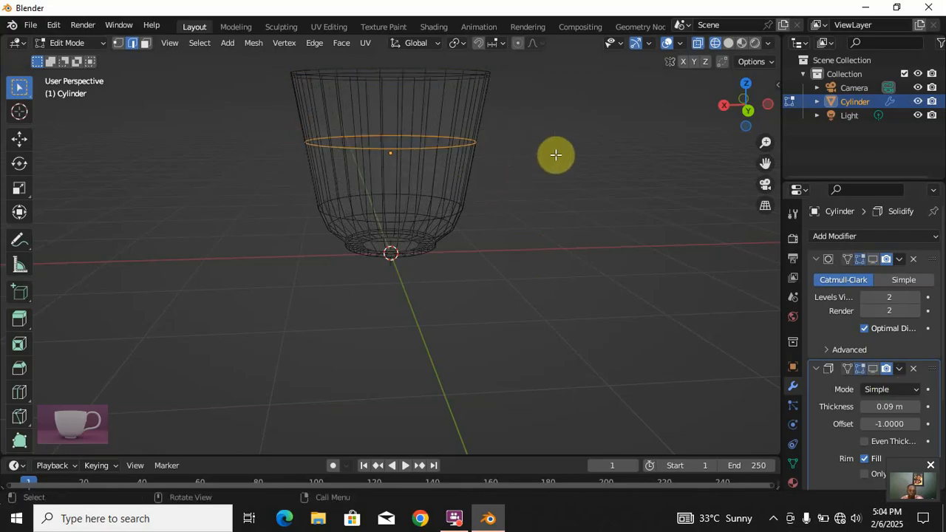
pyautogui.press('s')
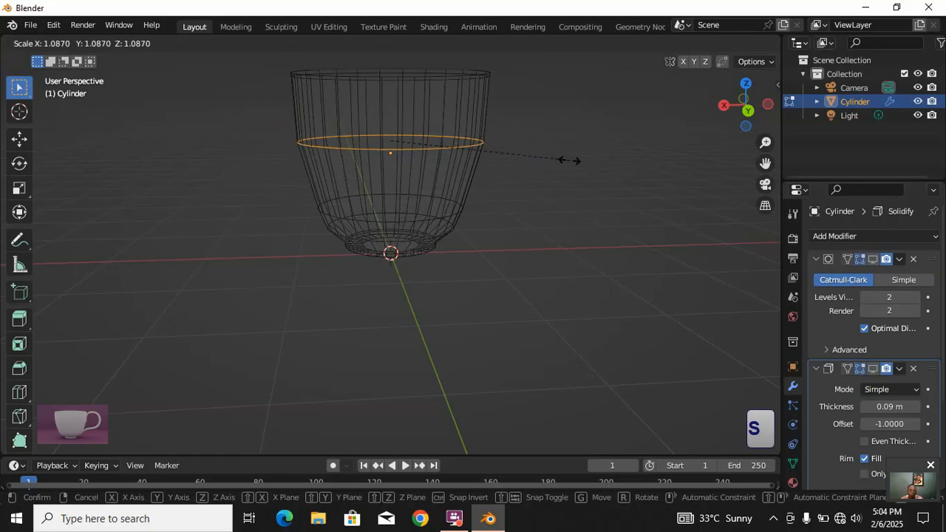
pyautogui.click(568, 161)
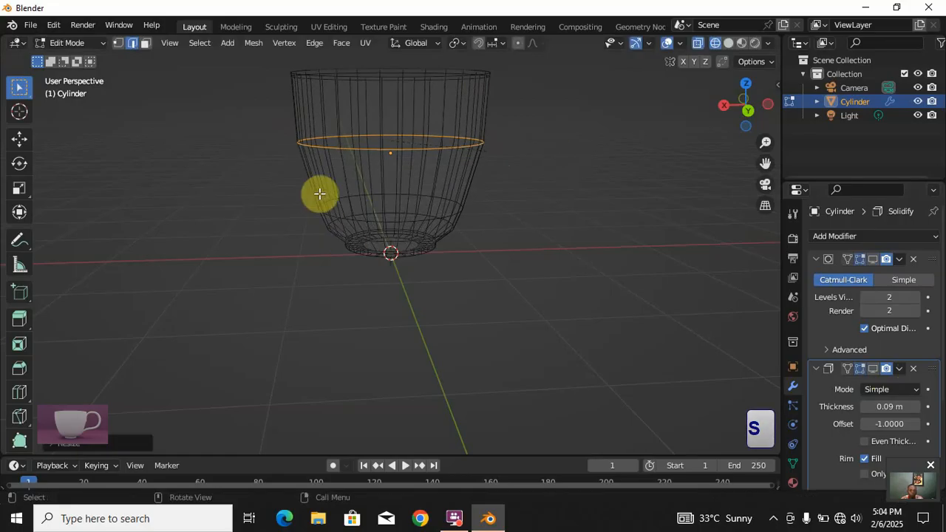
# - In vertex select mode, select the whole ring below the middle loop and scale it outward to about 1.11
pyautogui.moveTo(358, 245); pyautogui.dragTo(359, 207, button='middle')
pyautogui.moveTo(301, 184); pyautogui.dragTo(450, 200)
pyautogui.moveTo(450, 201); pyautogui.dragTo(452, 229, button='middle')
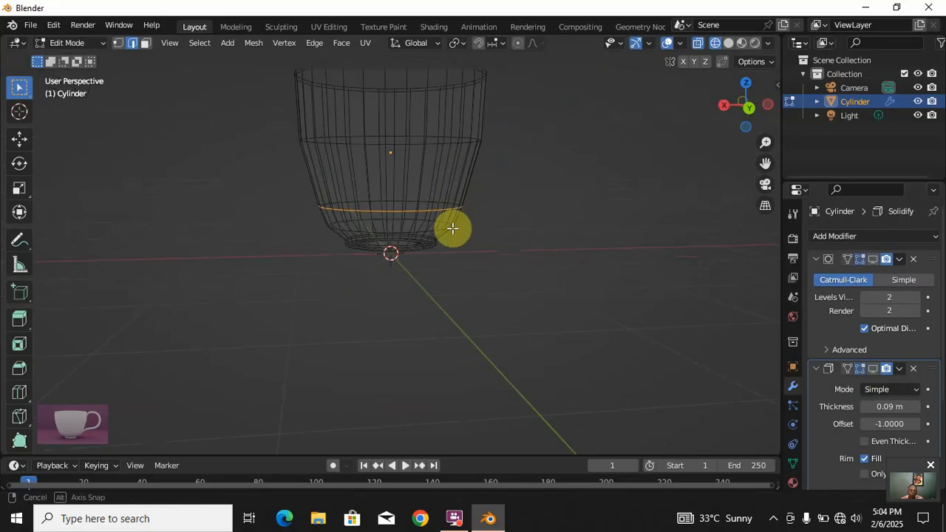
pyautogui.moveTo(305, 188); pyautogui.dragTo(486, 219)
pyautogui.moveTo(424, 249)
pyautogui.mouseDown(button='middle')
pyautogui.moveTo(418, 226)
pyautogui.moveTo(419, 243)
pyautogui.mouseUp(button='middle')
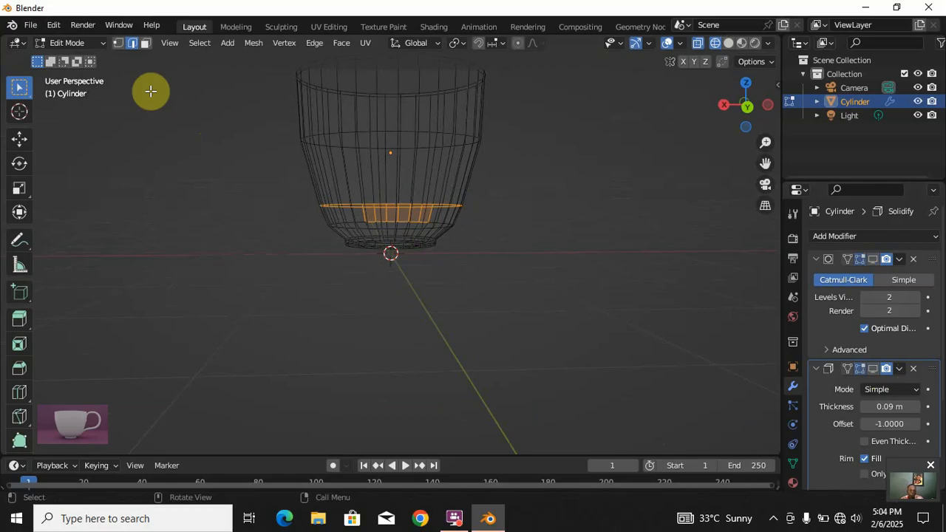
pyautogui.press('1')
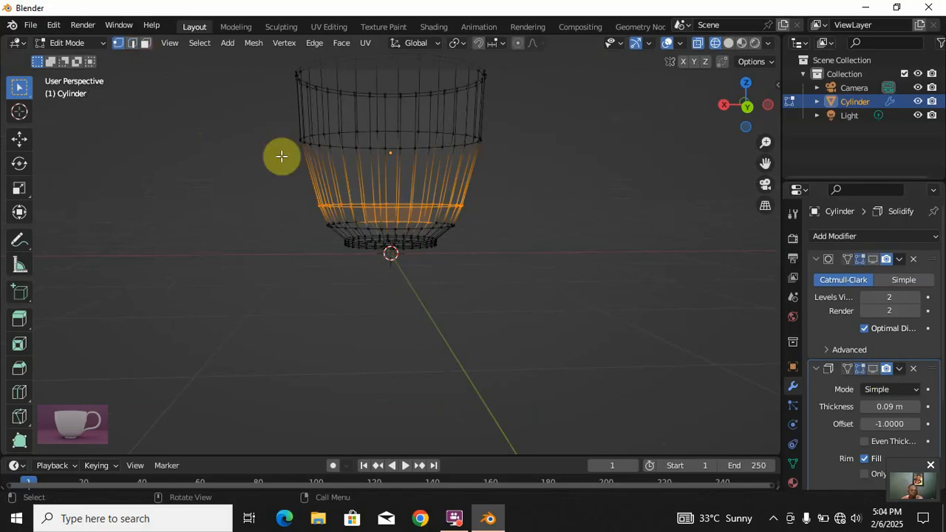
pyautogui.moveTo(307, 187); pyautogui.dragTo(472, 216)
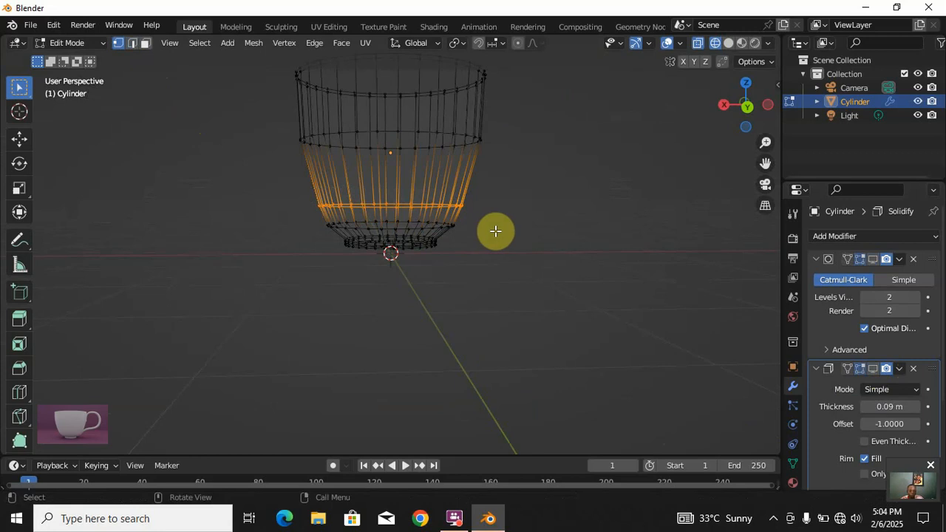
pyautogui.press('s')
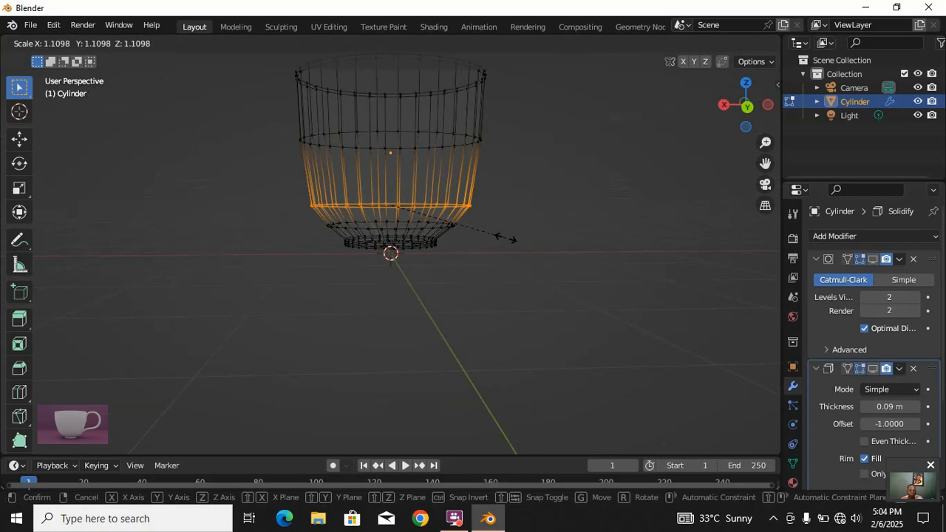
pyautogui.click(507, 237)
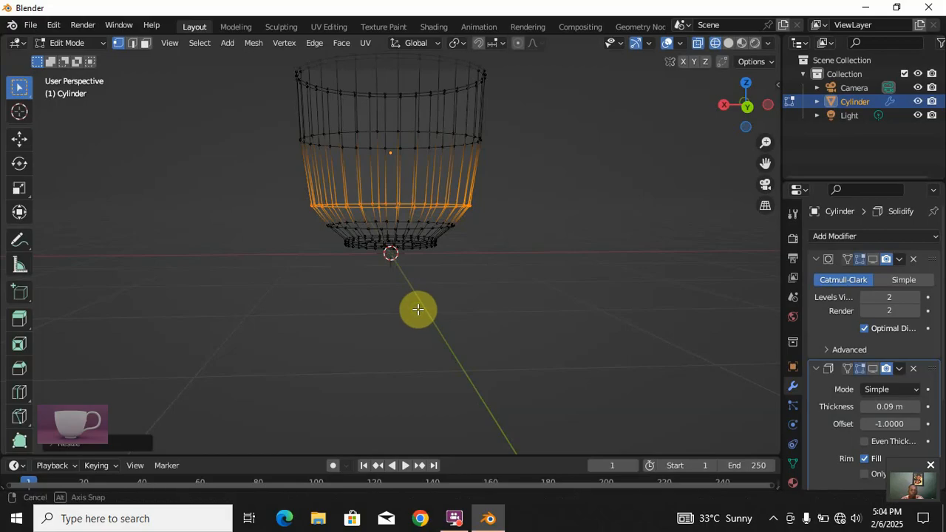
# - Move the widened ring below the cup's middle slightly upward along Z
pyautogui.press('g')
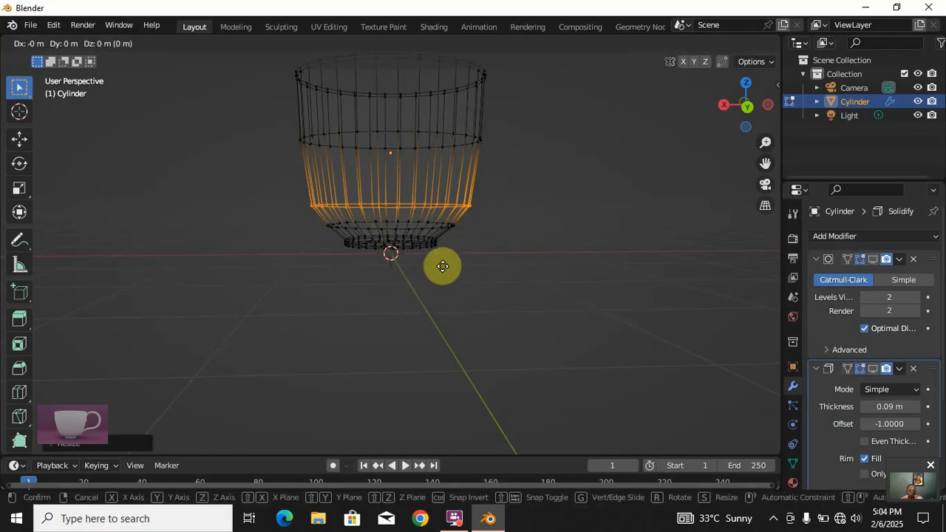
pyautogui.press('z')
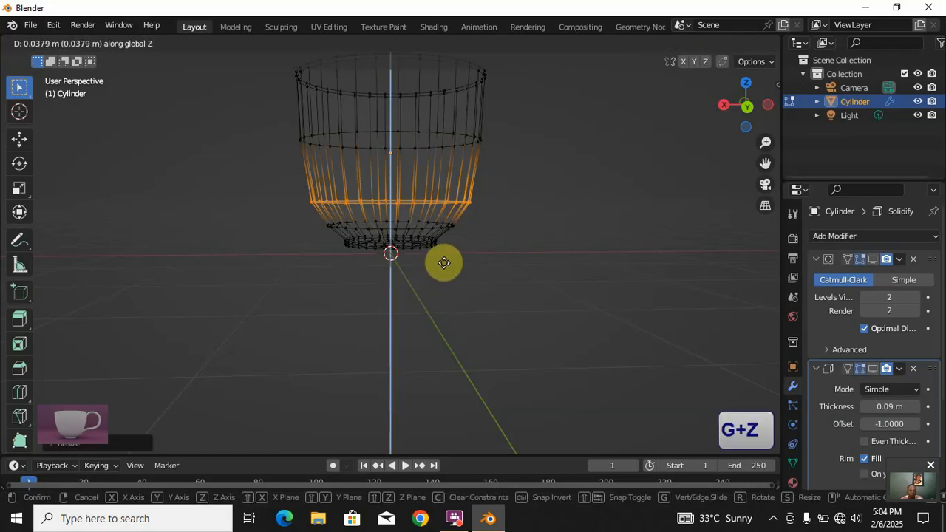
pyautogui.click(442, 259)
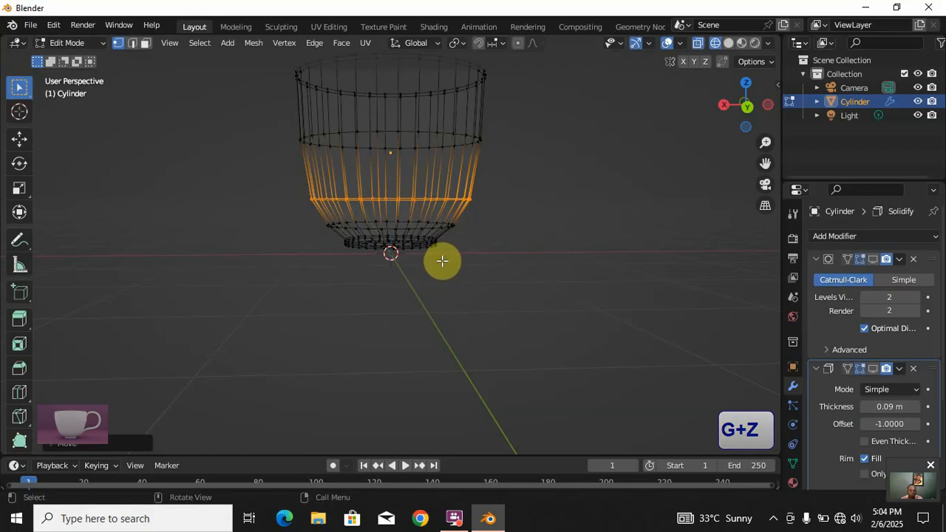
# - Select the next ring down, just above the foot, and scale it outward to about 1.07
pyautogui.moveTo(322, 217); pyautogui.dragTo(468, 234)
pyautogui.press('s')
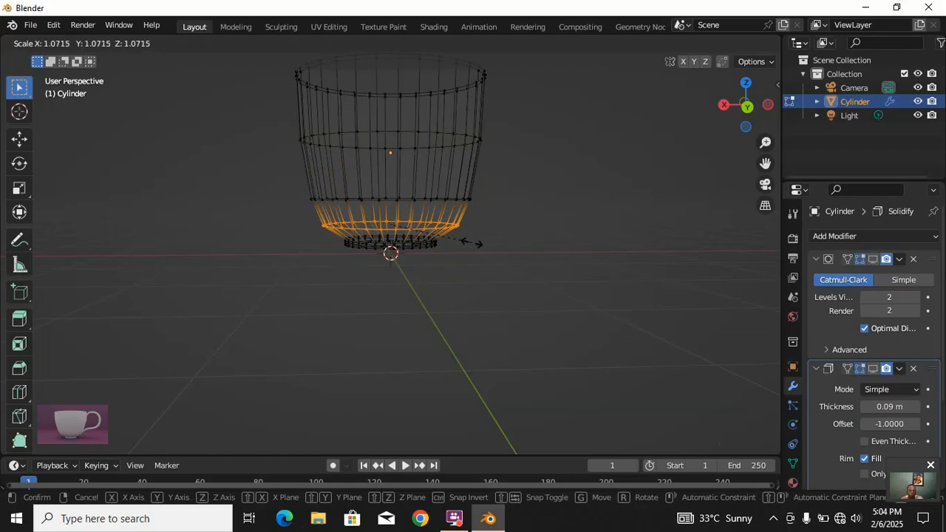
pyautogui.click(472, 243)
# - Select the vertex ring around the middle of the cup and move it slightly upward along Z
pyautogui.moveTo(292, 118); pyautogui.dragTo(520, 159)
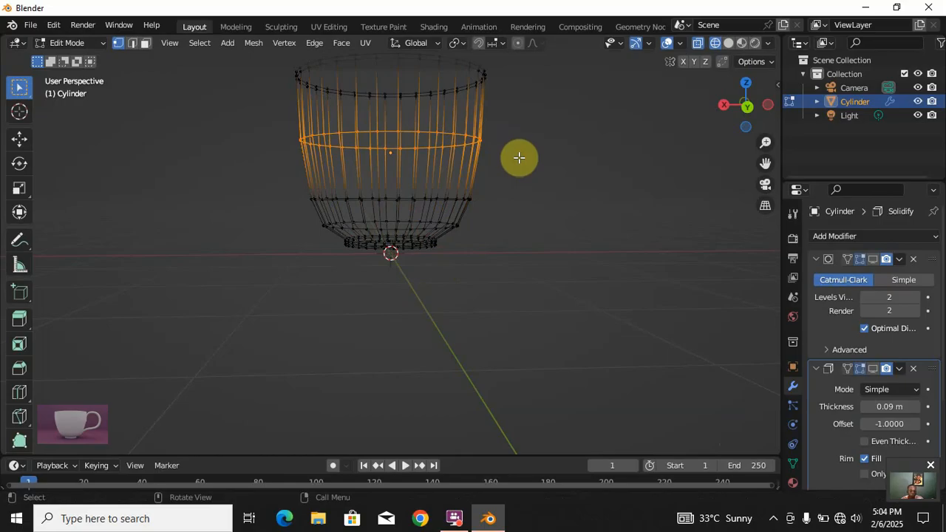
pyautogui.press('g')
pyautogui.press('z')
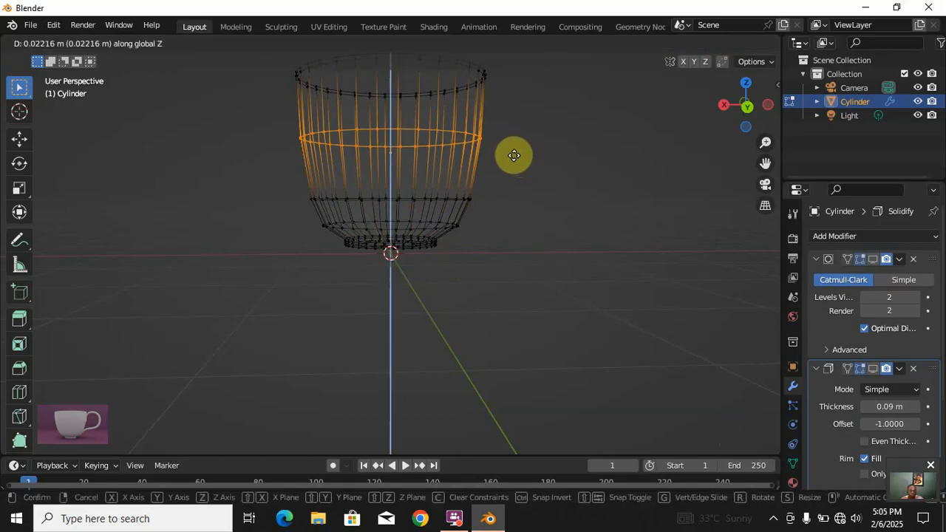
pyautogui.click(511, 154)
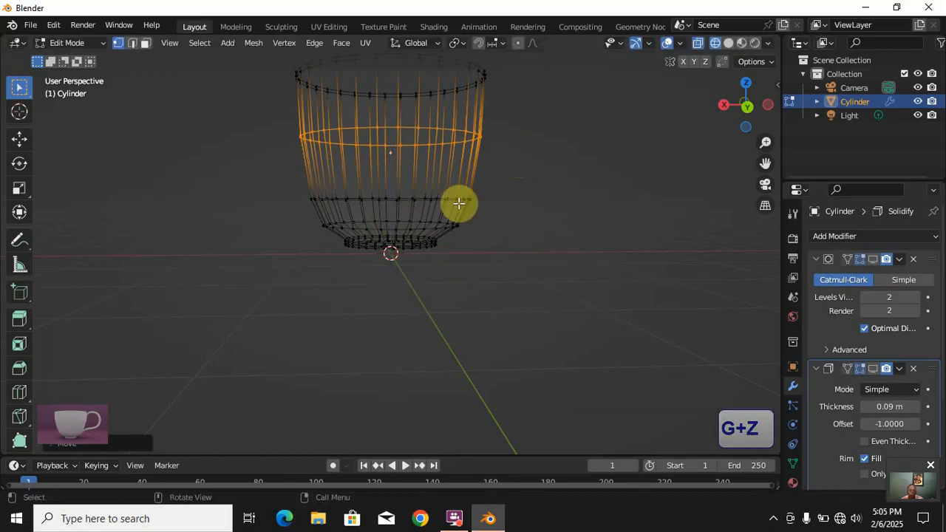
# - Return the viewport to solid shading and inspect the reshaped cup from several sides
pyautogui.press('z')
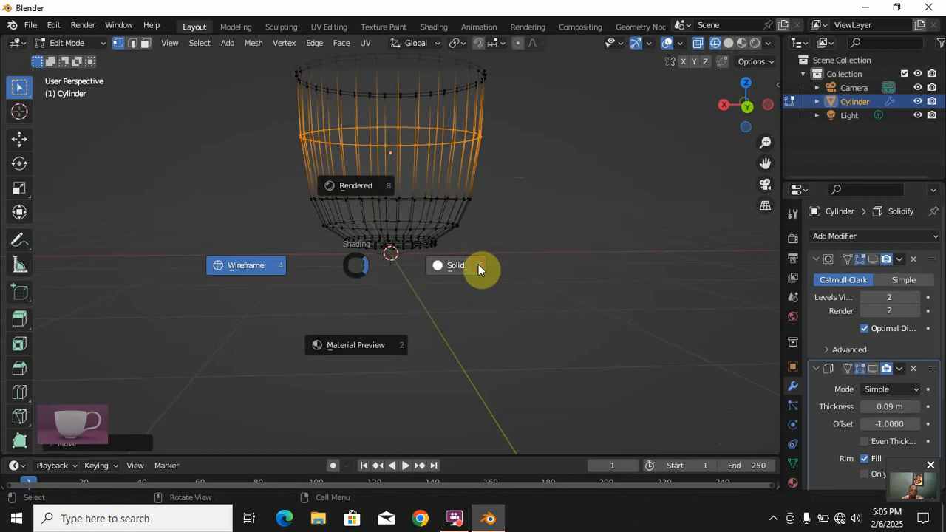
pyautogui.click(482, 269)
pyautogui.moveTo(404, 294)
pyautogui.mouseDown(button='middle')
pyautogui.moveTo(393, 277)
pyautogui.moveTo(389, 310)
pyautogui.moveTo(357, 298)
pyautogui.moveTo(288, 245)
pyautogui.moveTo(349, 240)
pyautogui.moveTo(404, 260)
pyautogui.moveTo(427, 296)
pyautogui.moveTo(327, 305)
pyautogui.moveTo(456, 298)
pyautogui.mouseUp(button='middle')
pyautogui.scroll(-3, 363, 300)
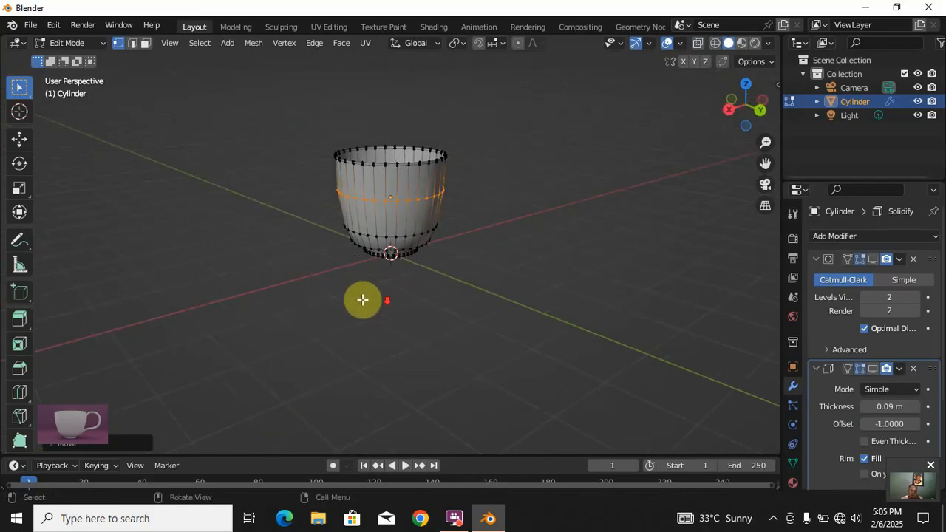
pyautogui.moveTo(362, 299); pyautogui.dragTo(434, 267, button='middle')
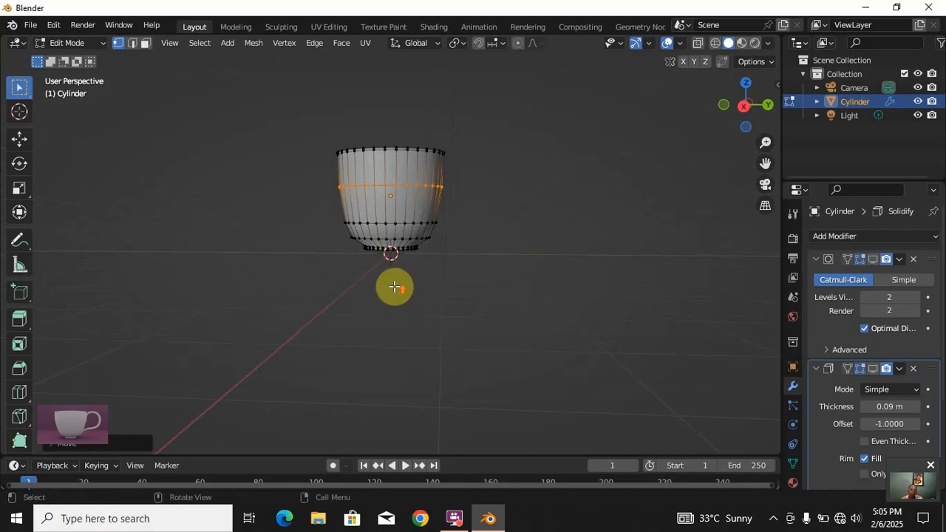
# - In wireframe shading, select the vertex ring just above the foot and move it down about 0.013 m along Z
pyautogui.scroll(4, 391, 287)
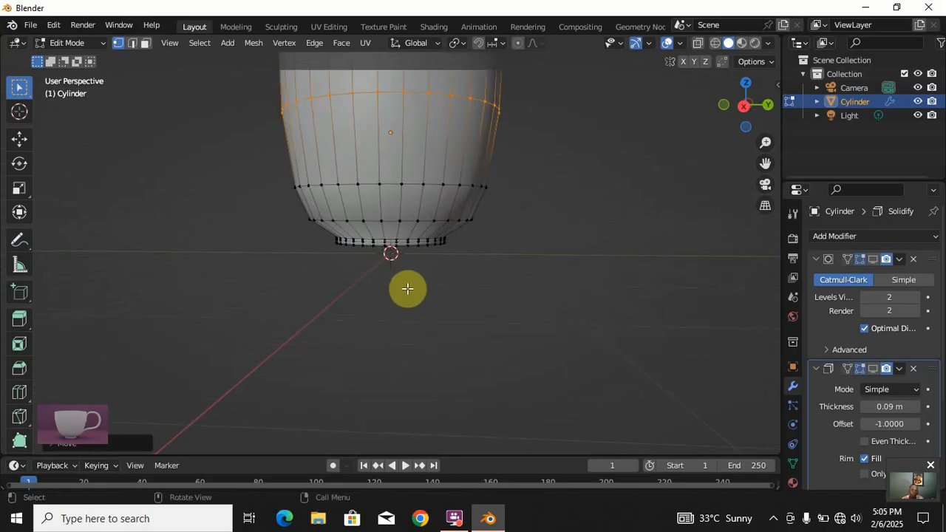
pyautogui.press('z')
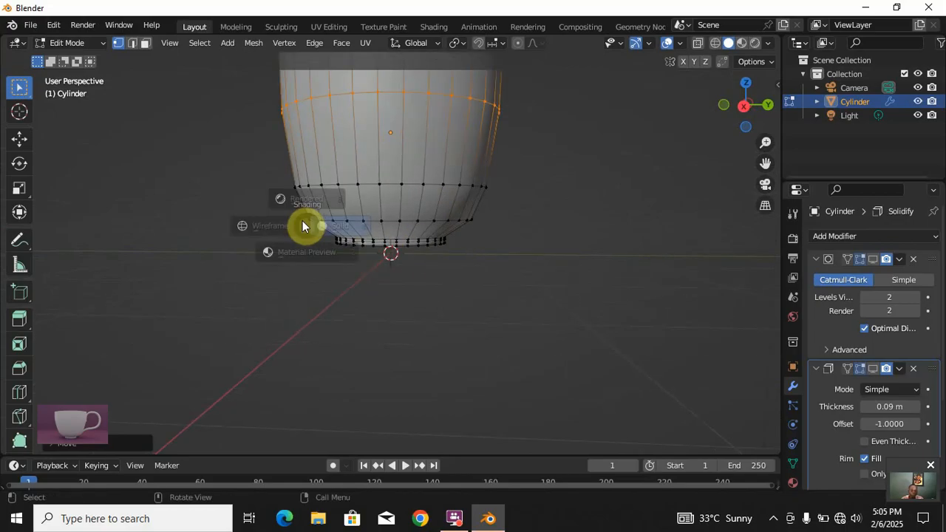
pyautogui.click(169, 226)
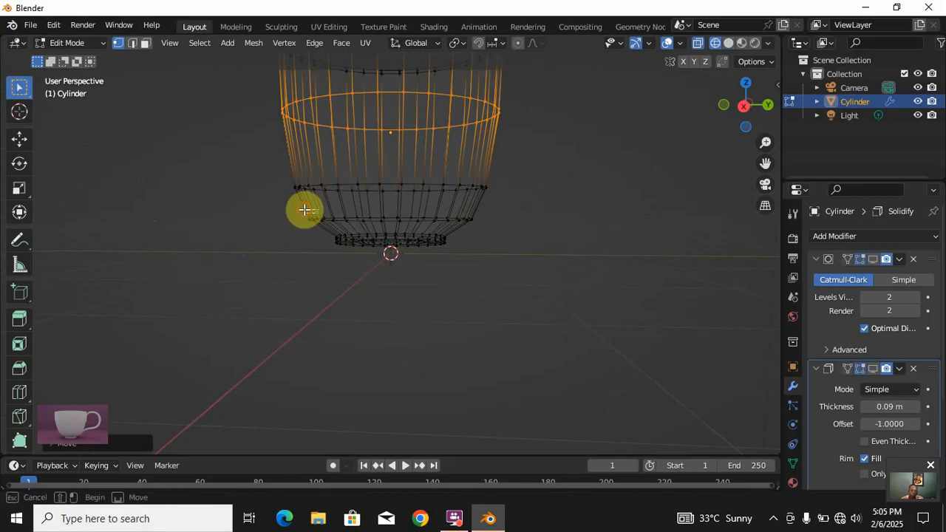
pyautogui.moveTo(307, 209); pyautogui.dragTo(500, 228)
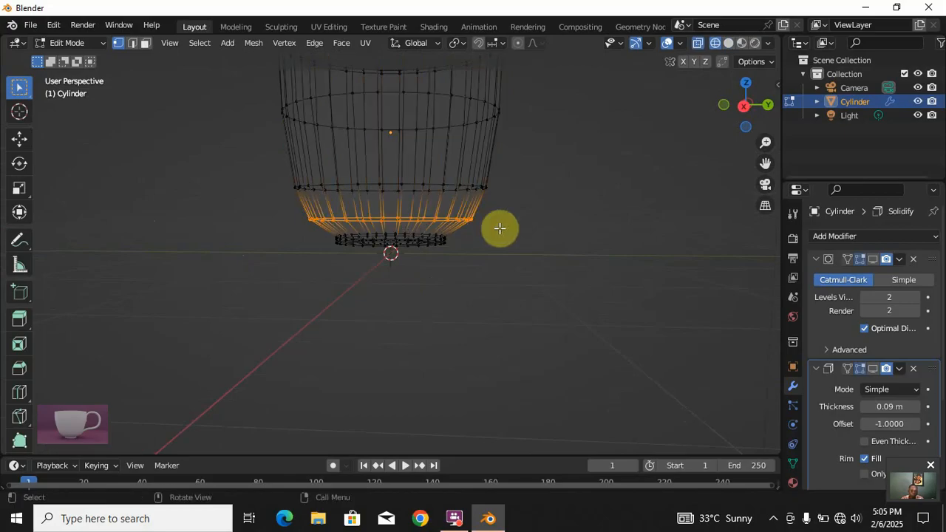
pyautogui.press('g')
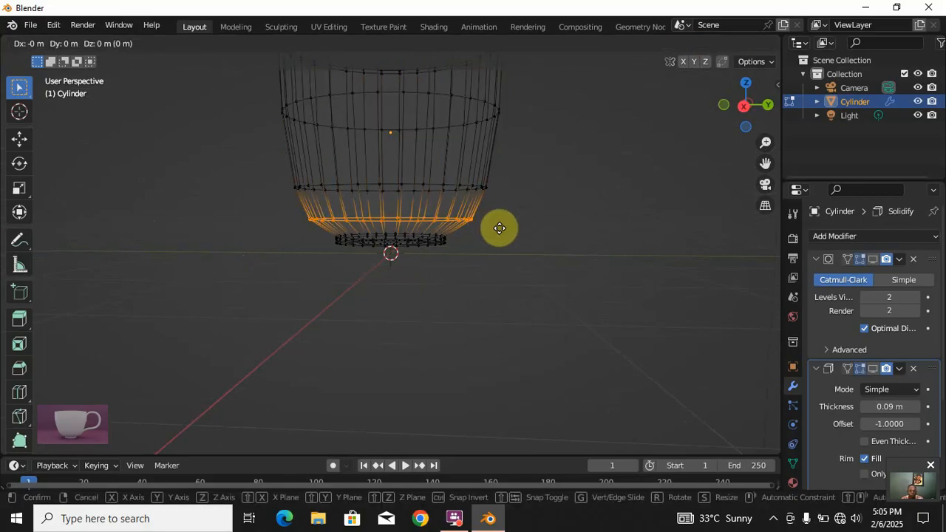
pyautogui.press('z')
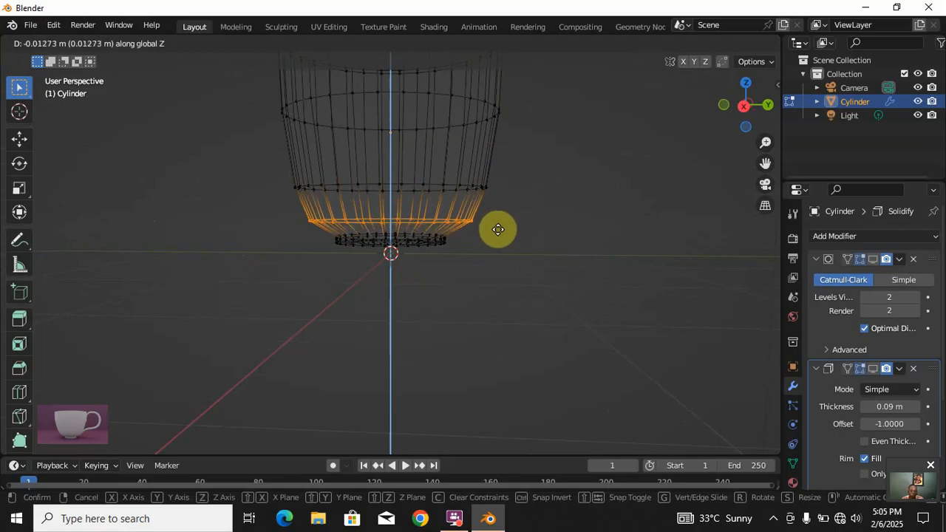
pyautogui.click(498, 230)
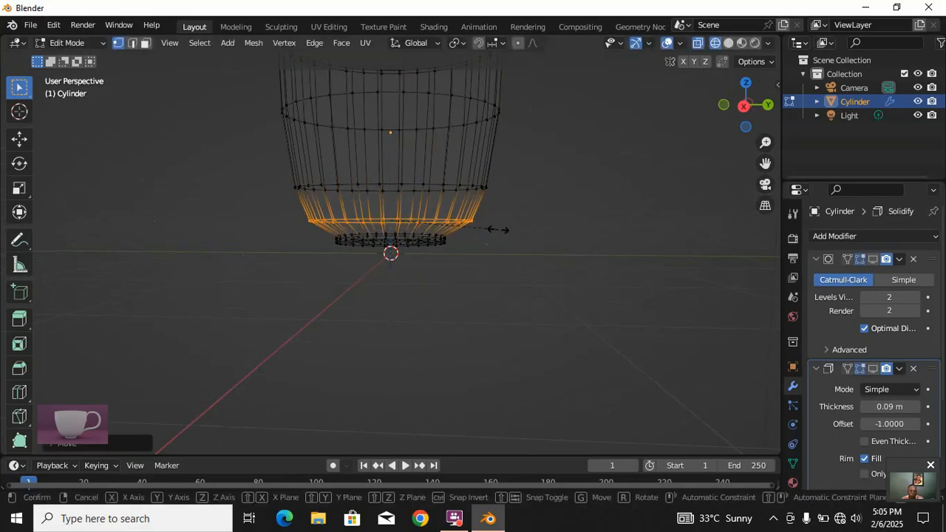
# - Scale the ring above the foot inward to about 0.95 and return the viewport to solid shading
pyautogui.press('s')
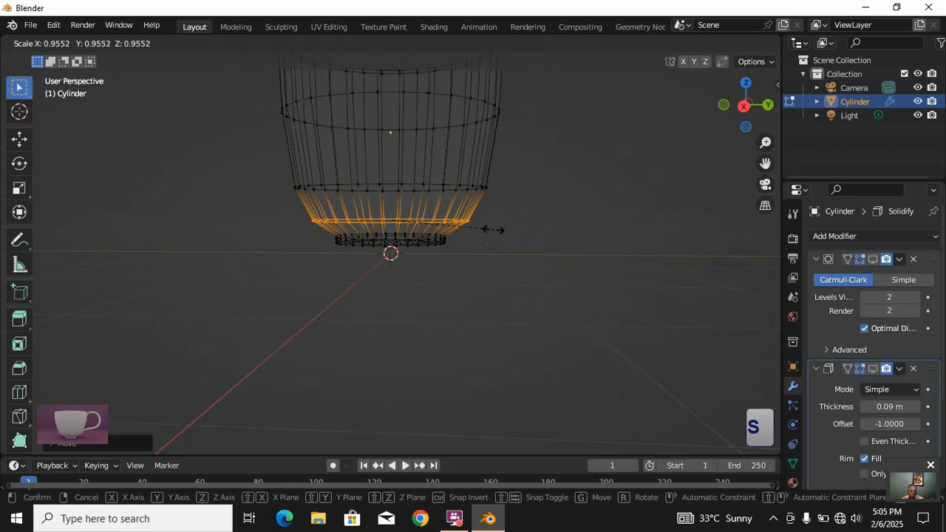
pyautogui.click(493, 230)
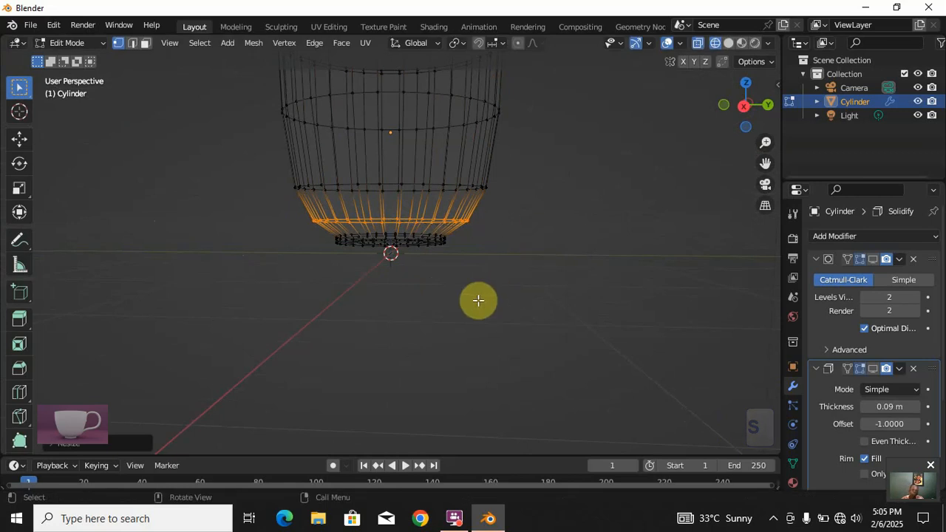
pyautogui.press('z')
pyautogui.click(578, 302)
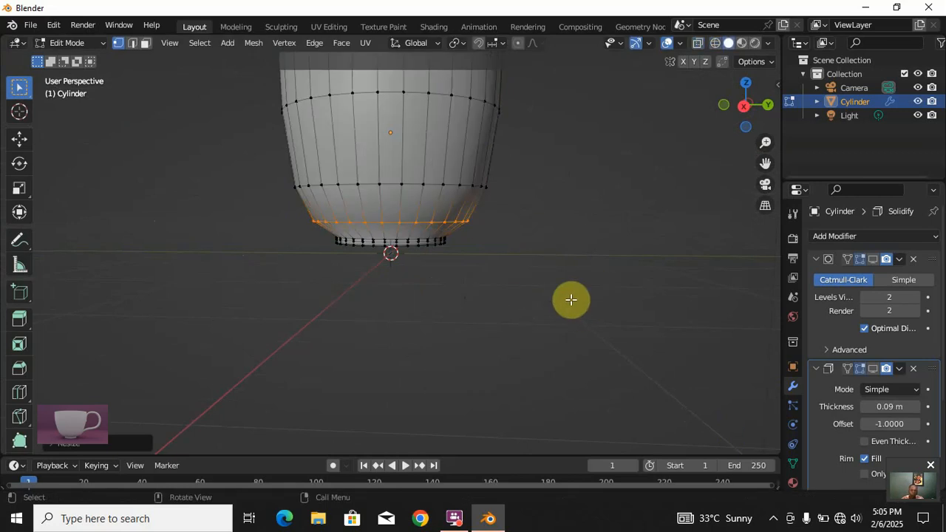
# - Return to Object Mode and enable the Solidify modifier's viewport display to show the cup's thick walls
pyautogui.moveTo(450, 271); pyautogui.dragTo(509, 283, button='middle')
pyautogui.scroll(-3, 367, 292)
pyautogui.moveTo(367, 292); pyautogui.dragTo(382, 322, button='middle')
pyautogui.press('Tab')
pyautogui.scroll(4, 507, 265)
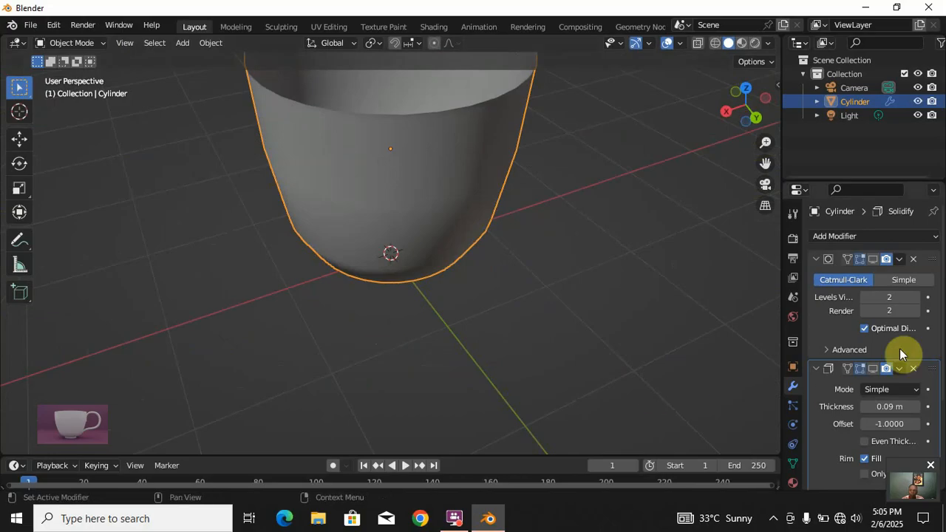
pyautogui.click(873, 369)
pyautogui.moveTo(365, 251); pyautogui.dragTo(332, 212, button='middle')
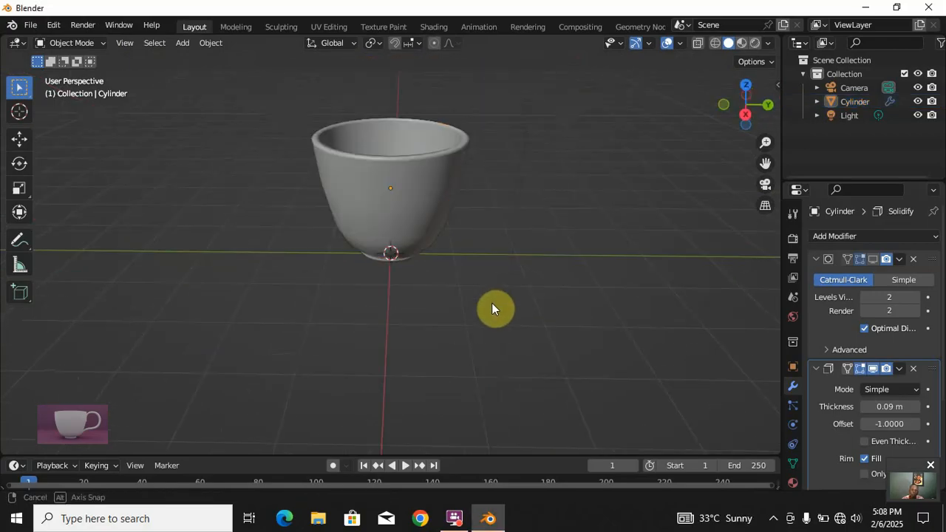
# - Add a Path curve at the base of the cup and switch to the right orthographic view
pyautogui.moveTo(493, 303); pyautogui.dragTo(499, 288, button='middle')
pyautogui.scroll(-5, 432, 262)
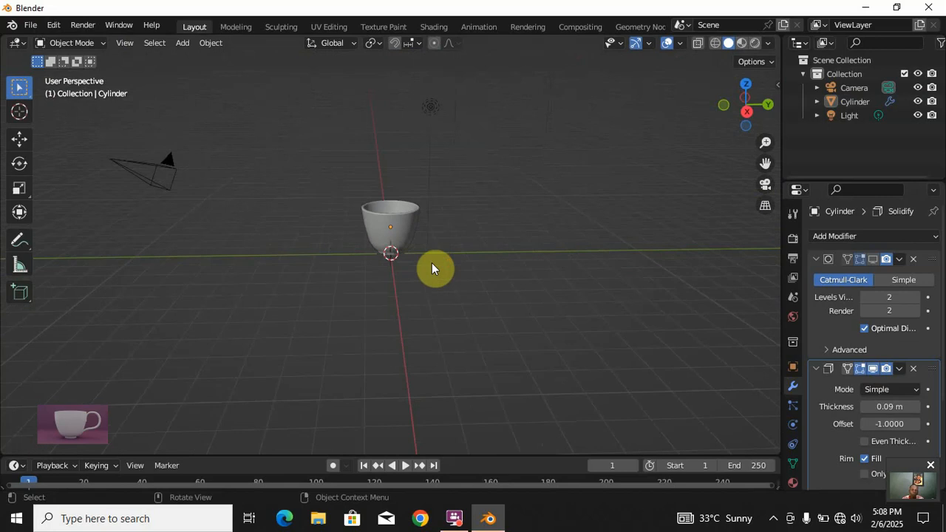
pyautogui.scroll(5, 431, 262)
pyautogui.scroll(1, 432, 262)
pyautogui.scroll(-4, 432, 263)
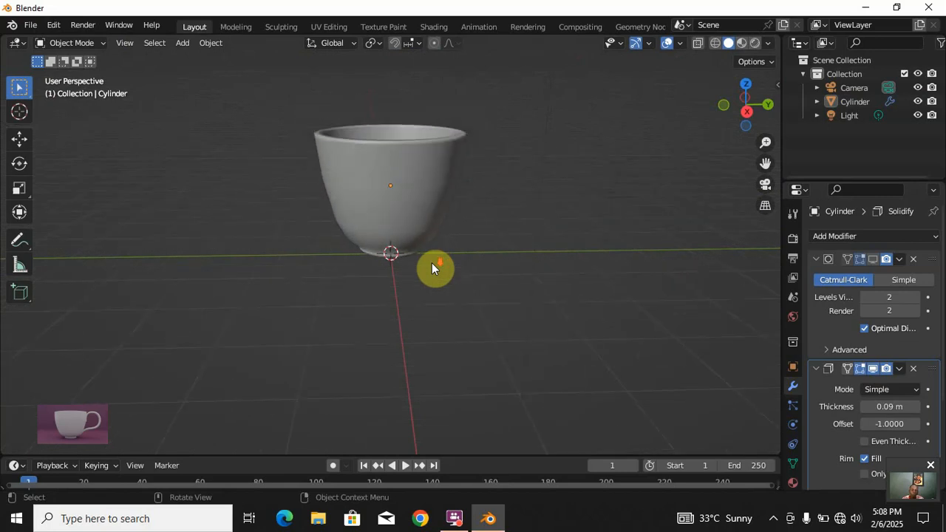
pyautogui.hotkey('shift', 'a')
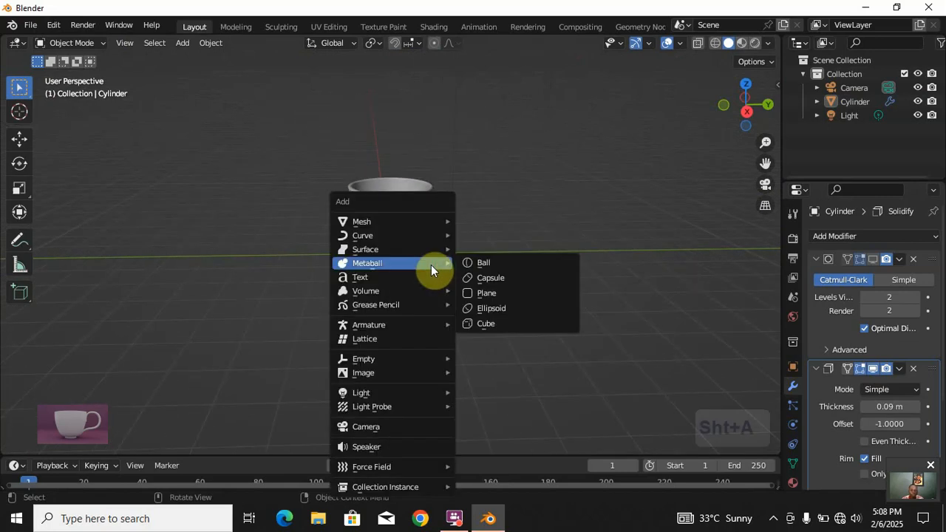
pyautogui.moveTo(405, 235)
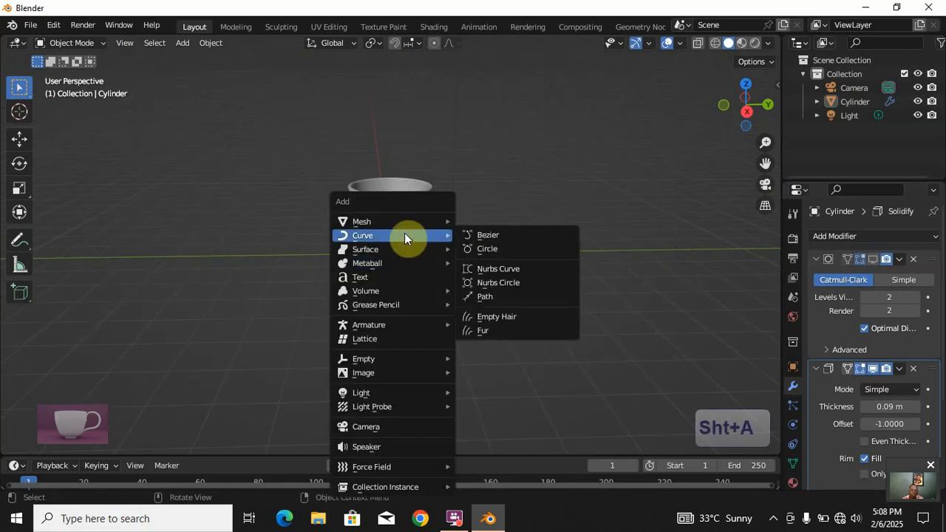
pyautogui.click(490, 301)
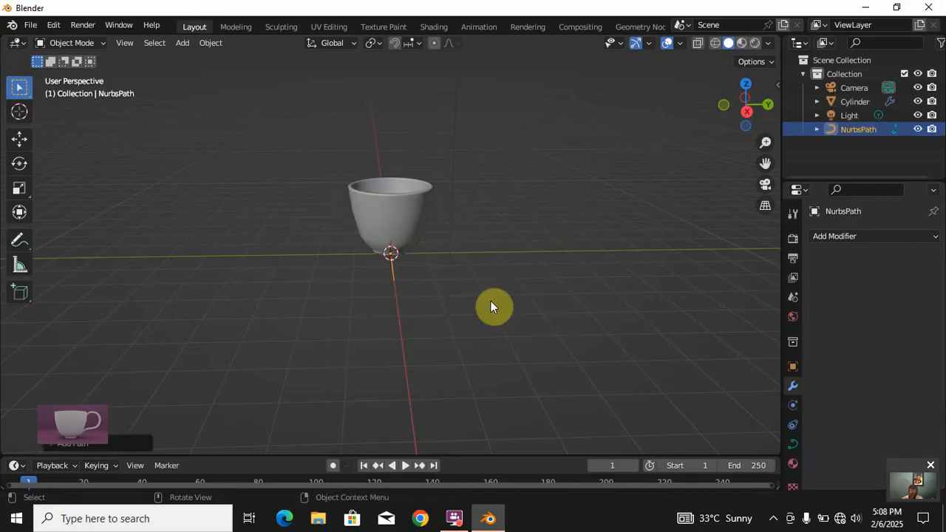
pyautogui.press('KP_3')
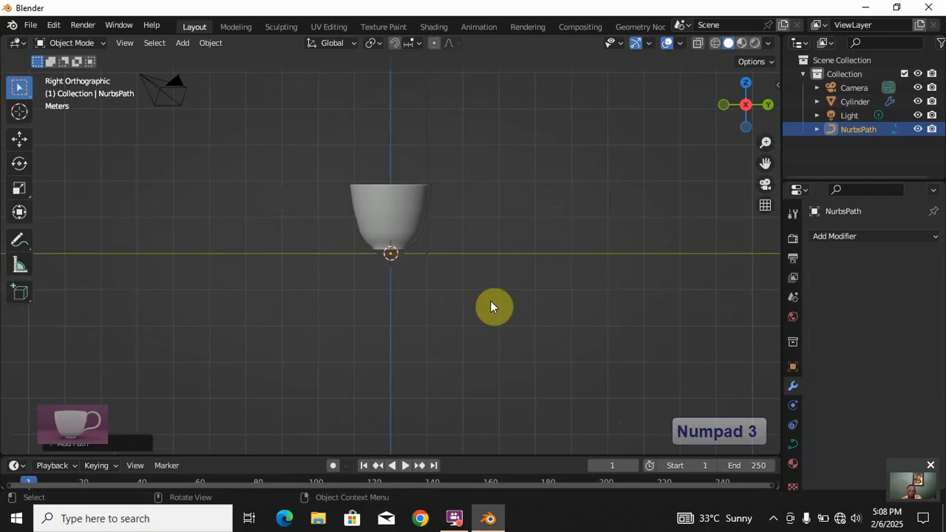
# - Set the new path's rotation to 90° on X and 90° on Y so it stands upright
pyautogui.click(95, 444)
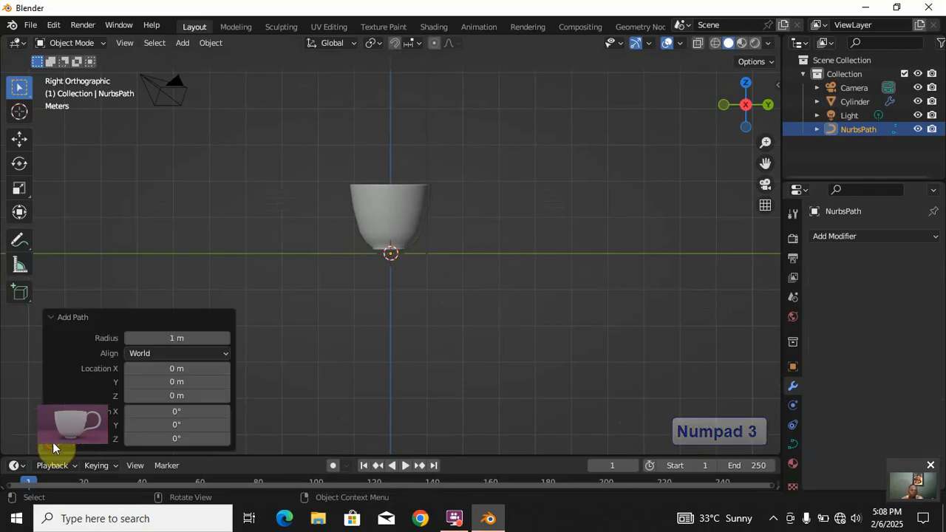
pyautogui.click(176, 412)
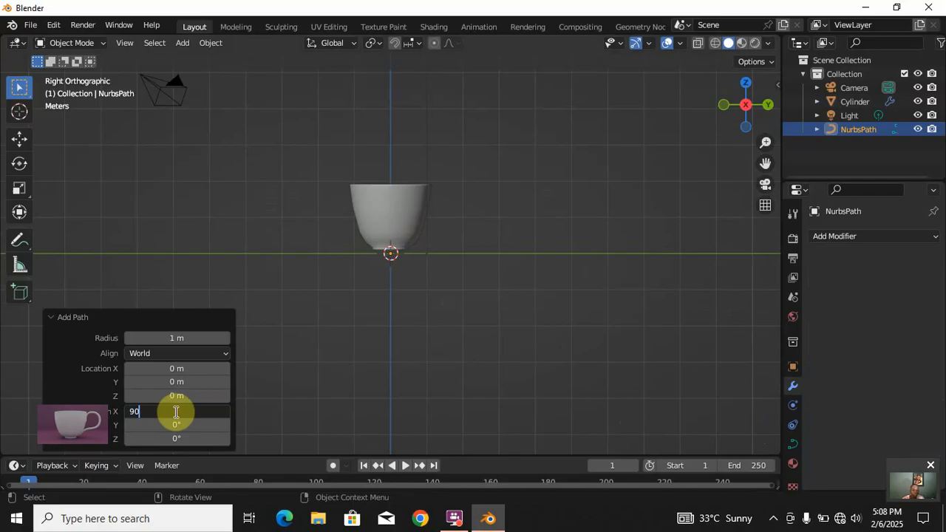
pyautogui.press('Return')
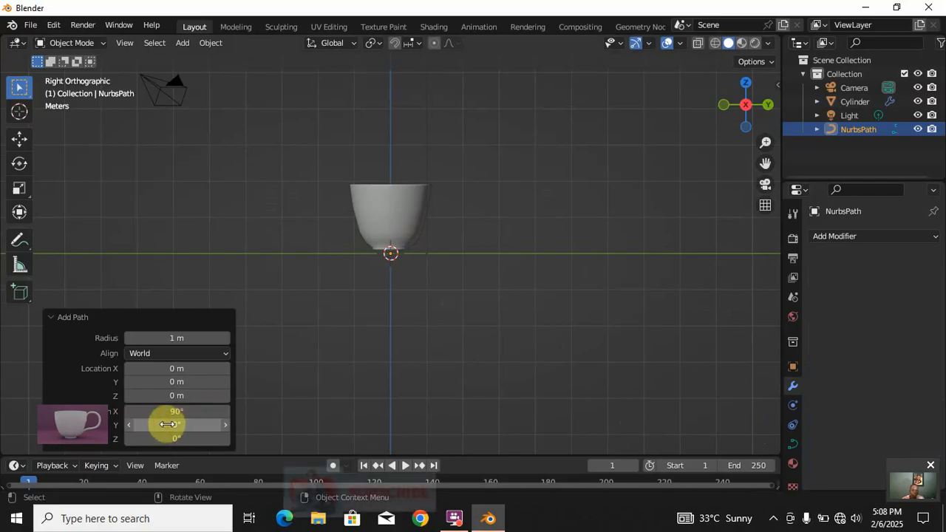
pyautogui.click(168, 412)
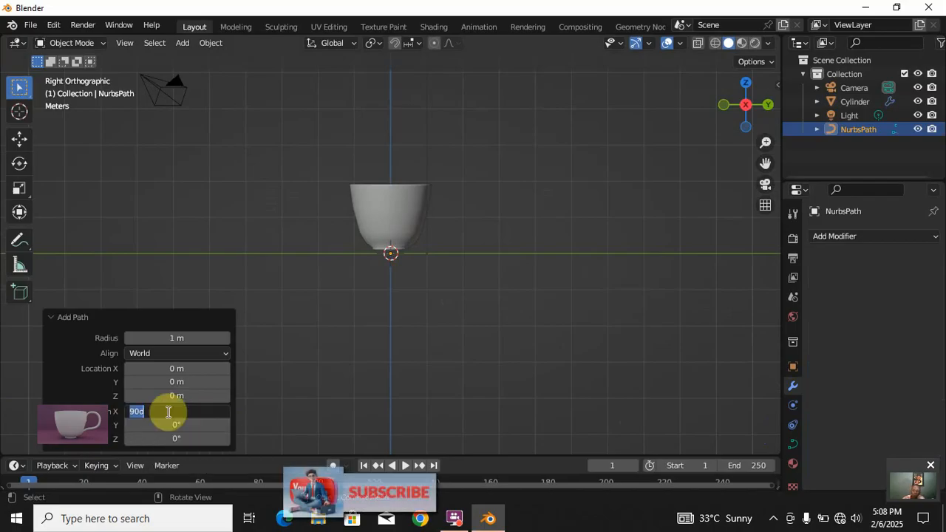
pyautogui.write('9')
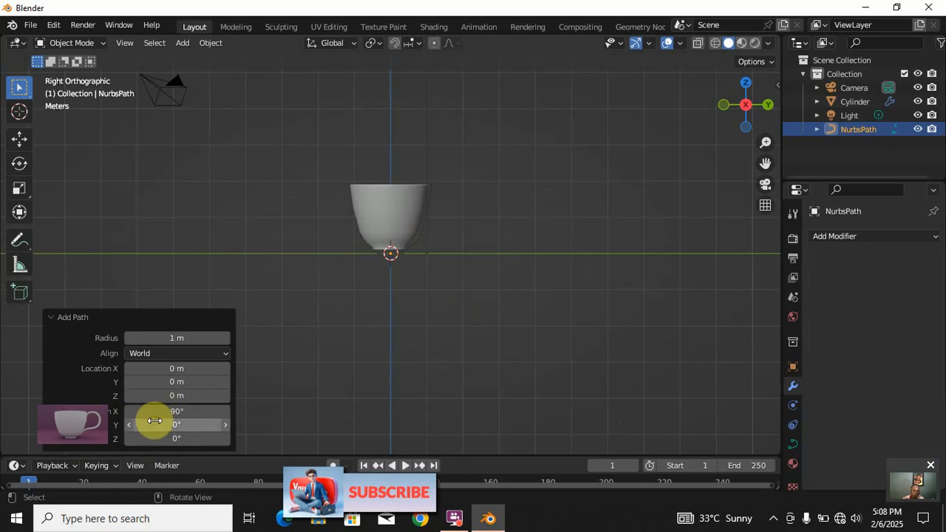
pyautogui.press('Tab')
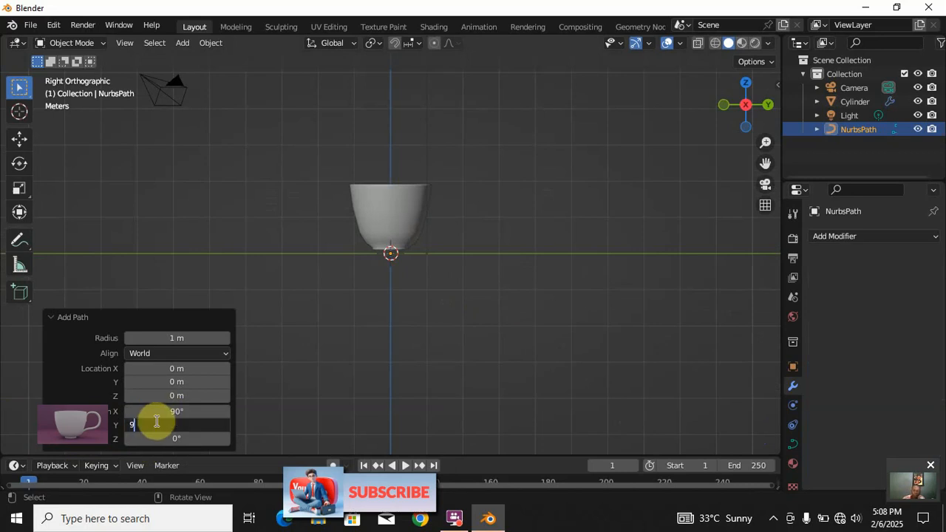
pyautogui.press('Return')
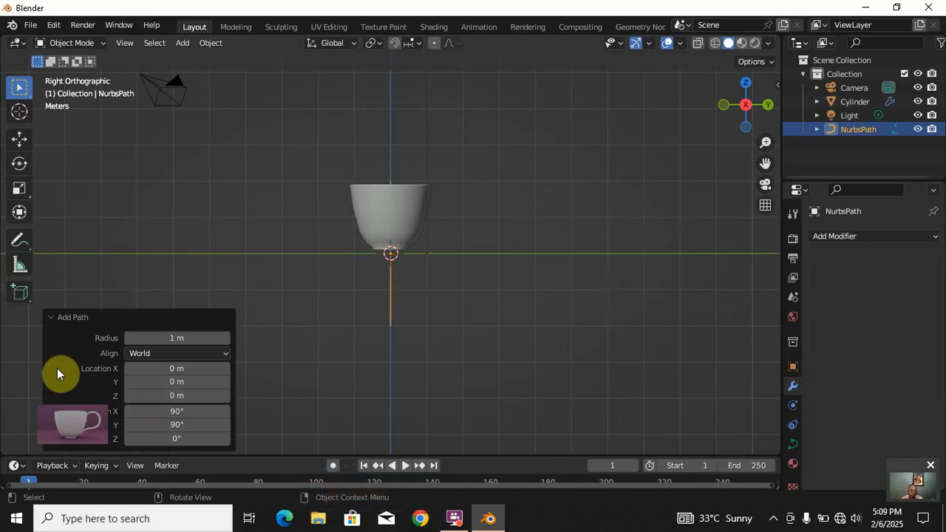
pyautogui.click(62, 320)
# - Move the path beside the cup on the +Y side and scale it by about 0.48 and again by about 0.87
pyautogui.press('g')
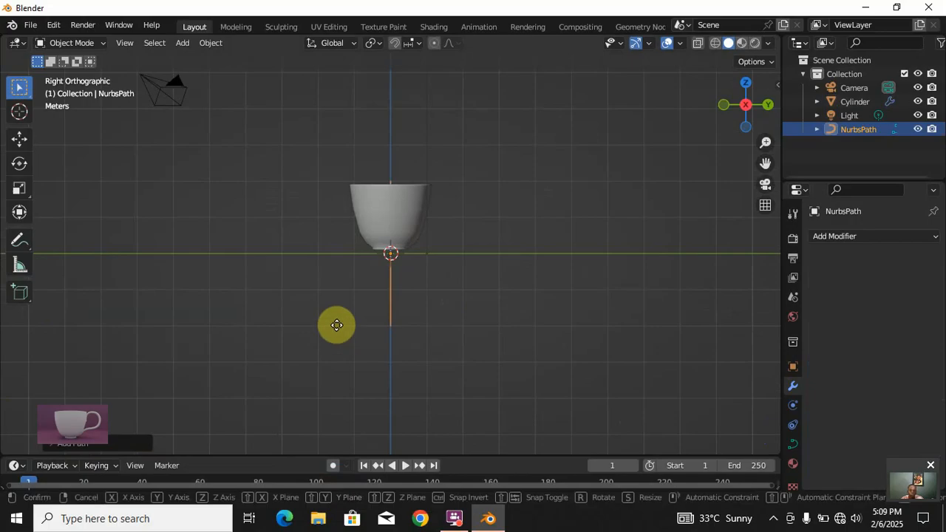
pyautogui.click(396, 296)
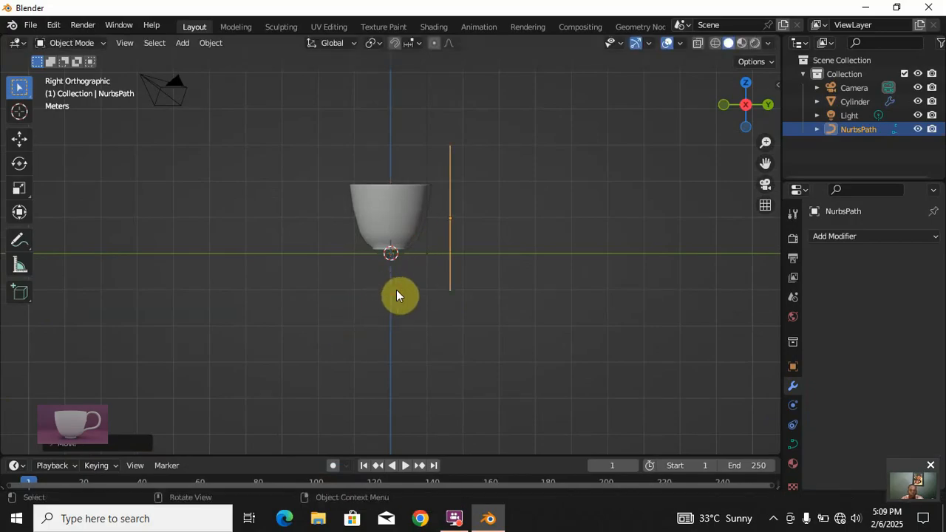
pyautogui.press('s')
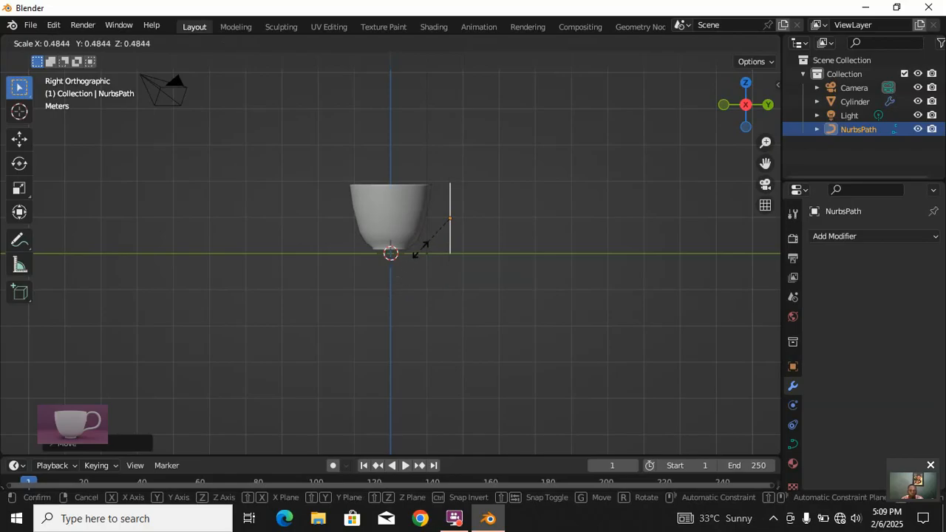
pyautogui.click(421, 252)
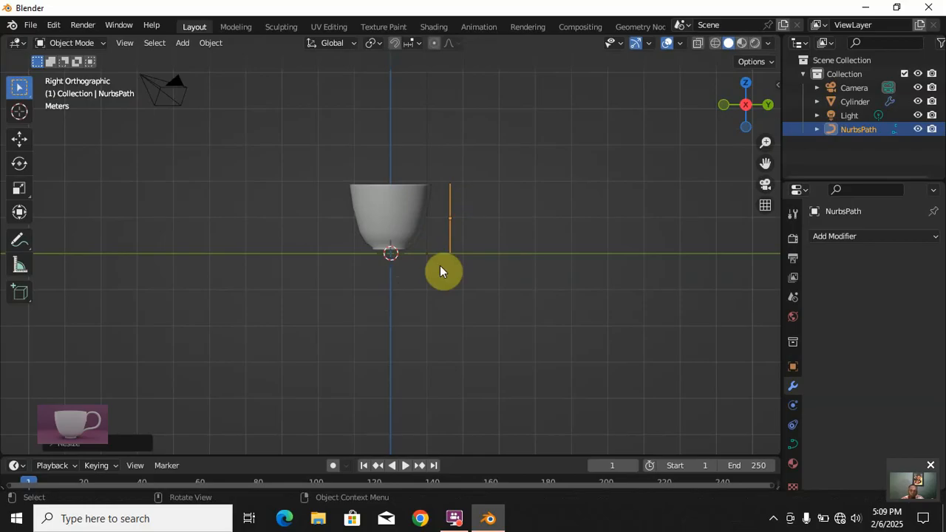
pyautogui.scroll(3, 440, 267)
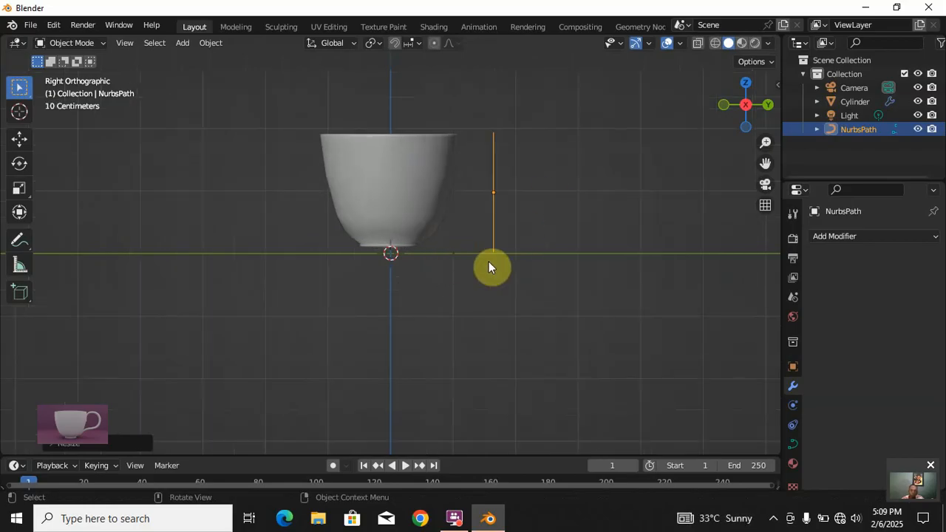
pyautogui.press('s')
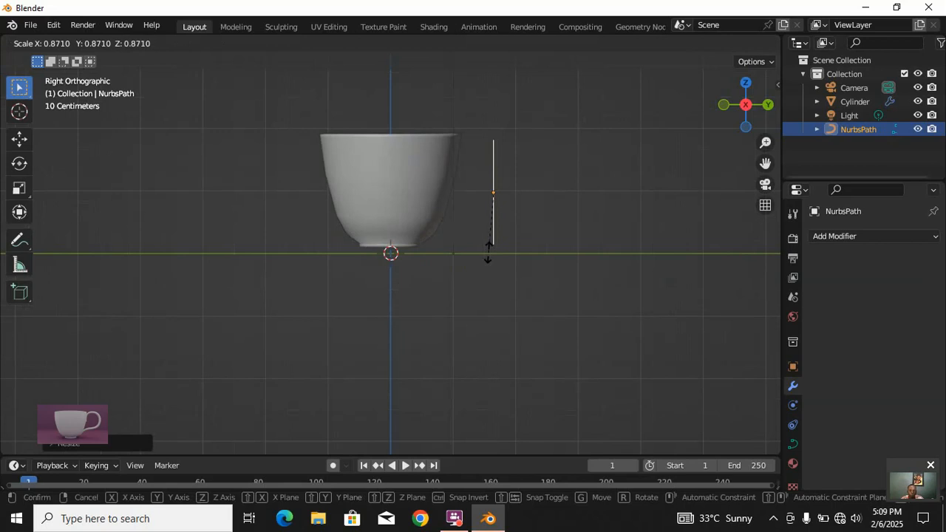
pyautogui.click(489, 255)
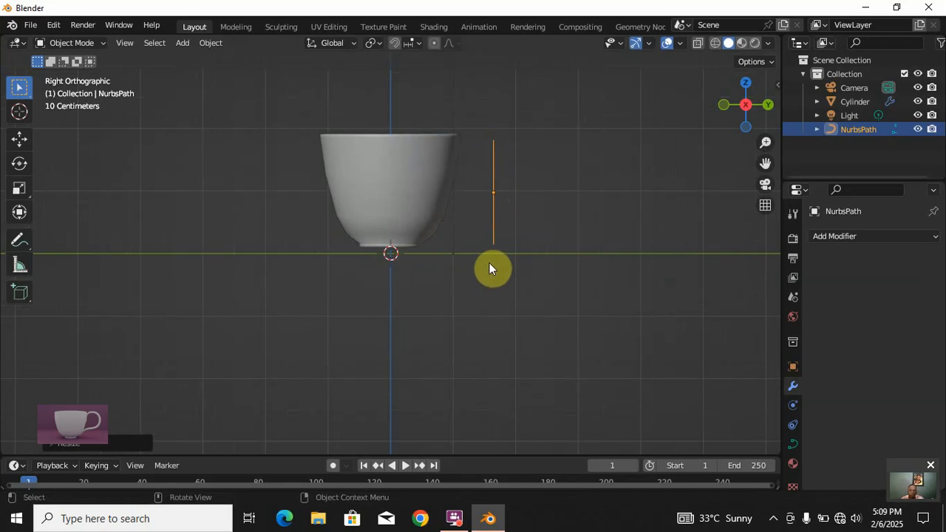
# - In Edit Mode, move the path's top control point down and inward to meet the cup wall below the rim
pyautogui.press('Tab')
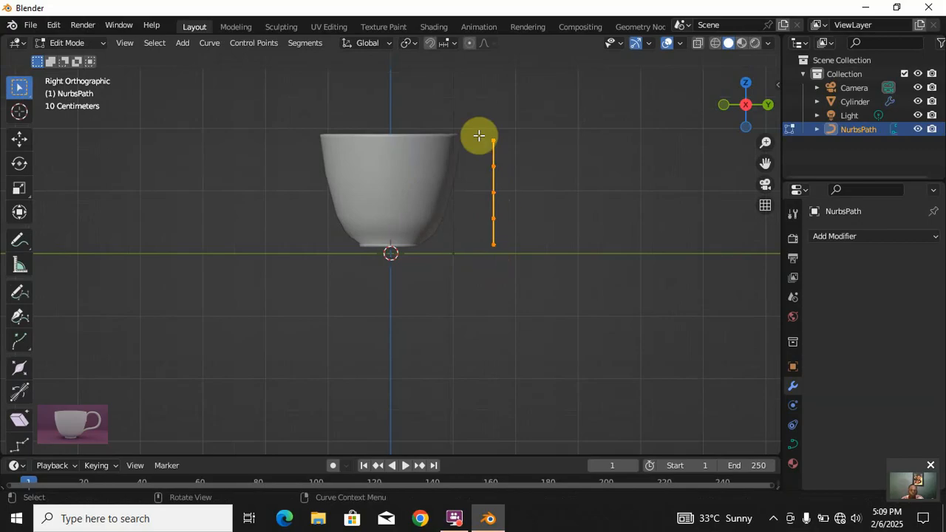
pyautogui.moveTo(472, 122); pyautogui.dragTo(519, 154)
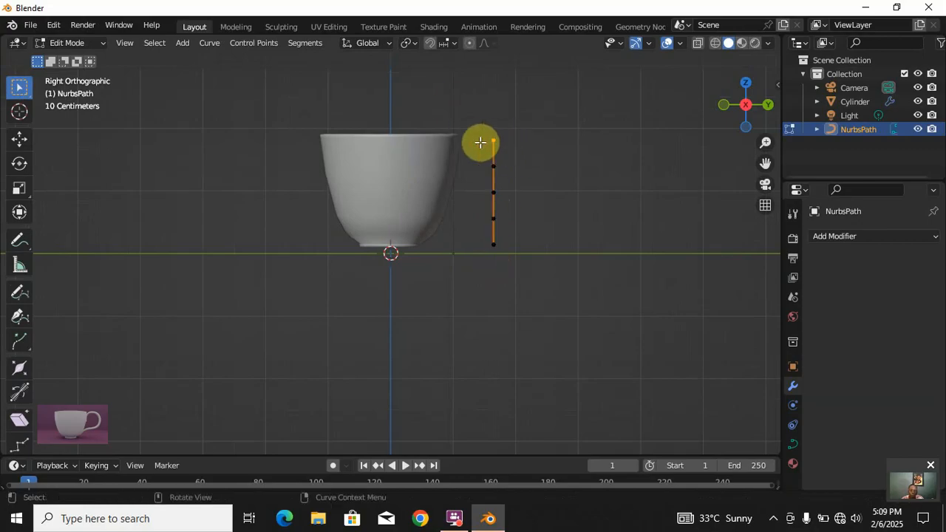
pyautogui.moveTo(464, 125); pyautogui.dragTo(517, 152)
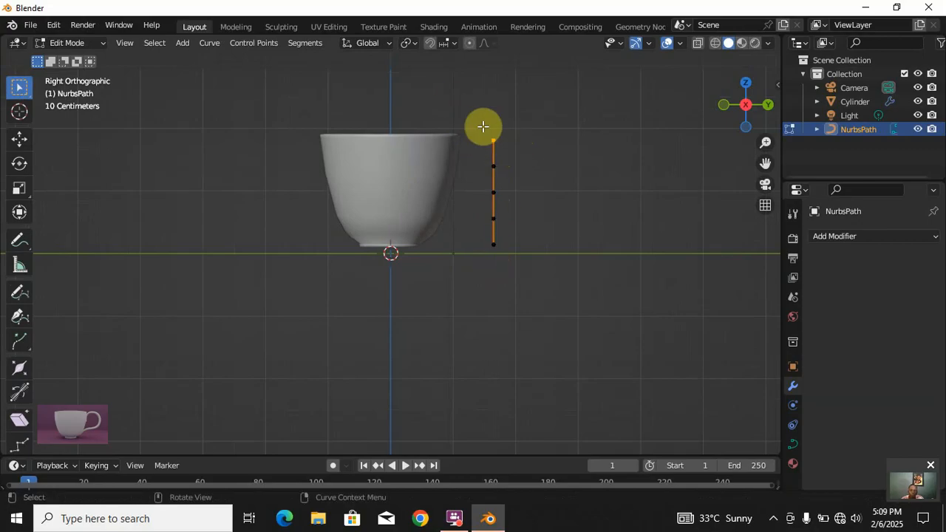
pyautogui.moveTo(475, 118); pyautogui.dragTo(516, 151)
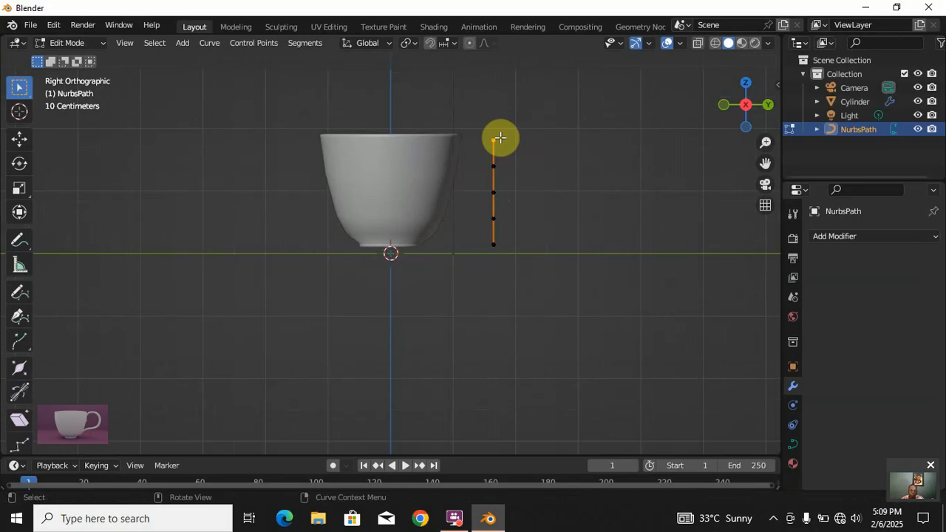
pyautogui.press('g')
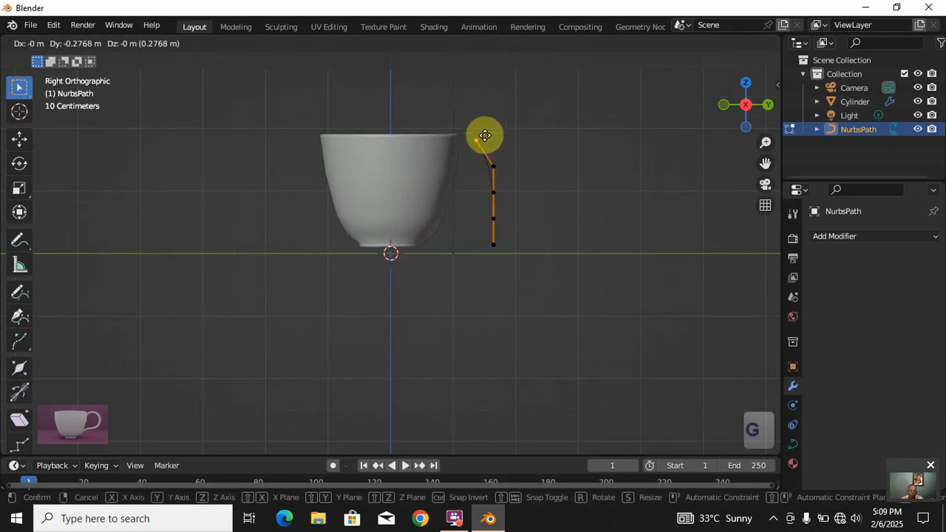
pyautogui.click(459, 160)
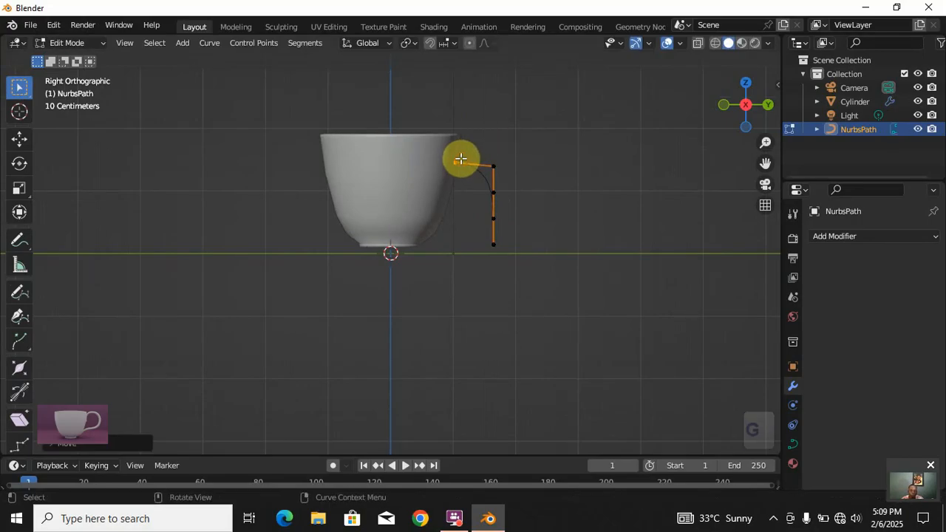
# - Raise the second control point outward to just above rim height, and move the lowest point onto the cup's lower wall
pyautogui.click(500, 176)
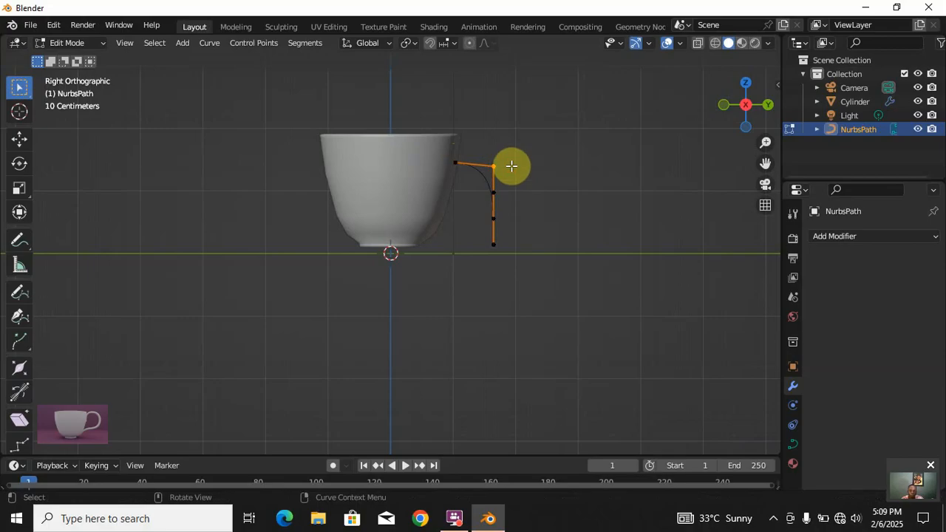
pyautogui.press('g')
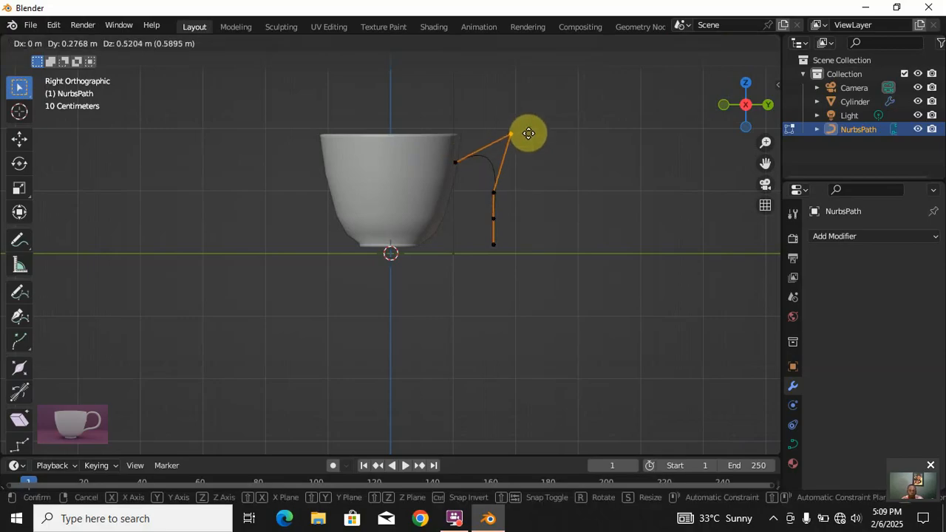
pyautogui.click(528, 127)
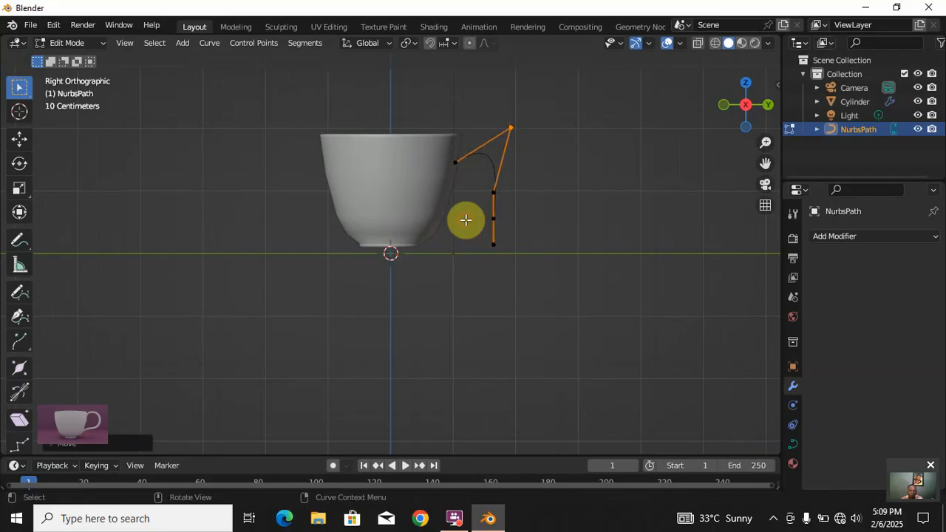
pyautogui.moveTo(466, 219); pyautogui.dragTo(514, 269)
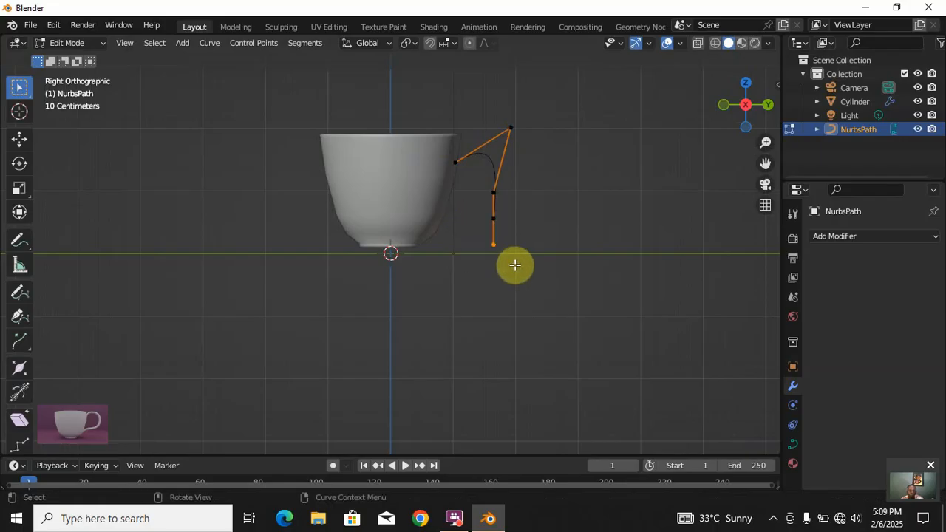
pyautogui.press('g')
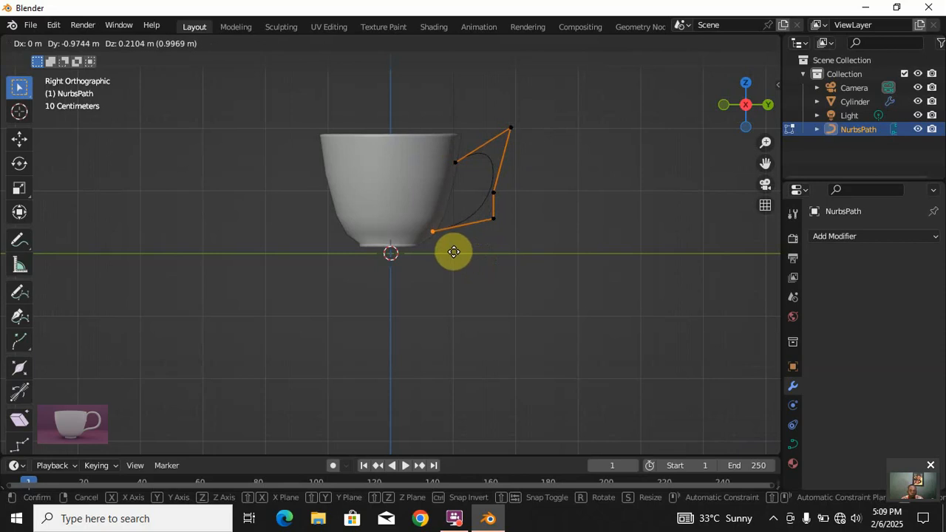
pyautogui.click(453, 250)
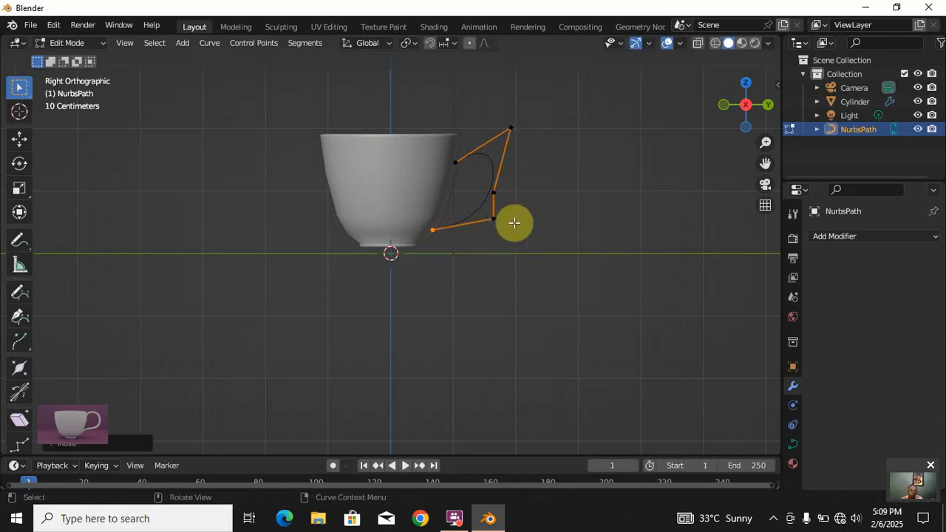
# - Move the middle control point away from the cup by about 0.68 m on Y and down about 0.17 m
pyautogui.moveTo(476, 185); pyautogui.dragTo(515, 206)
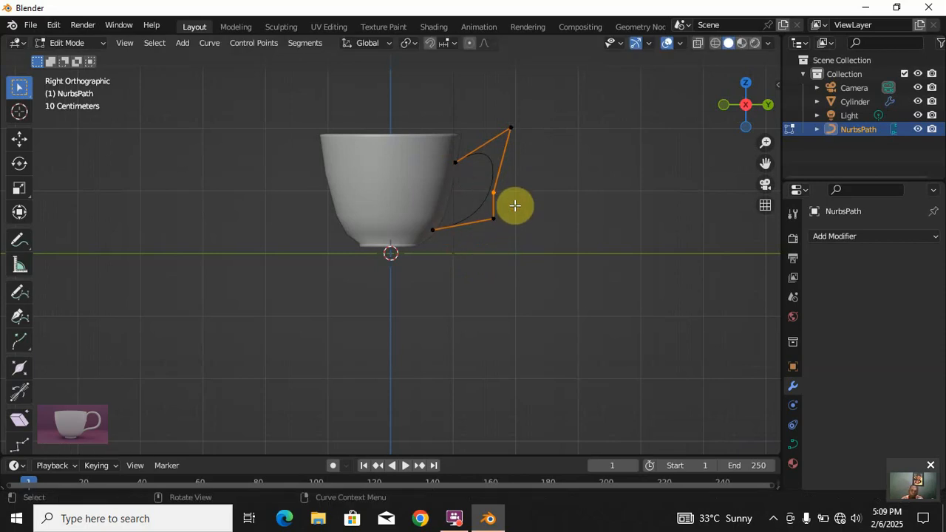
pyautogui.press('g')
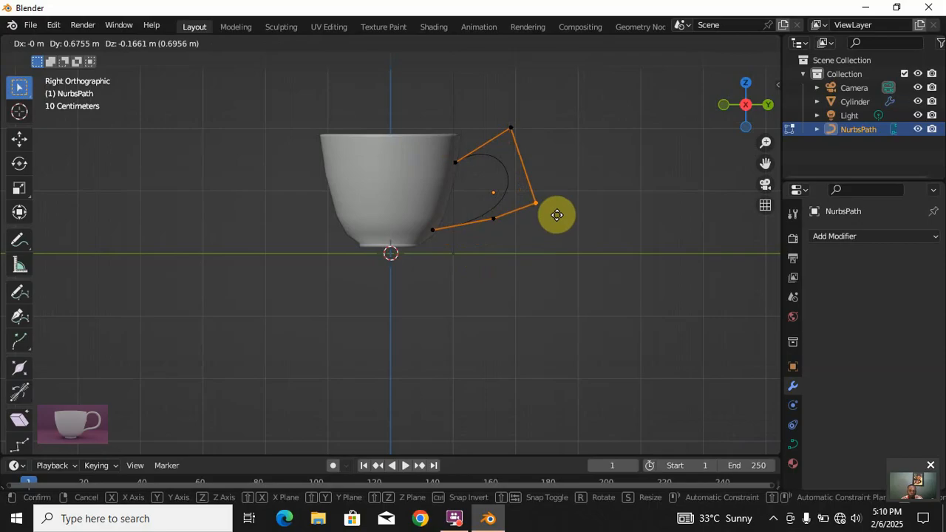
pyautogui.click(557, 215)
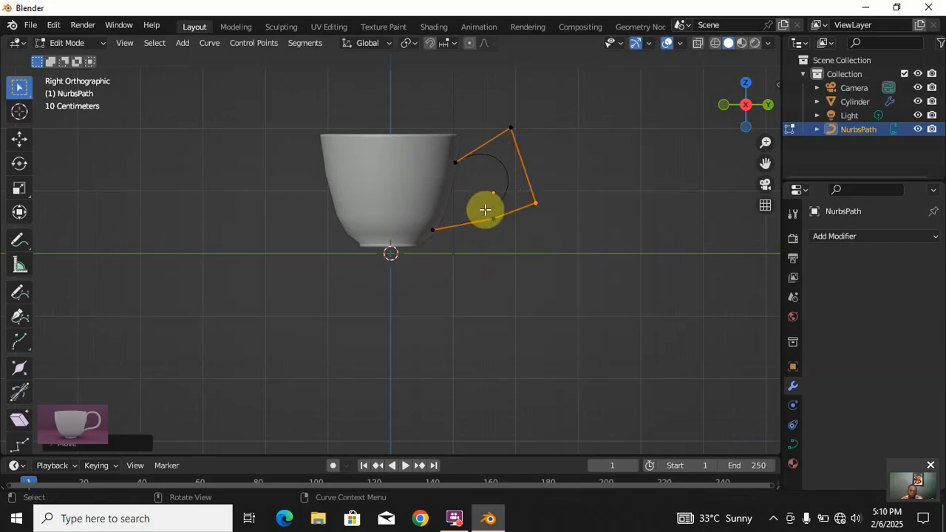
# - Subdivide the handle segment between the outermost control point and the next one below it
pyautogui.press('b')
pyautogui.moveTo(460, 196); pyautogui.dragTo(568, 228)
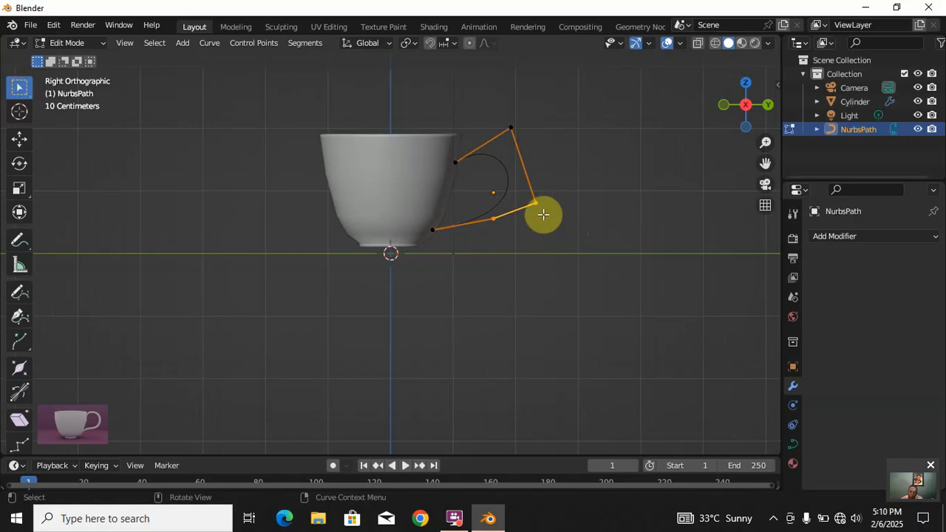
pyautogui.rightClick(518, 208)
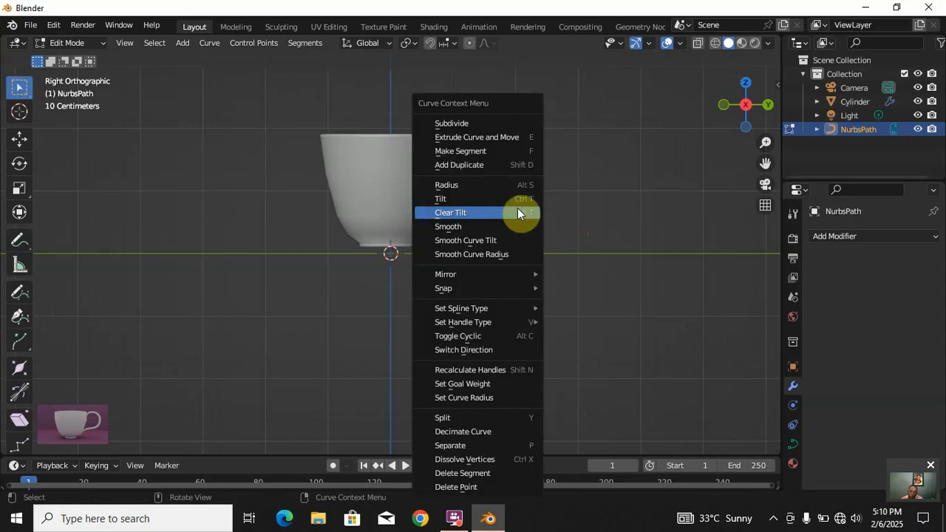
pyautogui.click(471, 124)
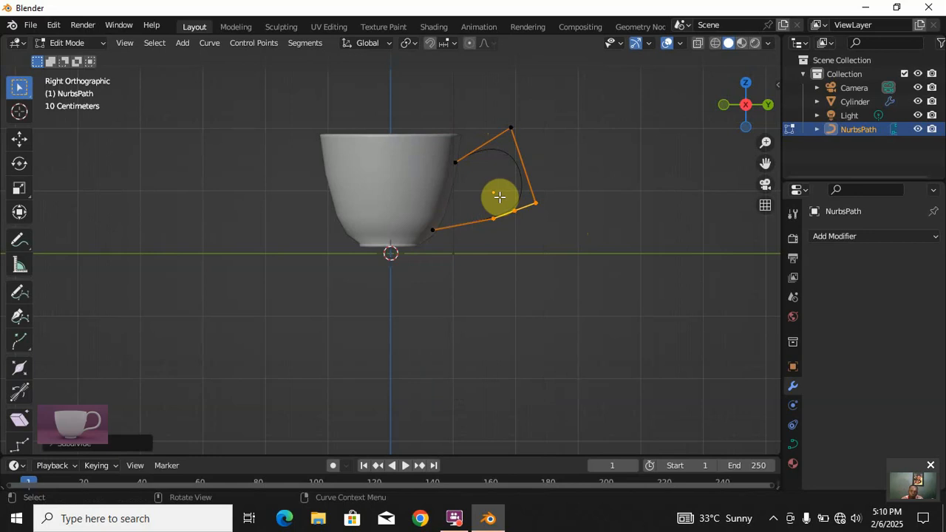
# - Move the new control point on the subdivided segment toward the cup and up by about 0.38 m
pyautogui.moveTo(500, 197); pyautogui.dragTo(541, 240)
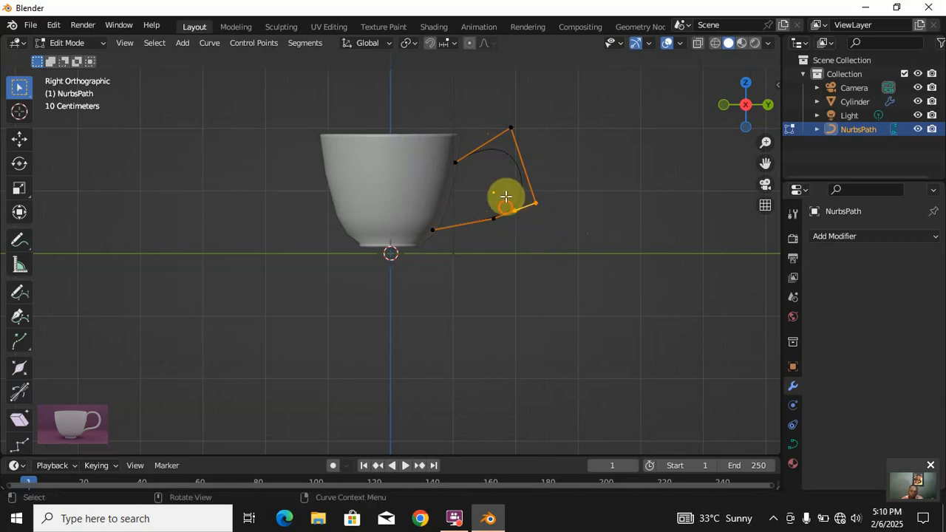
pyautogui.moveTo(506, 207); pyautogui.dragTo(521, 218)
pyautogui.press('g')
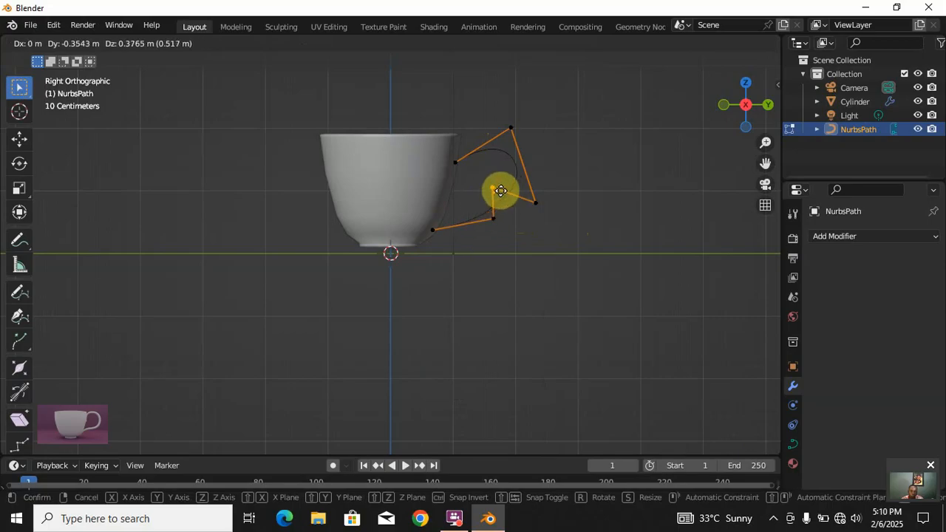
pyautogui.click(502, 191)
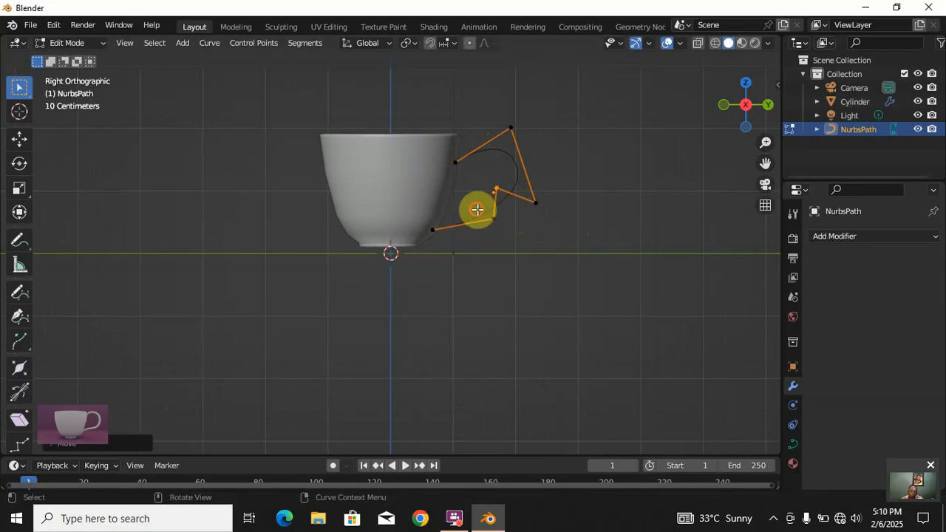
# - Move the second-lowest control point about 0.6 m toward the cup and 0.31 m up, and lower its outer neighbour about 0.22 m
pyautogui.press('g')
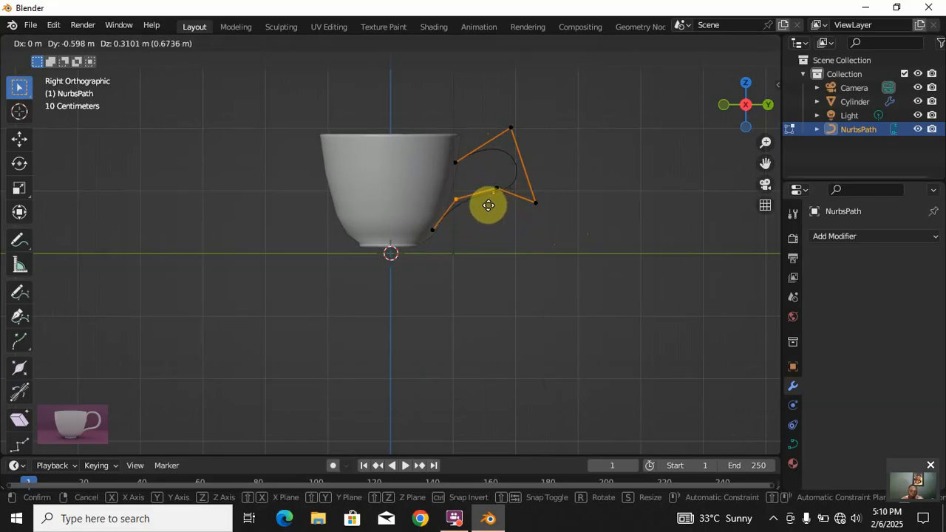
pyautogui.click(488, 205)
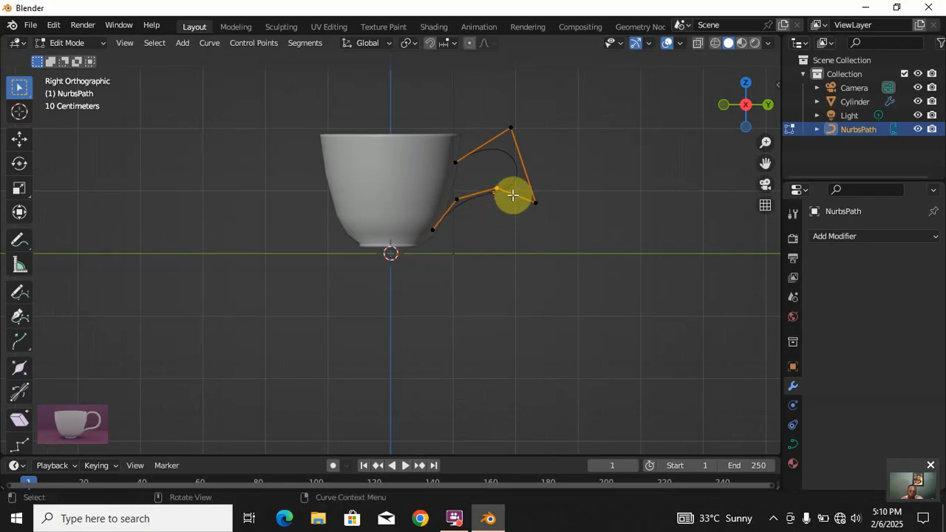
pyautogui.press('g')
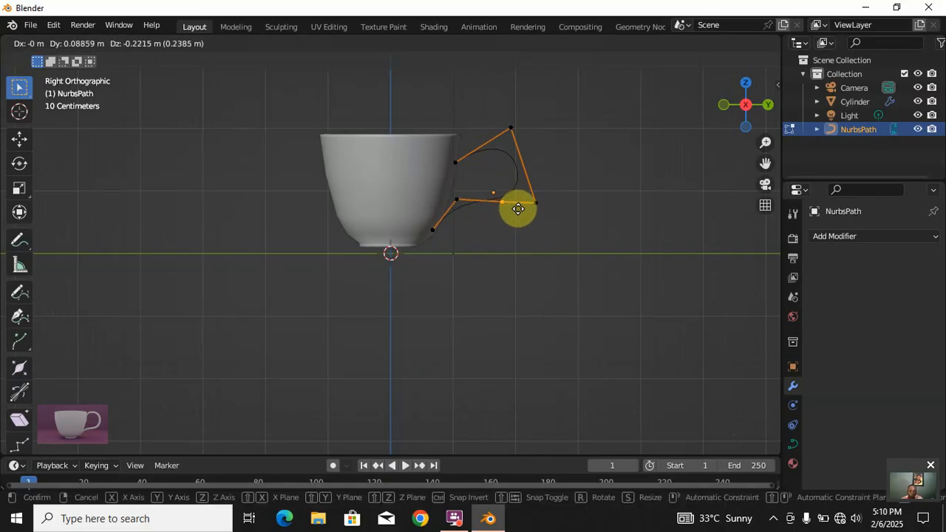
pyautogui.click(519, 210)
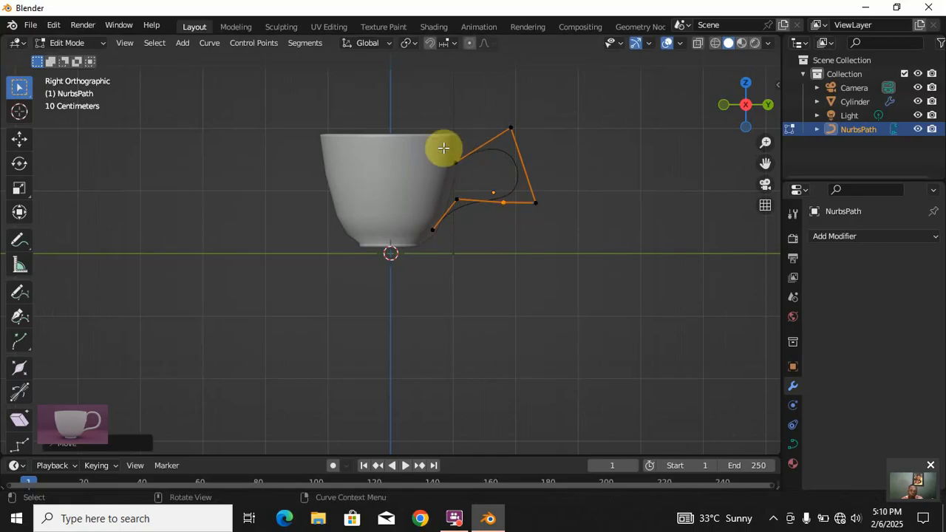
# - Subdivide the handle's top segment and move its new midpoint up and toward the cup, level with the upper outer point
pyautogui.keyDown('shift'); pyautogui.moveTo(427, 129); pyautogui.dragTo(571, 171); pyautogui.keyUp('shift')
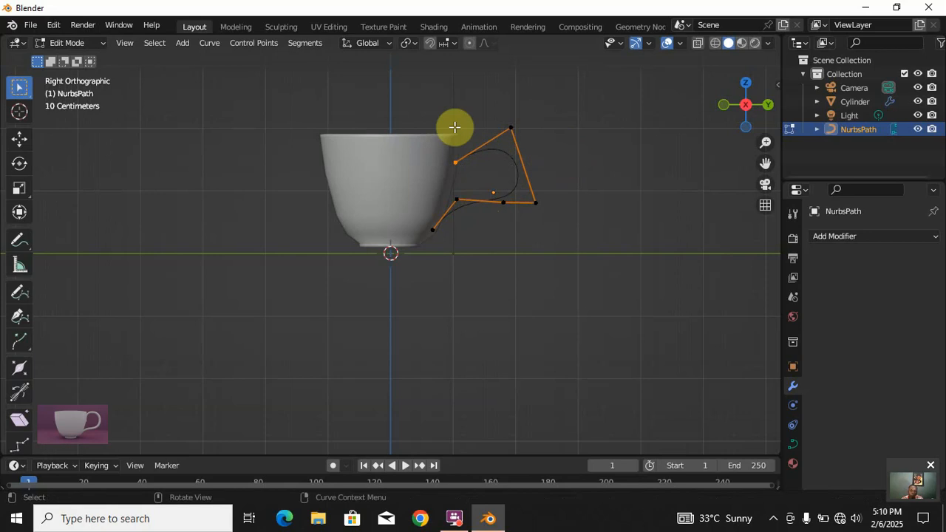
pyautogui.keyDown('shift'); pyautogui.click(508, 127); pyautogui.keyUp('shift')
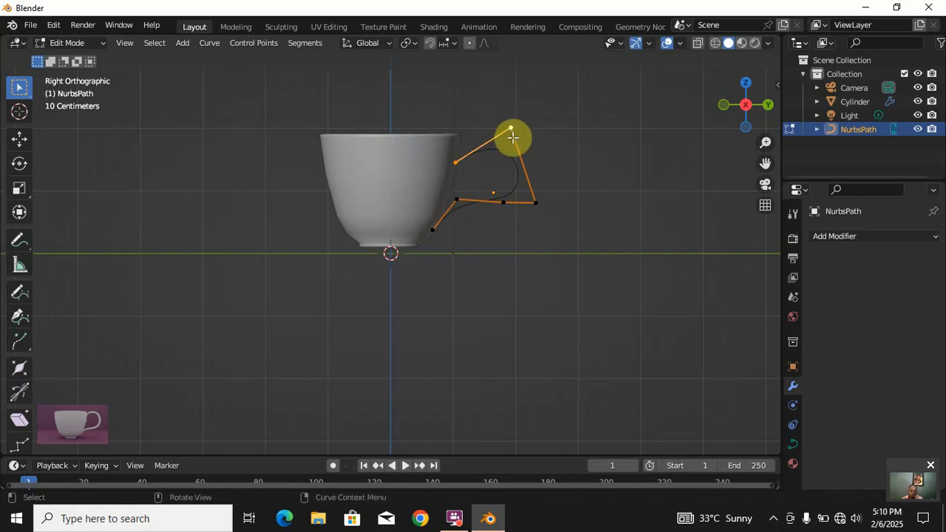
pyautogui.rightClick(499, 140)
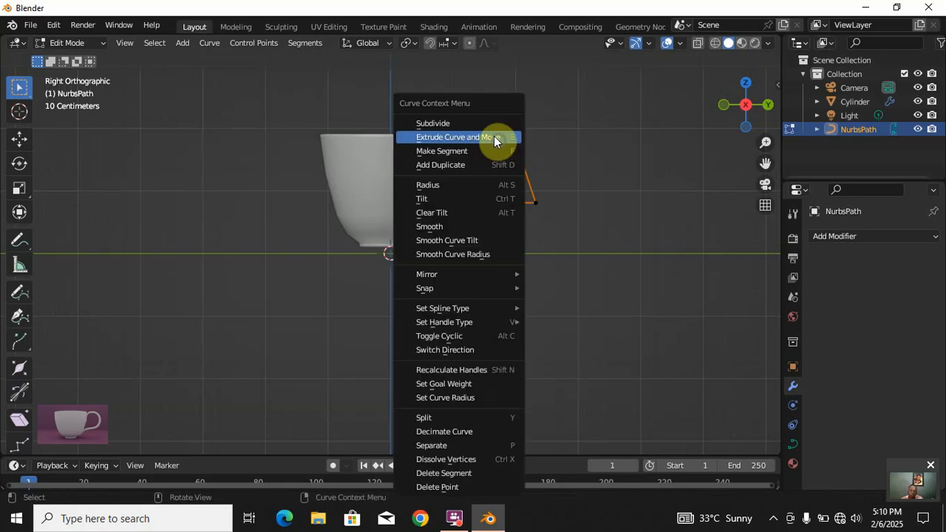
pyautogui.click(483, 122)
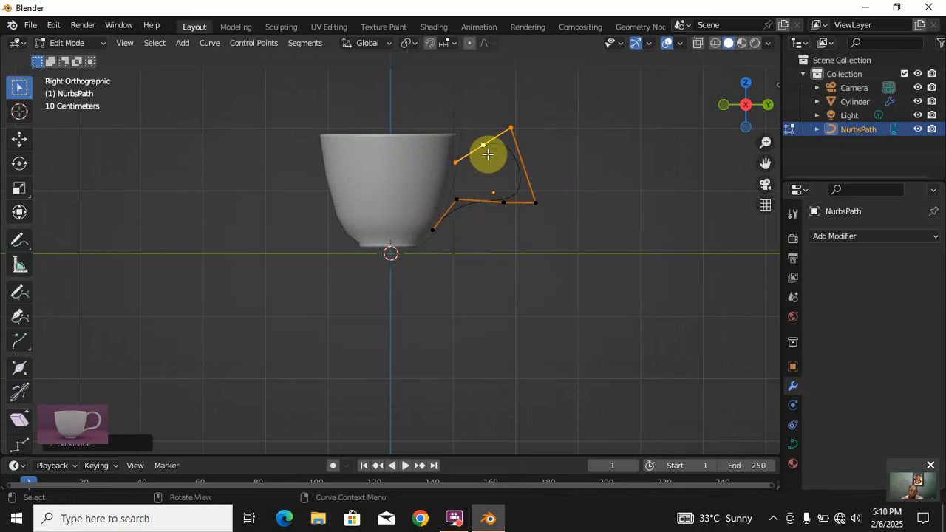
pyautogui.click(484, 146)
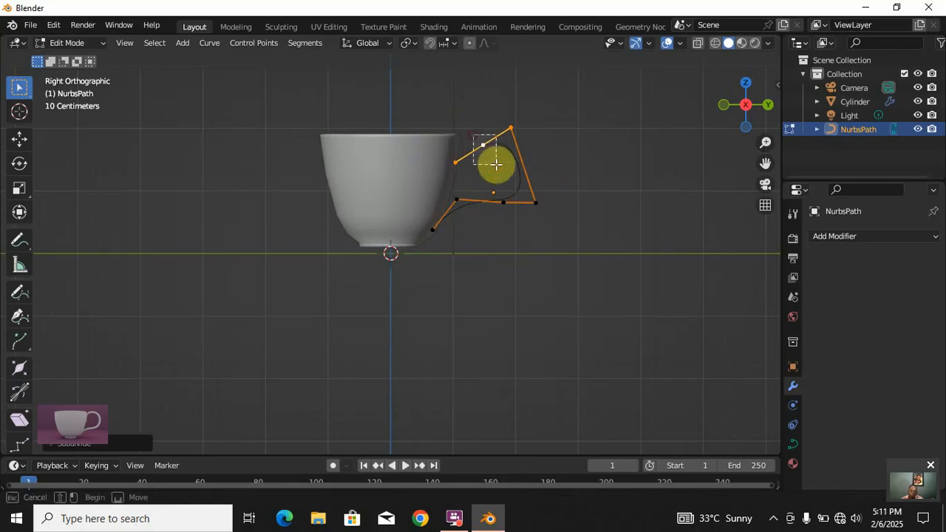
pyautogui.press('g')
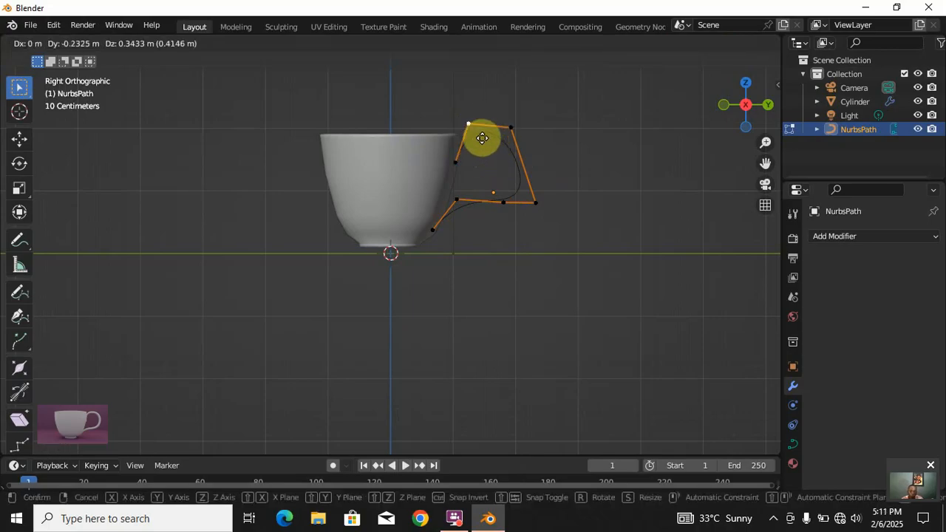
pyautogui.click(479, 141)
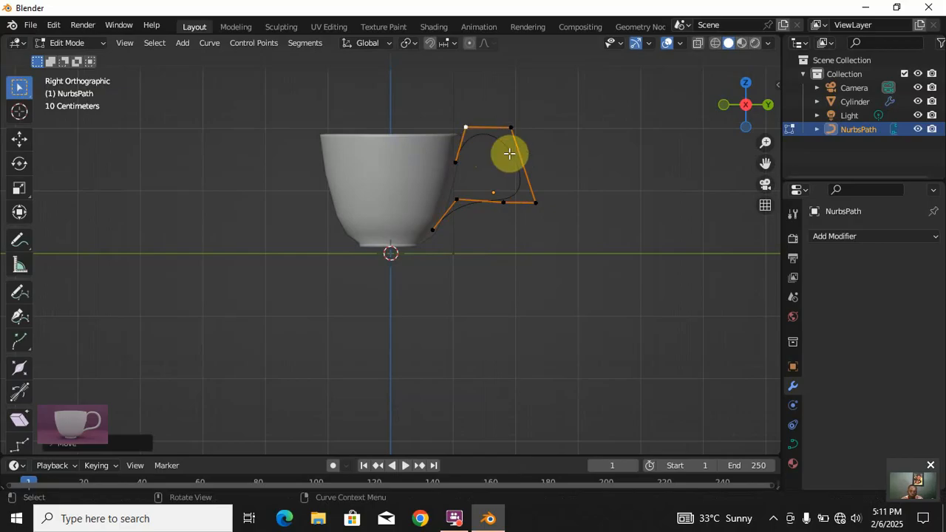
# - Move the outermost control point about 0.2 m toward the cup and about 0.3 m up to tighten the handle's curve
pyautogui.moveTo(526, 189); pyautogui.dragTo(550, 221)
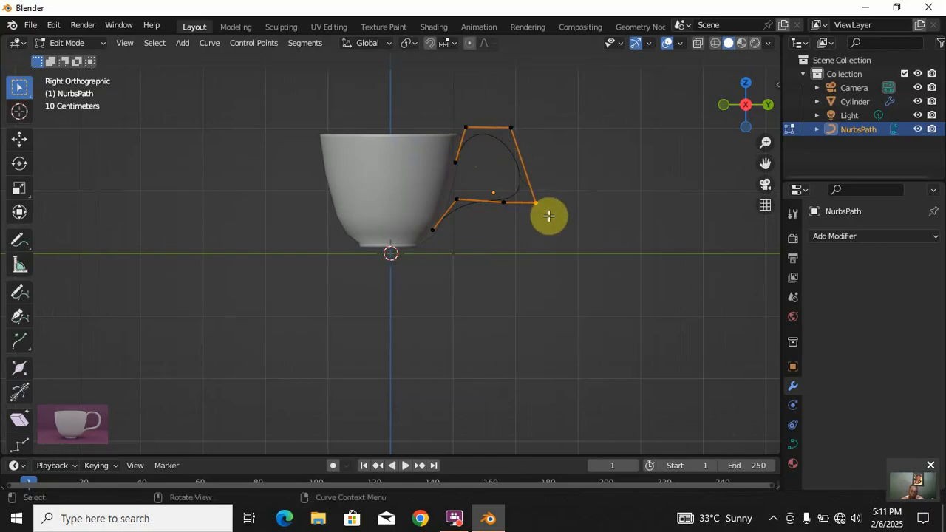
pyautogui.press('g')
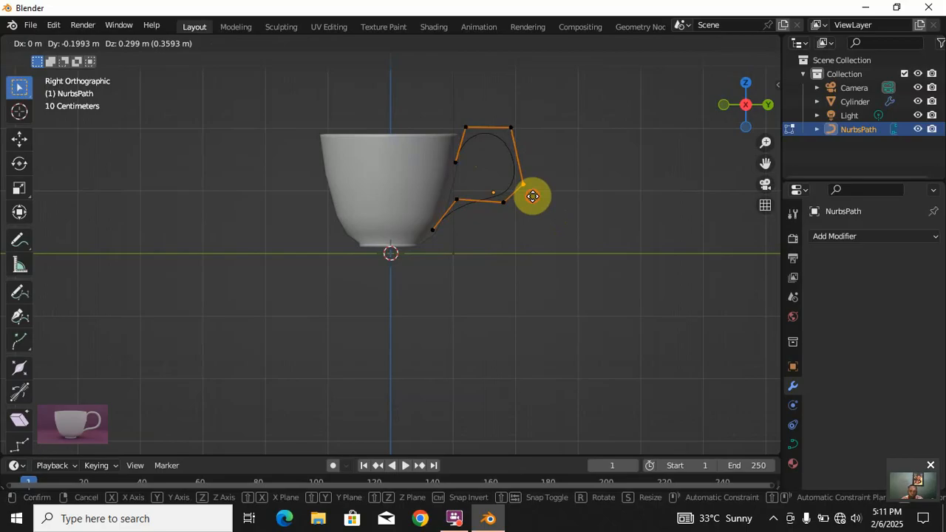
pyautogui.click(533, 196)
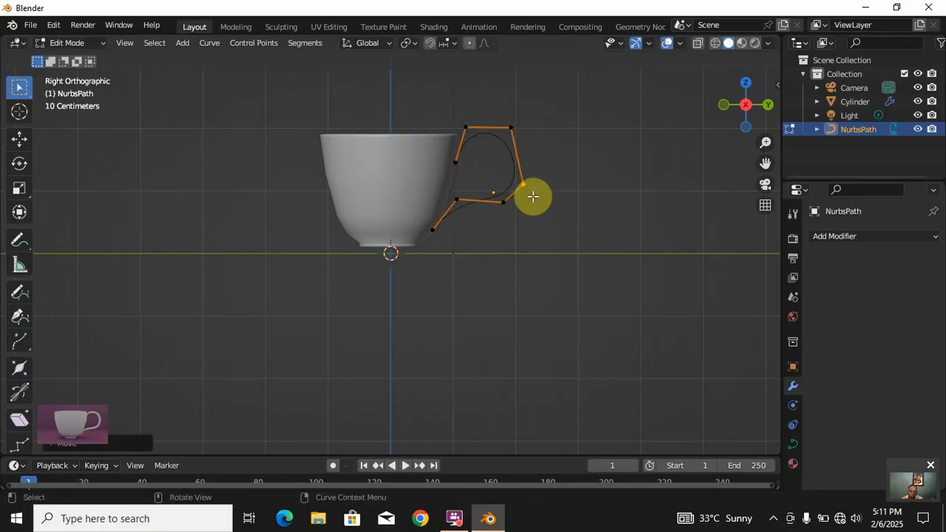
# - Nudge the handle's second-lowest control point up and toward the cup, and move its outer neighbour down and toward the cup
pyautogui.click(464, 206)
pyautogui.moveTo(470, 211); pyautogui.dragTo(468, 204)
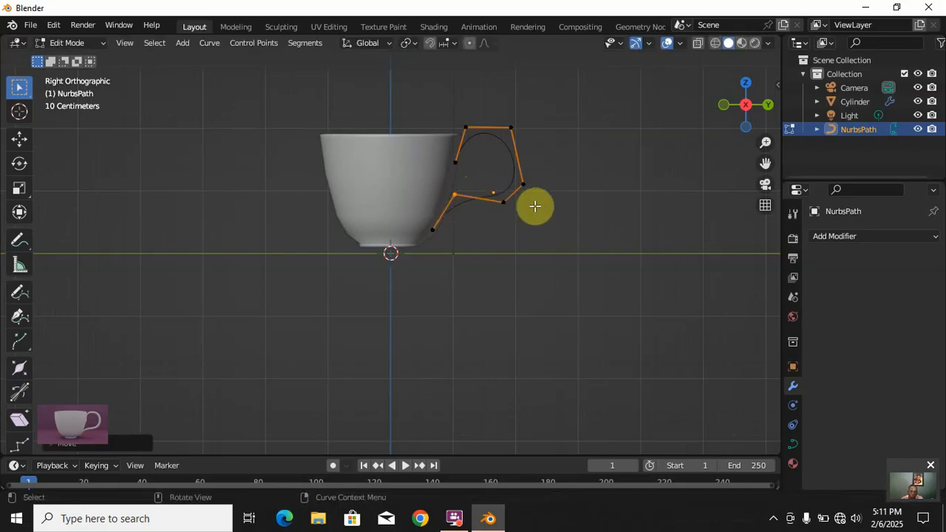
pyautogui.click(506, 204)
pyautogui.moveTo(515, 210); pyautogui.dragTo(496, 221)
pyautogui.scroll(1, 537, 243)
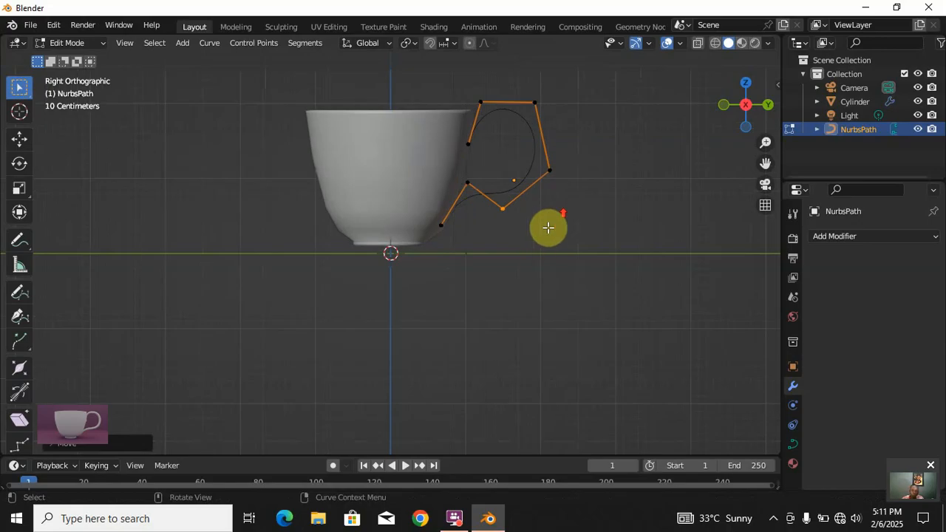
pyautogui.moveTo(565, 178); pyautogui.dragTo(496, 194, button='middle')
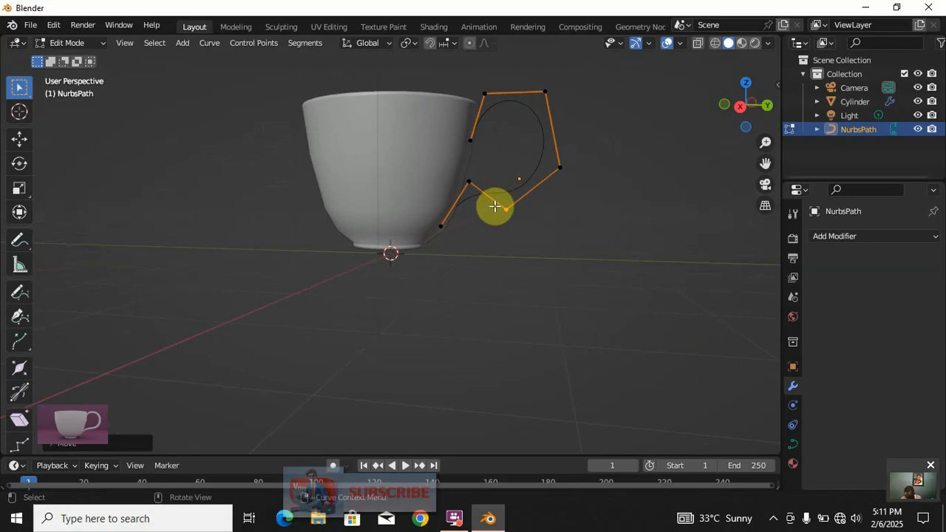
pyautogui.press('KP_3')
# - Finish editing the handle curve, hide it, and open the cup's mesh for editing
pyautogui.press('Tab')
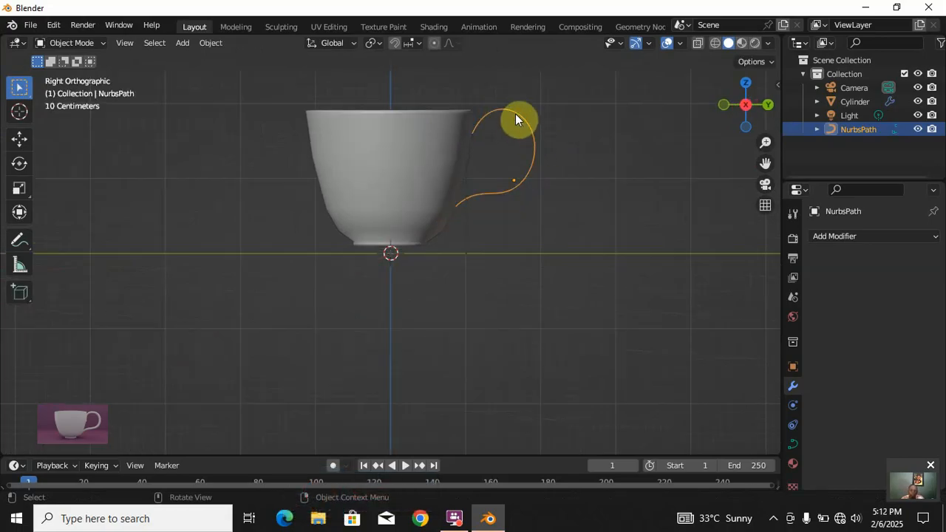
pyautogui.press('h')
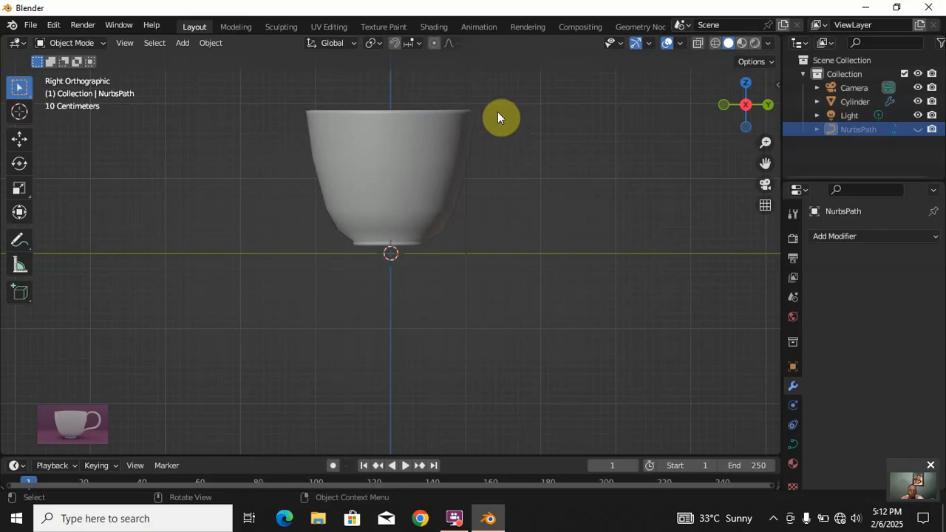
pyautogui.click(336, 141)
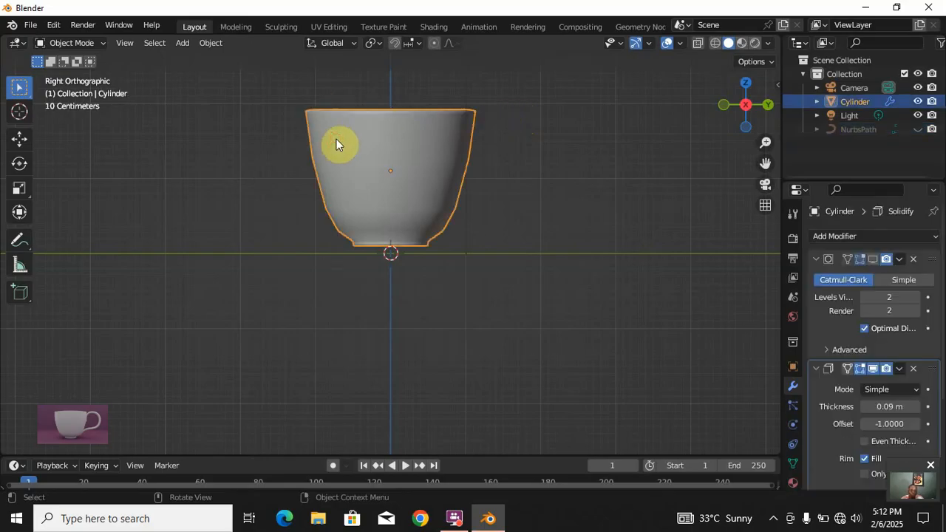
pyautogui.press('Tab')
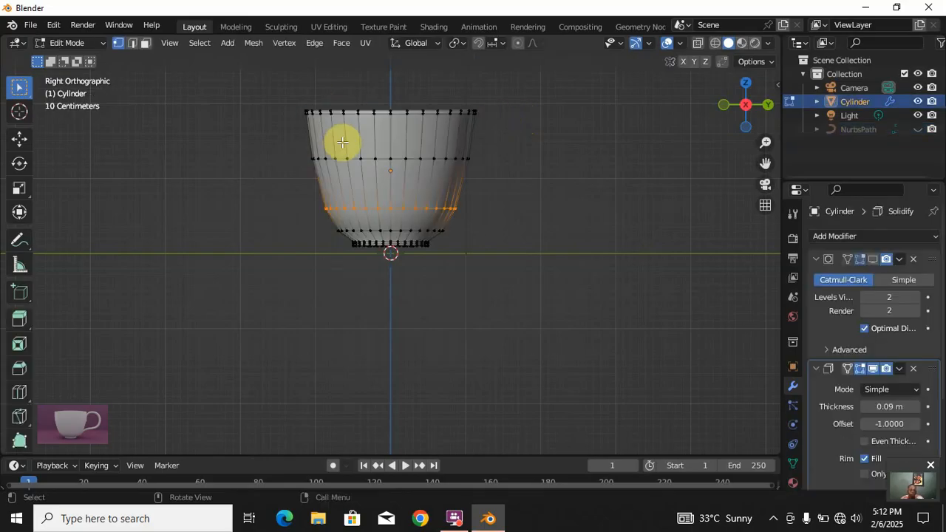
# - In wireframe shading, scale the cup's edge loop just below the rim outward until it is slightly wider than the rim
pyautogui.press('z')
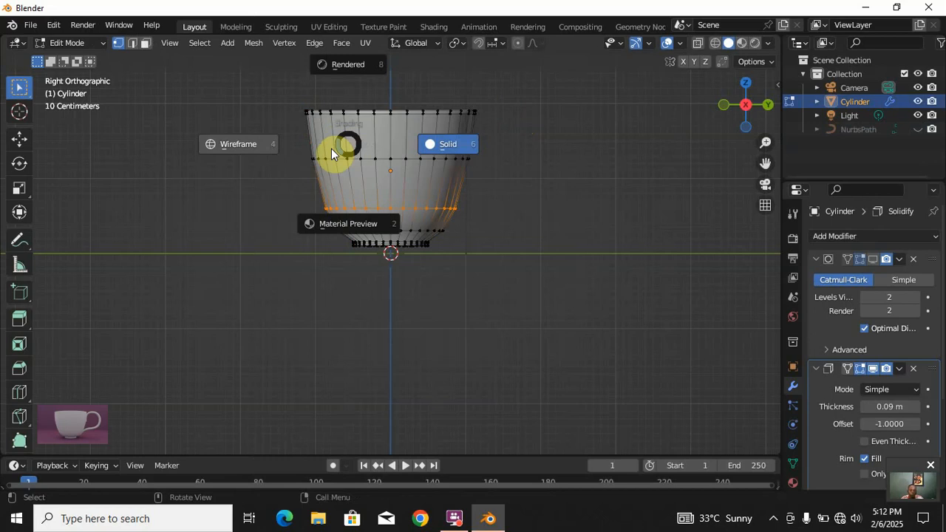
pyautogui.click(271, 146)
pyautogui.moveTo(294, 145); pyautogui.dragTo(490, 179)
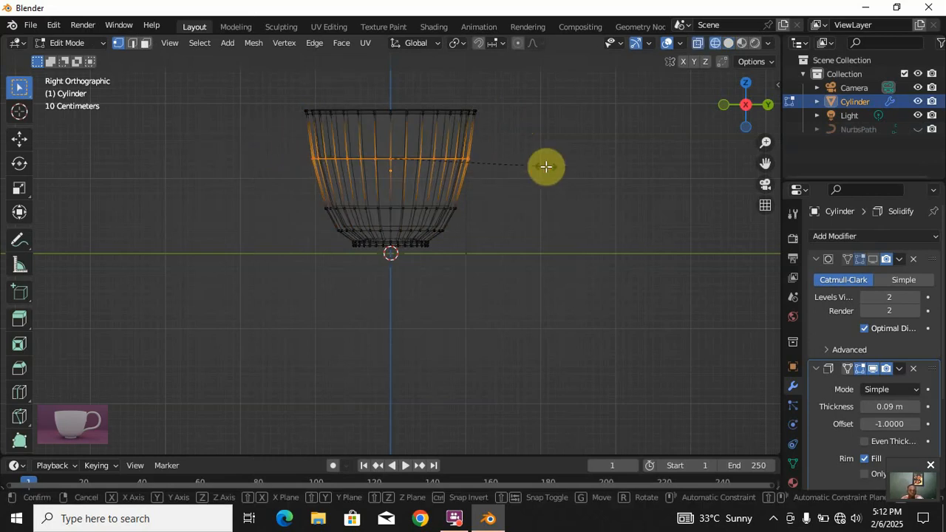
pyautogui.press('s')
pyautogui.click(566, 175)
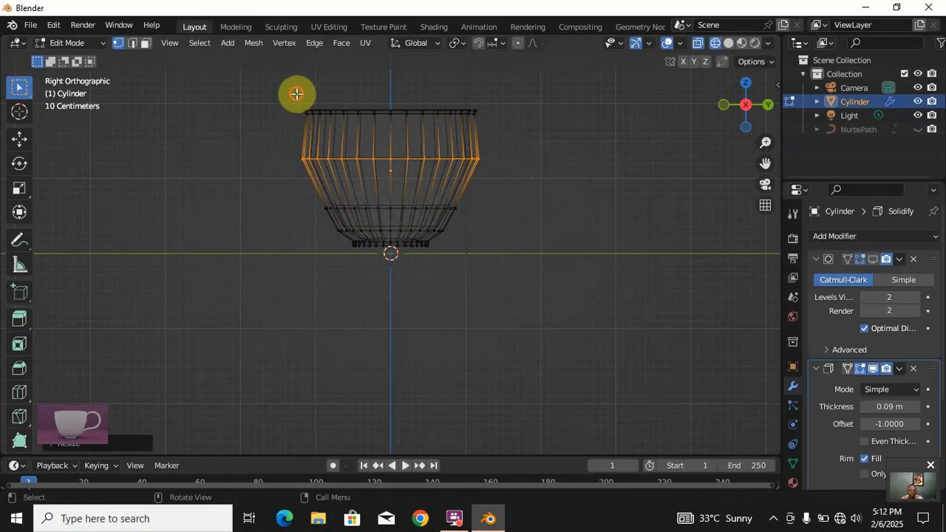
# - Widen the cup's rim vertices by a scale of about 1.15
pyautogui.moveTo(296, 93); pyautogui.dragTo(505, 127)
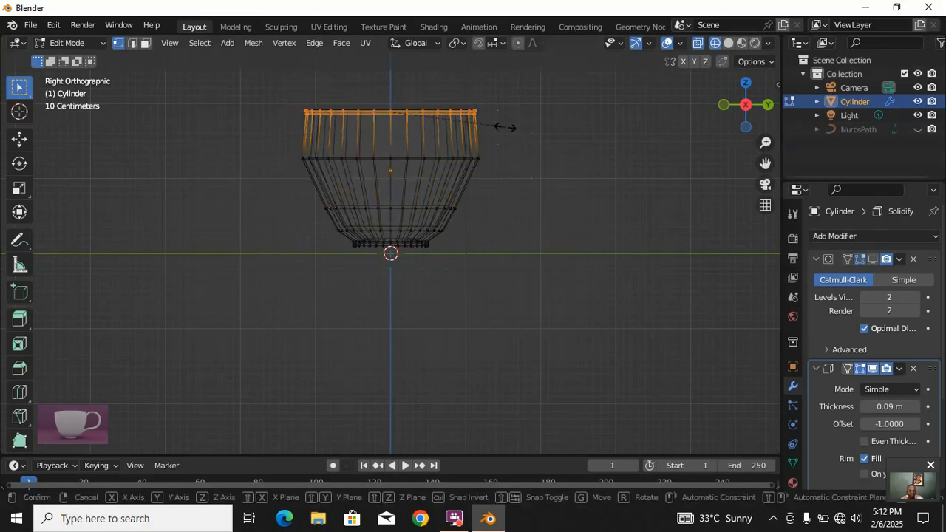
pyautogui.press('s')
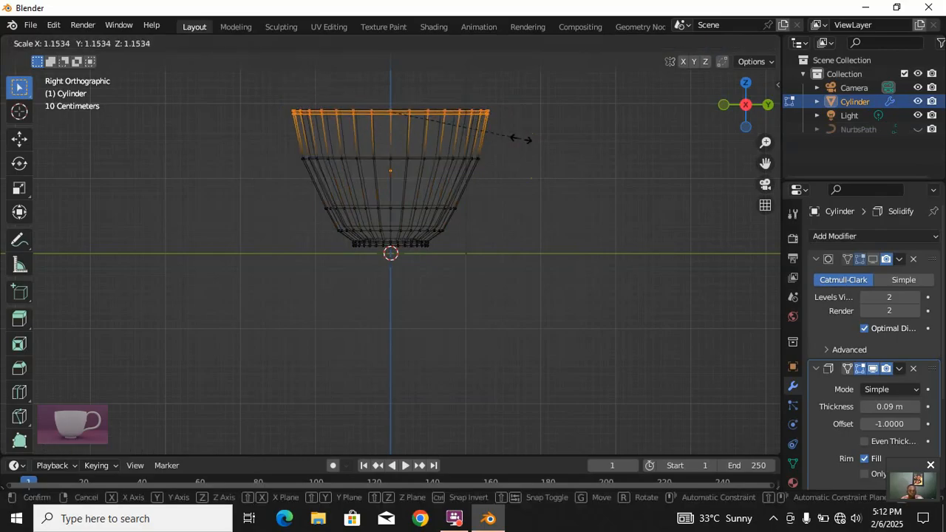
pyautogui.click(520, 138)
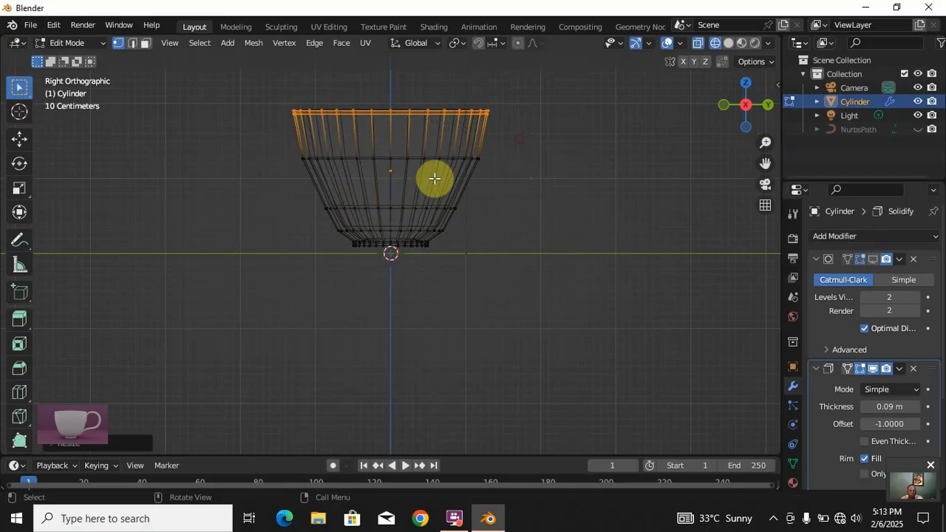
# - Scale the cup's lower body edge loop by about 1.15 and the loop just above the foot by about 1.04
pyautogui.moveTo(318, 196); pyautogui.dragTo(491, 220)
pyautogui.press('s')
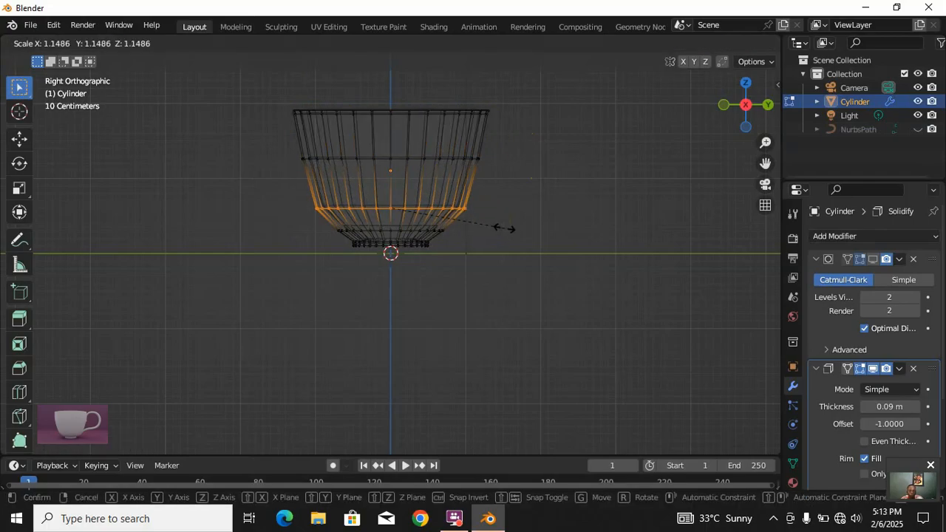
pyautogui.click(505, 228)
pyautogui.moveTo(322, 224); pyautogui.dragTo(463, 238)
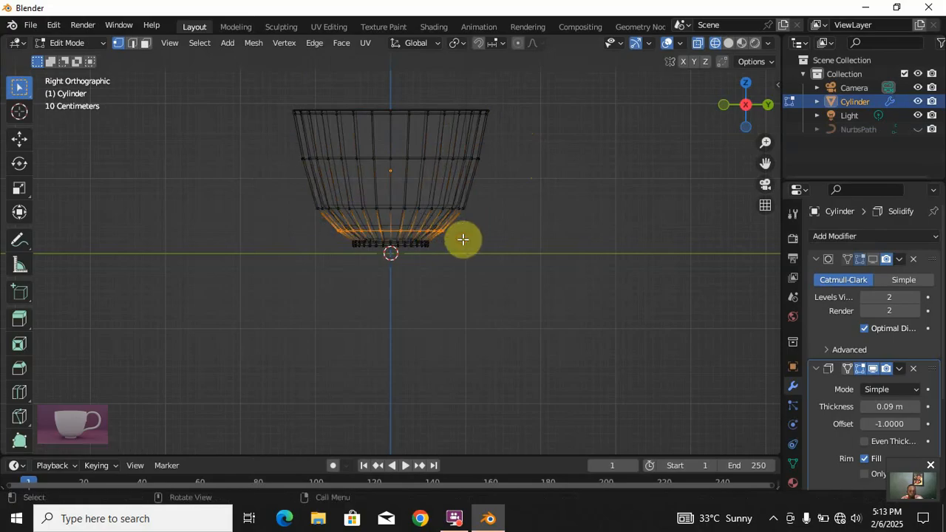
pyautogui.press('s')
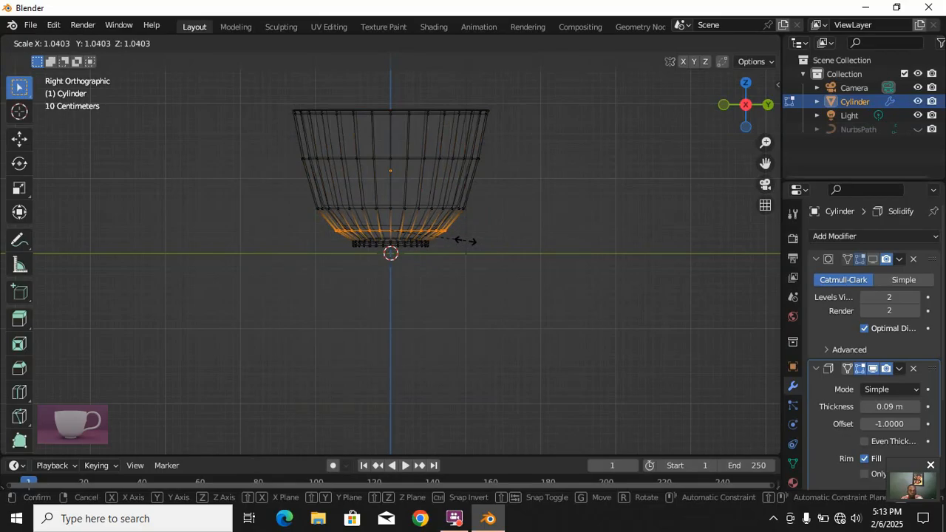
pyautogui.click(464, 241)
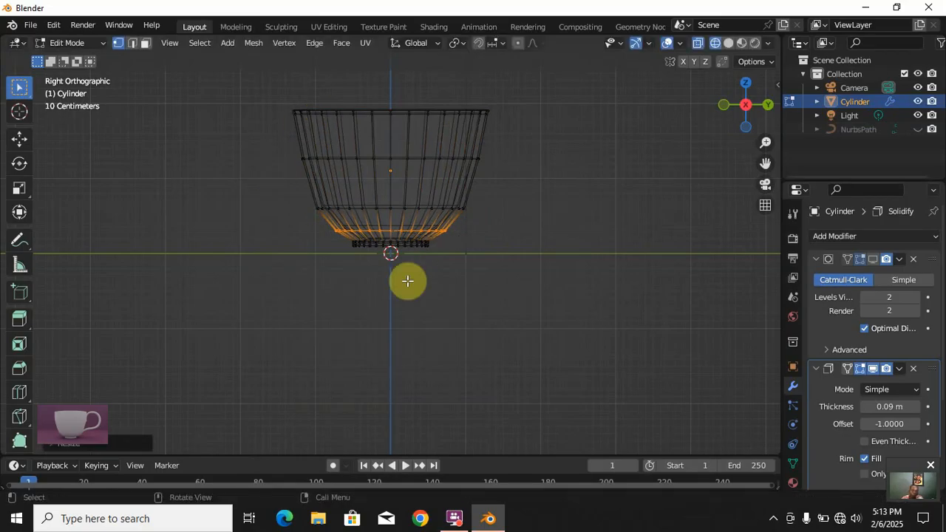
# - Show the cup in solid shading in Object Mode with its subdivision modifier displayed, and inspect the widened shape
pyautogui.press('z')
pyautogui.click(470, 288)
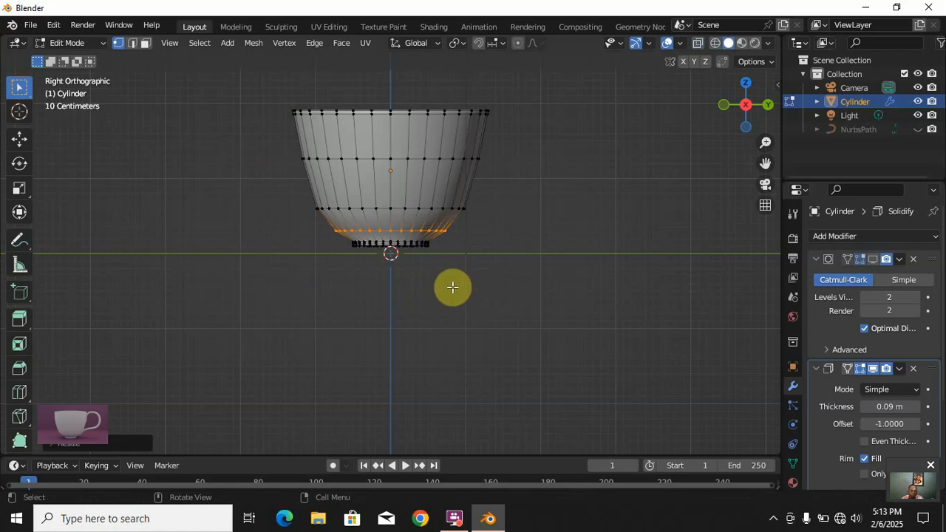
pyautogui.press('Tab')
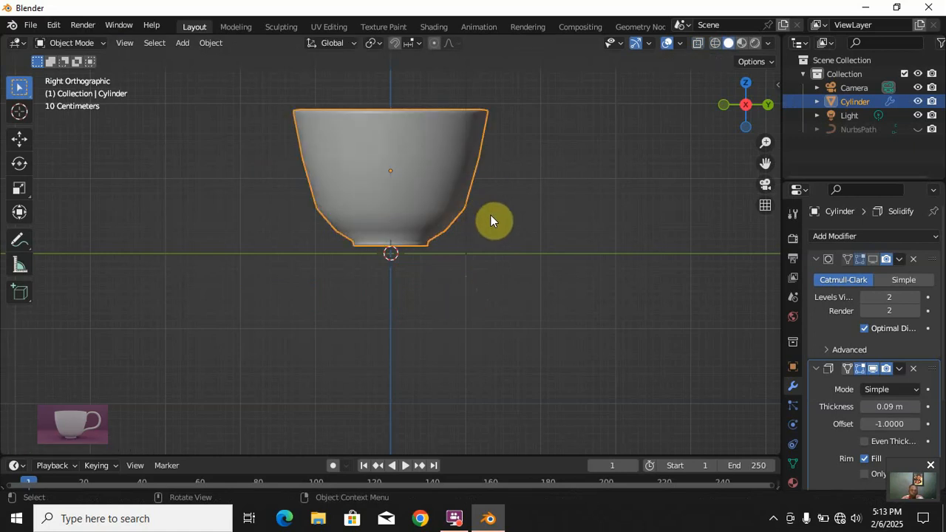
pyautogui.moveTo(491, 216); pyautogui.dragTo(414, 243, button='middle')
pyautogui.click(874, 259)
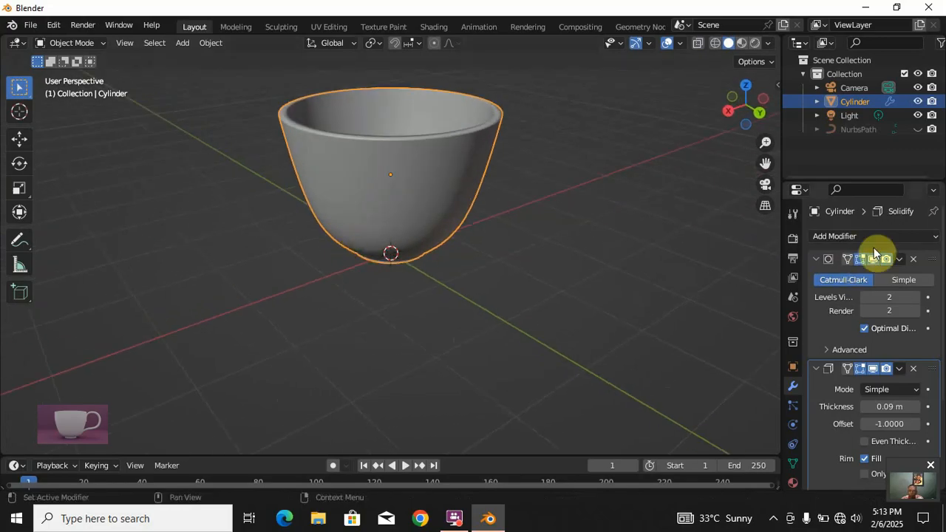
pyautogui.moveTo(290, 208); pyautogui.dragTo(352, 190, button='middle')
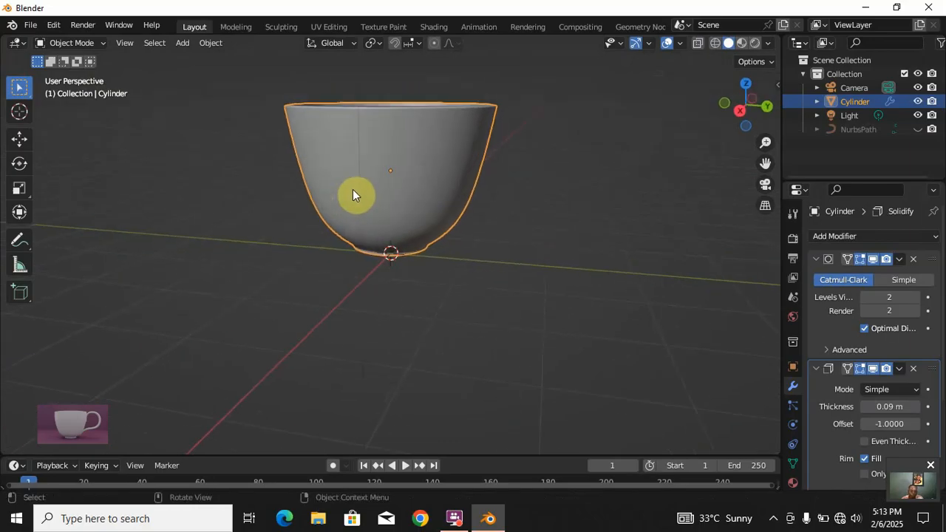
# - Edit the cup in wireframe with subdivision display off, and scale its rim vertices down to about 0.95
pyautogui.press('Tab')
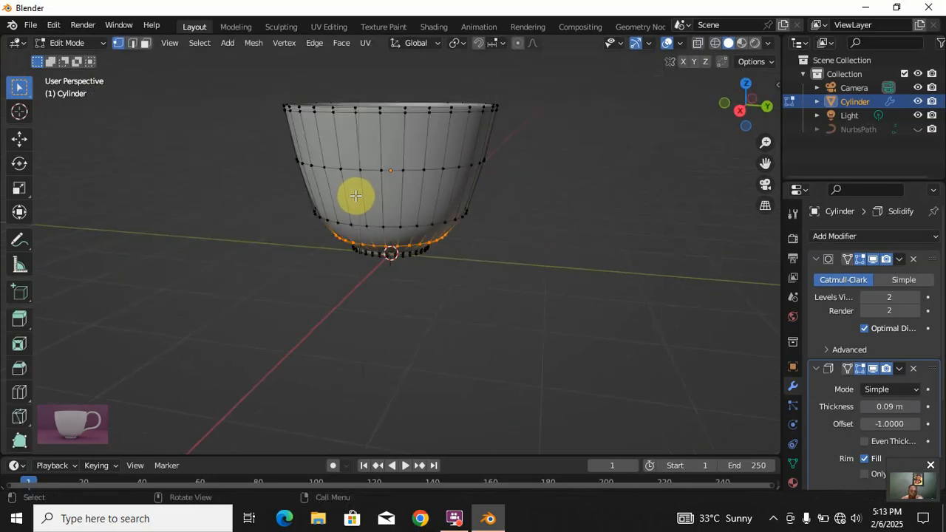
pyautogui.press('z')
pyautogui.click(243, 196)
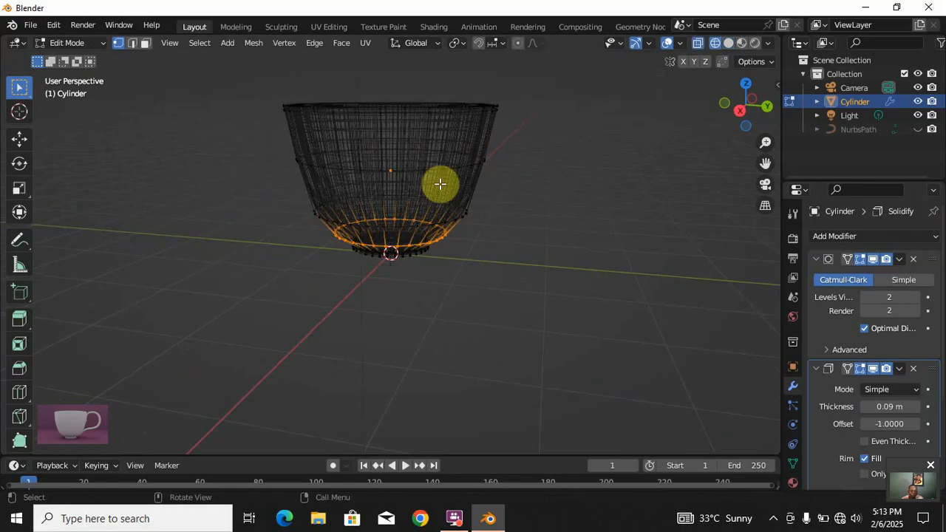
pyautogui.click(875, 260)
pyautogui.moveTo(363, 214); pyautogui.dragTo(367, 200, button='middle')
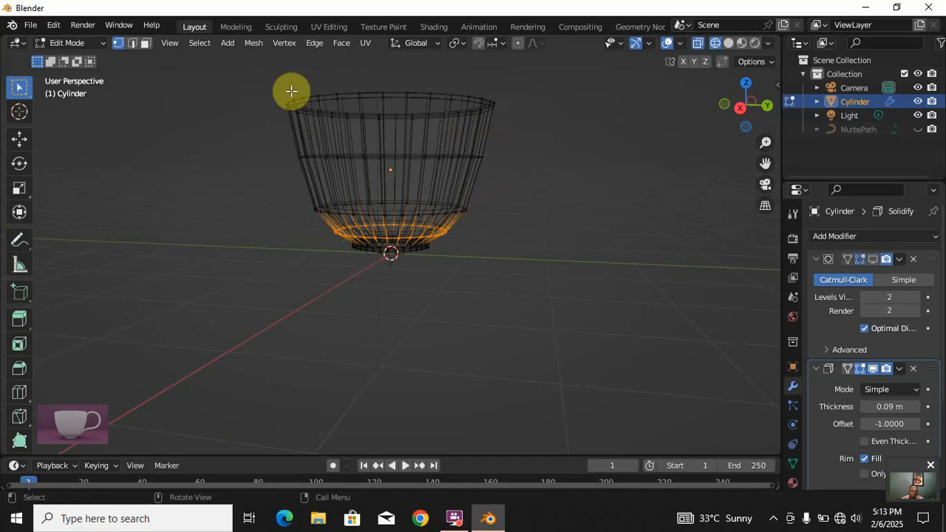
pyautogui.press('b')
pyautogui.moveTo(259, 80); pyautogui.dragTo(556, 134)
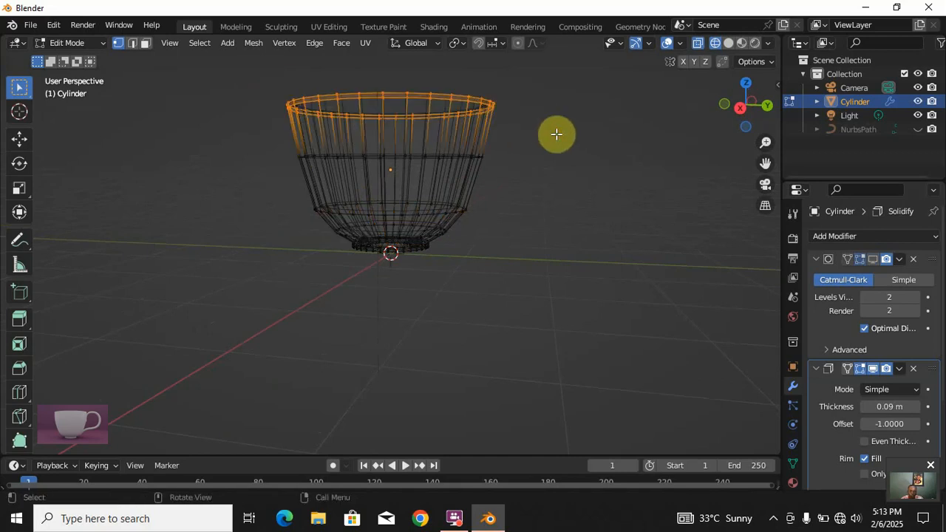
pyautogui.press('s')
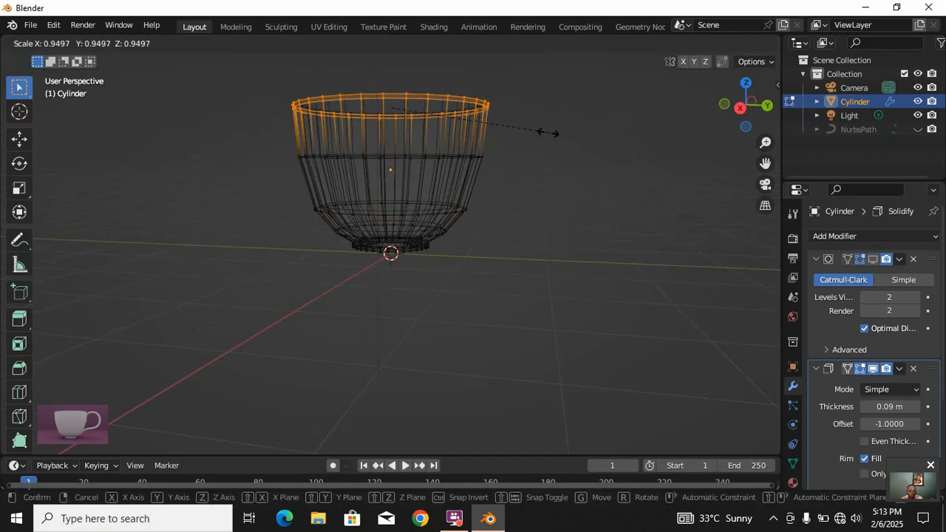
pyautogui.click(549, 133)
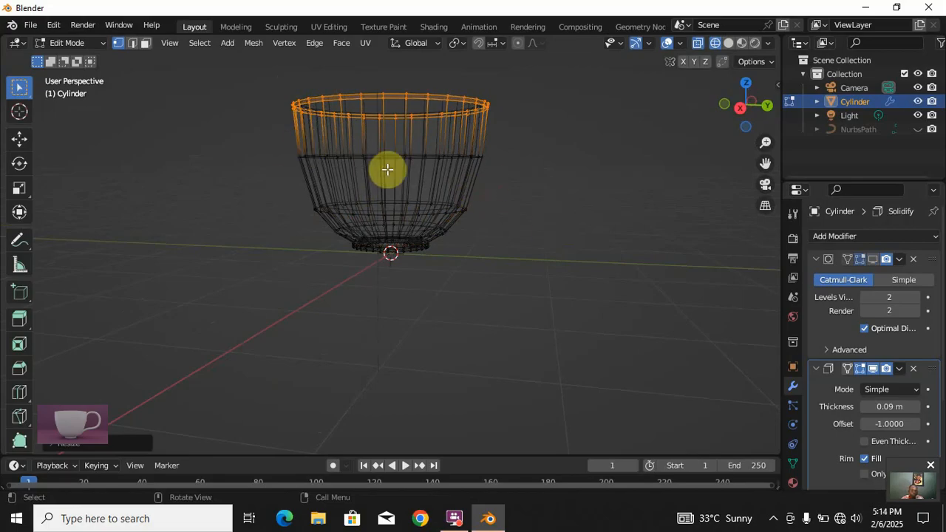
# - Return the cup to solid shading, turn its subdivision display back on, and leave mesh editing
pyautogui.hotkey('shift', 'z')
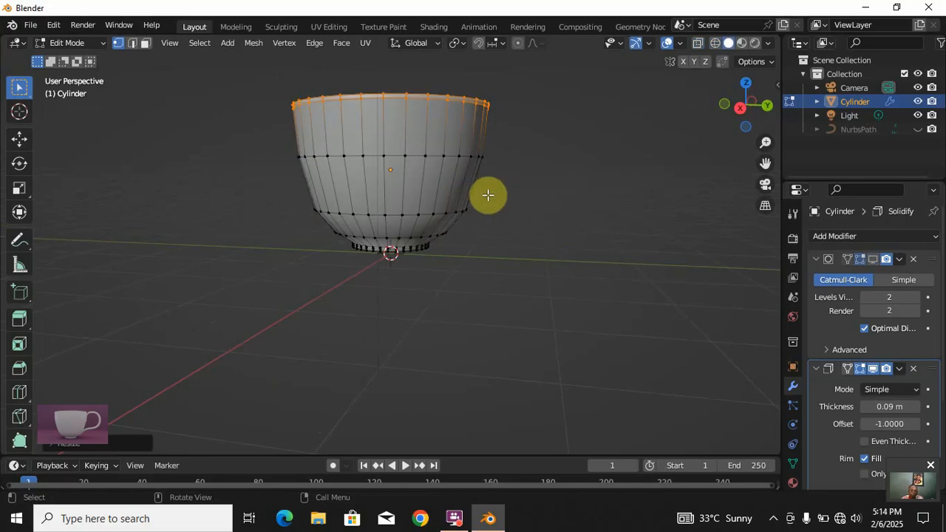
pyautogui.moveTo(513, 215); pyautogui.dragTo(509, 239, button='middle')
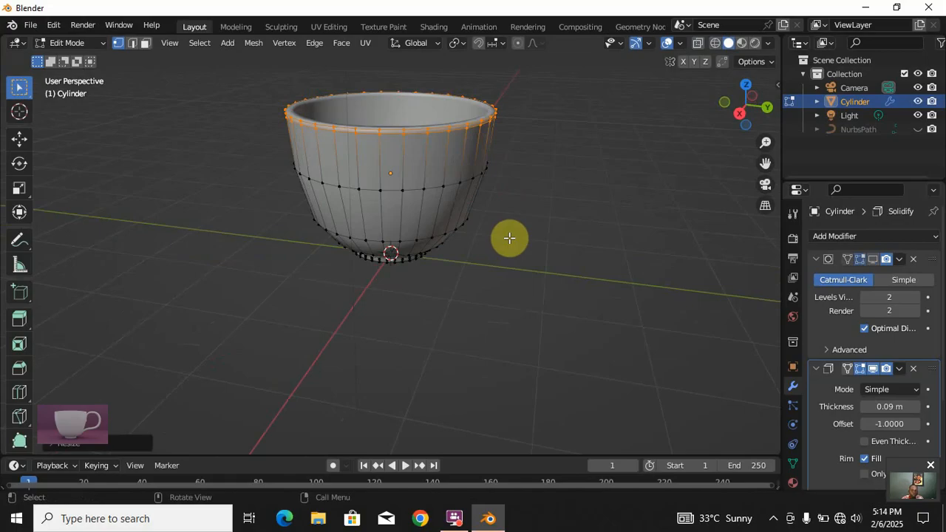
pyautogui.click(874, 259)
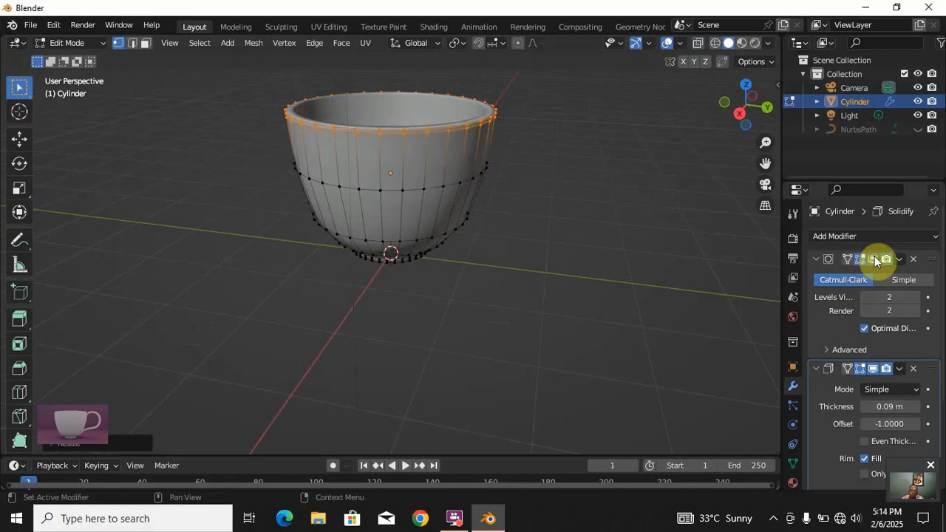
pyautogui.press('Tab')
pyautogui.moveTo(503, 244); pyautogui.dragTo(473, 223, button='middle')
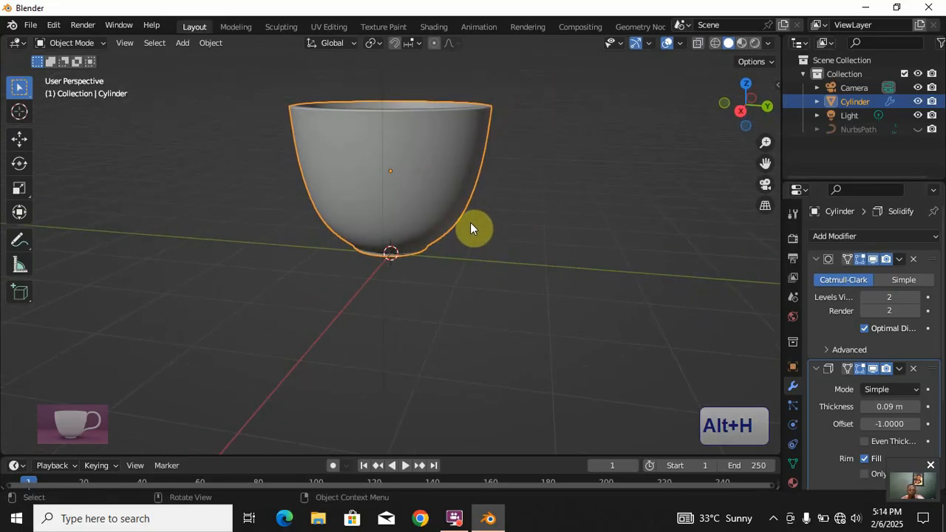
# - Unhide the handle curve, check its fit against the cup in the right side view, and deselect everything
pyautogui.hotkey('alt', 'h')
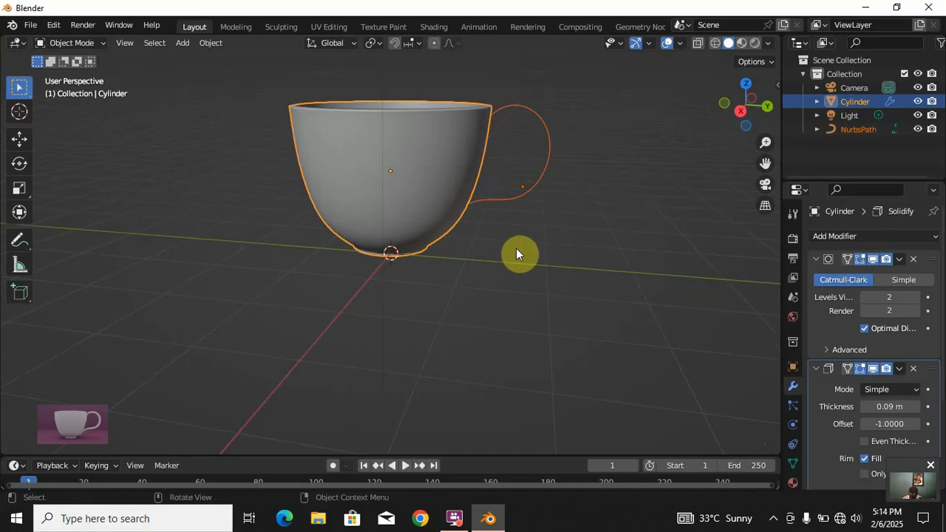
pyautogui.press('KP_3')
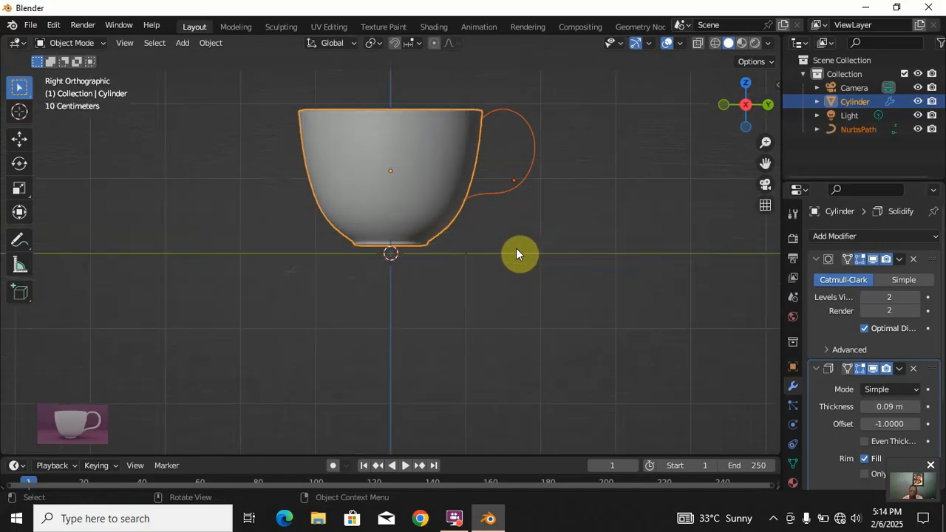
pyautogui.moveTo(525, 281); pyautogui.dragTo(504, 299, button='middle')
pyautogui.press('KP_3')
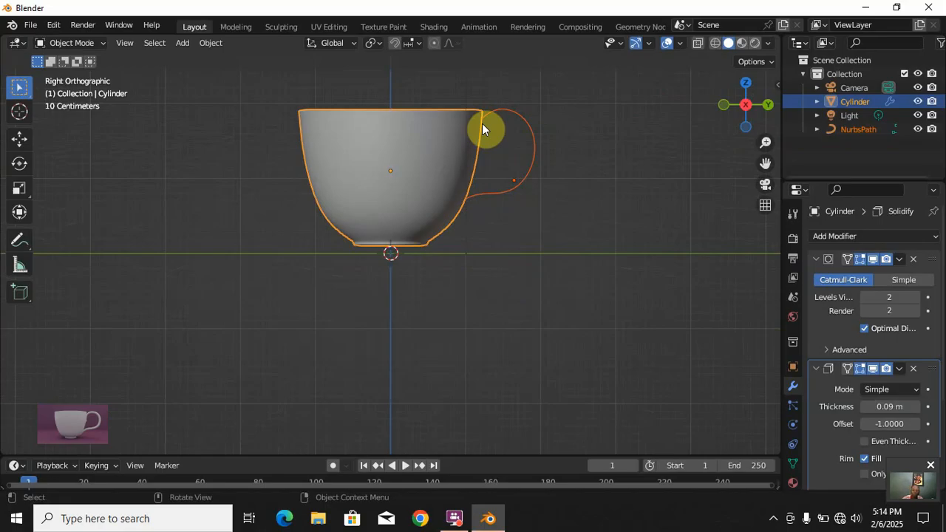
pyautogui.click(524, 270)
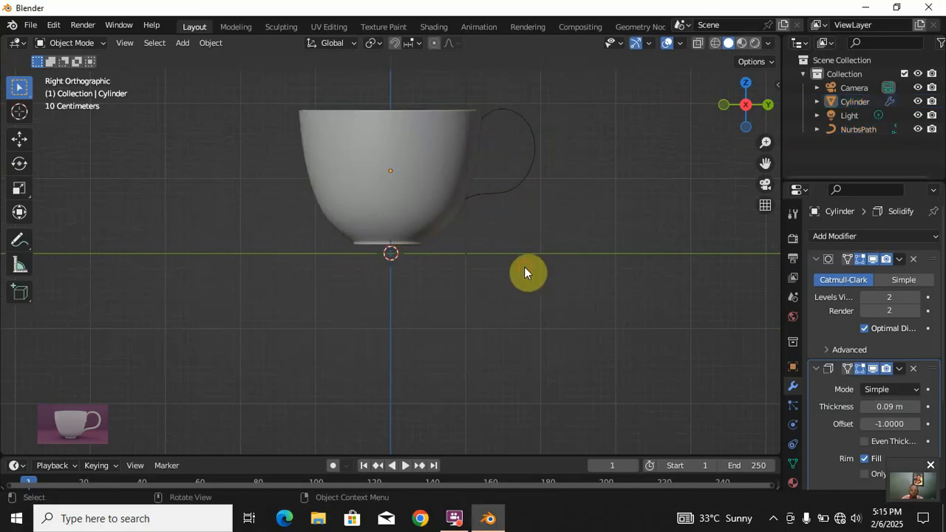
# - Select the handle curve and set its geometry bevel depth to 0.17 m
pyautogui.click(519, 190)
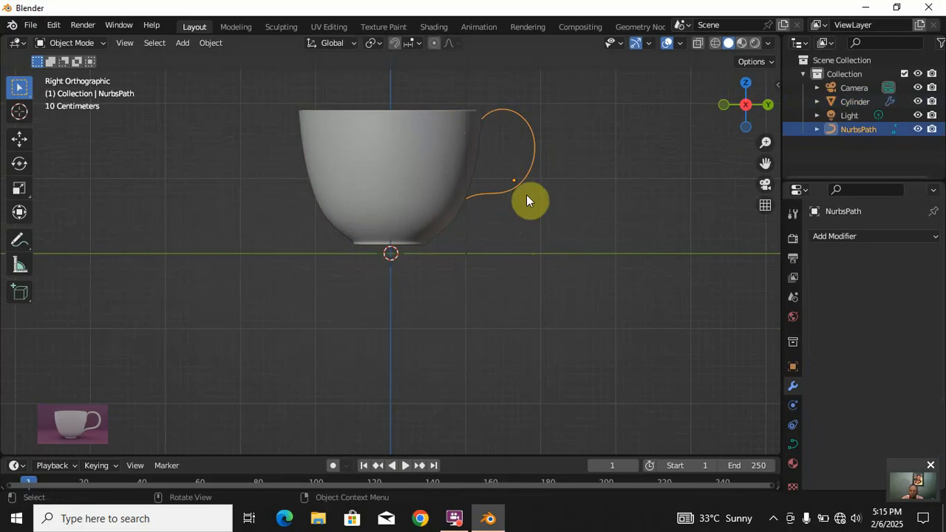
pyautogui.click(797, 448)
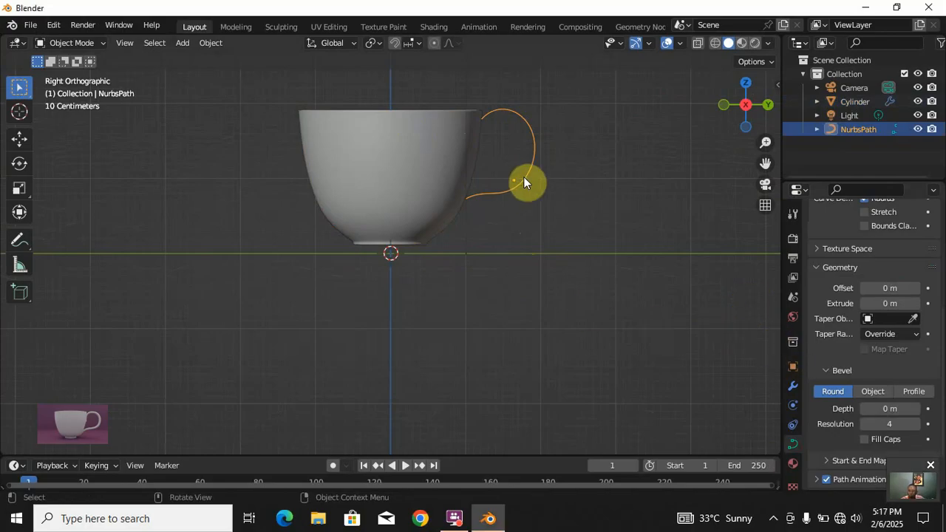
pyautogui.click(813, 264)
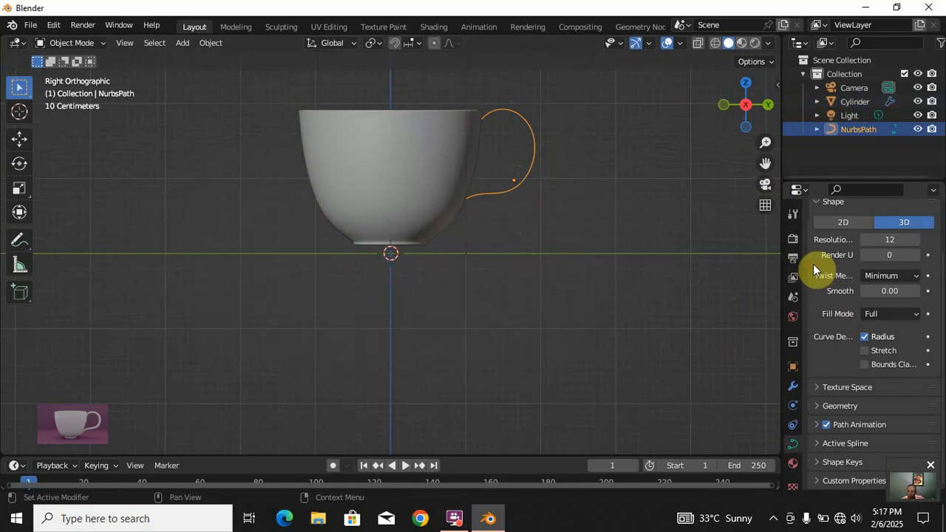
pyautogui.click(817, 408)
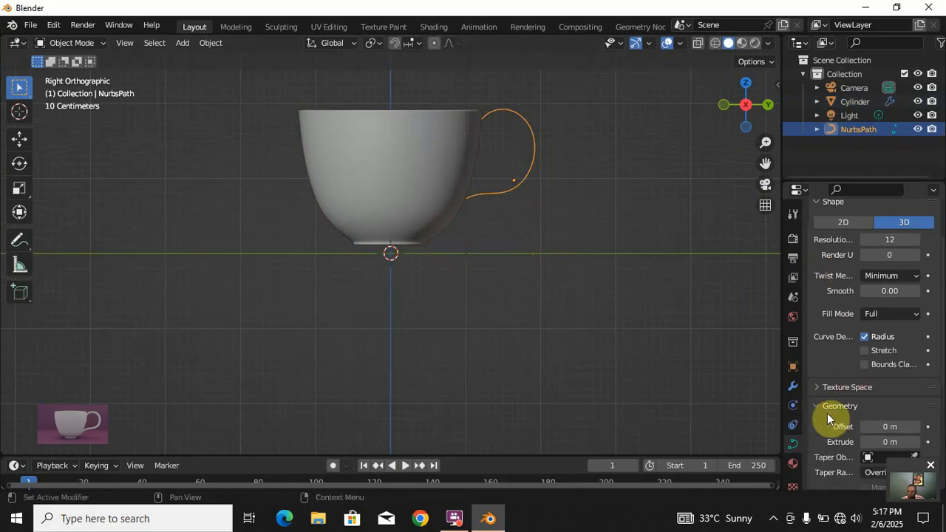
pyautogui.scroll(-5, 853, 424)
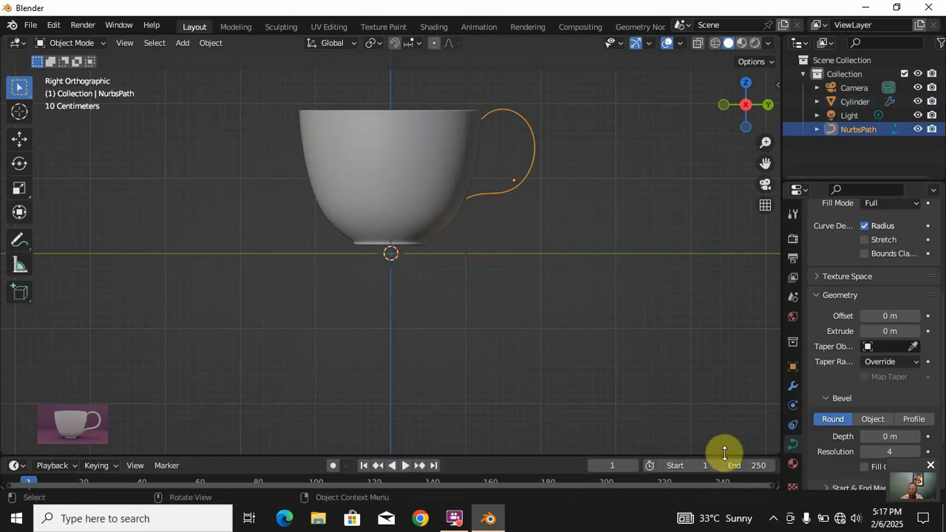
pyautogui.click(895, 436)
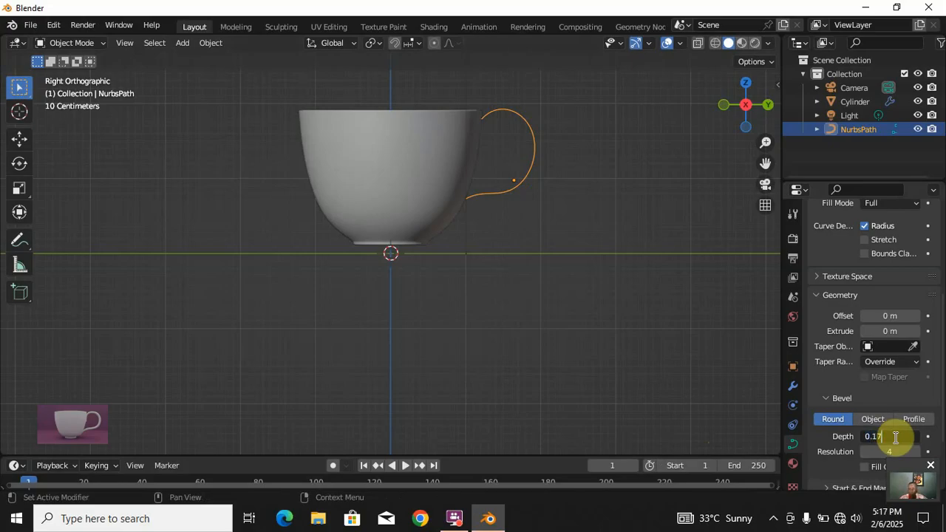
pyautogui.write('0.17')
pyautogui.press('Return')
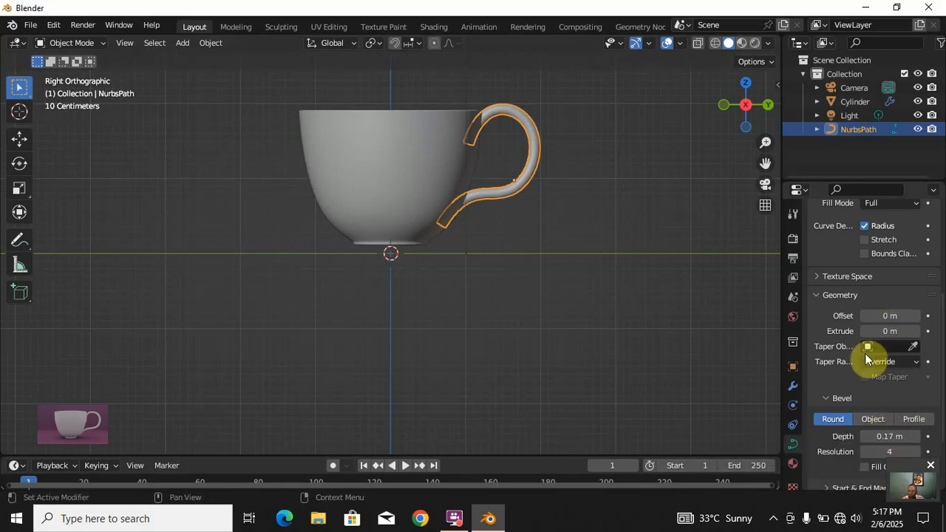
# - Set the handle curve's preview resolution and its bevel resolution to 2
pyautogui.scroll(5, 865, 353)
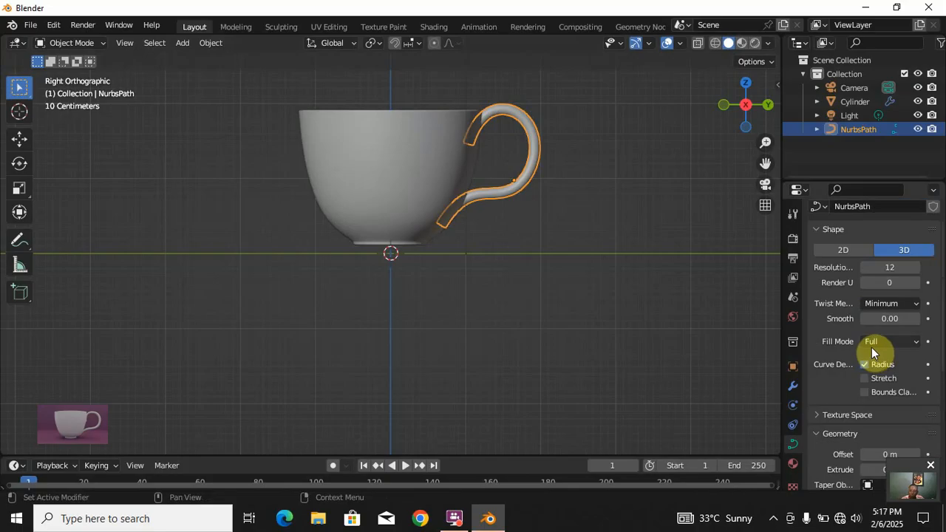
pyautogui.click(894, 267)
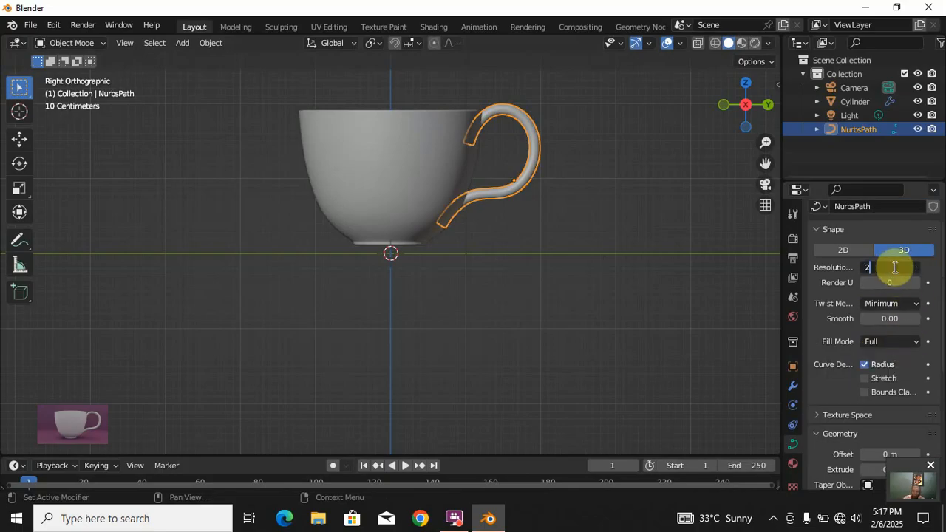
pyautogui.press('Return')
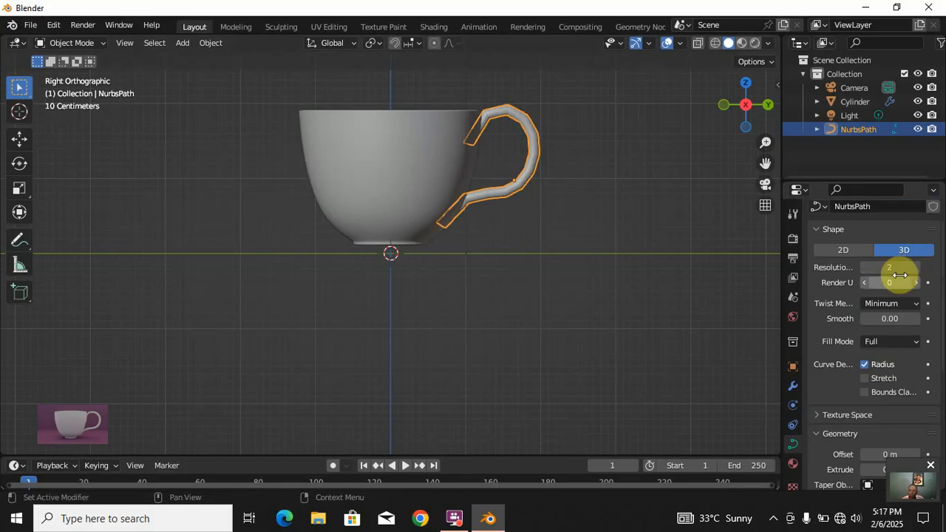
pyautogui.scroll(-5, 891, 367)
pyautogui.scroll(-3, 892, 368)
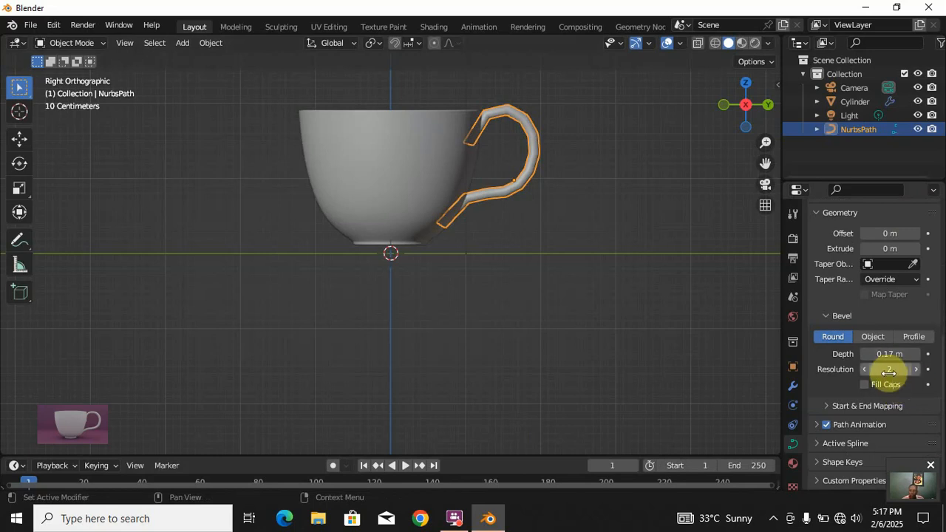
pyautogui.moveTo(490, 178); pyautogui.dragTo(467, 235, button='middle')
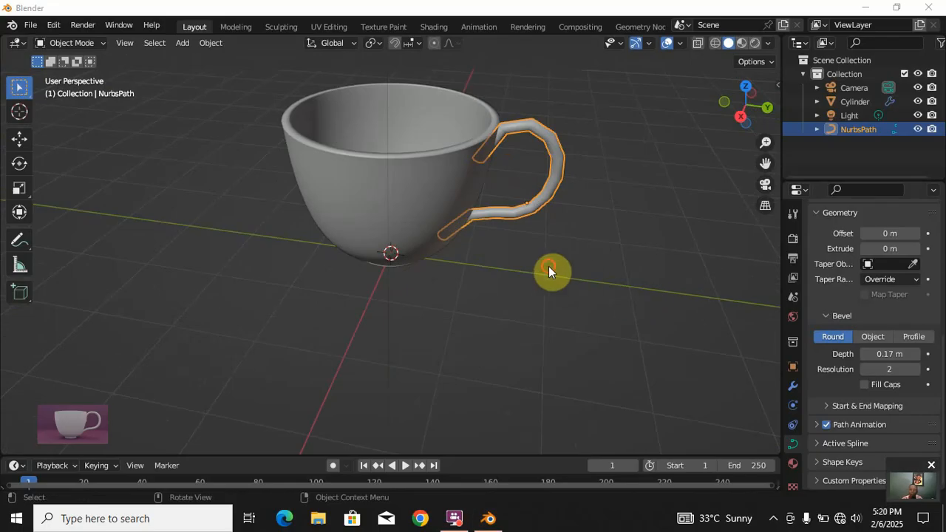
pyautogui.click(550, 255)
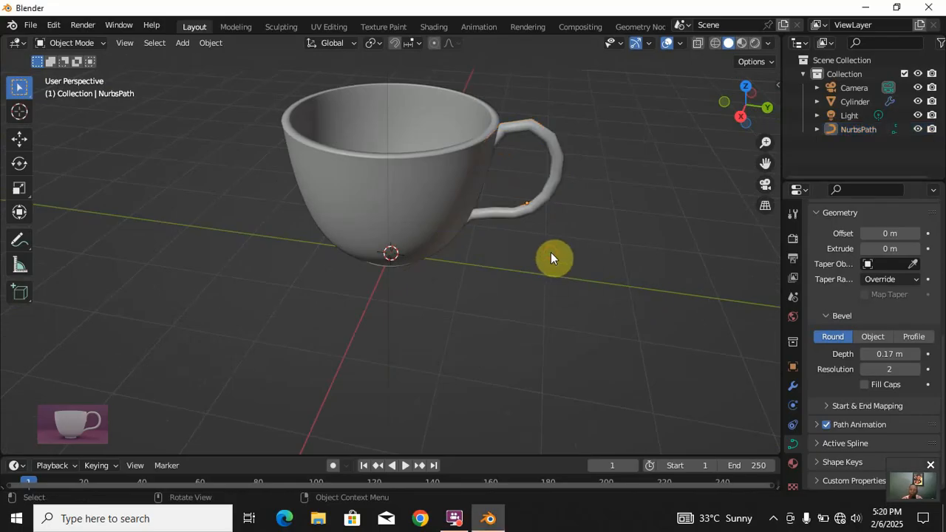
# - Edit the handle curve in the right side view and move its lower end control point down and slightly outward from the cup
pyautogui.click(545, 197)
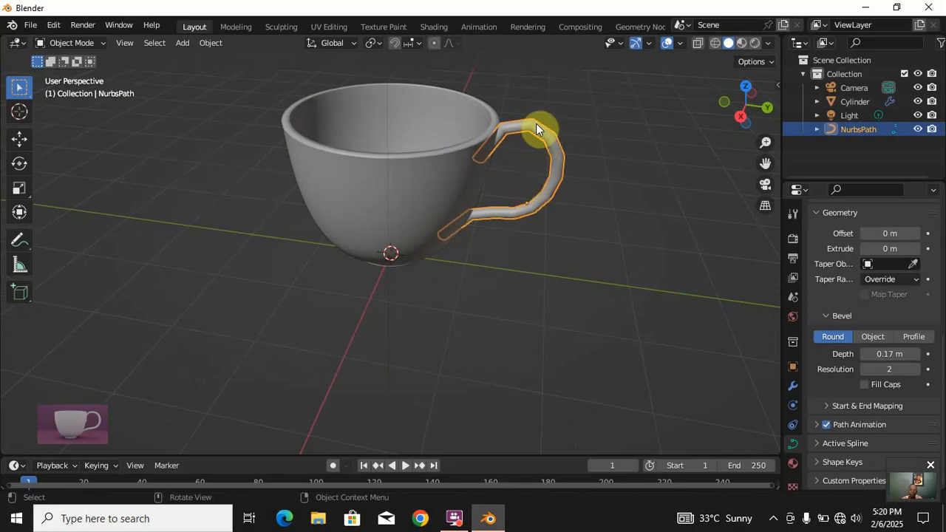
pyautogui.moveTo(496, 215); pyautogui.dragTo(500, 188, button='middle')
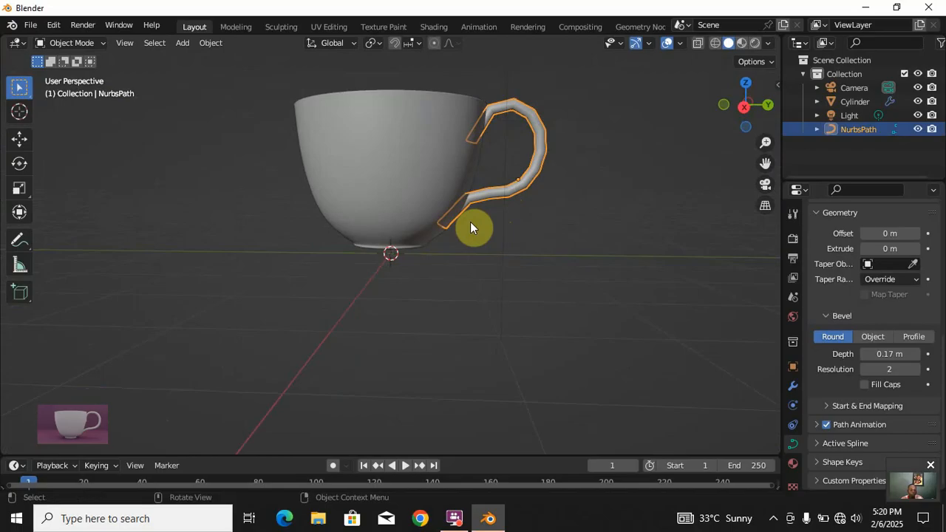
pyautogui.press('Tab')
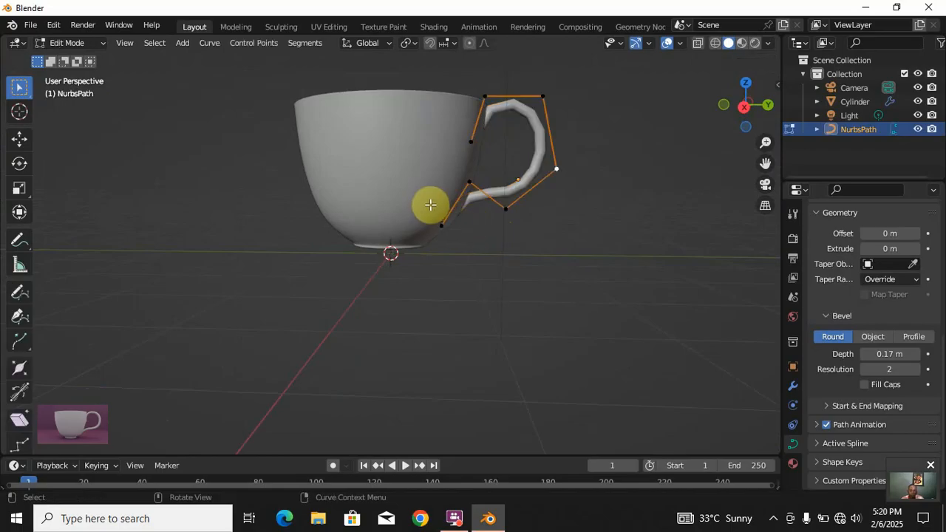
pyautogui.click(444, 226)
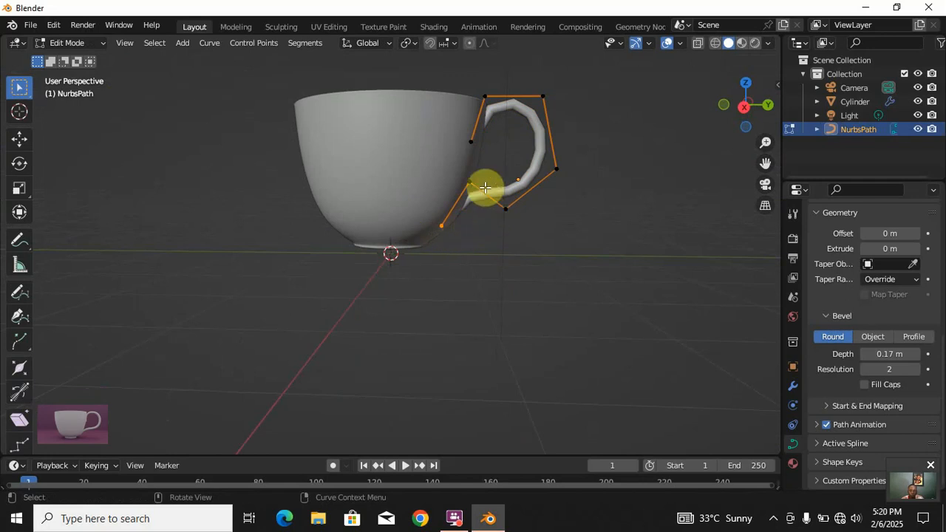
pyautogui.click(497, 207)
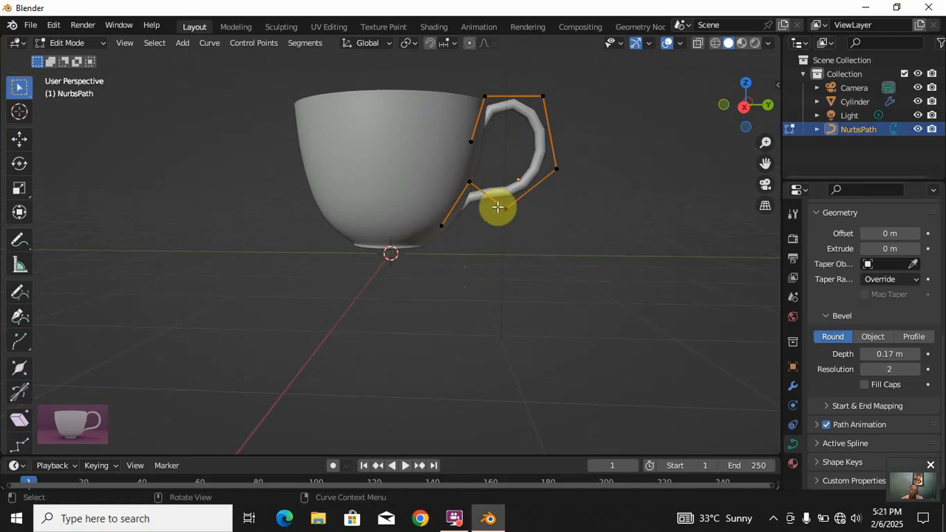
pyautogui.click(438, 222)
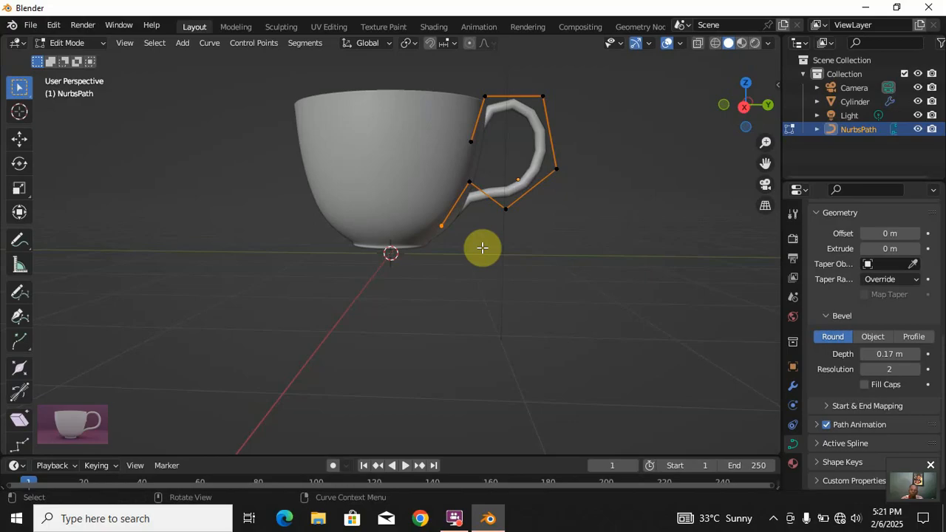
pyautogui.press('g')
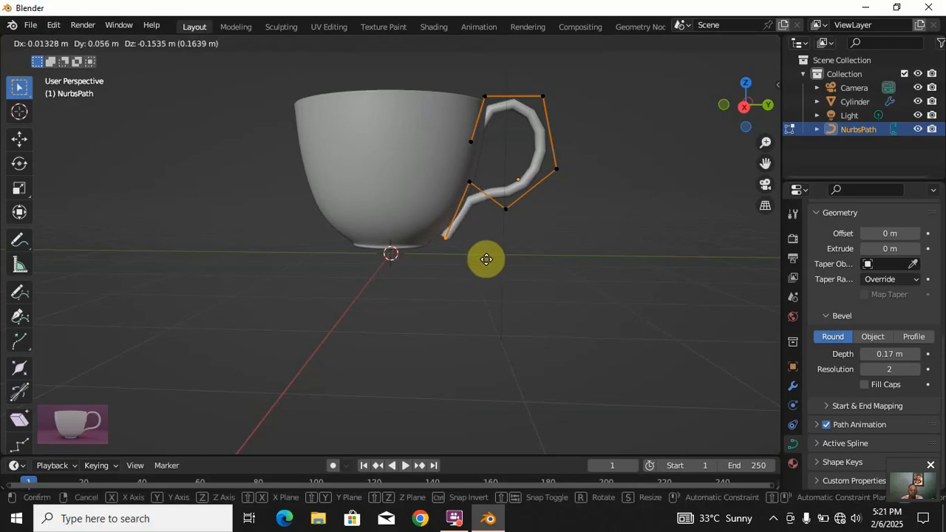
pyautogui.press('Escape')
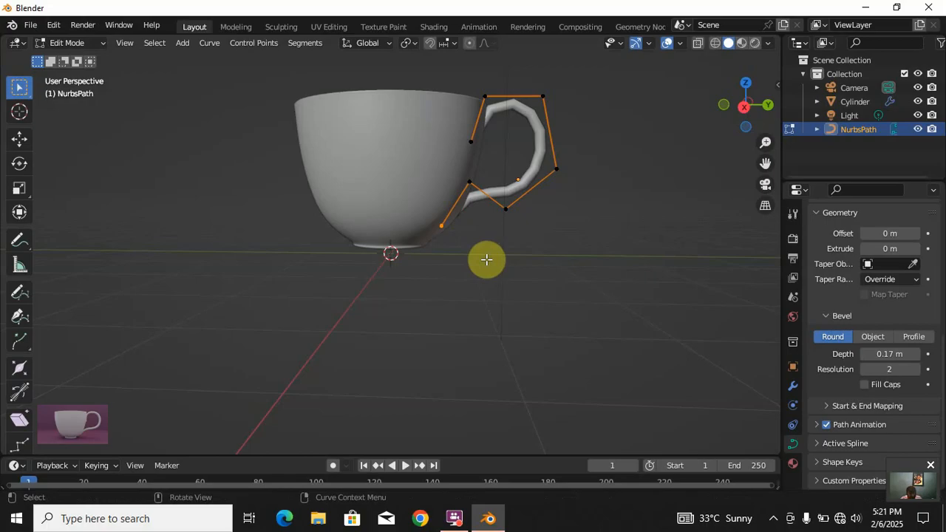
pyautogui.press('KP_3')
pyautogui.scroll(2, 444, 266)
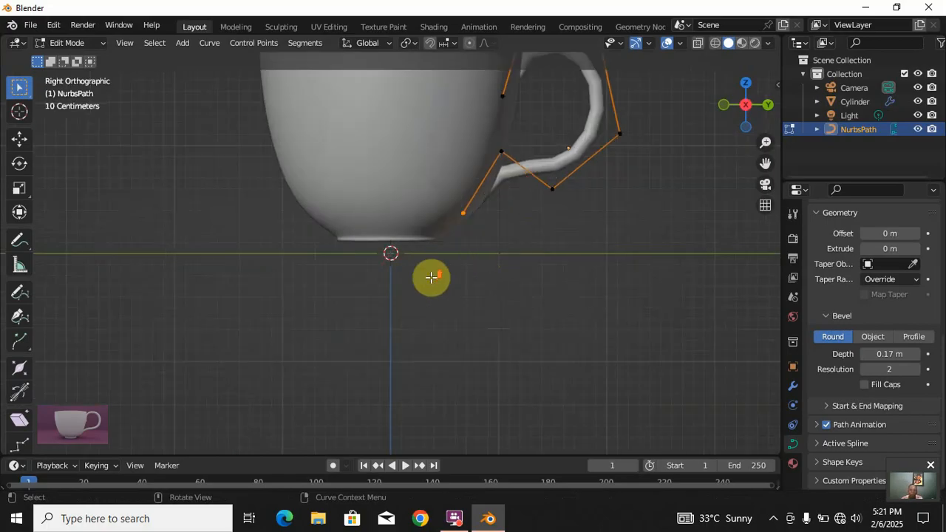
pyautogui.press('KP_3')
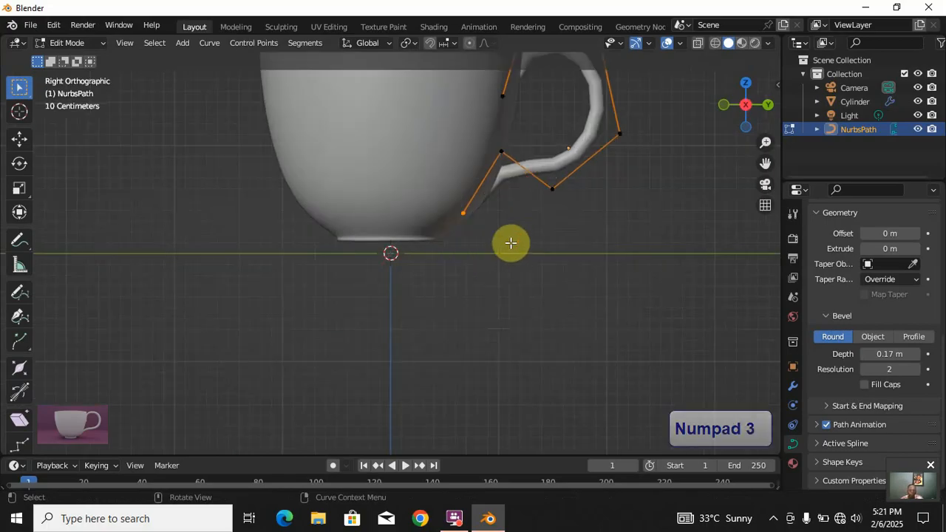
pyautogui.press('g')
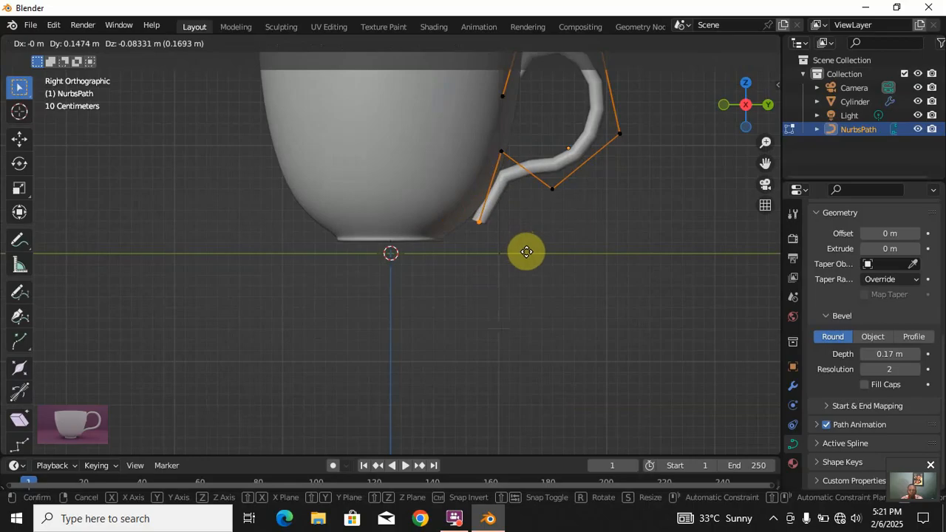
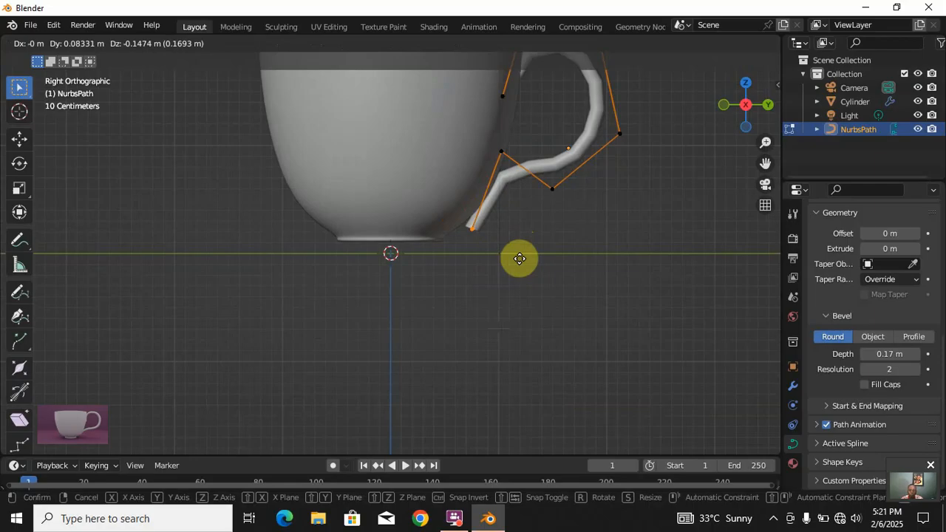
pyautogui.click(516, 257)
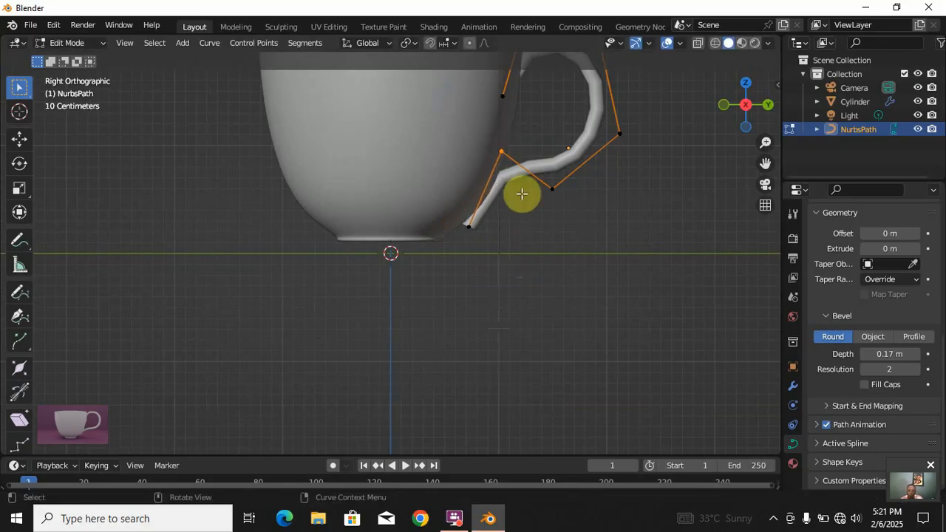
# - Move the control point above the handle's lower end about 0.24 m outward and 0.08 m up
pyautogui.press('g')
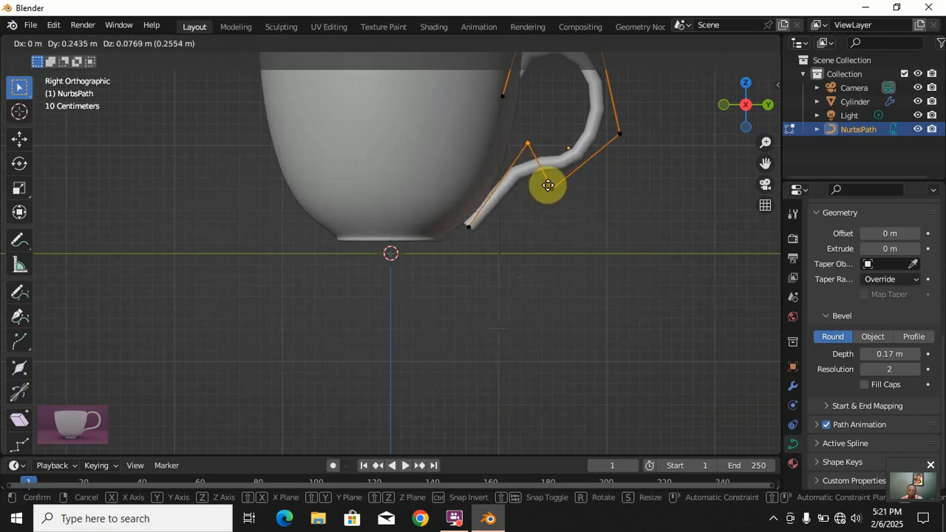
pyautogui.click(548, 186)
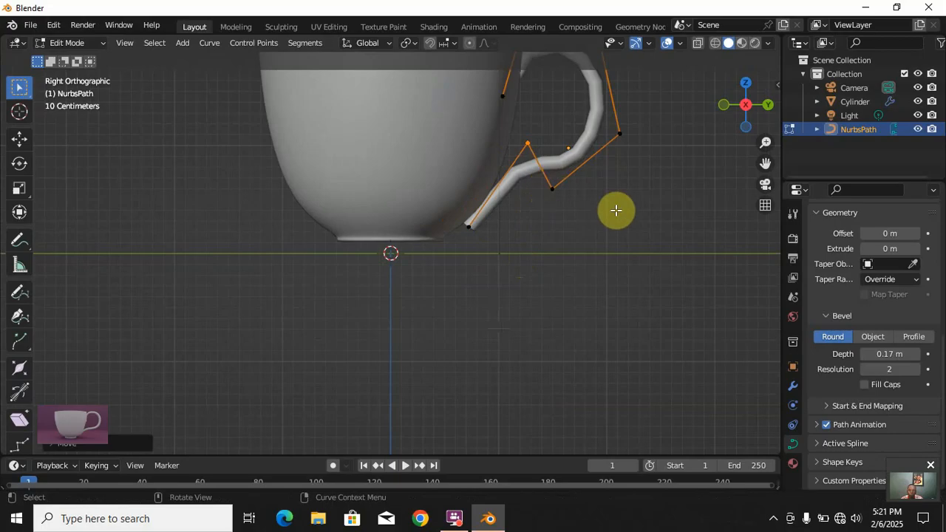
pyautogui.scroll(-3, 564, 200)
pyautogui.moveTo(564, 200); pyautogui.dragTo(549, 228, button='middle')
pyautogui.moveTo(486, 247); pyautogui.dragTo(481, 223, button='middle')
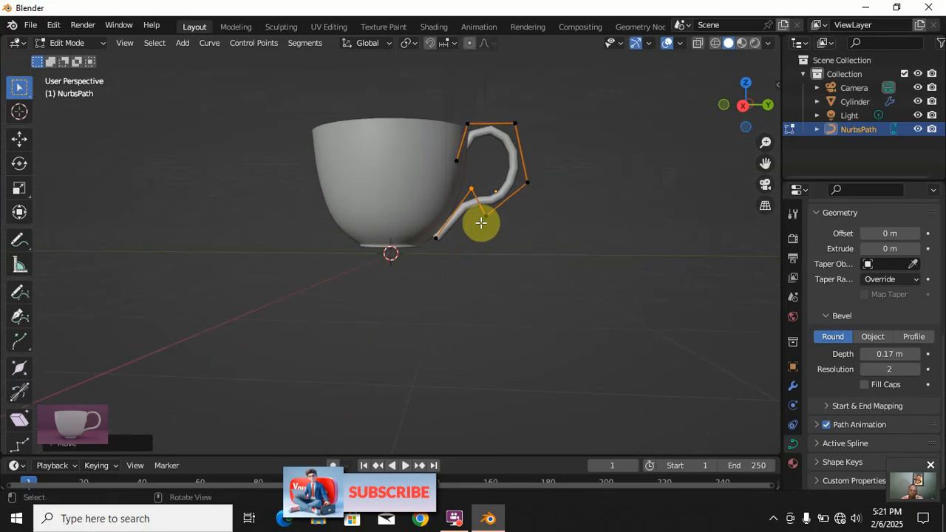
# - Leave curve editing and convert the handle to a mesh
pyautogui.press('Tab')
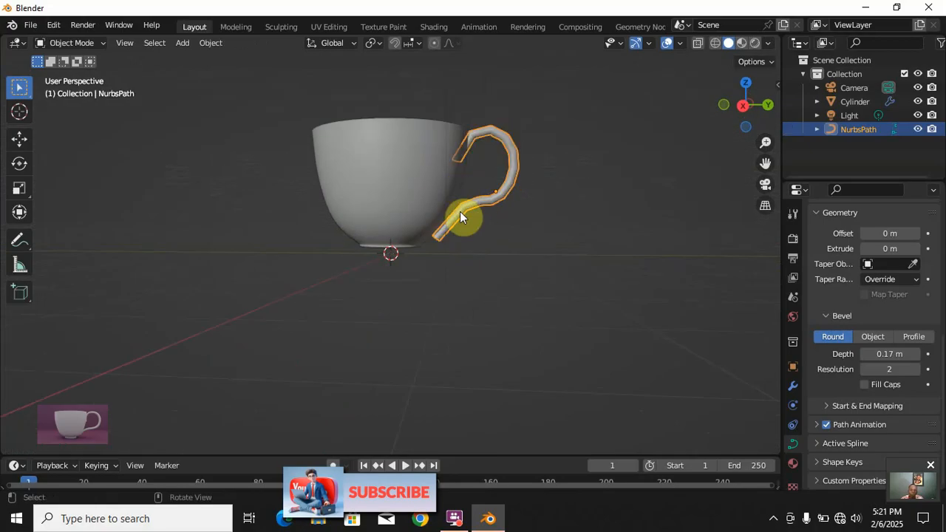
pyautogui.rightClick(460, 211)
pyautogui.moveTo(438, 262)
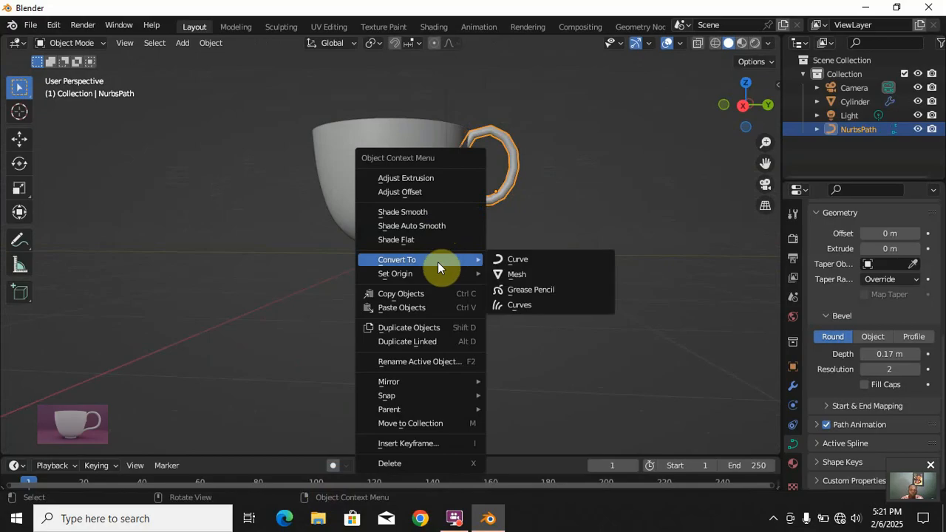
pyautogui.click(526, 270)
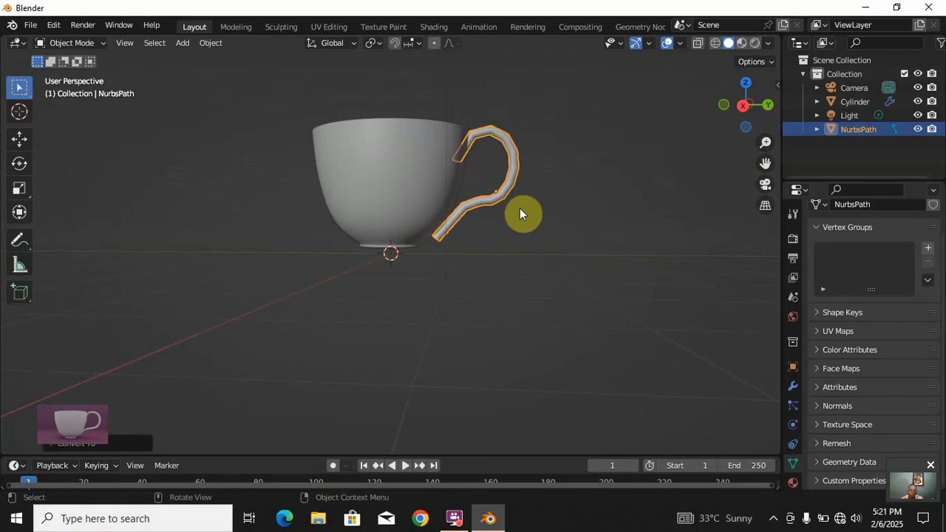
# - Edit the handle mesh in wireframe from the right side view and bring up its modifier settings
pyautogui.press('Tab')
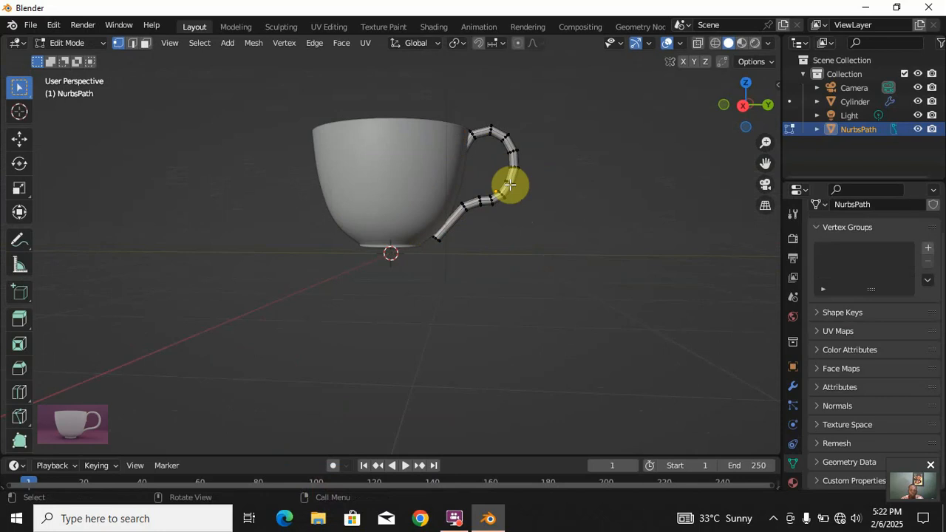
pyautogui.moveTo(510, 185); pyautogui.dragTo(557, 239, button='middle')
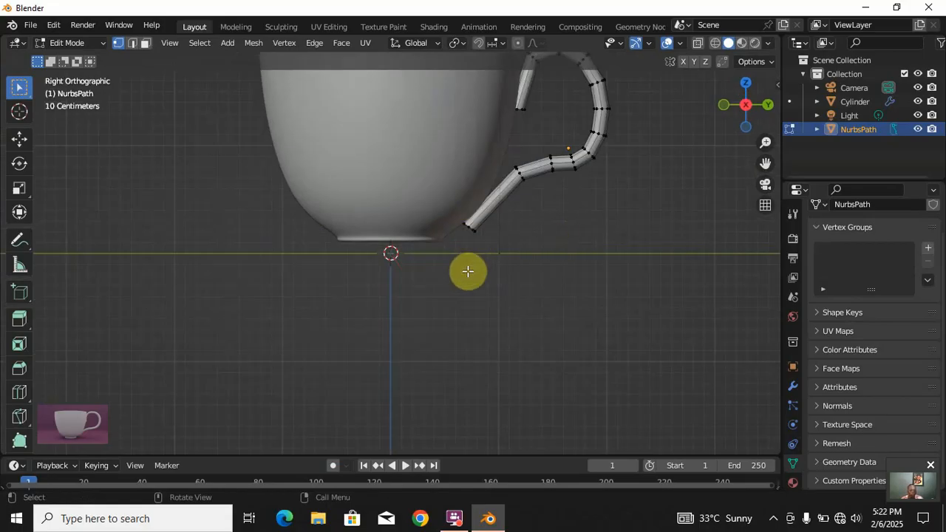
pyautogui.press('z')
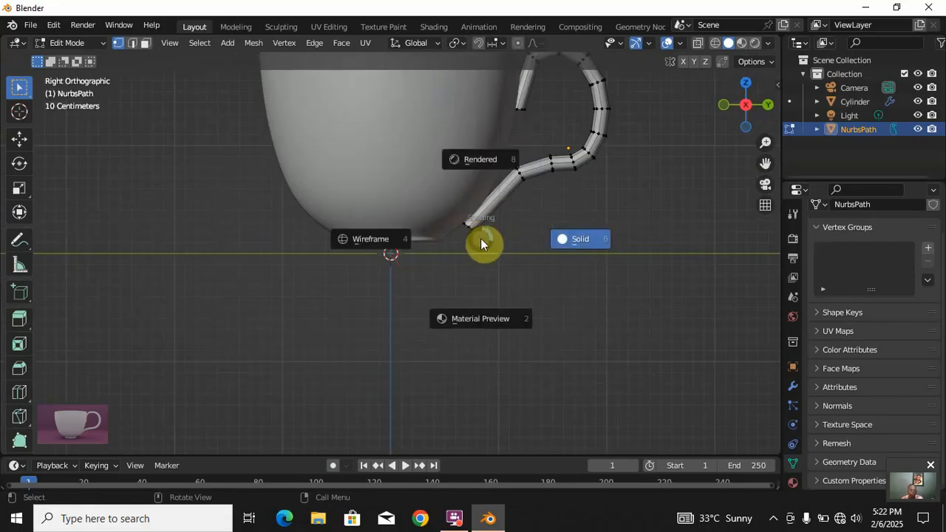
pyautogui.click(387, 239)
pyautogui.scroll(-3, 502, 230)
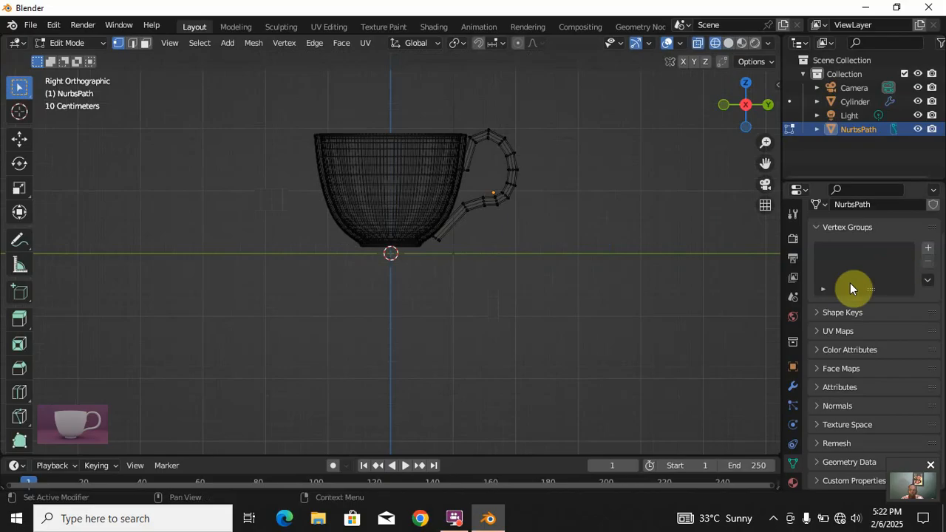
pyautogui.click(792, 386)
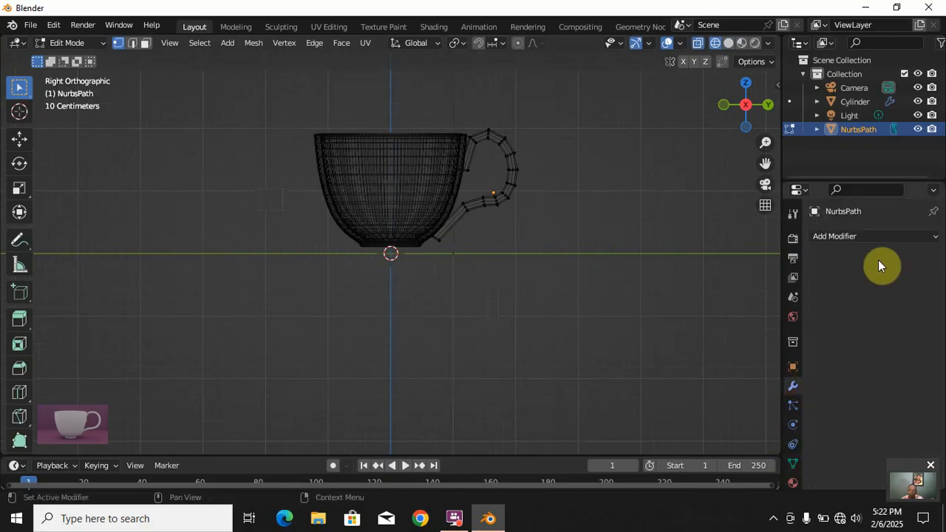
# - Move the handle's upper end segment beside the cup rim down about 0.037 m in the right orthographic view
pyautogui.scroll(1, 464, 230)
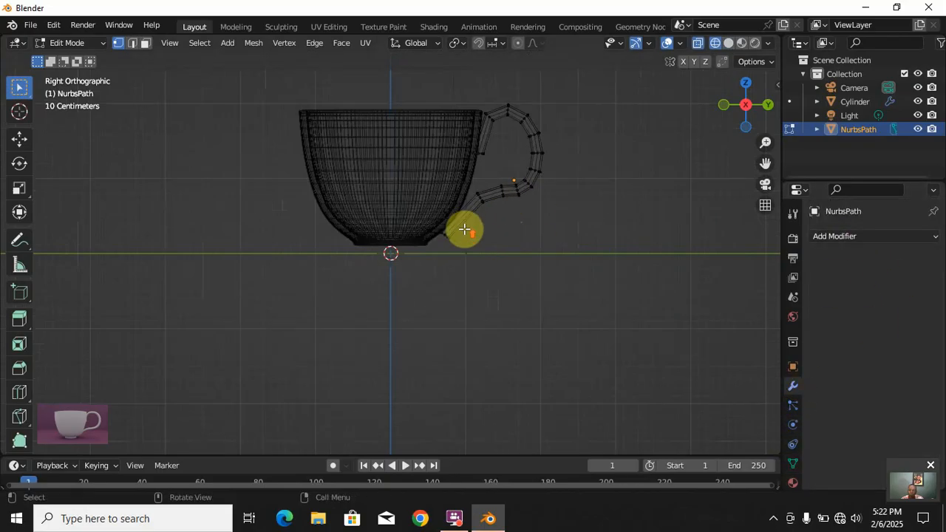
pyautogui.moveTo(464, 230); pyautogui.dragTo(517, 194, button='middle')
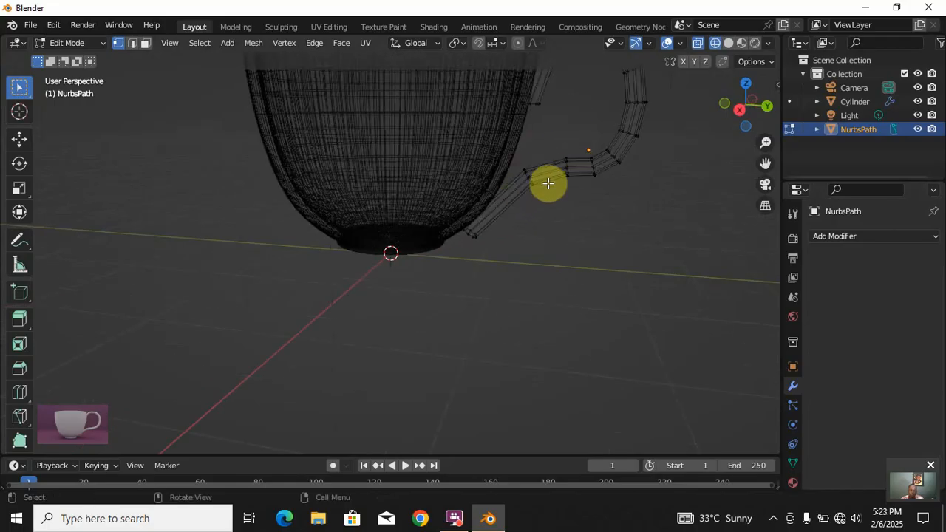
pyautogui.press('KP_3')
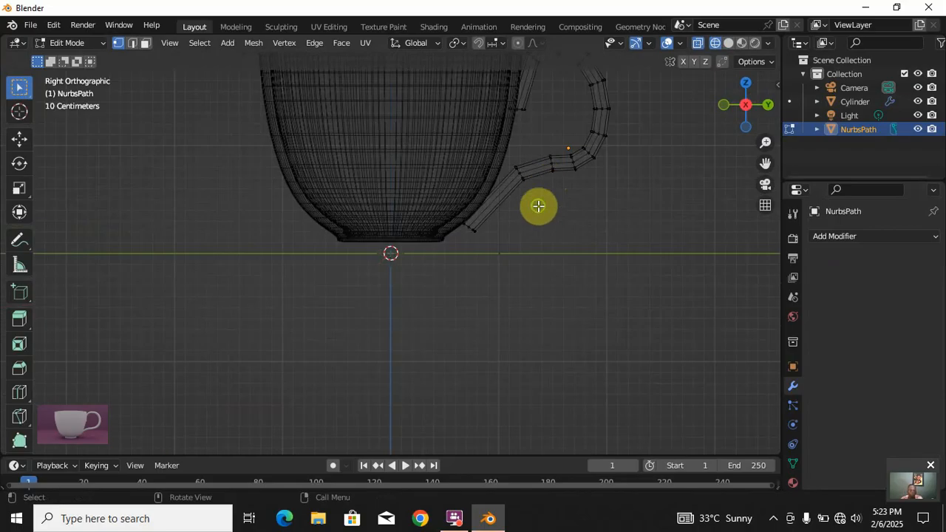
pyautogui.scroll(4, 539, 206)
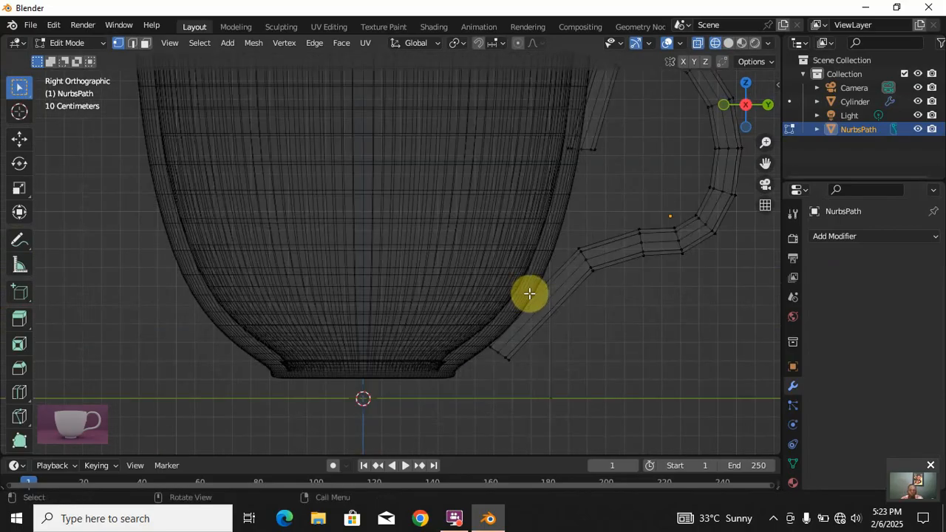
pyautogui.keyDown('shift'); pyautogui.moveTo(570, 271); pyautogui.dragTo(483, 372, button='middle'); pyautogui.keyUp('shift')
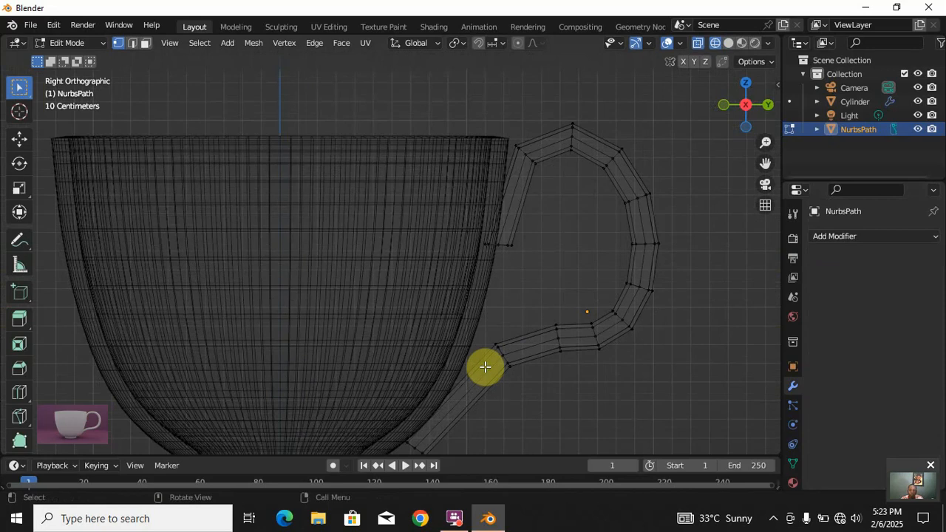
pyautogui.moveTo(453, 196); pyautogui.dragTo(495, 229)
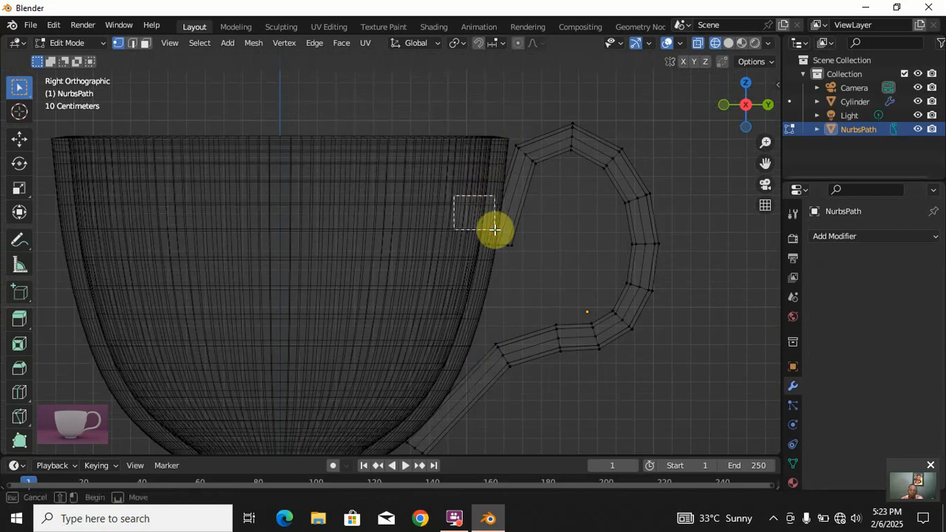
pyautogui.moveTo(467, 100); pyautogui.dragTo(550, 262)
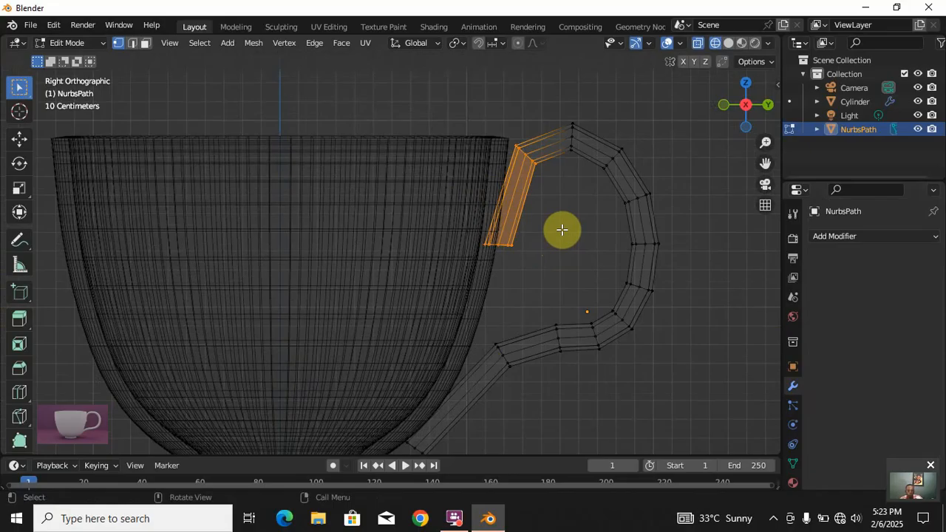
pyautogui.press('g')
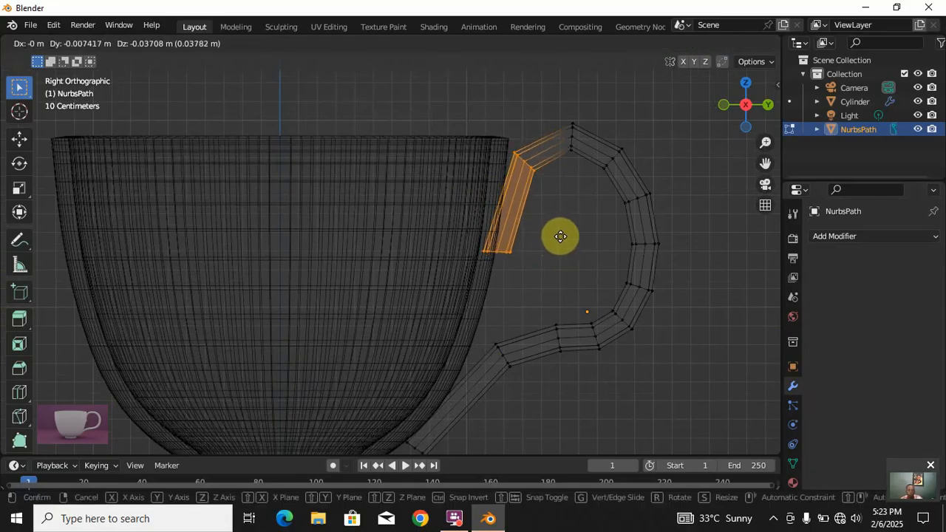
pyautogui.click(559, 236)
# - Move the bend vertices at the handle's upper end up about 0.048 m and about 0.019 m toward the cup
pyautogui.moveTo(500, 136); pyautogui.dragTo(552, 200)
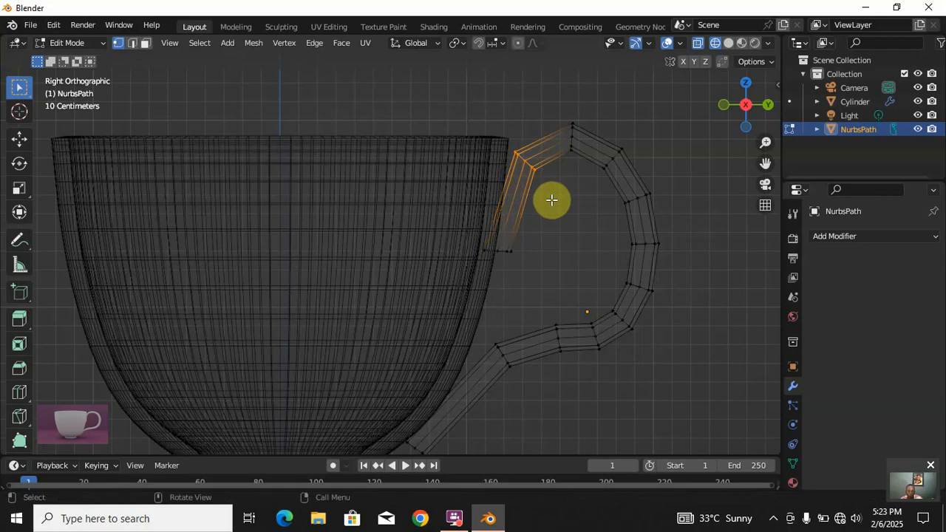
pyautogui.press('g')
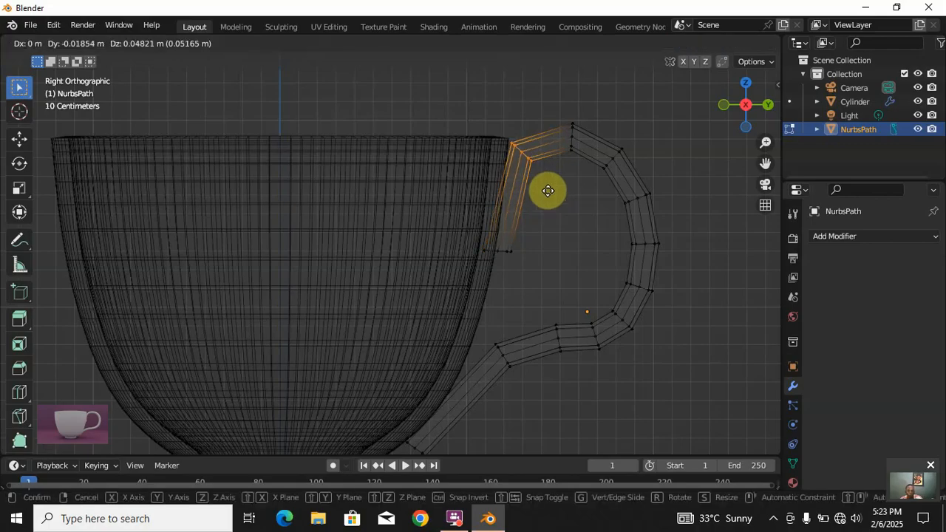
pyautogui.click(548, 191)
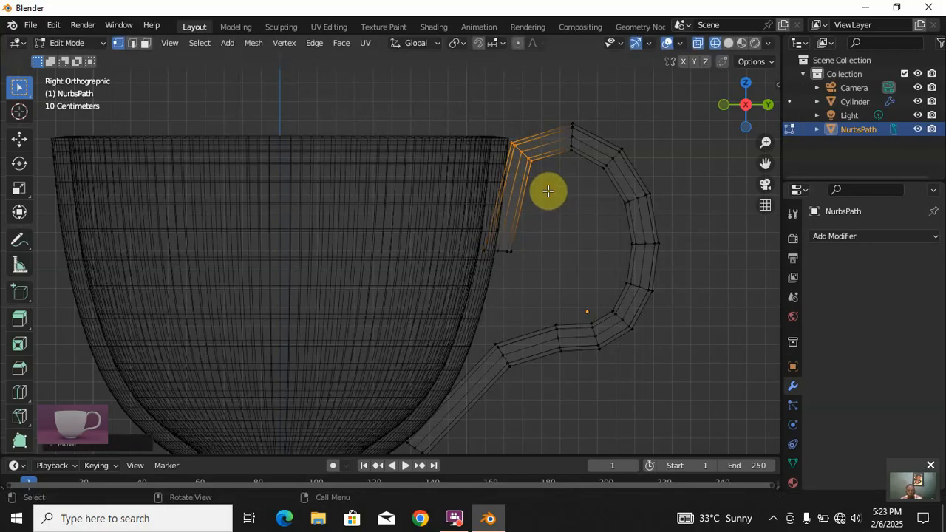
pyautogui.press('KP_5')
pyautogui.moveTo(517, 315); pyautogui.dragTo(462, 312, button='middle')
pyautogui.press('KP_3')
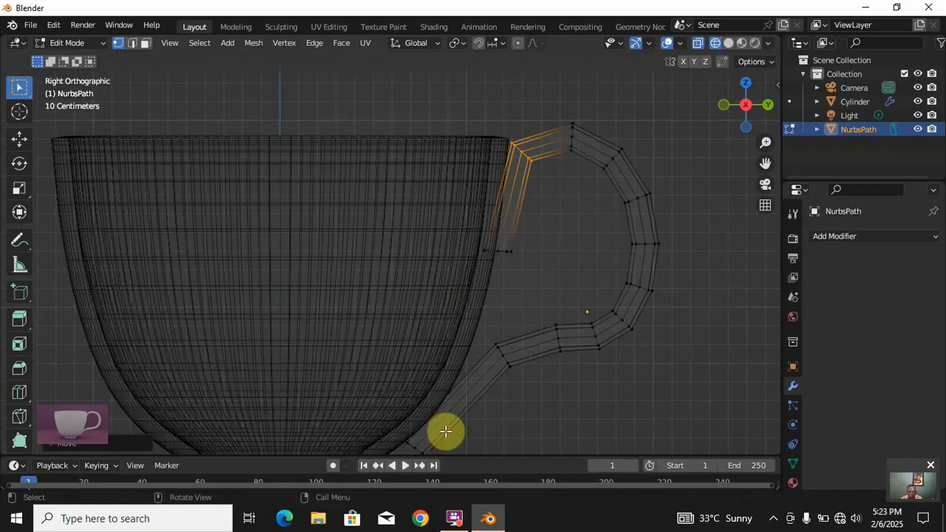
# - Raise the vertices at the handle's lower tip about 0.009 m against the cup's base
pyautogui.scroll(-1, 498, 399)
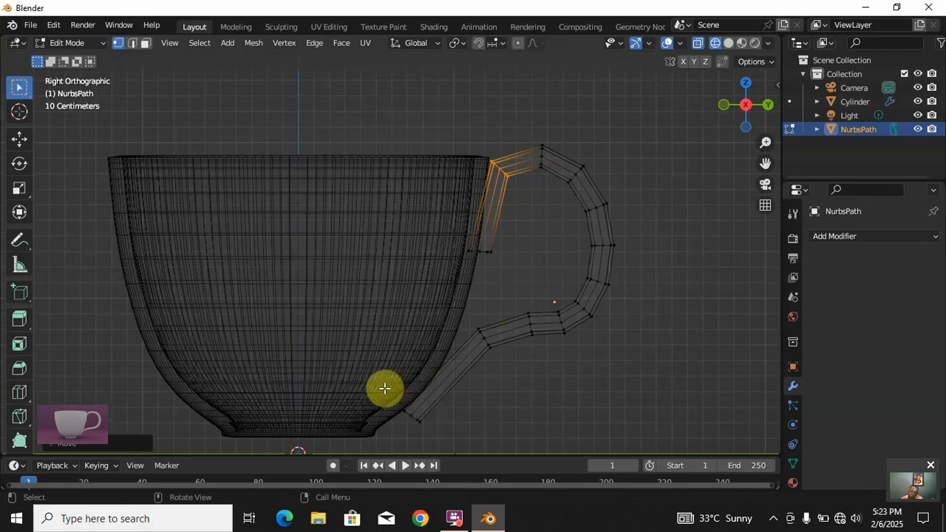
pyautogui.moveTo(370, 345); pyautogui.dragTo(494, 442)
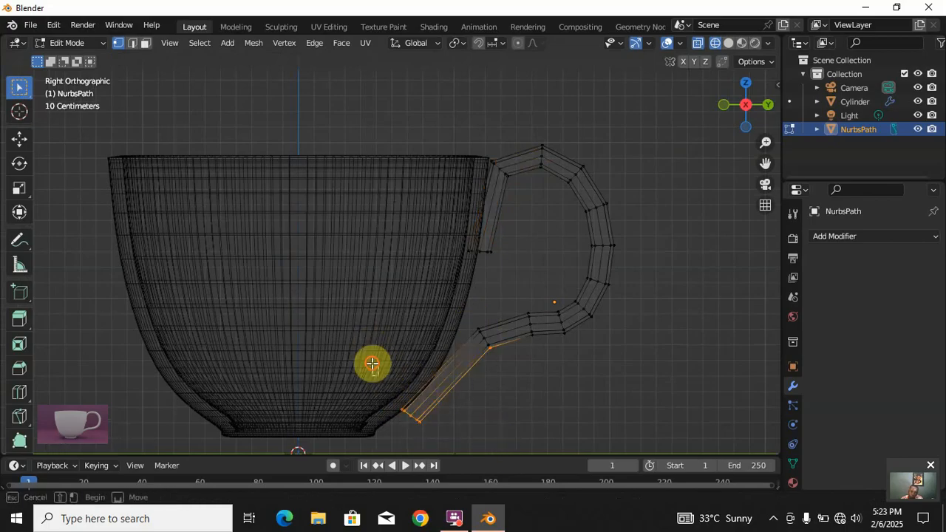
pyautogui.moveTo(372, 363); pyautogui.dragTo(433, 439)
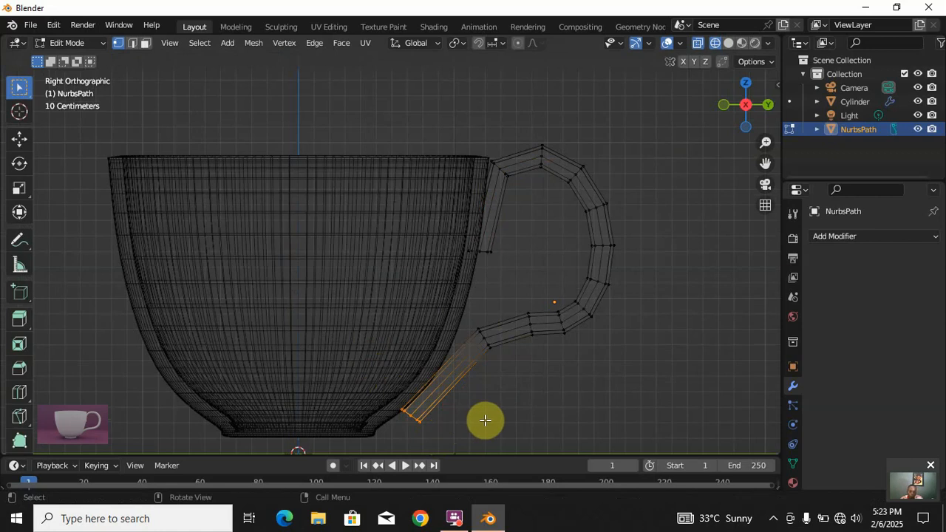
pyautogui.press('g')
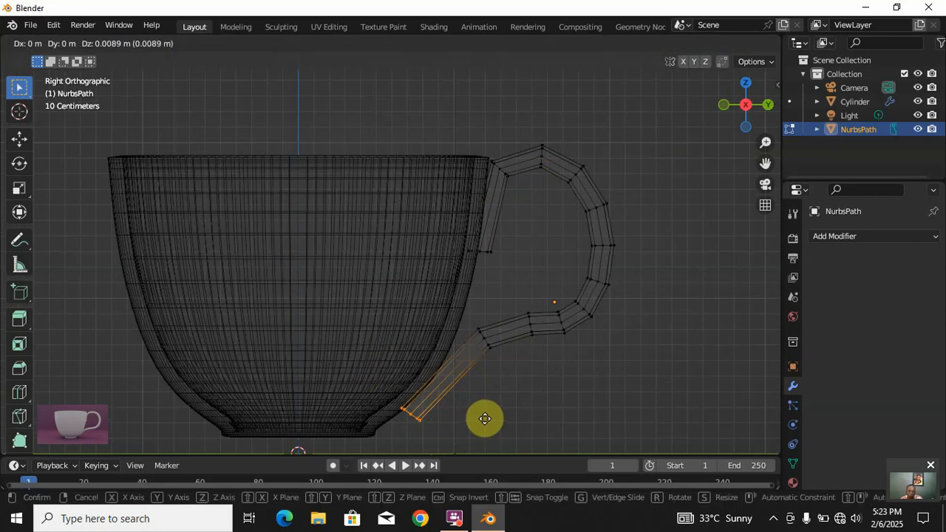
pyautogui.click(485, 419)
# - Move the handle's lower bend vertices about 0.058 m toward the cup wall and about 0.013 m up
pyautogui.moveTo(456, 303); pyautogui.dragTo(505, 396)
pyautogui.press('g')
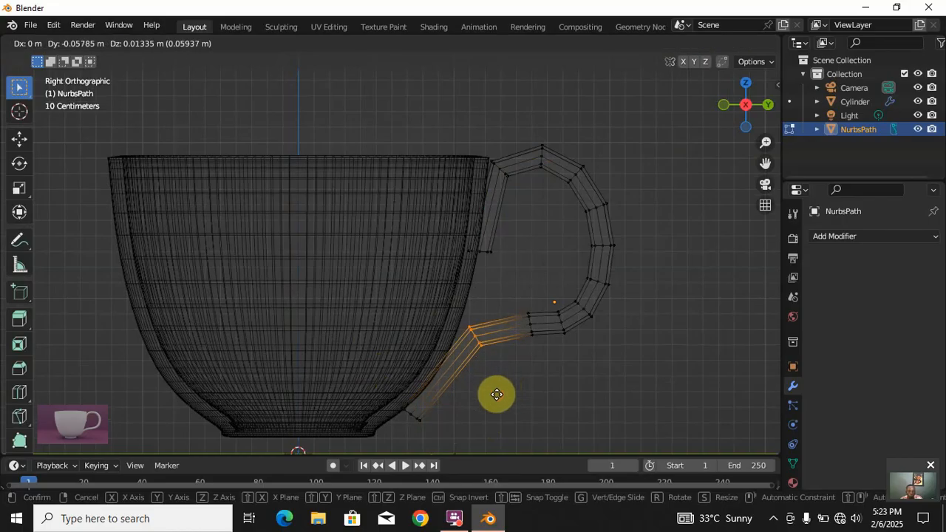
pyautogui.click(497, 394)
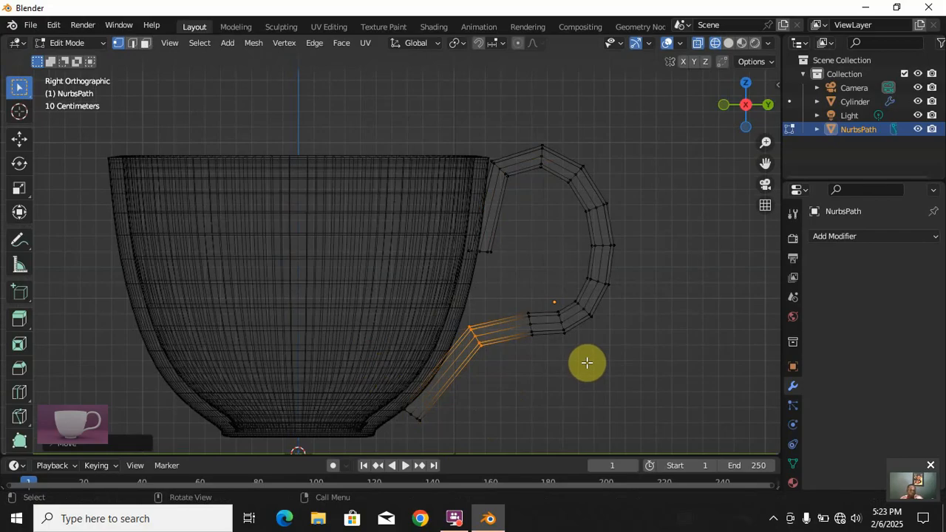
# - Return to Object Mode with solid shading and add a Subdivision Surface modifier to the handle with viewport level 2
pyautogui.press('Tab')
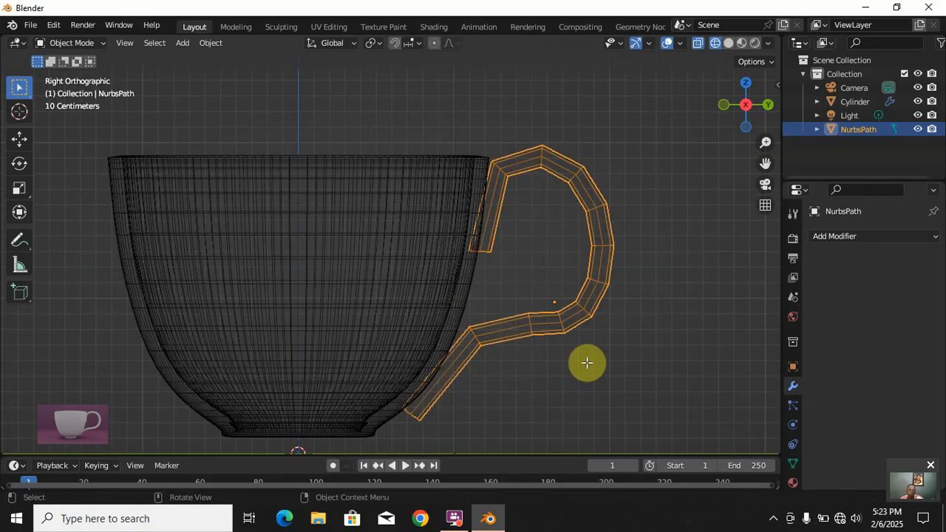
pyautogui.press('z')
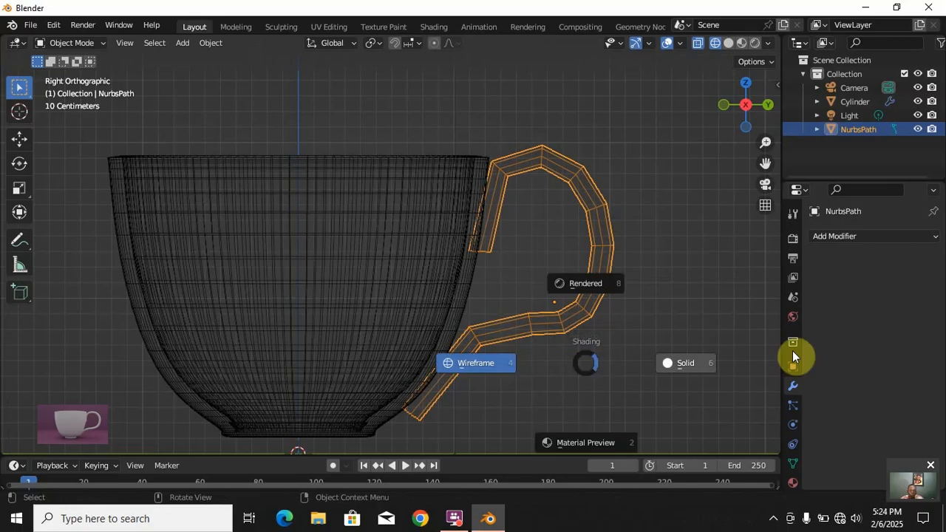
pyautogui.click(676, 362)
pyautogui.moveTo(427, 345); pyautogui.dragTo(428, 320, button='middle')
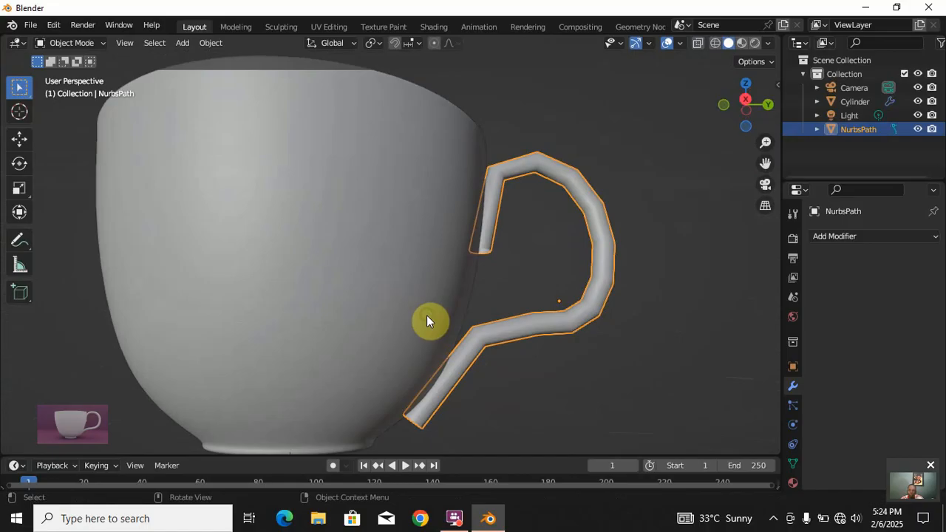
pyautogui.click(870, 237)
pyautogui.scroll(-1, 682, 466)
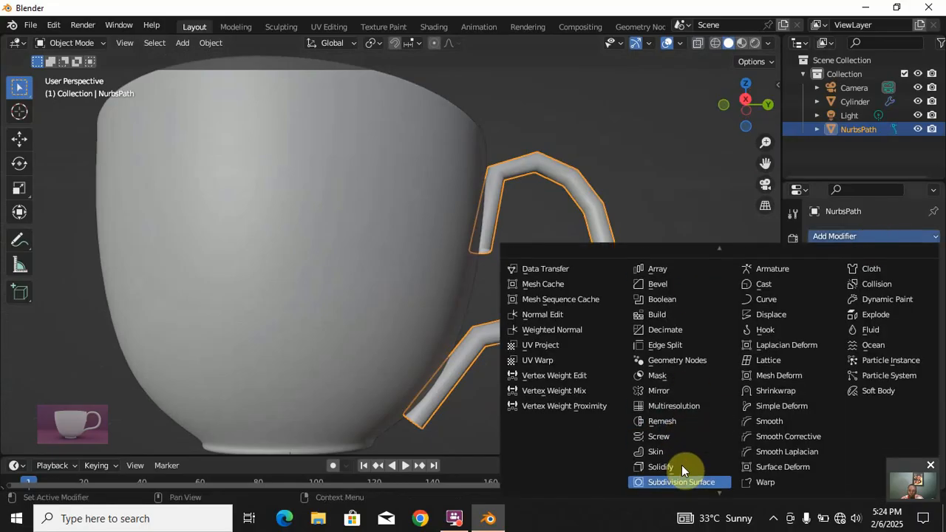
pyautogui.click(683, 482)
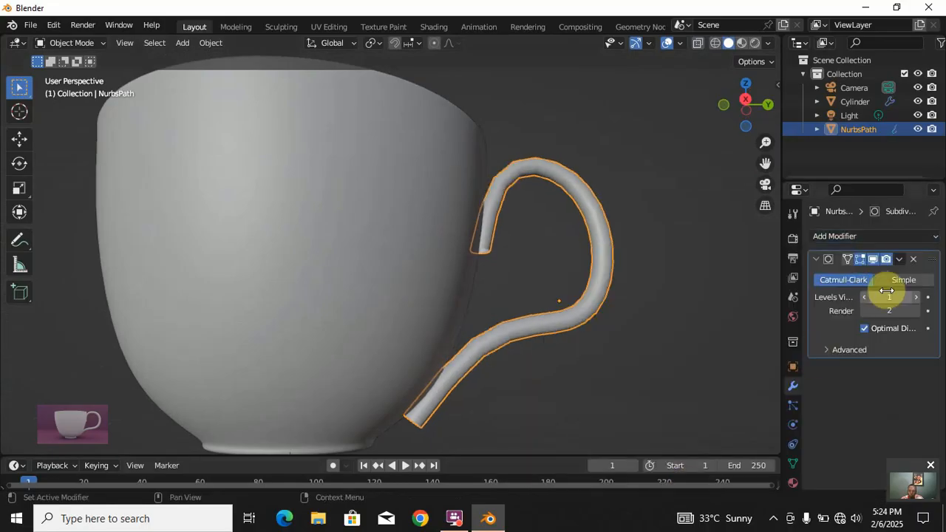
pyautogui.click(915, 297)
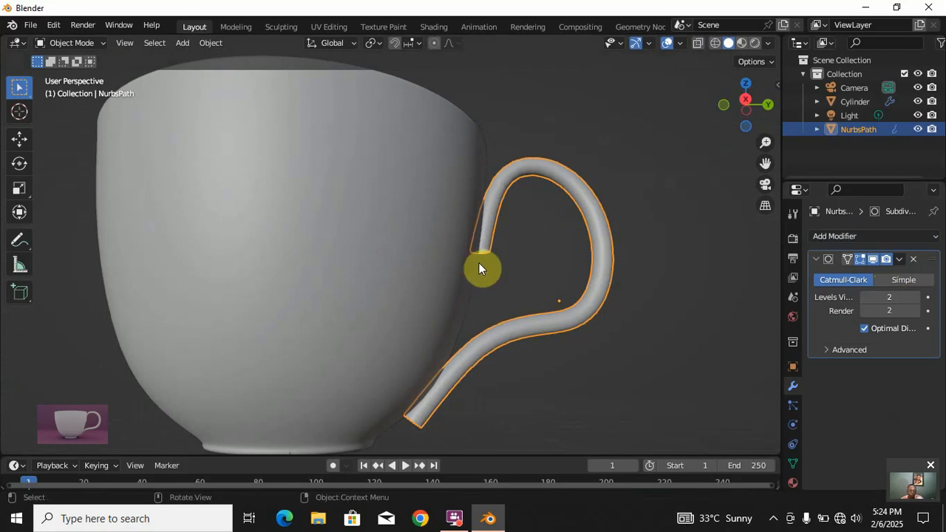
# - In wireframe Edit Mode, scale the handle's upper end segment to about 0.51 along the global Y axis
pyautogui.press('Tab')
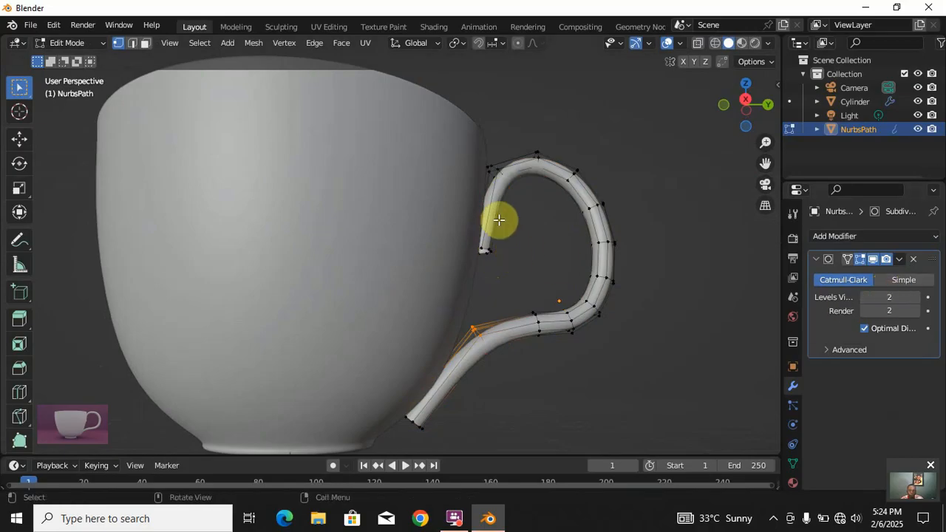
pyautogui.press('z')
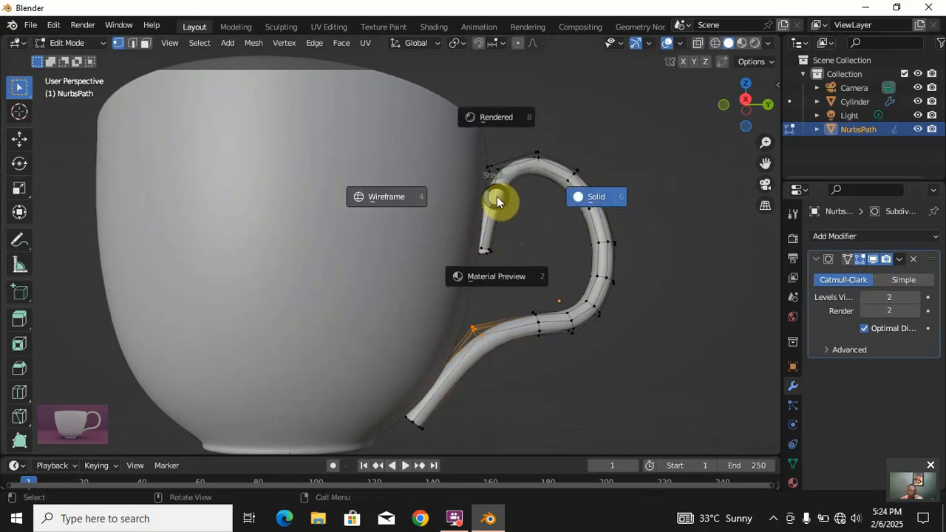
pyautogui.click(379, 198)
pyautogui.moveTo(487, 248); pyautogui.dragTo(478, 157, button='middle')
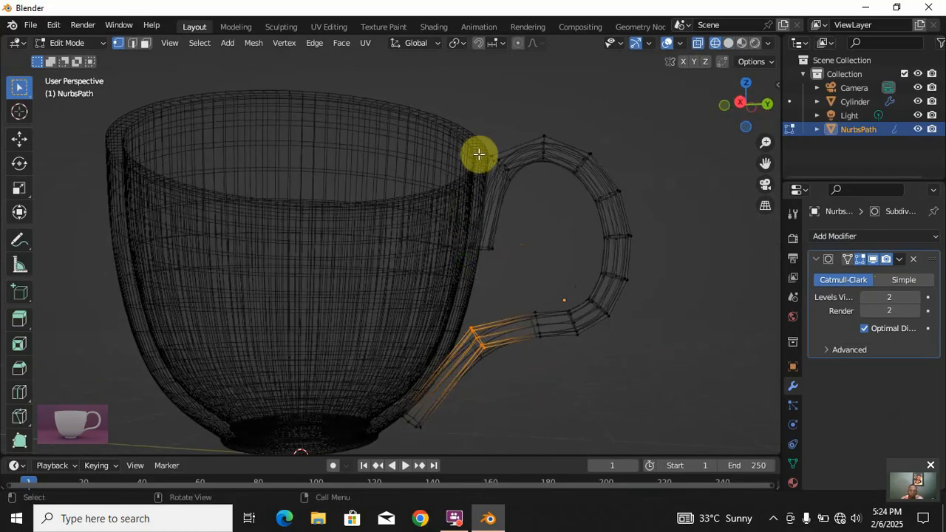
pyautogui.moveTo(469, 137); pyautogui.dragTo(519, 289)
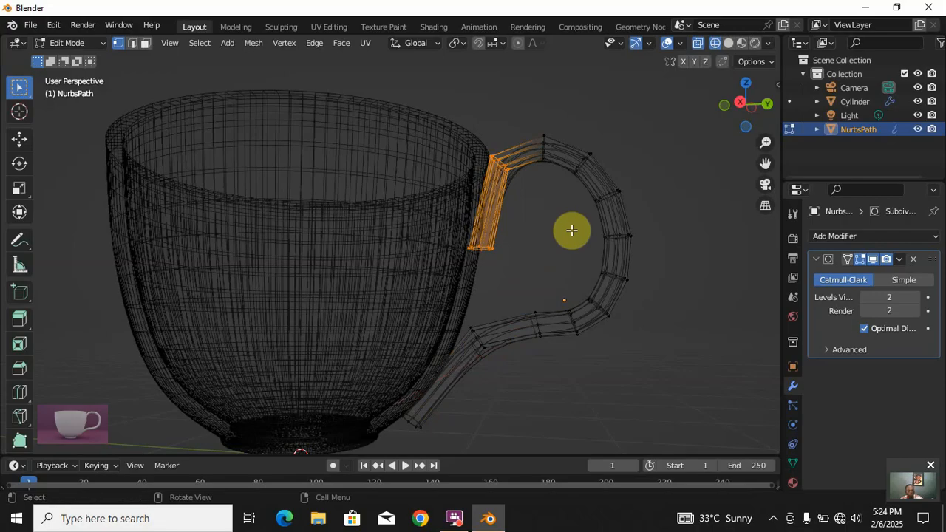
pyautogui.press('s')
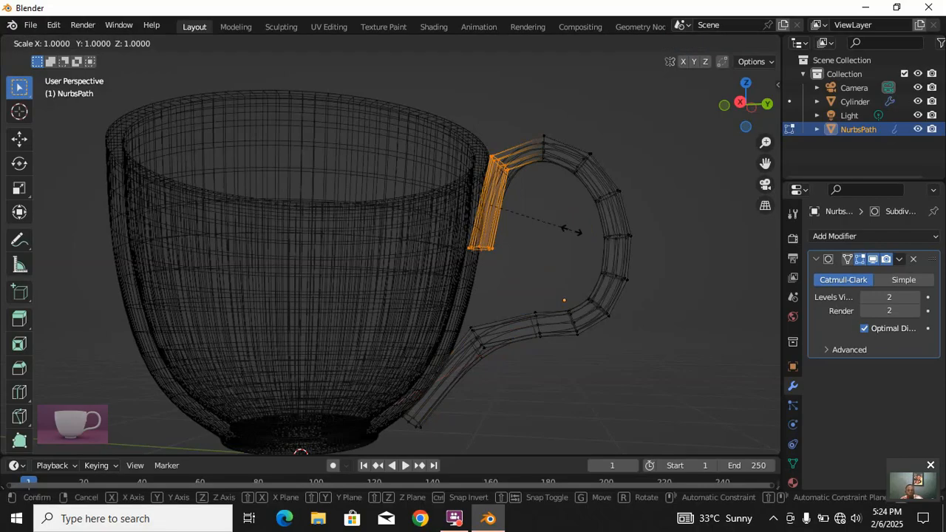
pyautogui.press('x')
pyautogui.press('y')
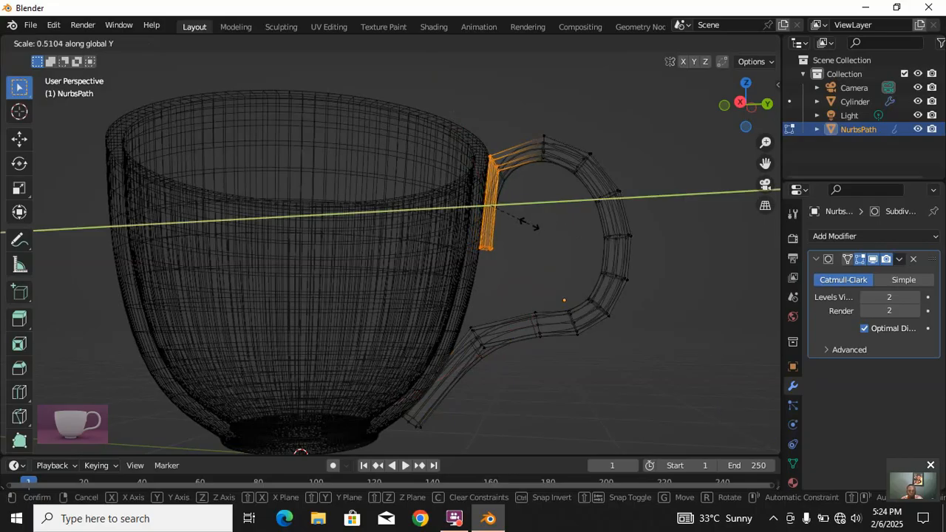
pyautogui.click(528, 224)
# - With solid shading on, move the flattened upper end of the handle about 0.04 m against the cup wall
pyautogui.press('Tab')
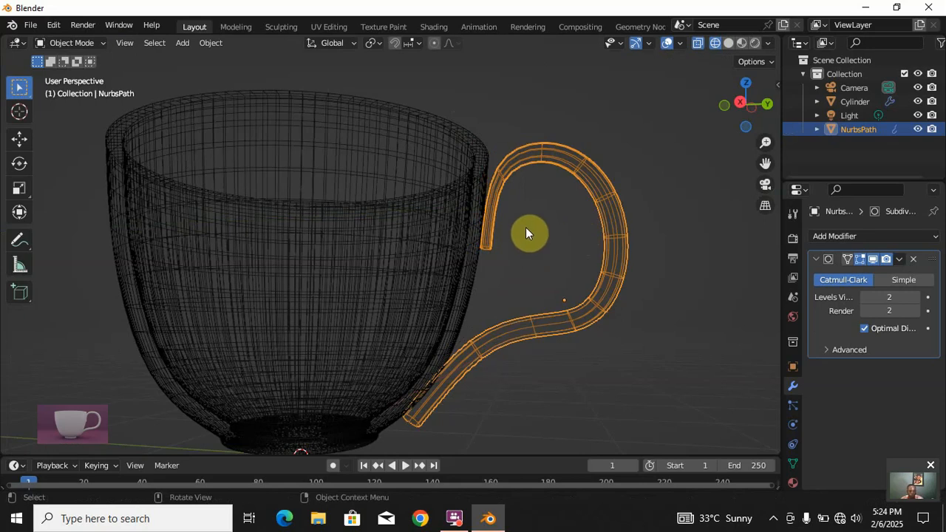
pyautogui.press('z')
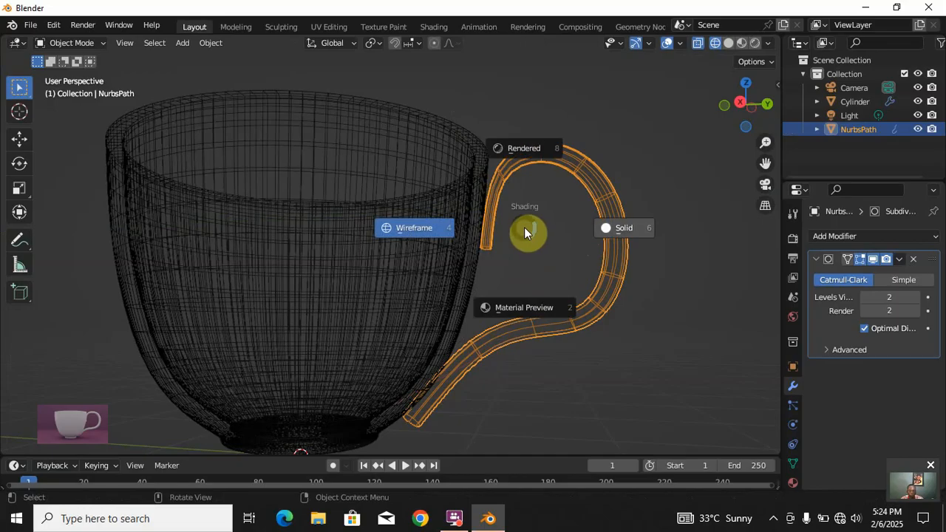
pyautogui.click(636, 230)
pyautogui.moveTo(603, 243); pyautogui.dragTo(545, 244, button='middle')
pyautogui.scroll(3, 510, 257)
pyautogui.press('Tab')
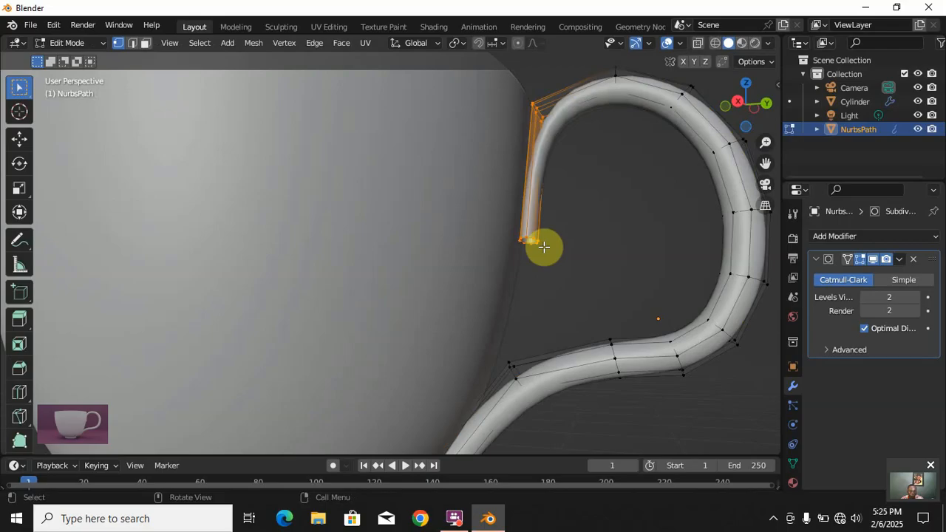
pyautogui.press('g')
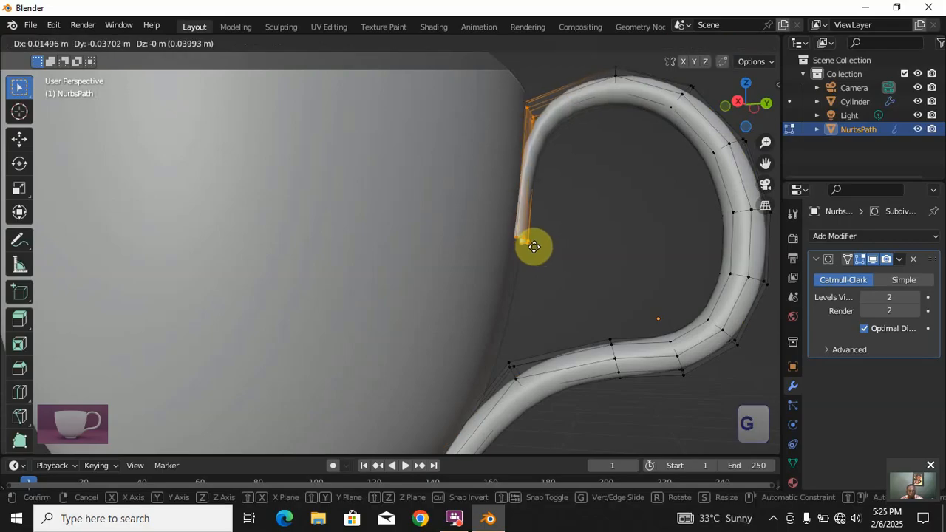
pyautogui.click(535, 247)
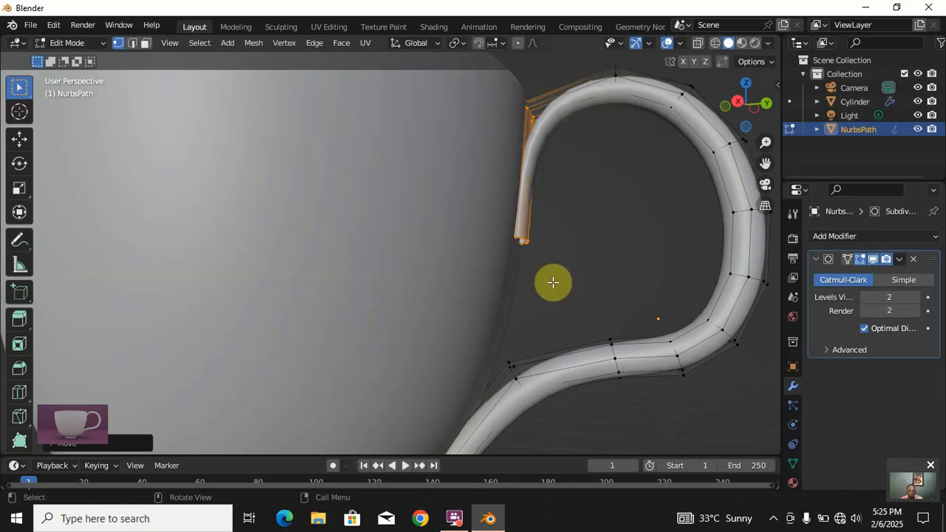
# - In wireframe view, select the handle's lower end vertices and move them outward and slightly up from the cup wall
pyautogui.scroll(-3, 574, 362)
pyautogui.moveTo(574, 361); pyautogui.dragTo(580, 338, button='middle')
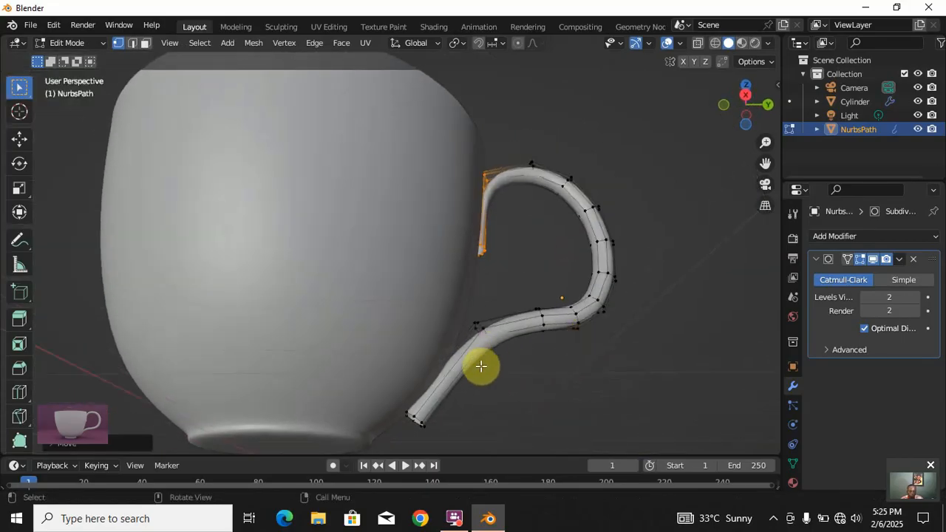
pyautogui.press('z')
pyautogui.click(360, 364)
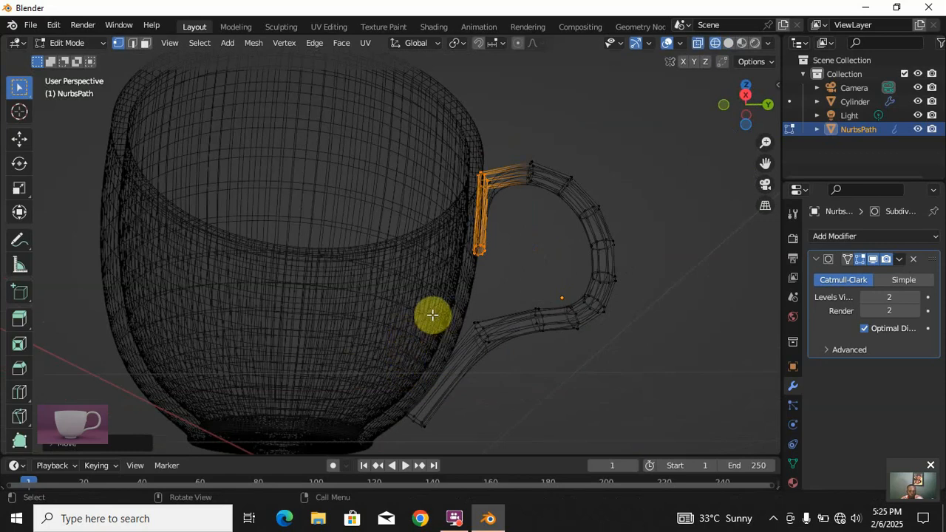
pyautogui.moveTo(347, 334); pyautogui.dragTo(448, 458)
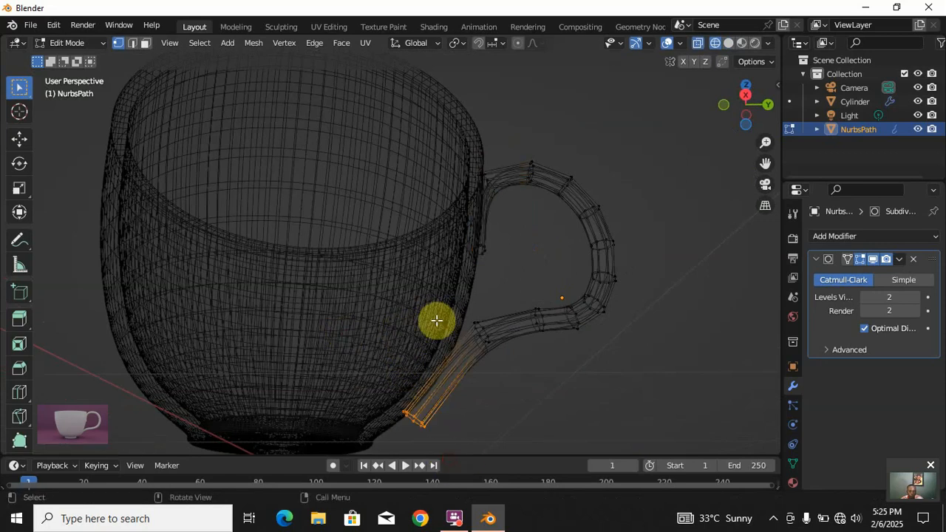
pyautogui.moveTo(432, 308); pyautogui.dragTo(494, 398)
pyautogui.moveTo(421, 425); pyautogui.dragTo(399, 389)
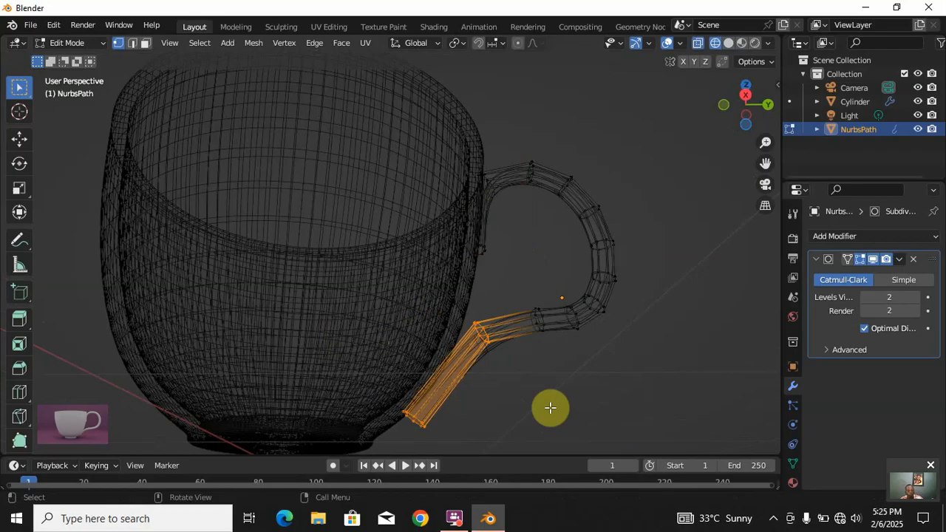
pyautogui.moveTo(397, 382); pyautogui.dragTo(448, 451)
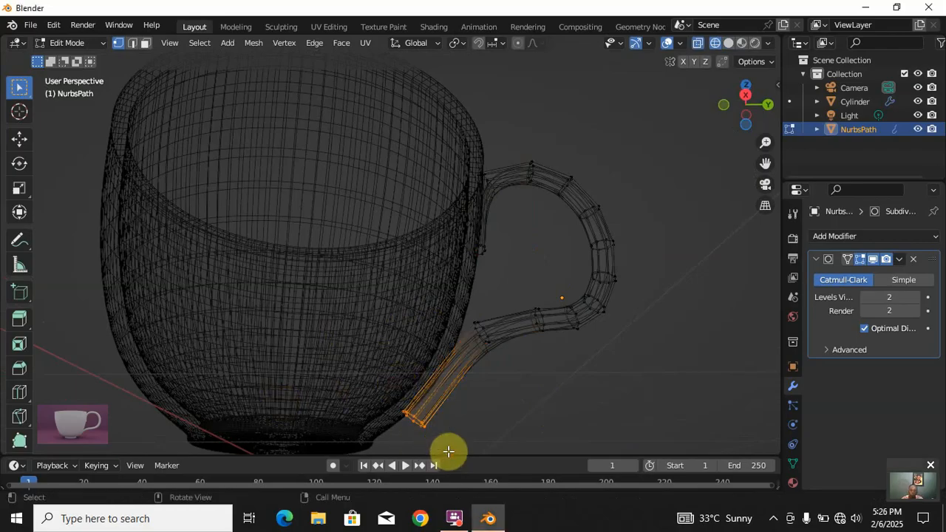
pyautogui.press('g')
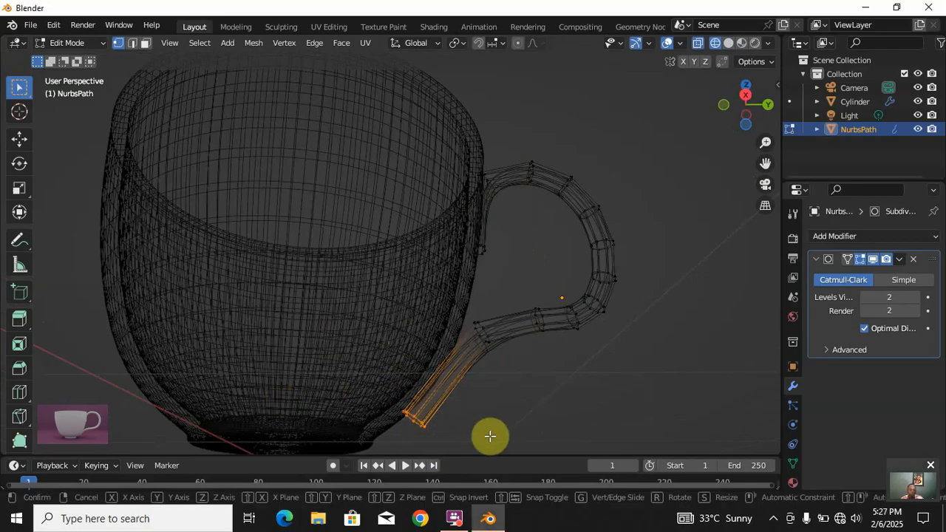
pyautogui.click(530, 416)
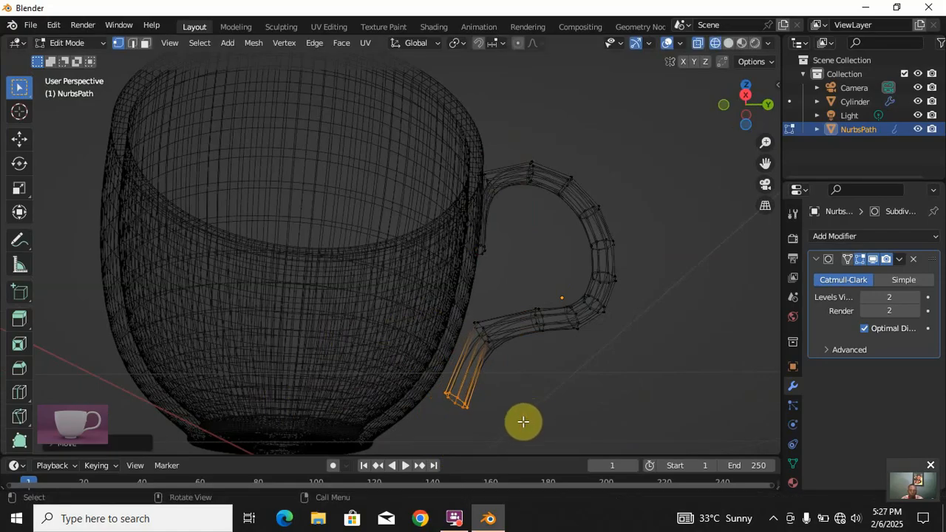
# - In right orthographic view, rotate the handle's lower end about the global Y axis, and by about -19.67 degrees about global Z
pyautogui.press('KP_3')
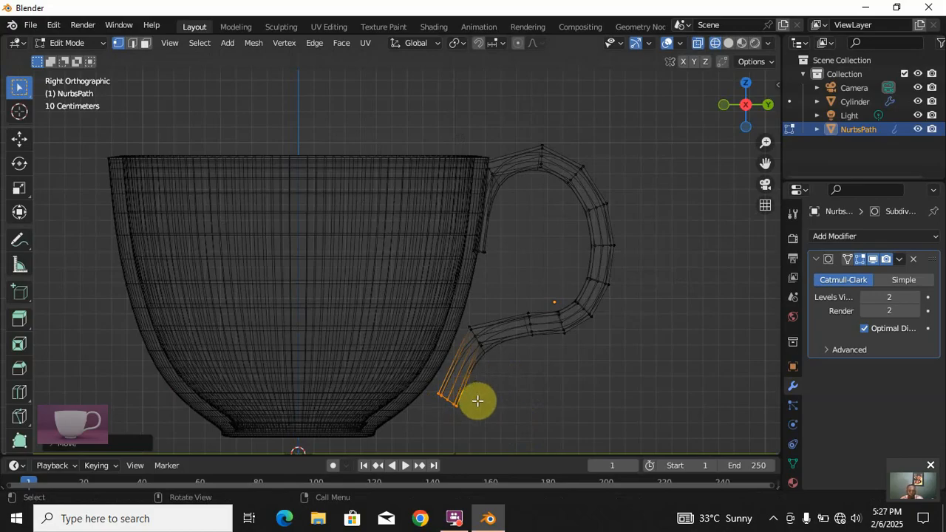
pyautogui.press('r')
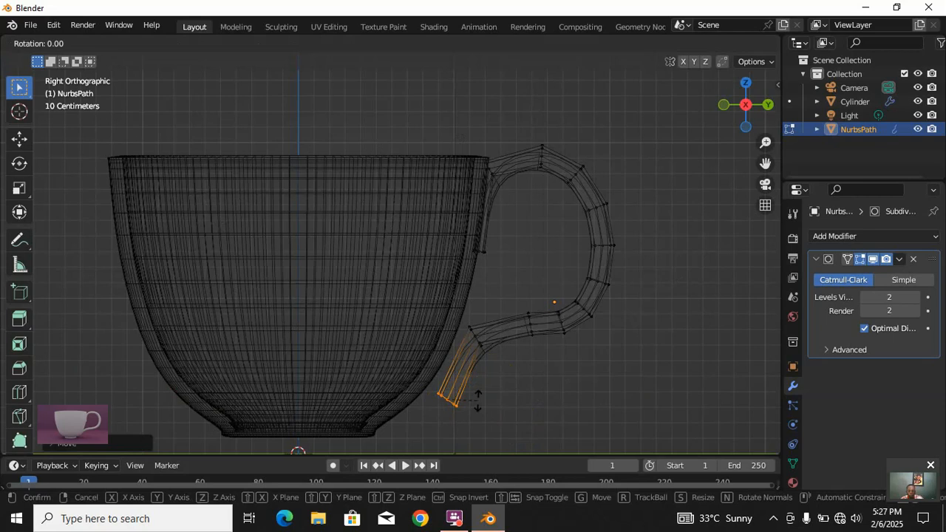
pyautogui.press('y')
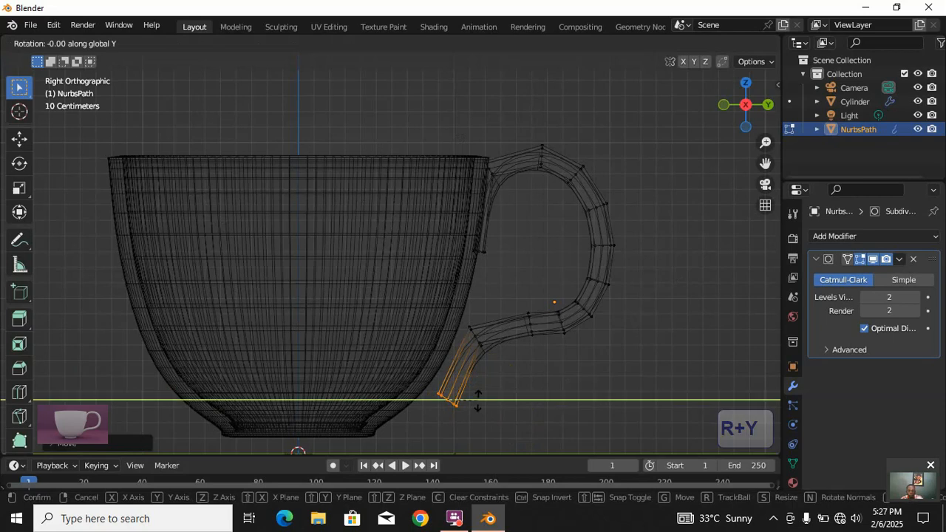
pyautogui.click(514, 447)
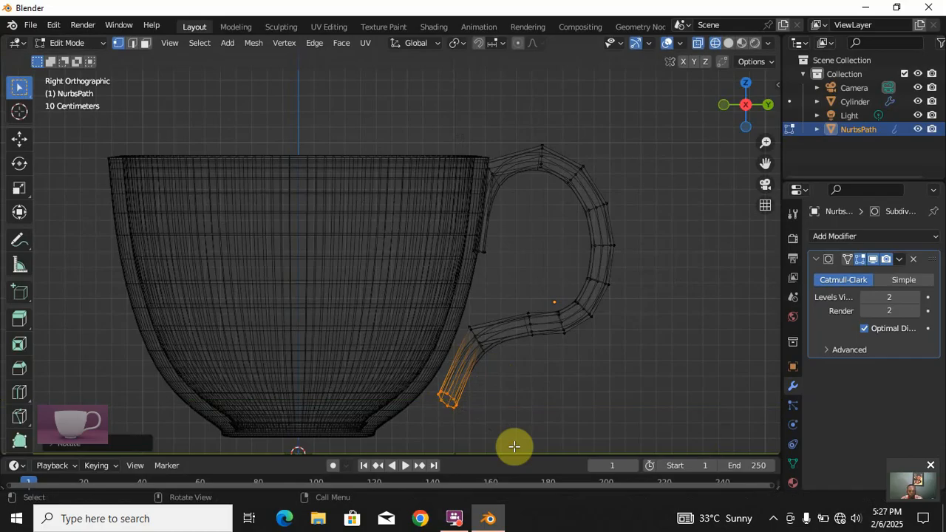
pyautogui.press('r')
pyautogui.press('z')
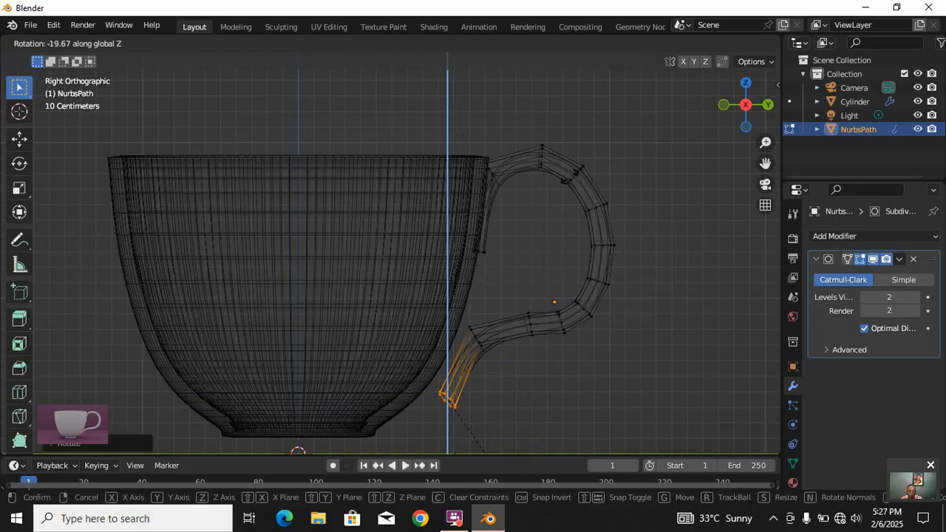
pyautogui.click(570, 175)
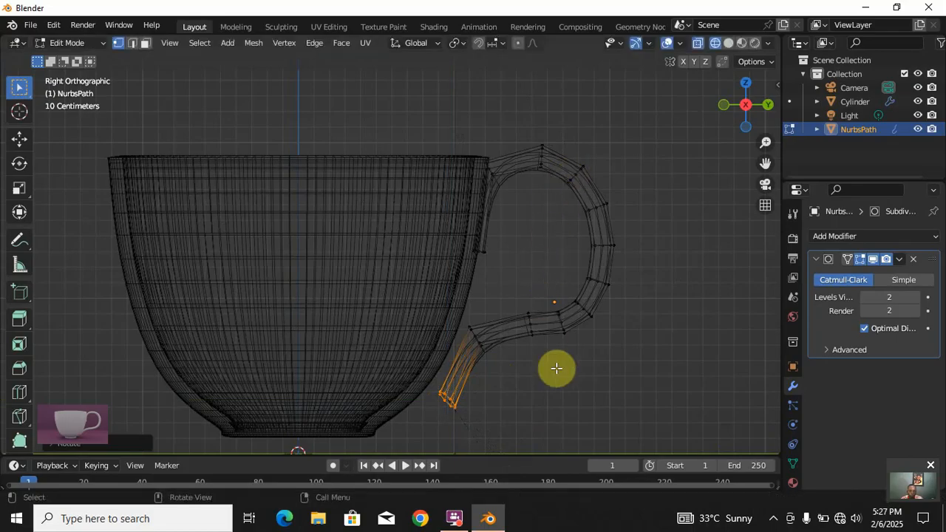
# - Scale the handle's lower end vertices to about 0.54 along the global Y axis
pyautogui.press('s')
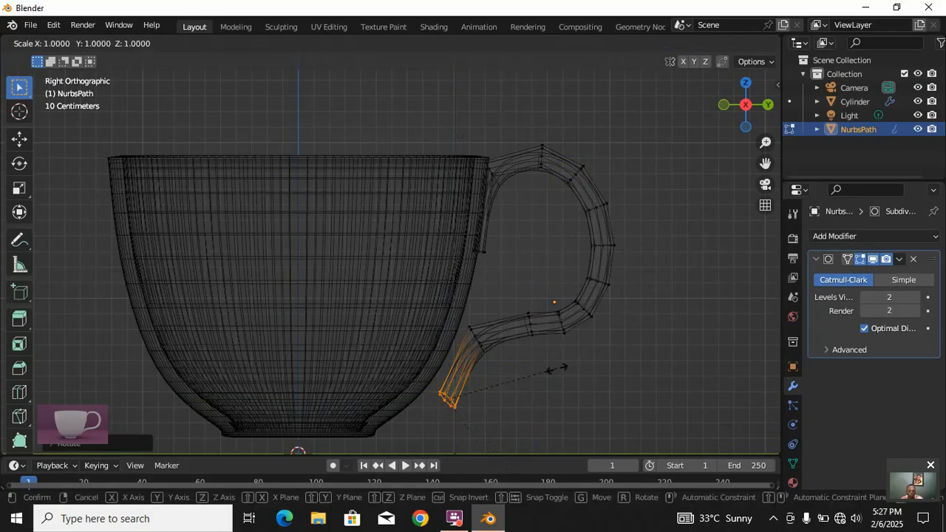
pyautogui.press('y')
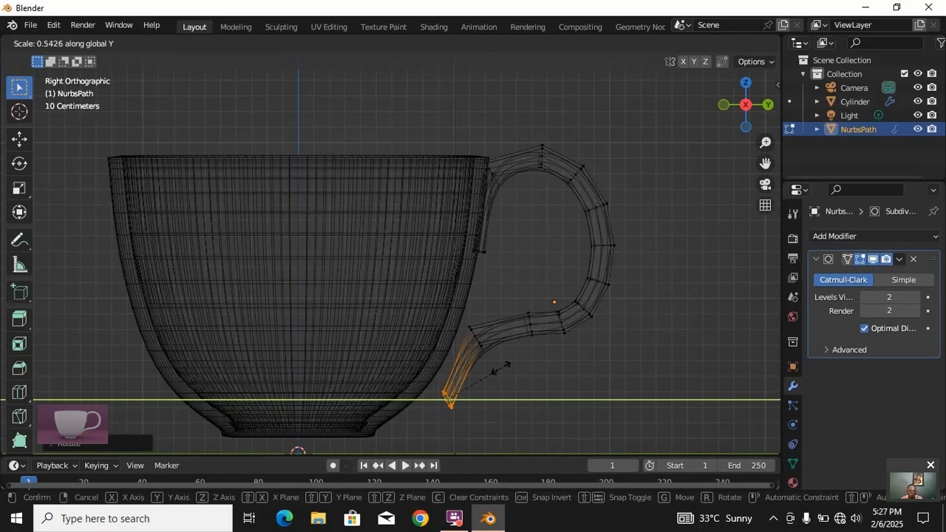
pyautogui.click(501, 368)
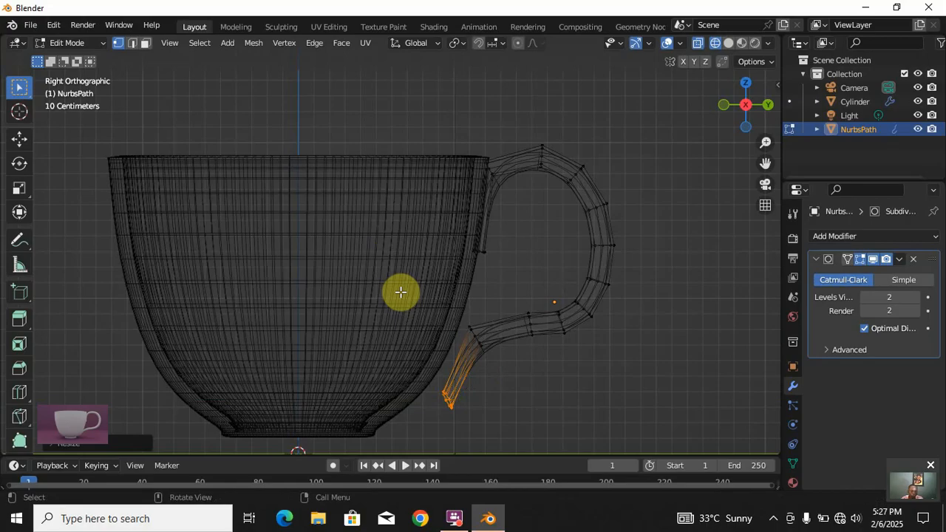
# - Move the handle's lower bend and end about 0.087 m toward the cup wall, and the end vertices alone about 0.046 m further
pyautogui.moveTo(400, 292); pyautogui.dragTo(517, 442)
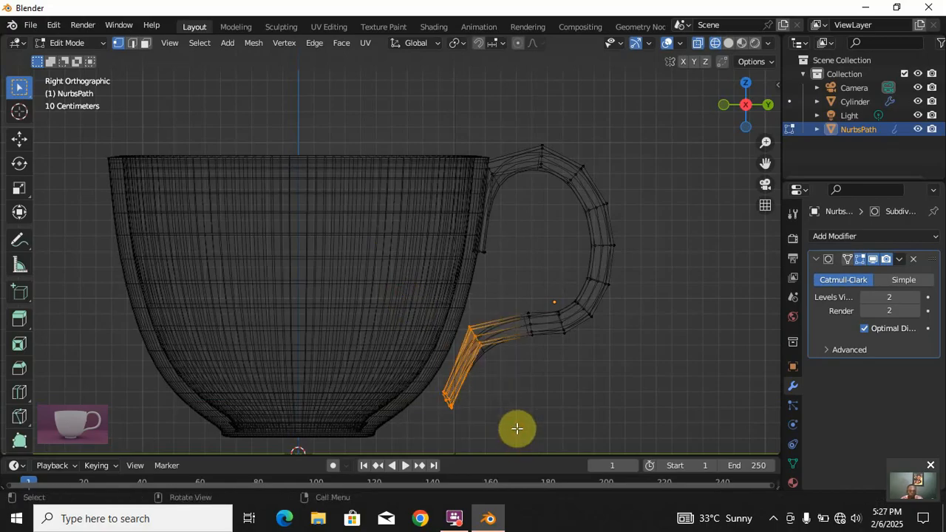
pyautogui.press('g')
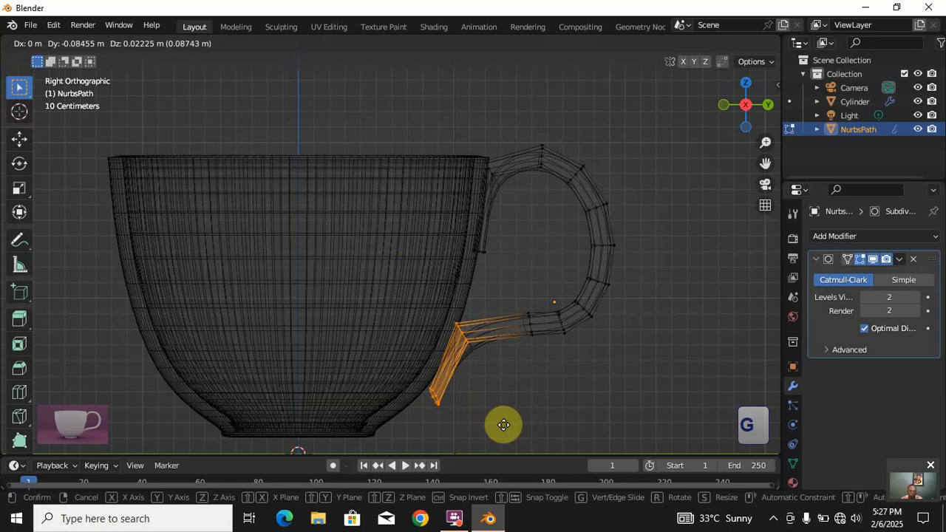
pyautogui.click(501, 424)
pyautogui.moveTo(425, 359); pyautogui.dragTo(477, 429)
pyautogui.press('g')
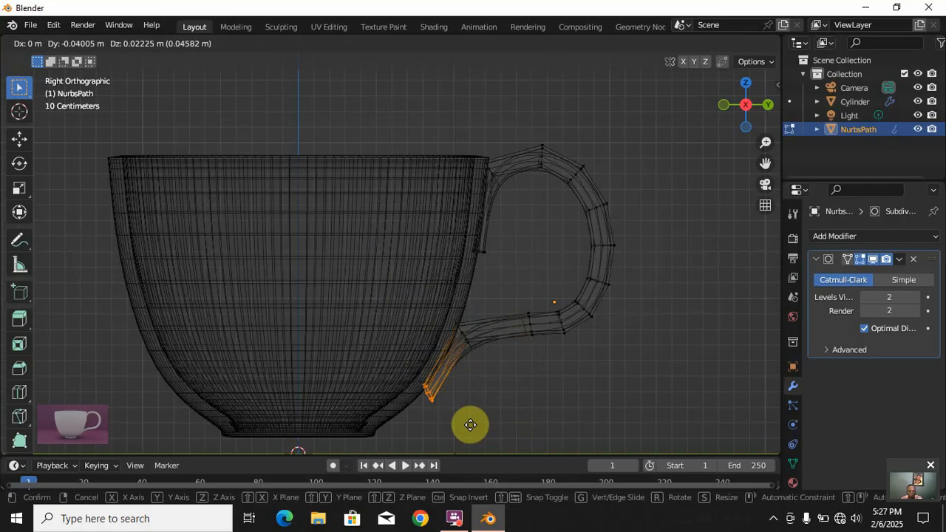
pyautogui.click(470, 425)
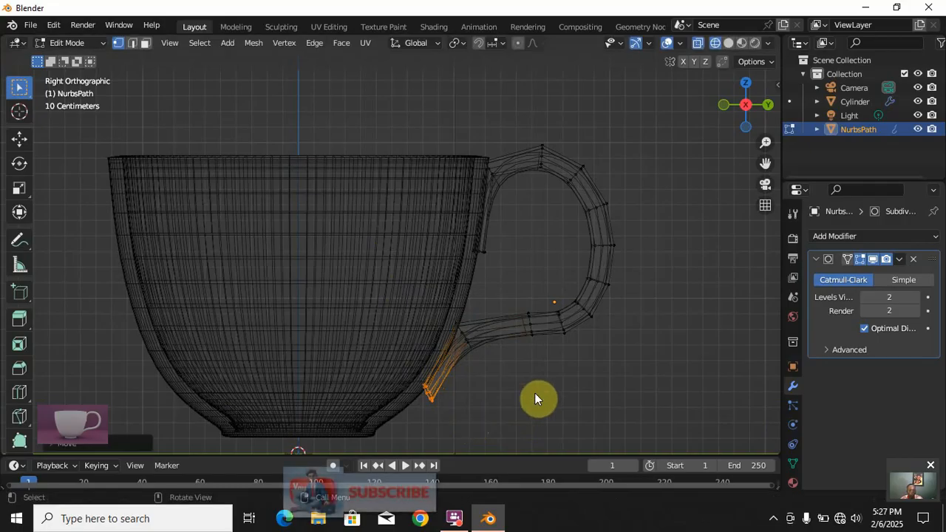
# - Return to Object Mode and display the cup and handle with solid shading
pyautogui.press('Tab')
pyautogui.press('z')
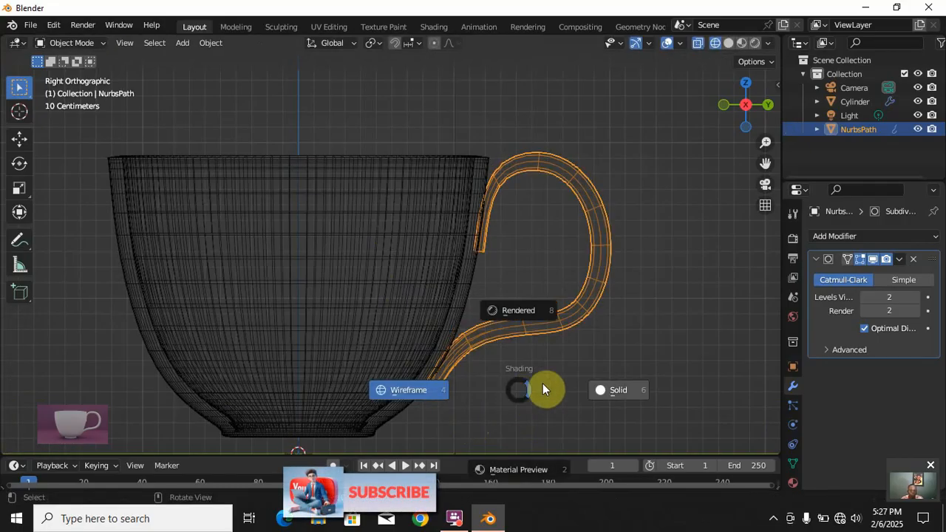
pyautogui.click(628, 390)
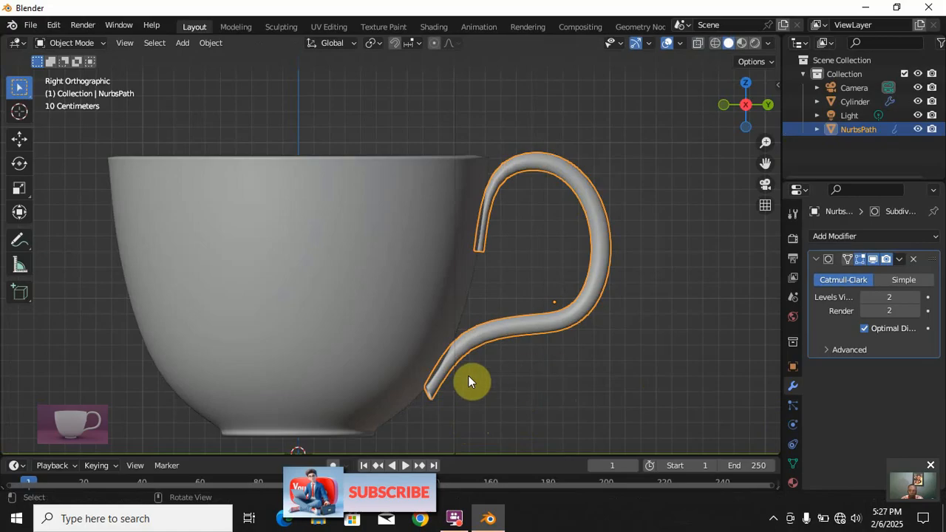
pyautogui.moveTo(474, 393); pyautogui.dragTo(465, 372, button='middle')
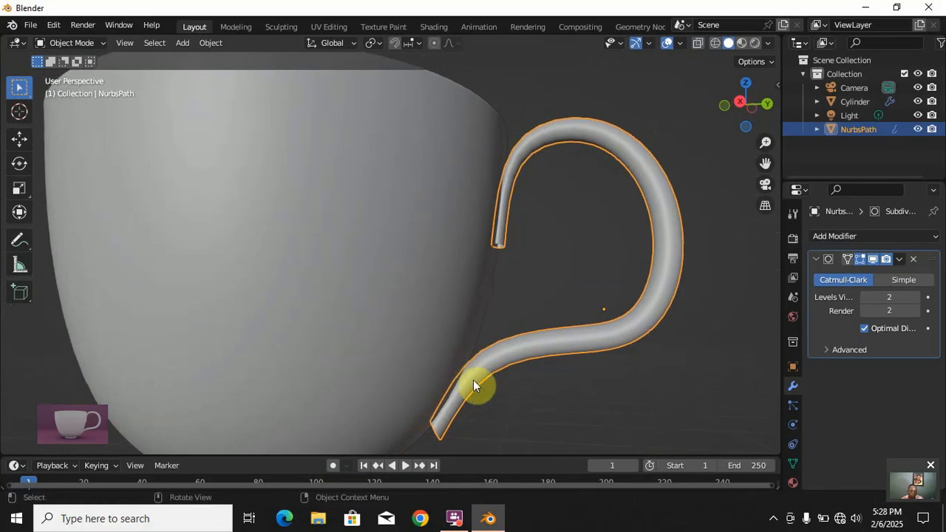
# - In Edit Mode, move the handle's lower end about 0.02 m toward the cup and about 0.075 m down along the wall
pyautogui.press('Tab')
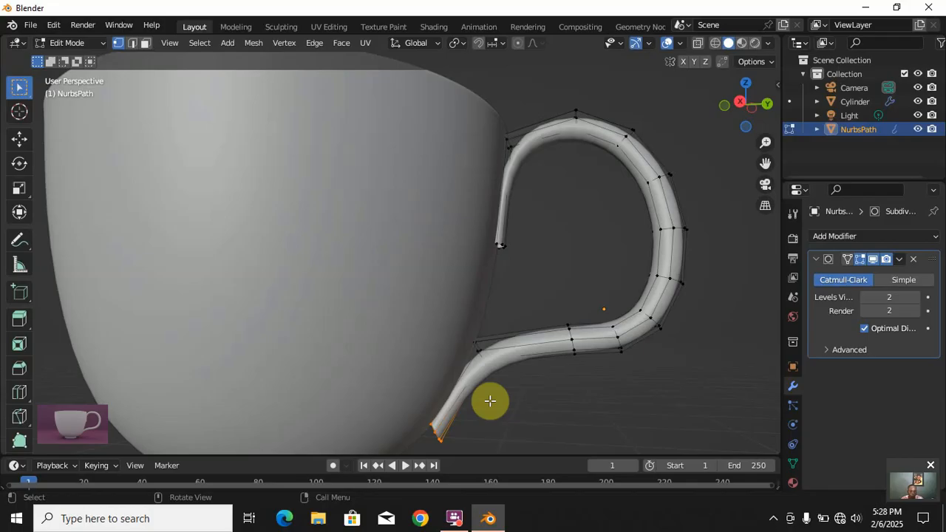
pyautogui.press('g')
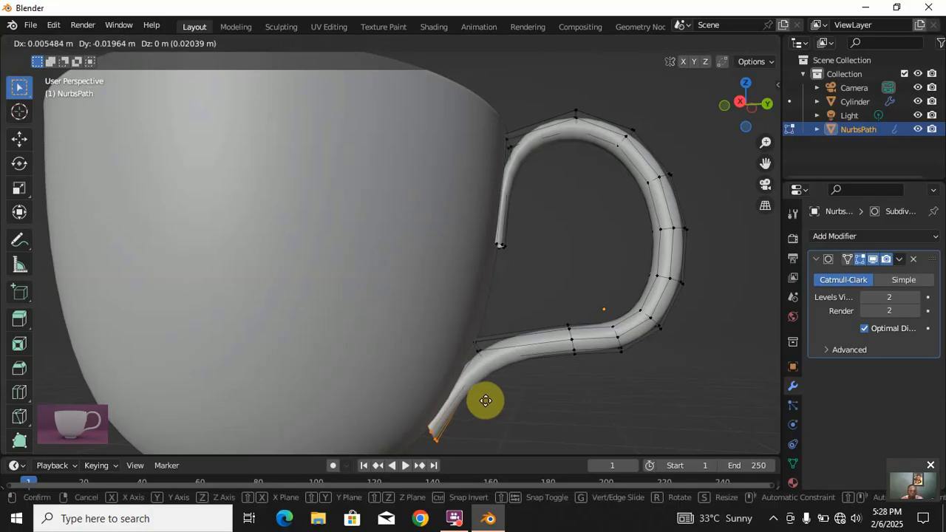
pyautogui.click(486, 400)
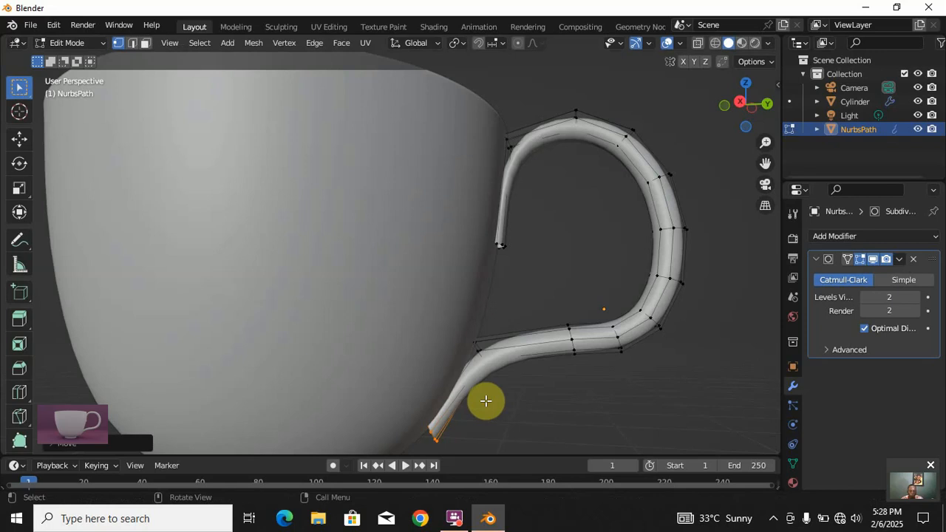
pyautogui.press('g')
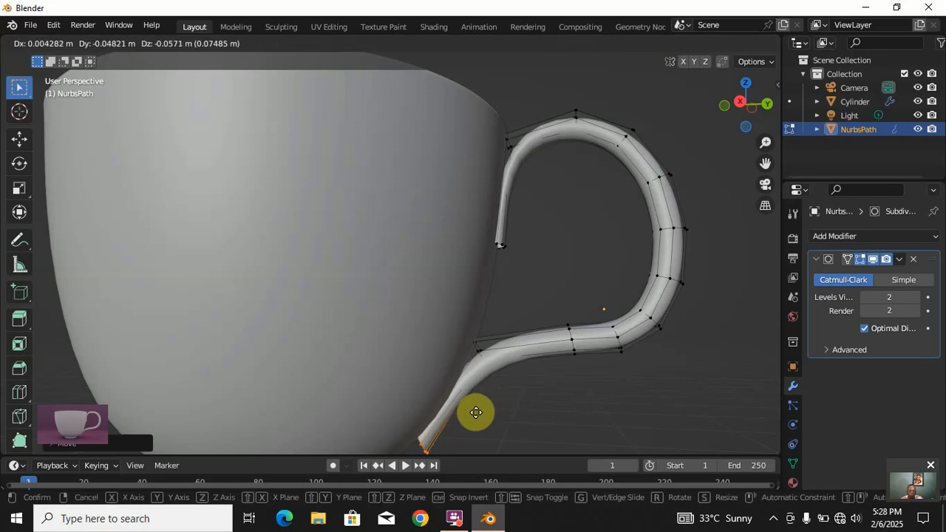
pyautogui.click(476, 412)
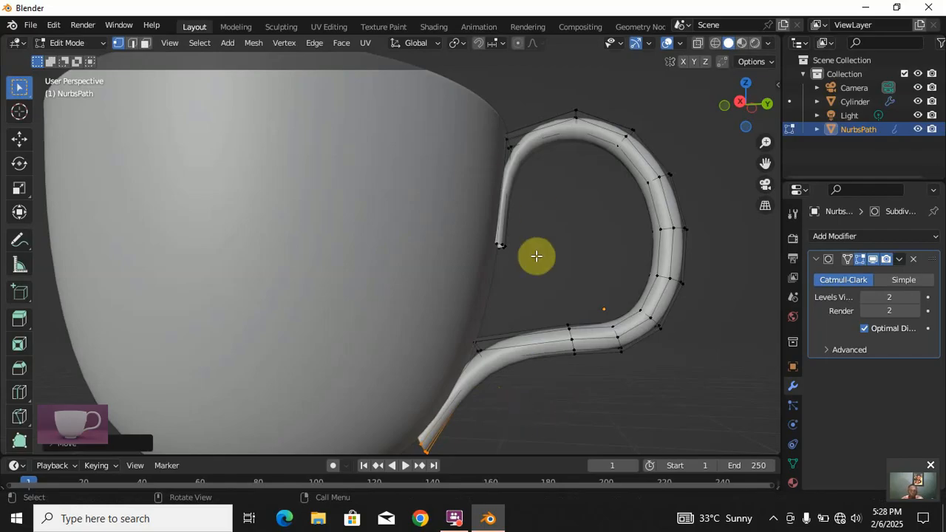
# - Fill the open edge loop at the handle's upper end with a face and bevel it about 0.079 m with 3 segments
pyautogui.scroll(2, 499, 278)
pyautogui.moveTo(729, 211); pyautogui.dragTo(631, 195, button='middle')
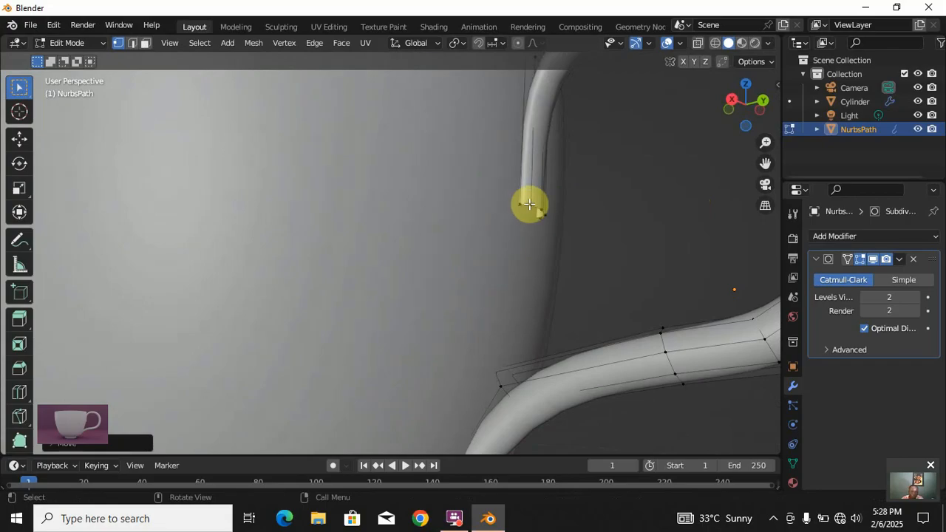
pyautogui.click(530, 204)
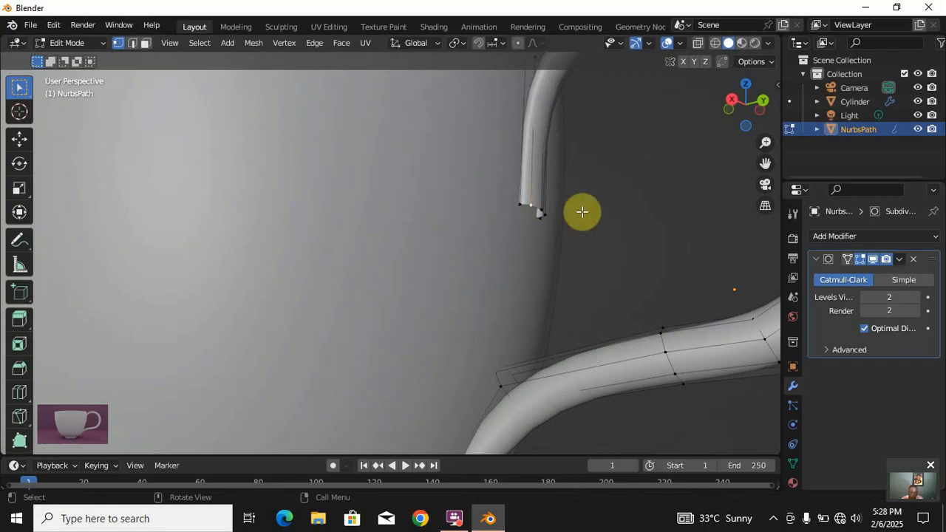
pyautogui.keyDown('alt'); pyautogui.click(532, 205); pyautogui.keyUp('alt')
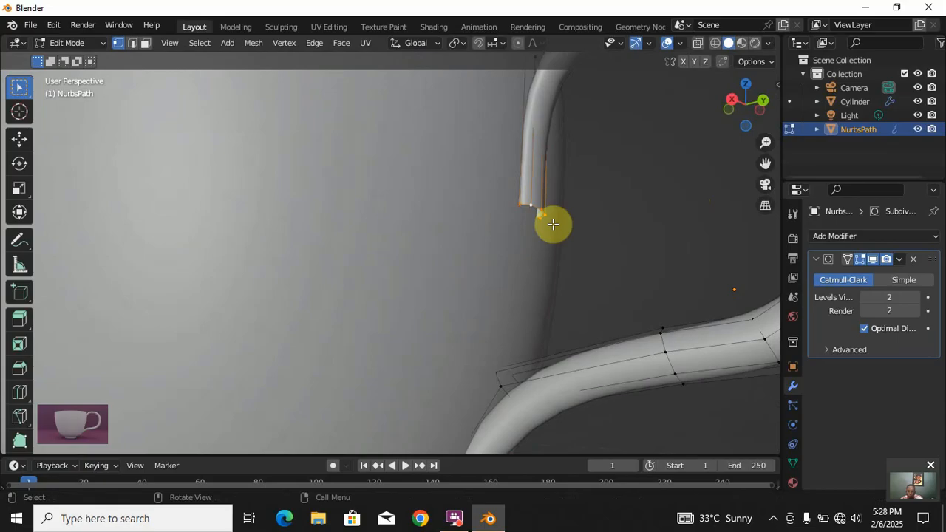
pyautogui.press('f')
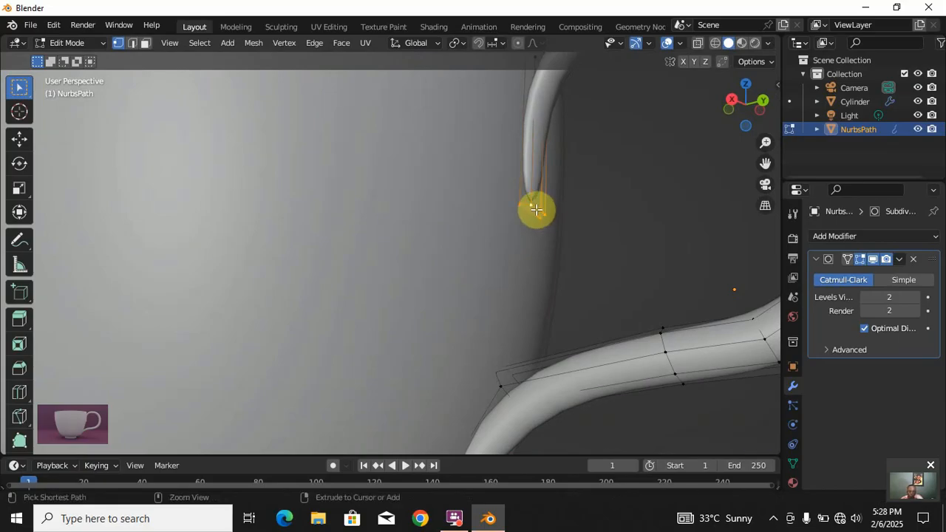
pyautogui.hotkey('ctrl', 'b')
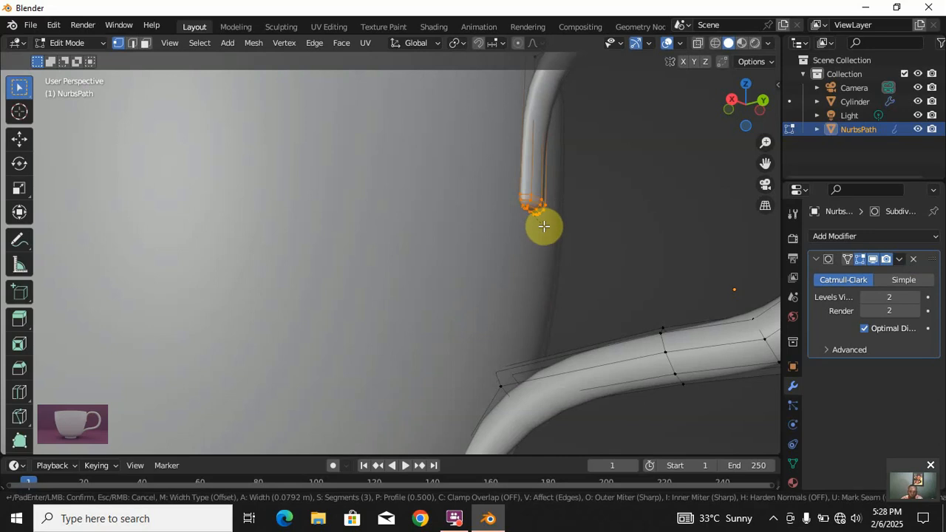
pyautogui.click(544, 227)
pyautogui.scroll(-4, 547, 268)
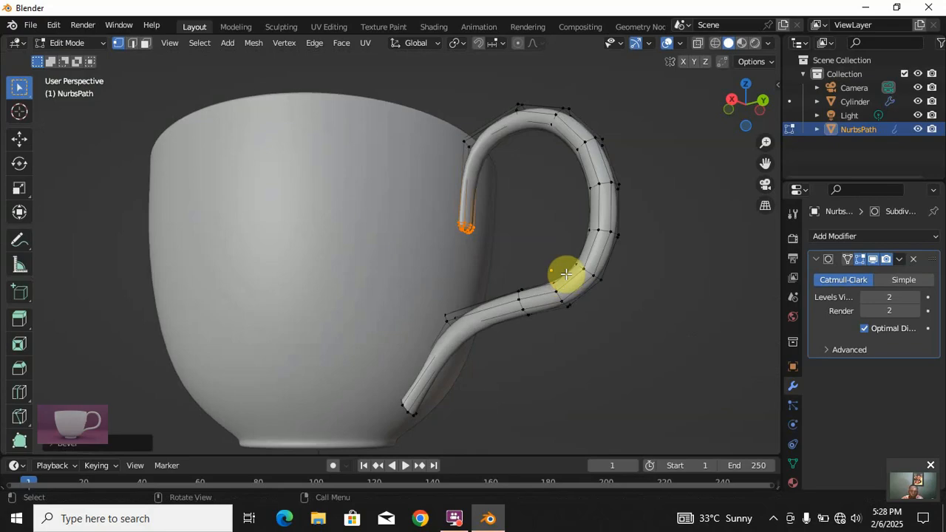
pyautogui.moveTo(566, 274)
pyautogui.mouseDown(button='middle')
pyautogui.moveTo(500, 291)
pyautogui.moveTo(566, 258)
pyautogui.mouseUp(button='middle')
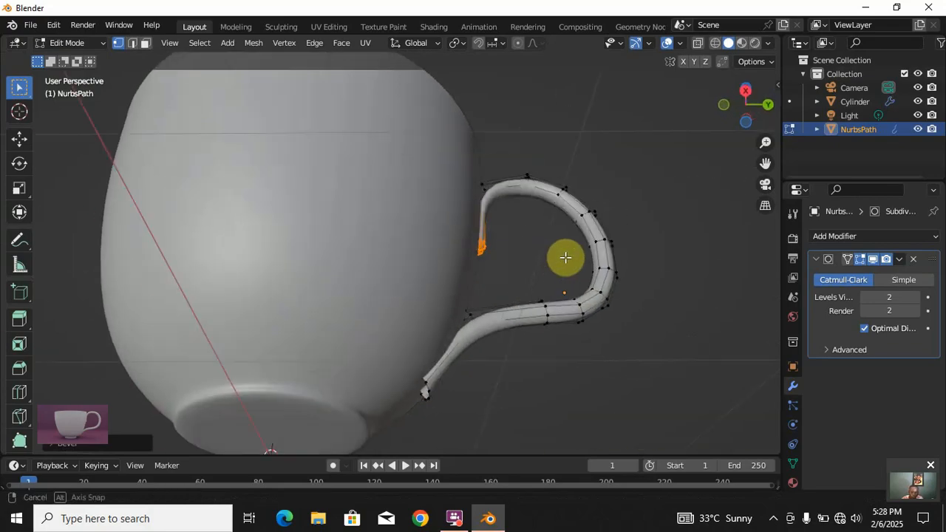
# - Fill the open edge loop at the handle's lower end with a face and bevel it about 0.067 m with 3 segments
pyautogui.click(427, 381)
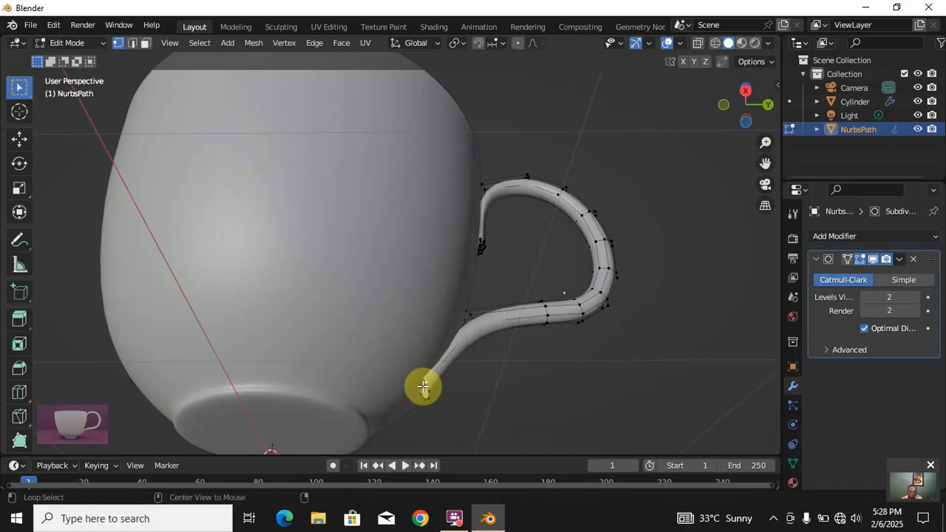
pyautogui.keyDown('alt'); pyautogui.click(425, 382); pyautogui.keyUp('alt')
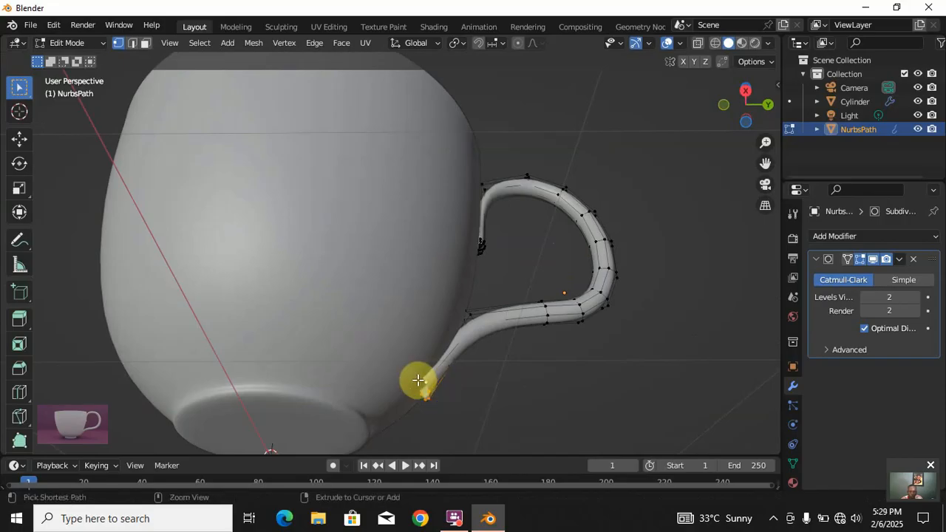
pyautogui.hotkey('ctrl', 'b')
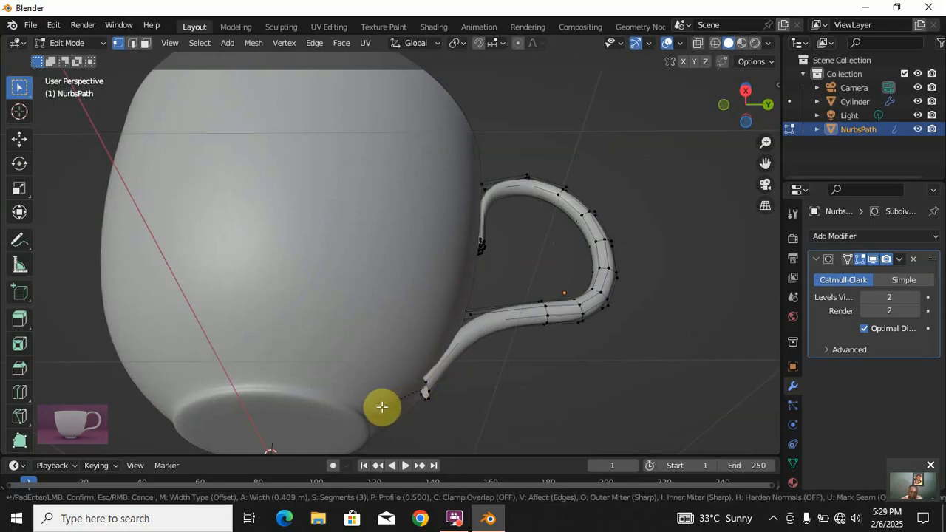
pyautogui.click(426, 408)
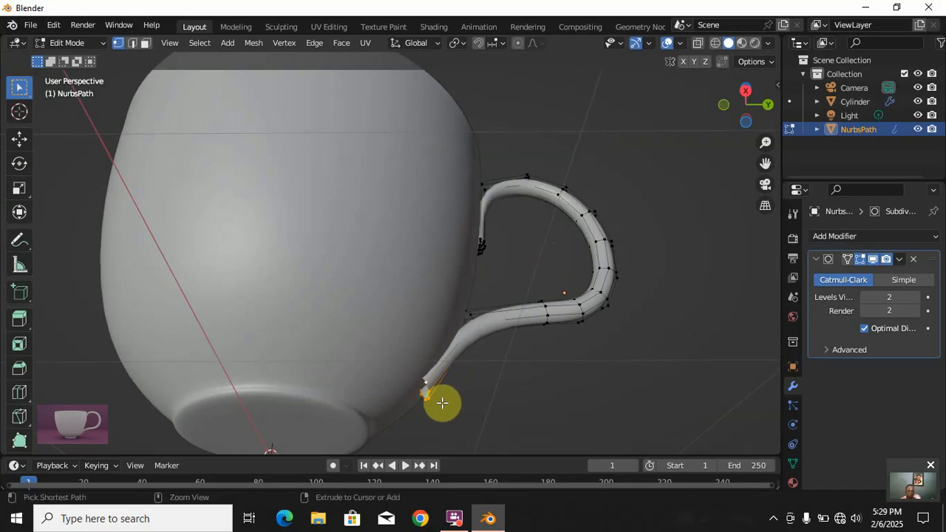
pyautogui.hotkey('ctrl', 'b')
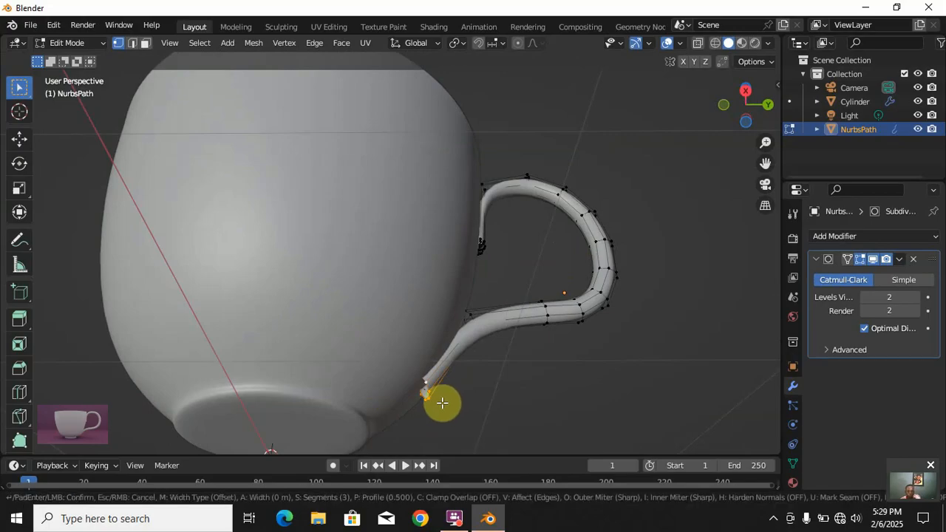
pyautogui.press('Escape')
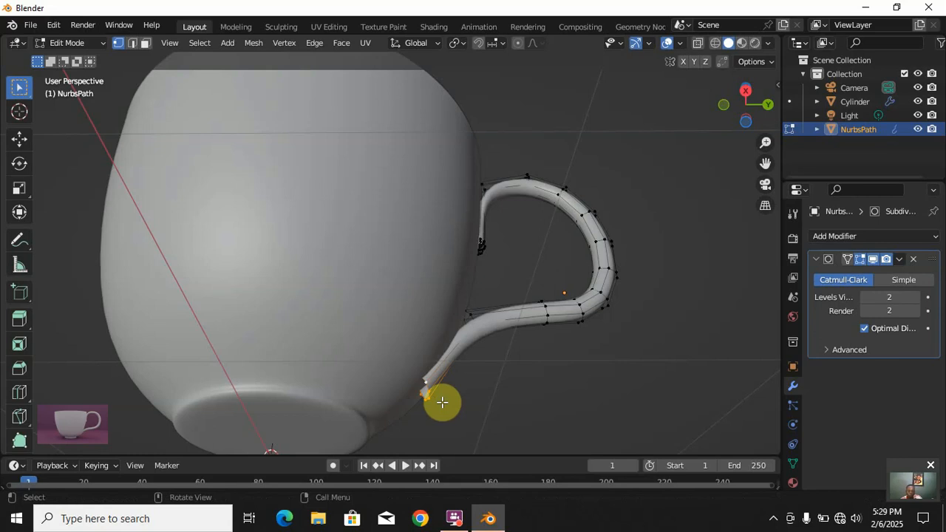
pyautogui.press('f')
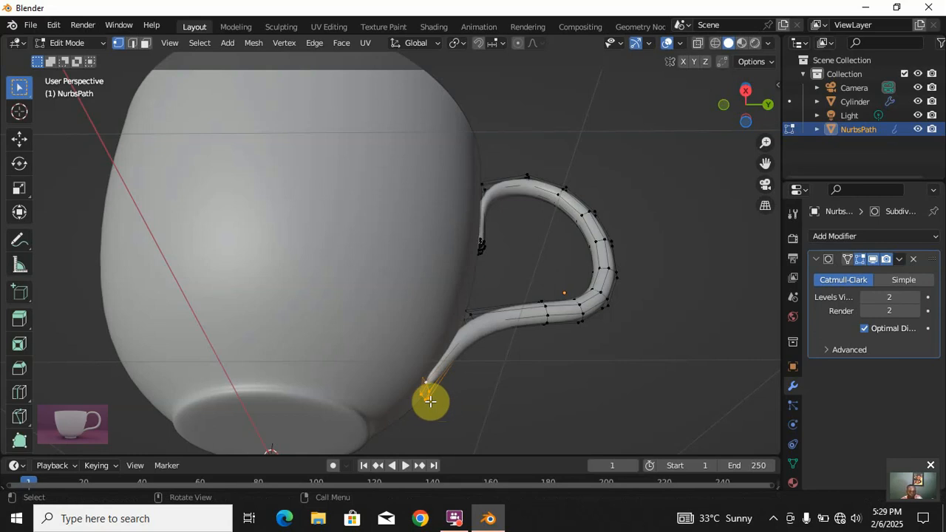
pyautogui.hotkey('ctrl', 'b')
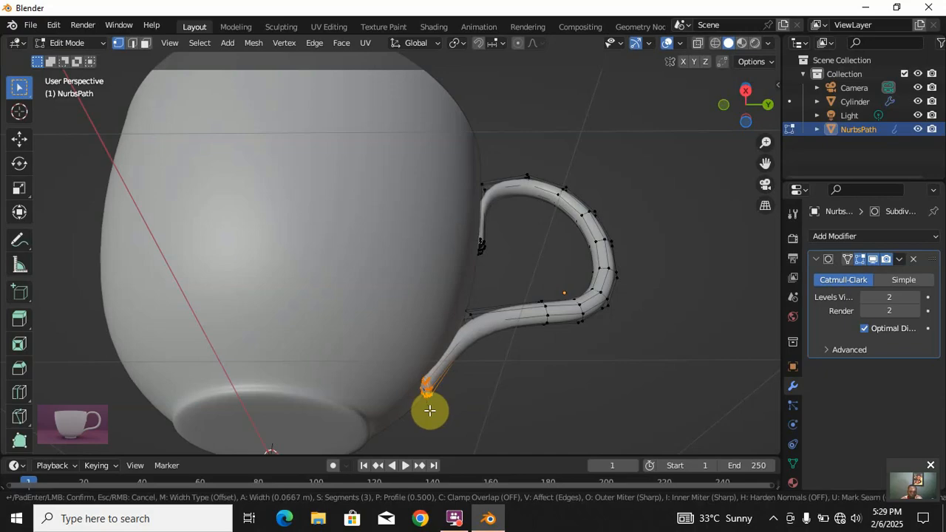
pyautogui.click(428, 412)
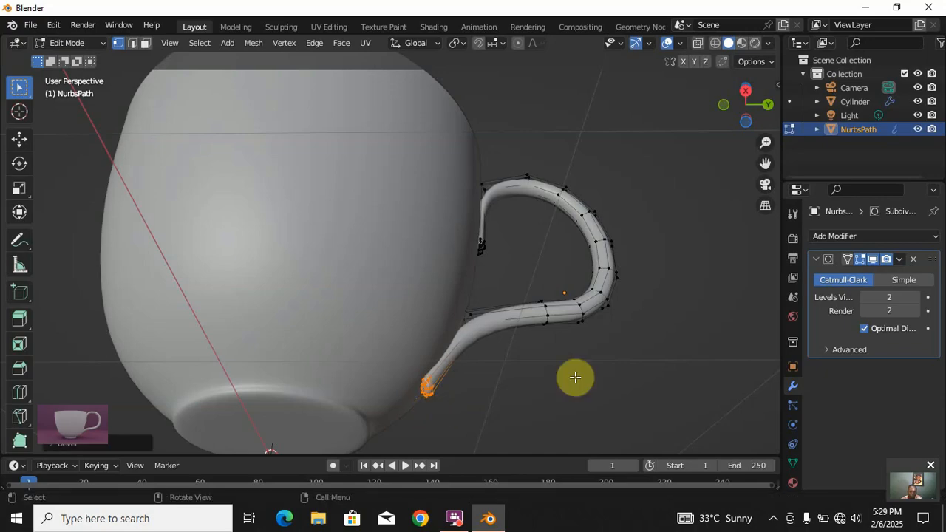
pyautogui.moveTo(555, 360); pyautogui.dragTo(448, 390, button='middle')
pyautogui.press('Tab')
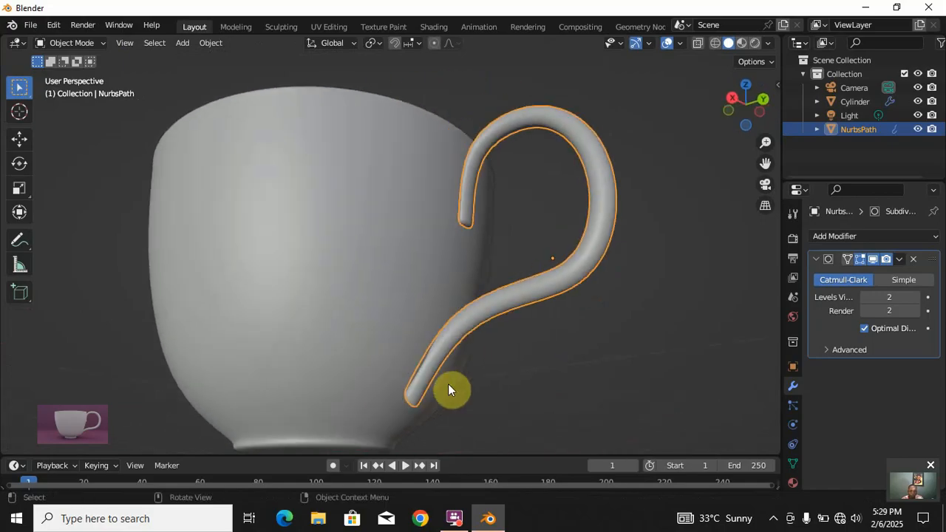
pyautogui.press('Tab')
# - Select the lengthwise edge loops on both sides of the handle and scale them about 1.05 along Z
pyautogui.moveTo(558, 341); pyautogui.dragTo(611, 281, button='middle')
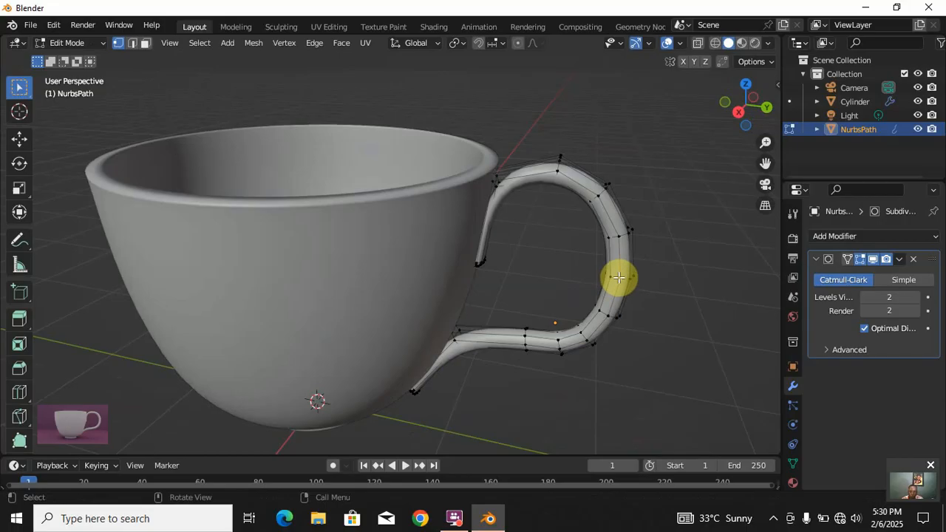
pyautogui.keyDown('alt'); pyautogui.click(619, 278); pyautogui.keyUp('alt')
pyautogui.keyDown('alt'); pyautogui.click(619, 278); pyautogui.keyUp('alt')
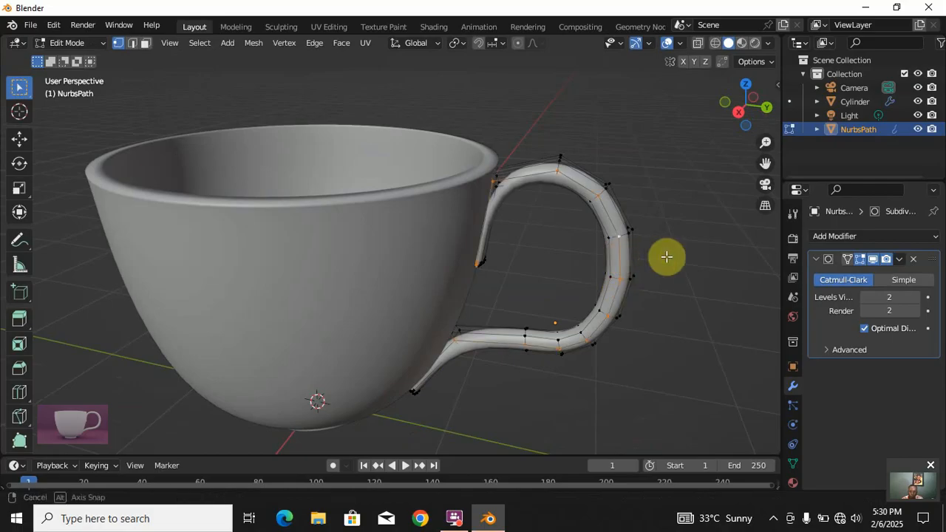
pyautogui.moveTo(665, 258); pyautogui.dragTo(416, 246, button='middle')
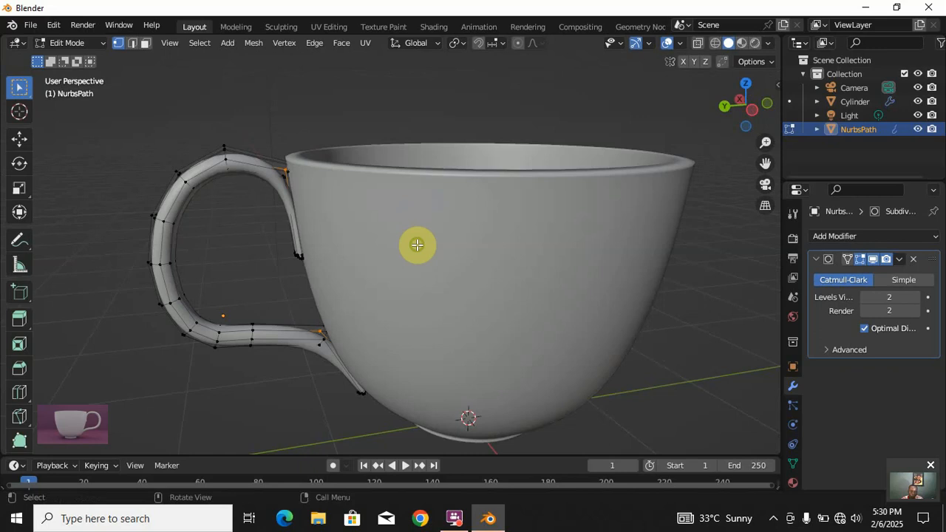
pyautogui.keyDown('alt'); pyautogui.keyDown('shift'); pyautogui.click(160, 247); pyautogui.keyUp('shift'); pyautogui.keyUp('alt')
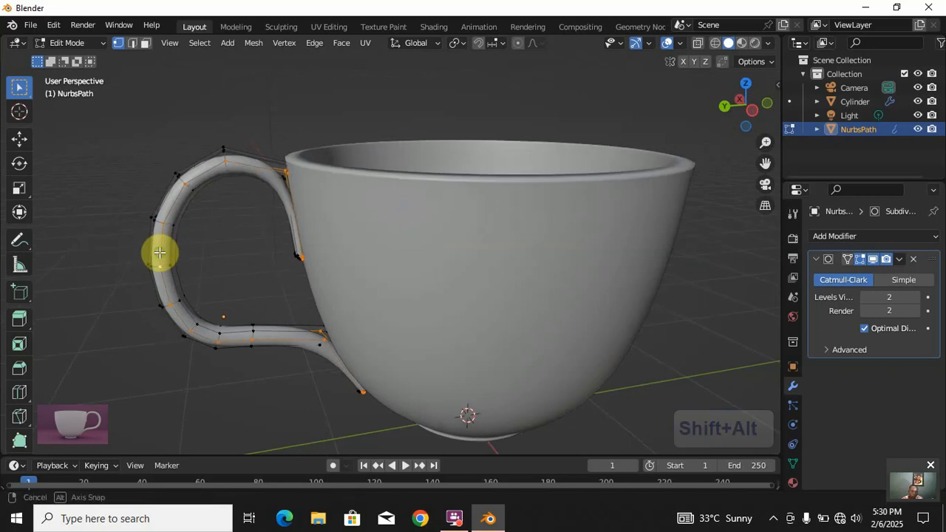
pyautogui.moveTo(159, 253); pyautogui.dragTo(291, 271, button='middle')
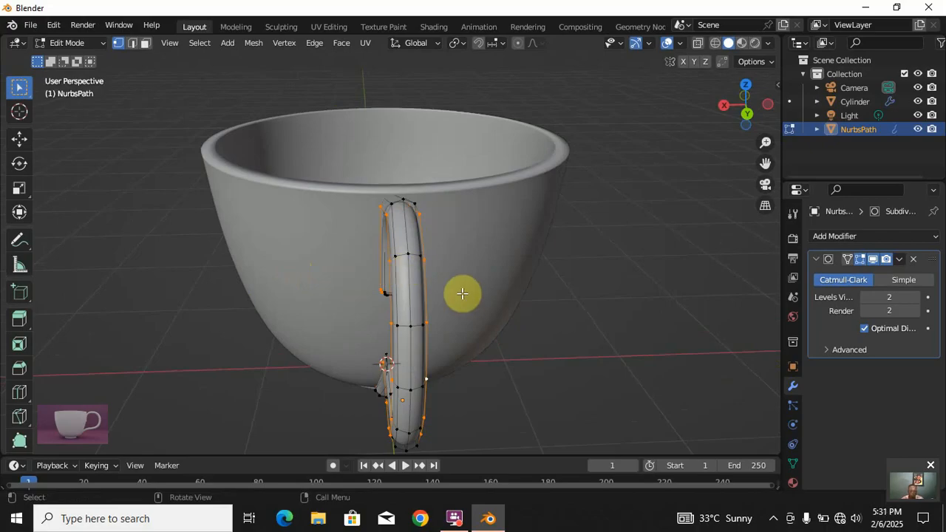
pyautogui.press('s')
pyautogui.press('z')
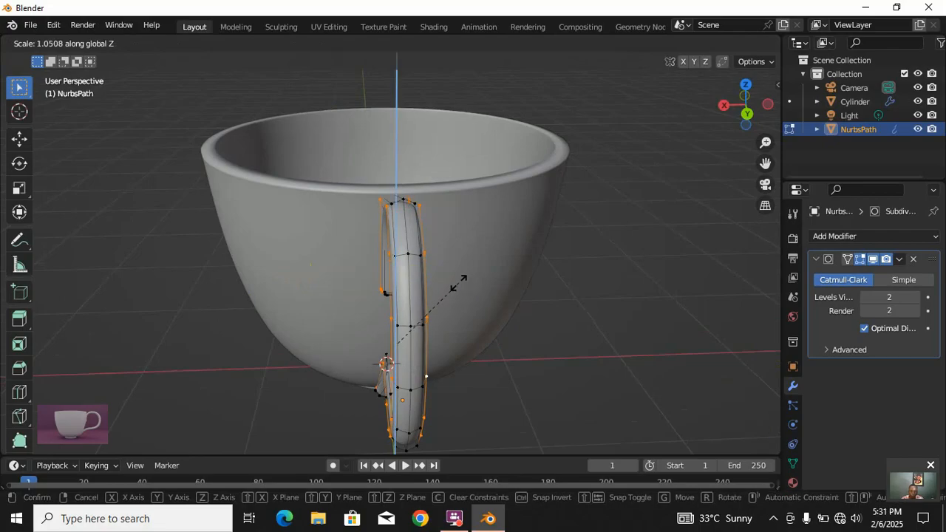
pyautogui.click(458, 284)
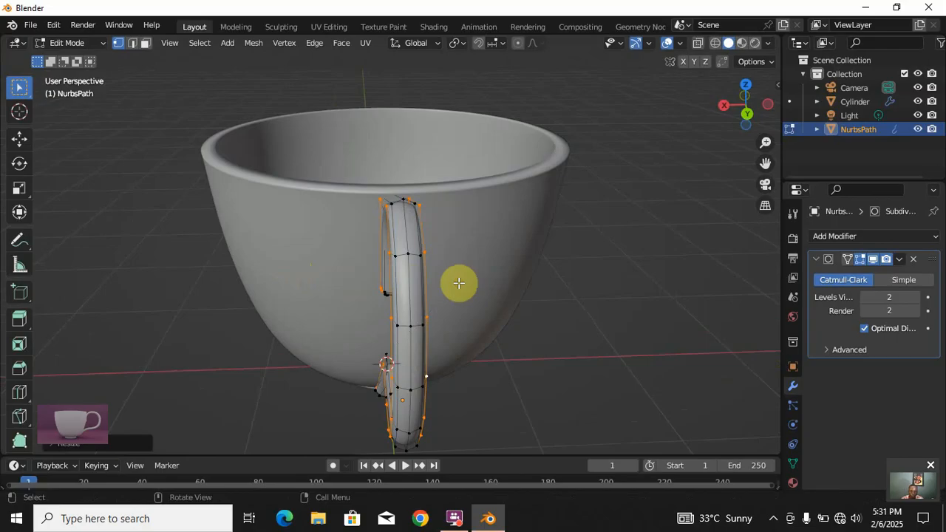
# - Scale the handle's selected side loops about 1.33 along X and return to Object Mode
pyautogui.press('s')
pyautogui.press('y')
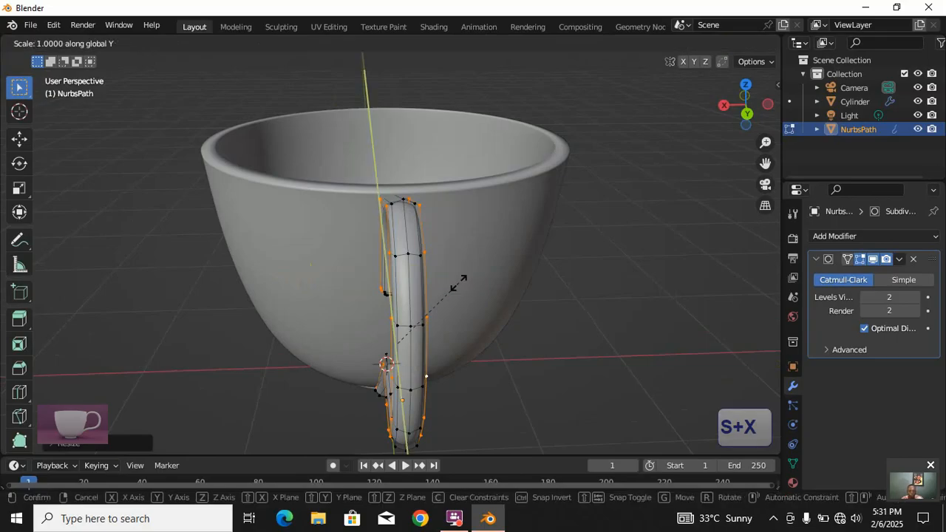
pyautogui.press('x')
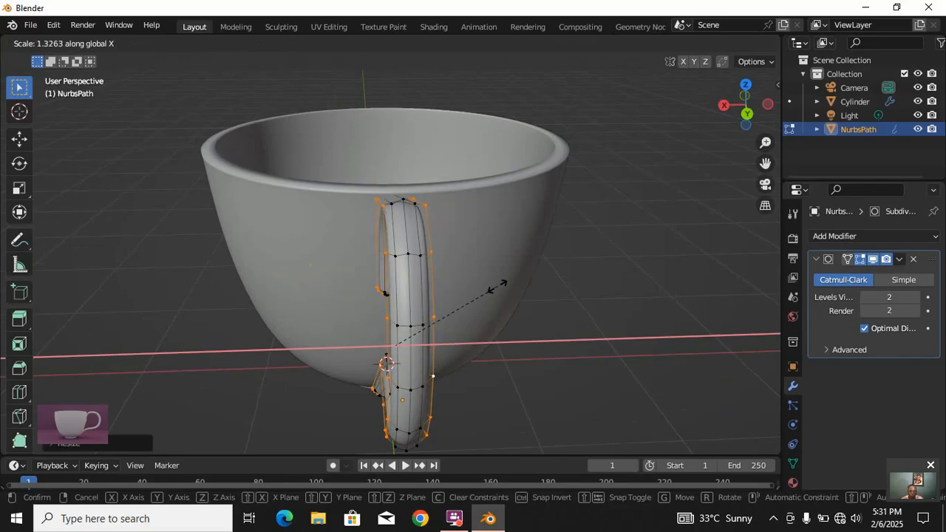
pyautogui.click(497, 286)
pyautogui.moveTo(344, 289); pyautogui.dragTo(449, 281, button='middle')
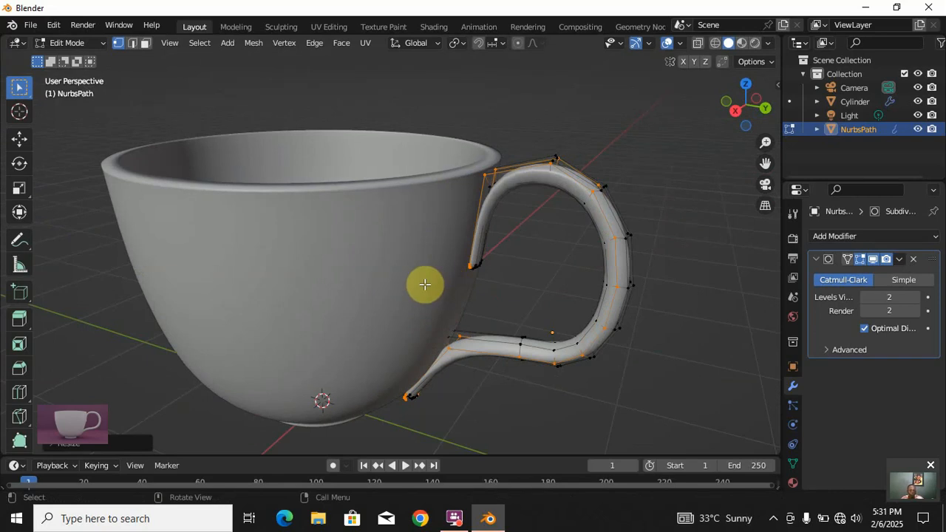
pyautogui.press('Tab')
# - Add a Solidify modifier to the handle and shade the handle smooth
pyautogui.moveTo(424, 286); pyautogui.dragTo(468, 320, button='middle')
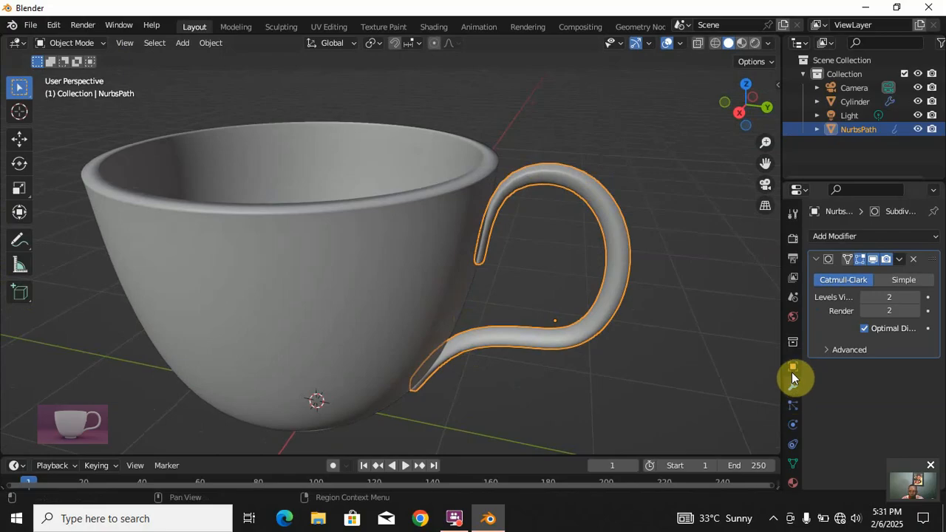
pyautogui.click(847, 235)
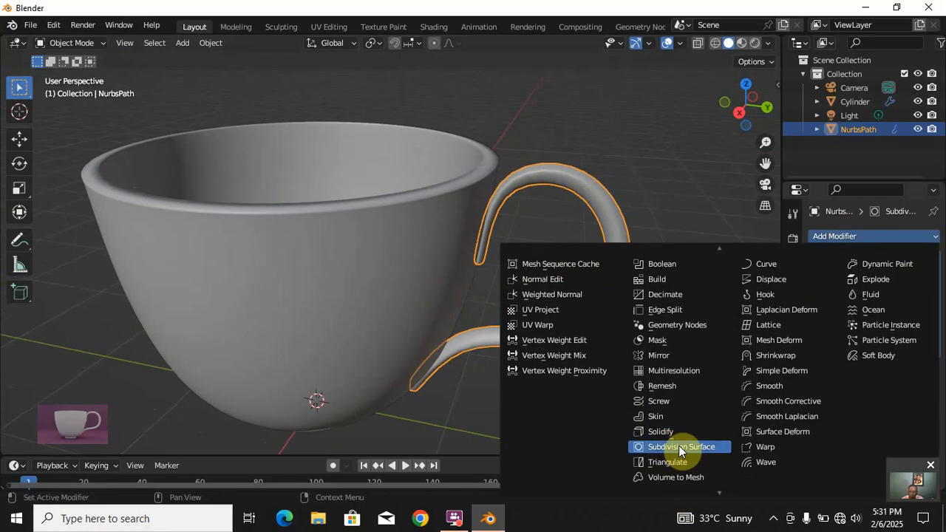
pyautogui.click(681, 432)
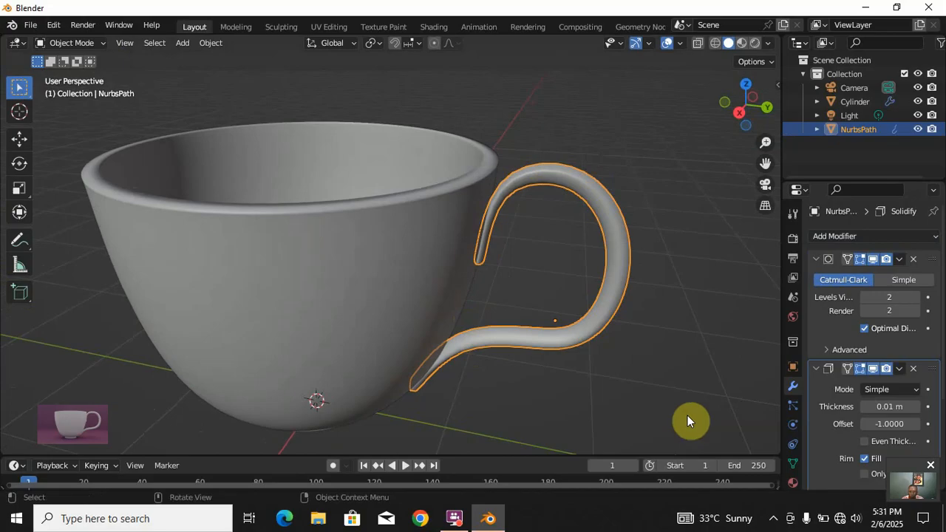
pyautogui.rightClick(615, 188)
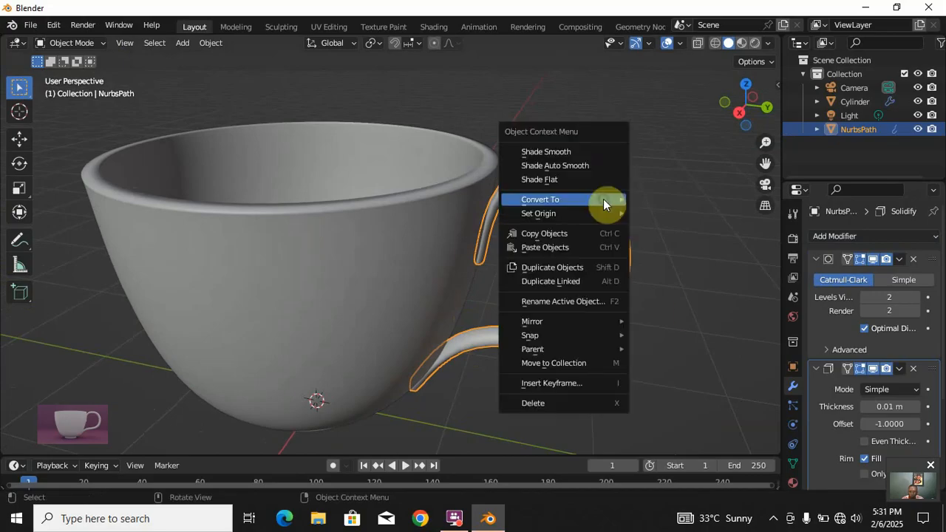
pyautogui.click(597, 156)
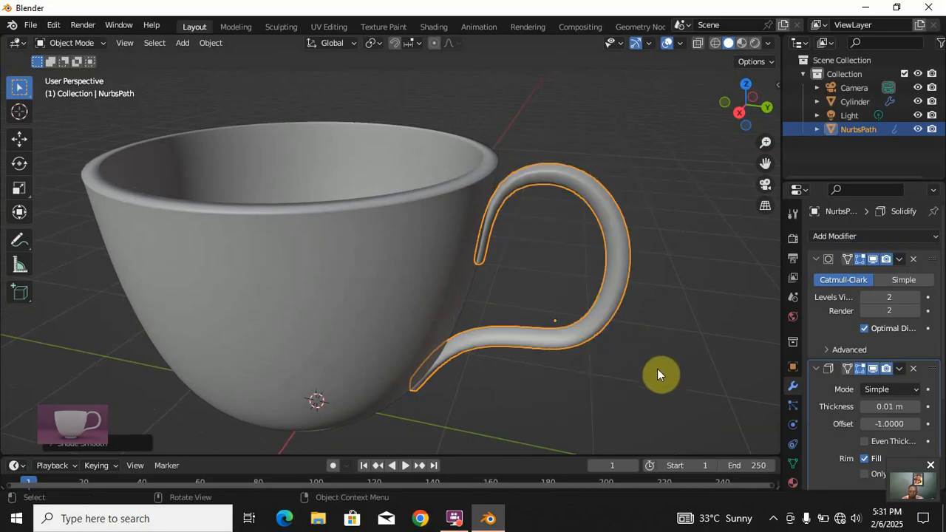
pyautogui.moveTo(662, 364)
pyautogui.mouseDown(button='middle')
pyautogui.moveTo(516, 385)
pyautogui.moveTo(541, 401)
pyautogui.moveTo(654, 405)
pyautogui.moveTo(658, 347)
pyautogui.mouseUp(button='middle')
pyautogui.scroll(-4, 635, 341)
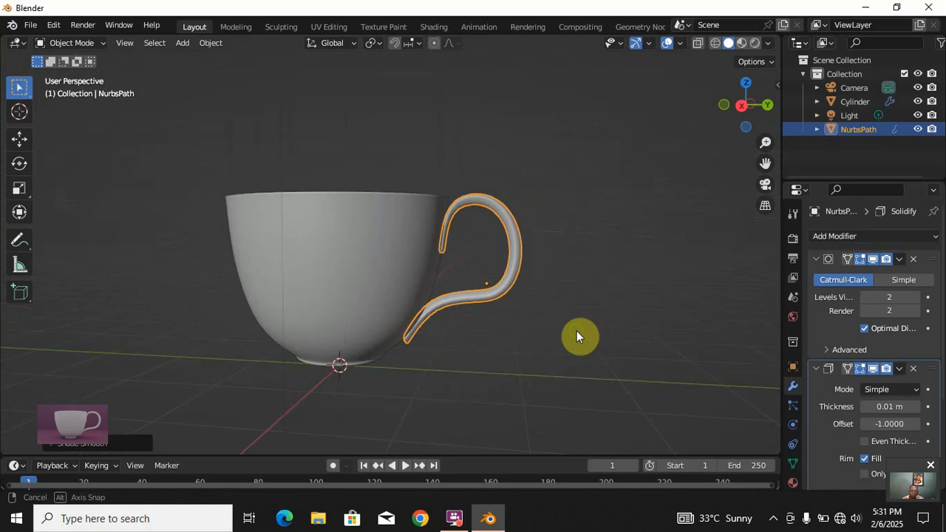
# - Deselect the handle and add a mesh circle at the 3D cursor under the cup
pyautogui.click(449, 318)
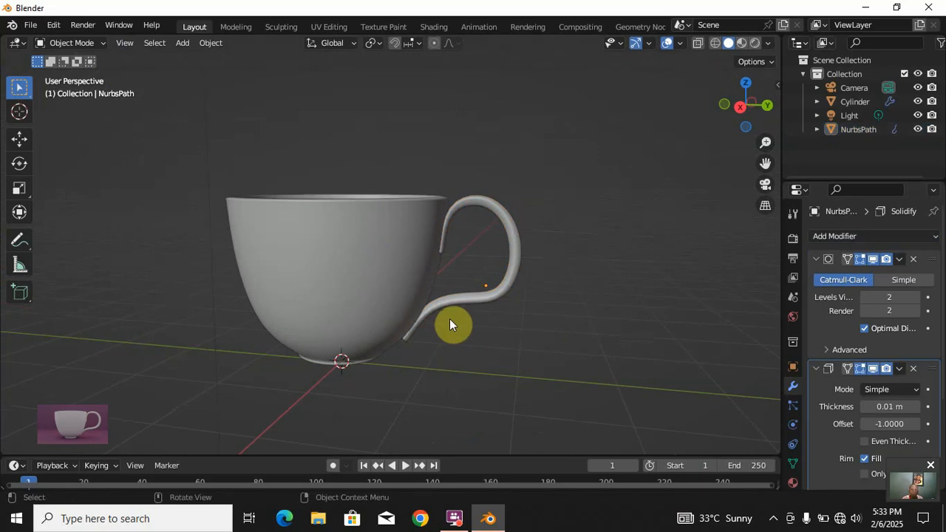
pyautogui.moveTo(501, 221); pyautogui.dragTo(538, 219, button='middle')
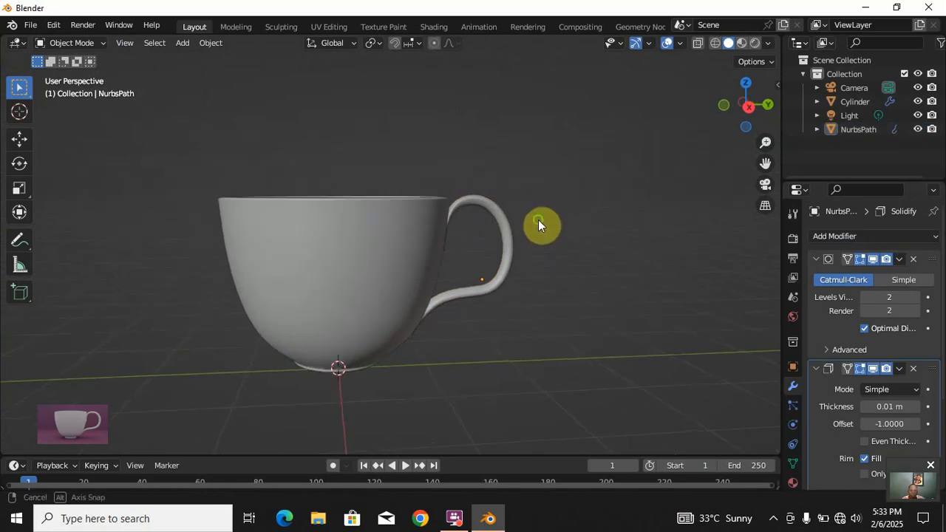
pyautogui.press('KP_3')
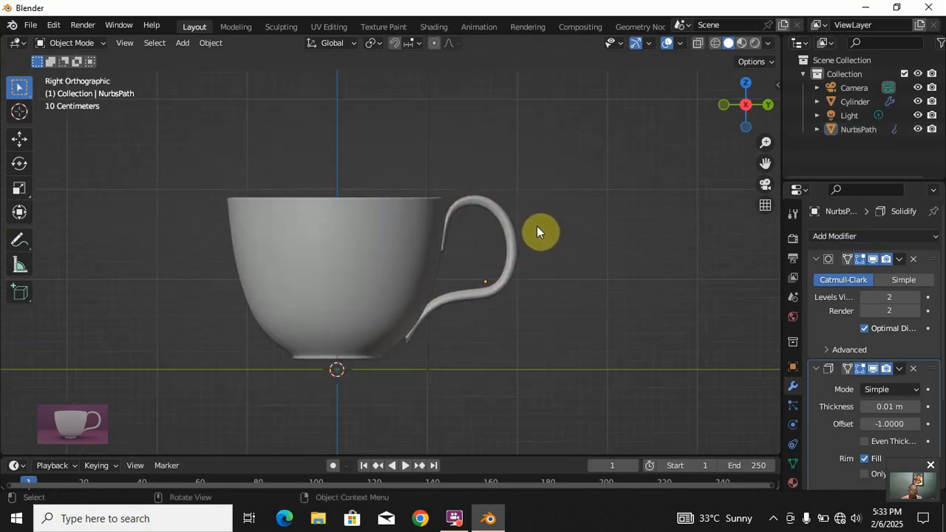
pyautogui.press('KP_5')
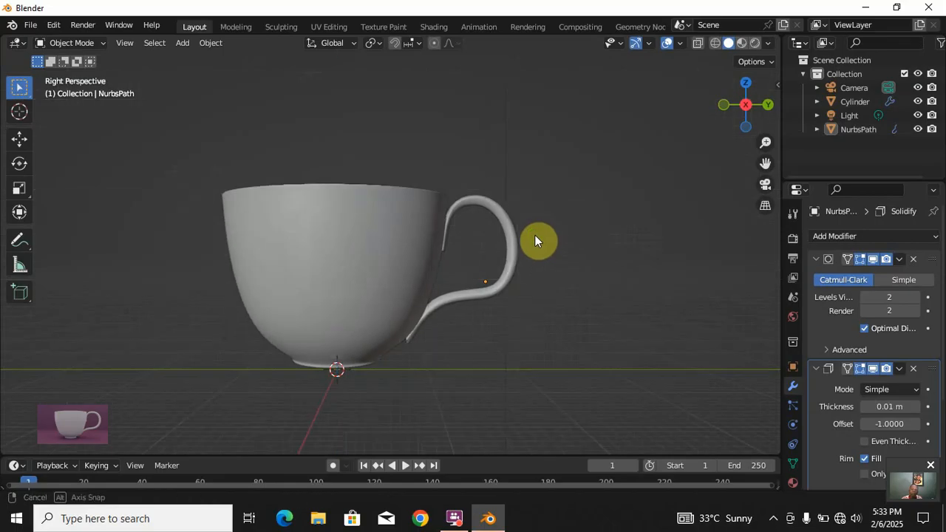
pyautogui.moveTo(538, 238); pyautogui.dragTo(534, 246, button='middle')
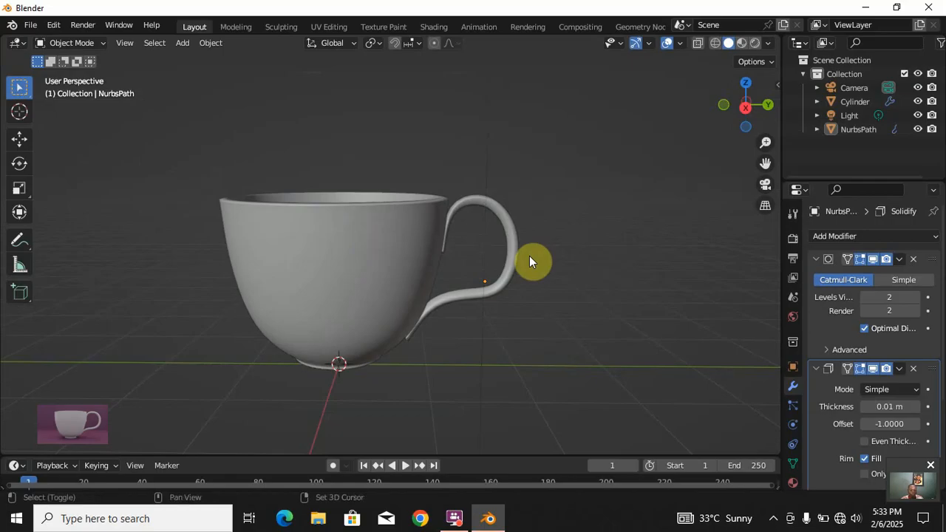
pyautogui.hotkey('shift', 'a')
pyautogui.moveTo(525, 234)
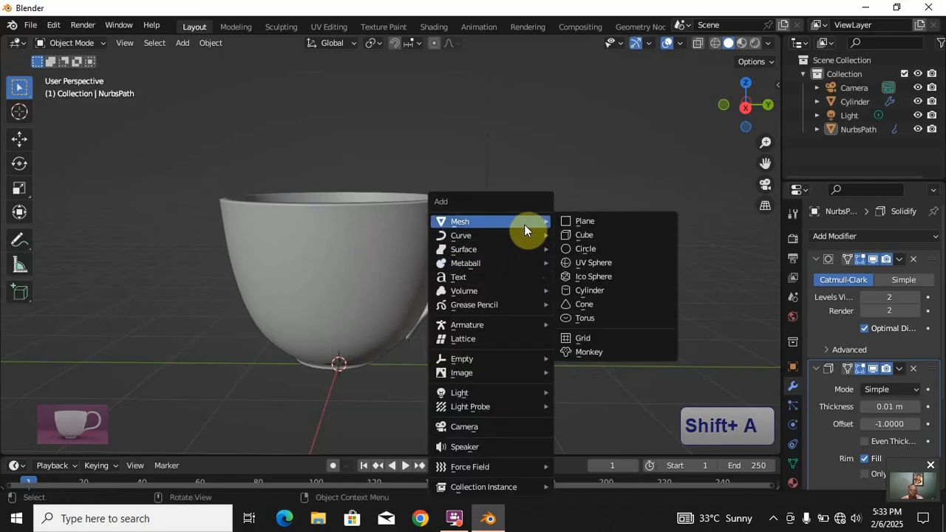
pyautogui.click(586, 249)
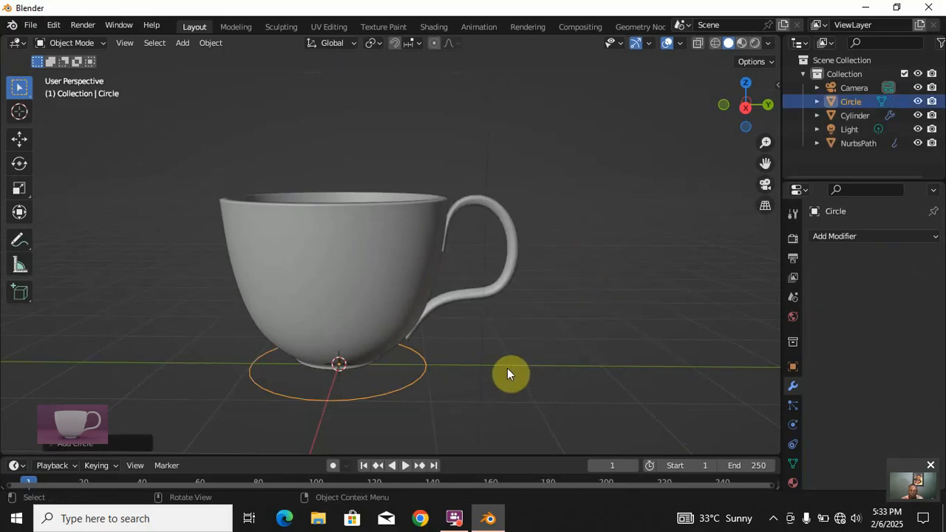
# - Raise the circle along Z to just below the cup's rim and scale it about 1.1 to fit inside the wall
pyautogui.scroll(-2, 502, 381)
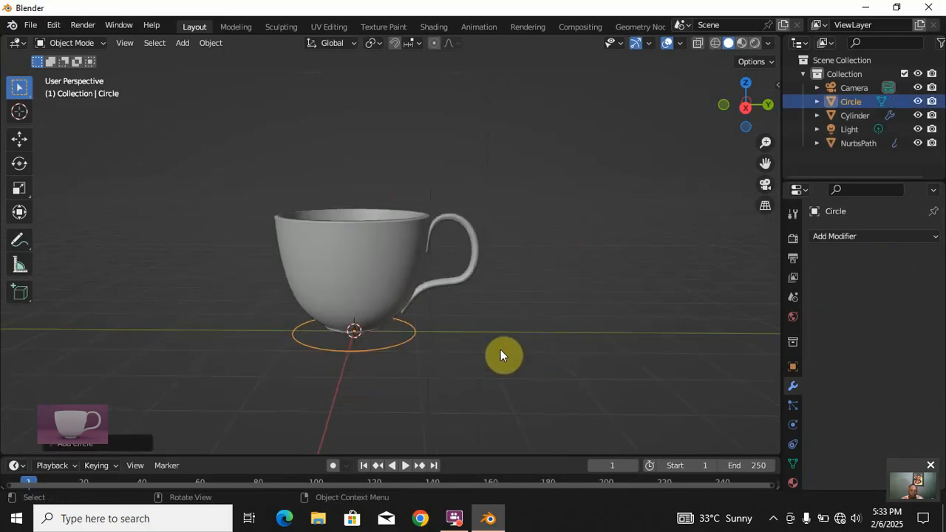
pyautogui.press('g')
pyautogui.press('z')
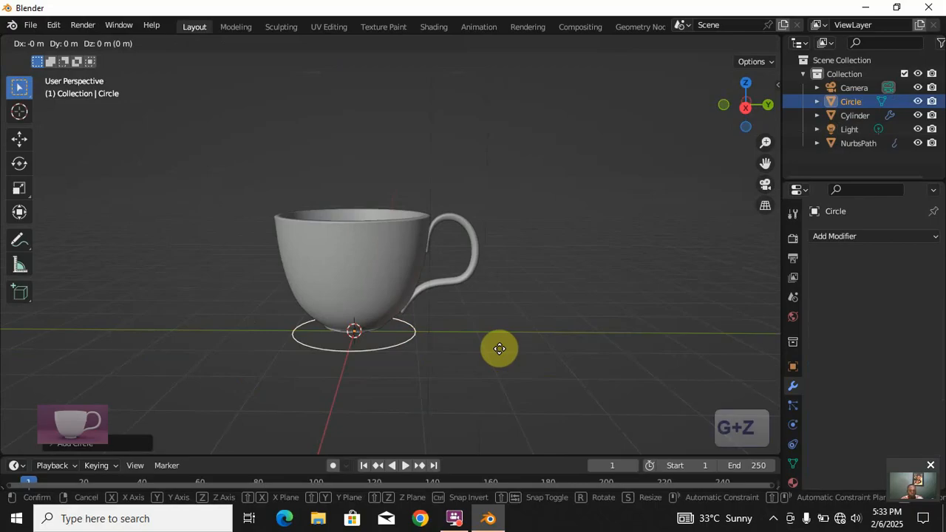
pyautogui.click(483, 238)
pyautogui.moveTo(417, 301); pyautogui.dragTo(403, 379, button='middle')
pyautogui.press('s')
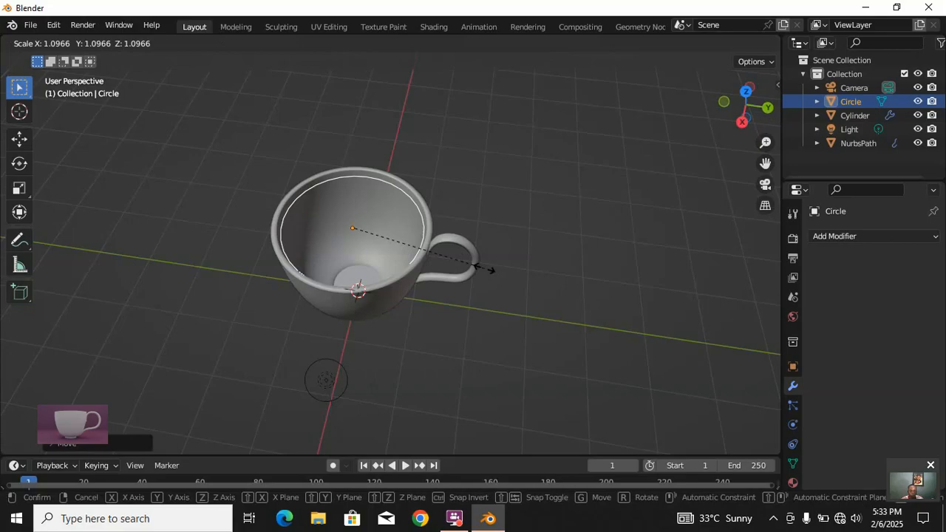
pyautogui.click(486, 269)
pyautogui.moveTo(459, 277); pyautogui.dragTo(422, 248, button='middle')
pyautogui.scroll(4, 392, 259)
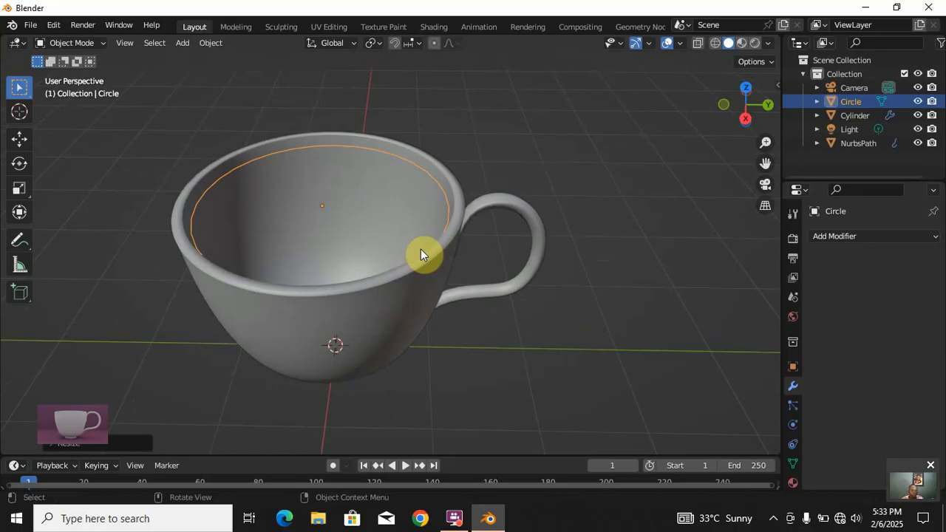
# - In Edit Mode, extrude the circle inward at a scale of about 0.8 to form an outer ring of faces
pyautogui.press('Tab')
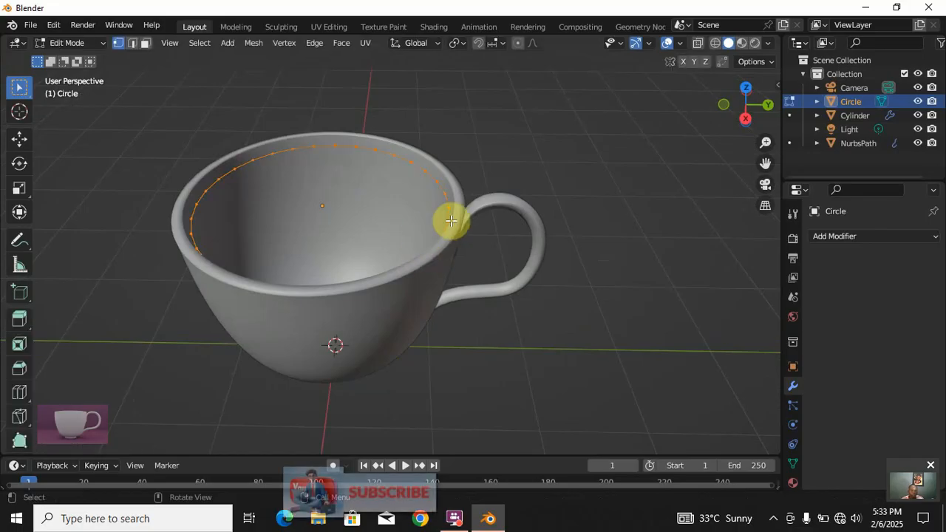
pyautogui.press('g')
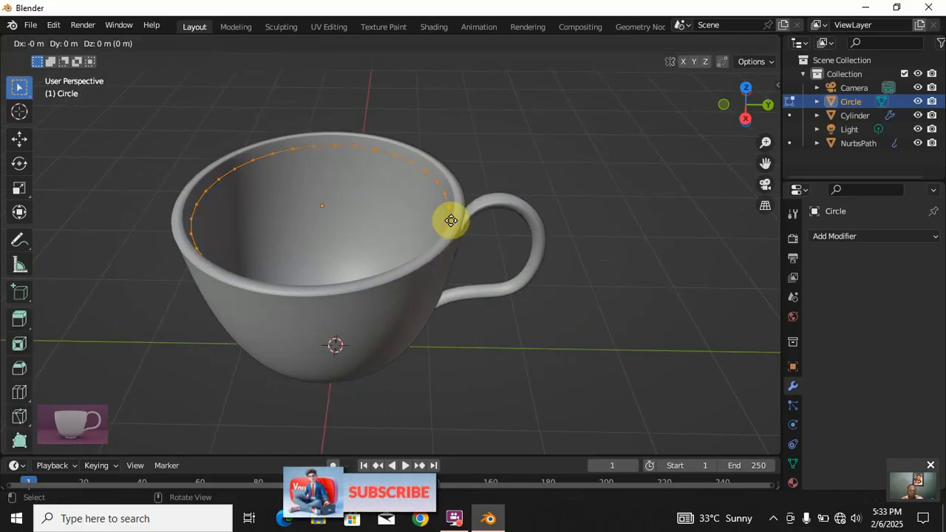
pyautogui.press('s')
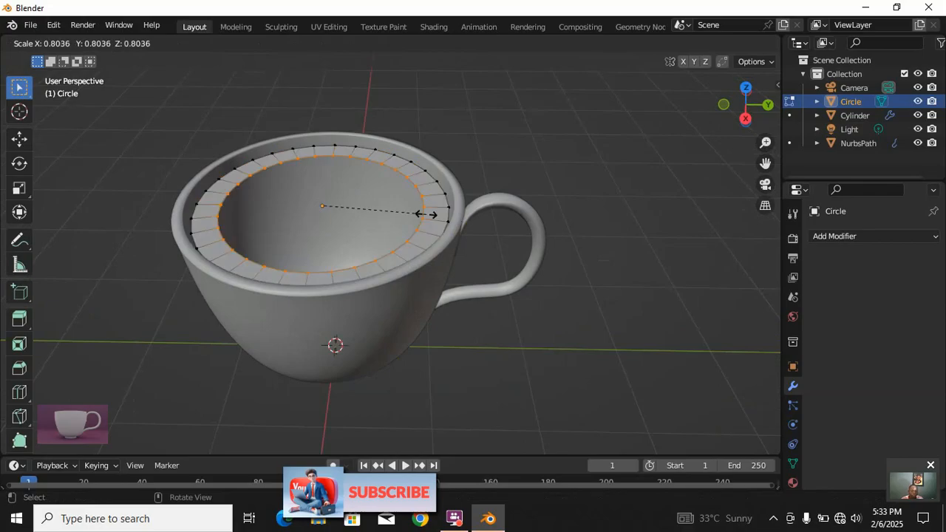
pyautogui.rightClick(424, 212)
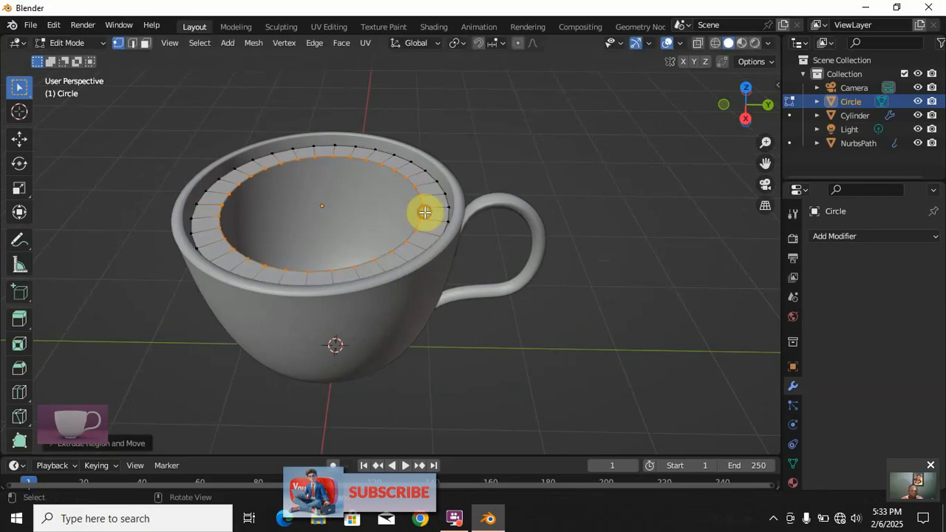
# - Extrude a second, wider ring toward the circle's centre, fill the remaining hole with a face and return to Object Mode
pyautogui.press('e')
pyautogui.press('s')
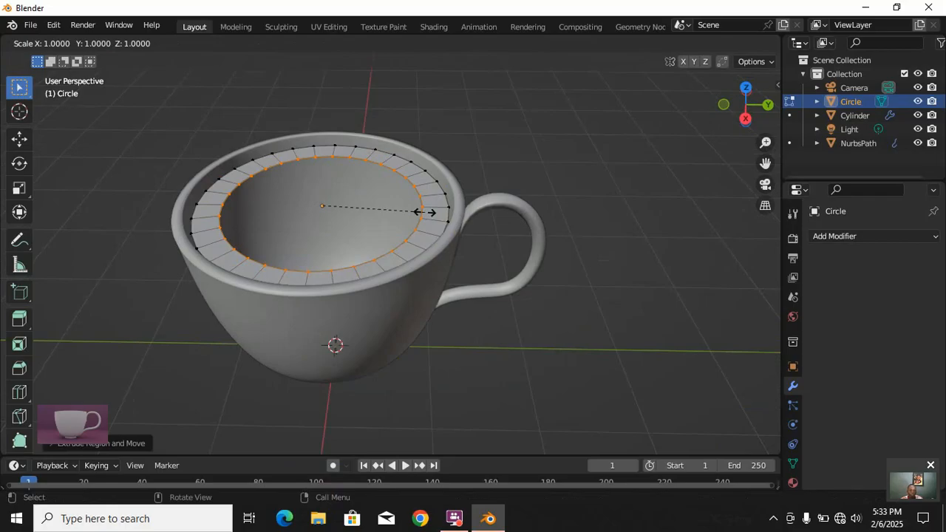
pyautogui.click(368, 188)
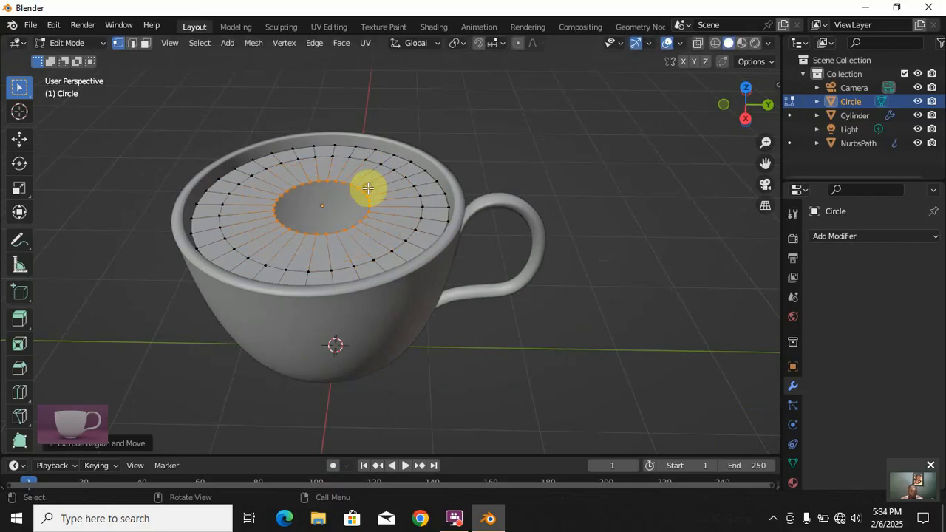
pyautogui.press('f')
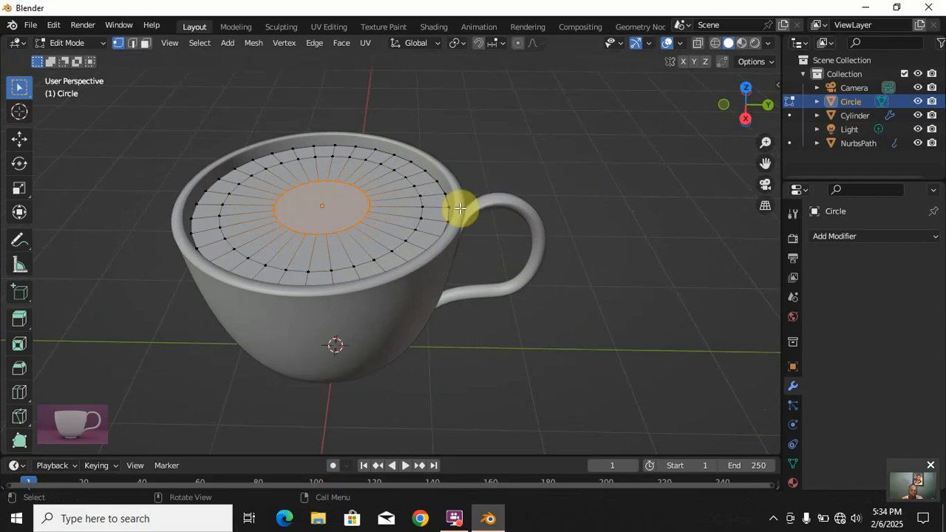
pyautogui.press('Tab')
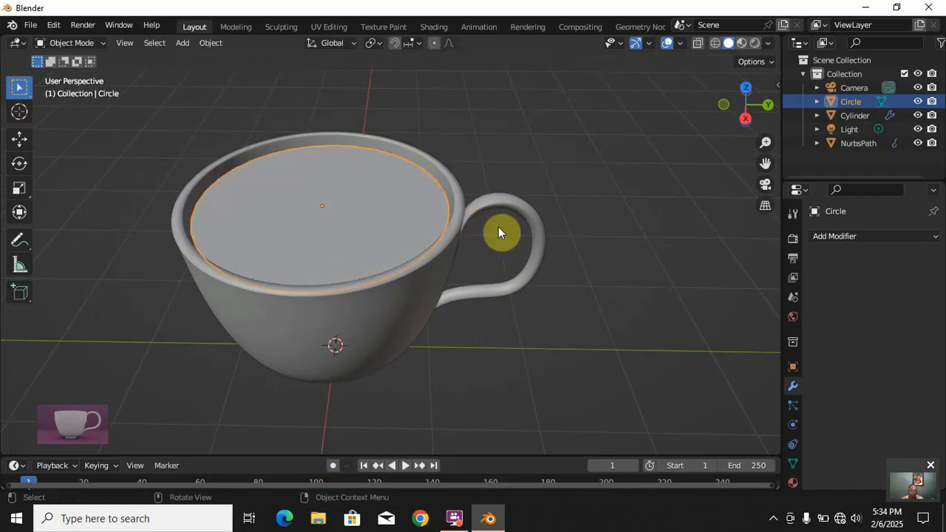
pyautogui.moveTo(362, 287)
pyautogui.mouseDown(button='middle')
pyautogui.moveTo(416, 313)
pyautogui.moveTo(395, 345)
pyautogui.moveTo(373, 355)
pyautogui.moveTo(352, 332)
pyautogui.moveTo(366, 262)
pyautogui.moveTo(363, 272)
pyautogui.moveTo(399, 286)
pyautogui.moveTo(372, 280)
pyautogui.moveTo(337, 238)
pyautogui.moveTo(399, 221)
pyautogui.moveTo(361, 275)
pyautogui.mouseUp(button='middle')
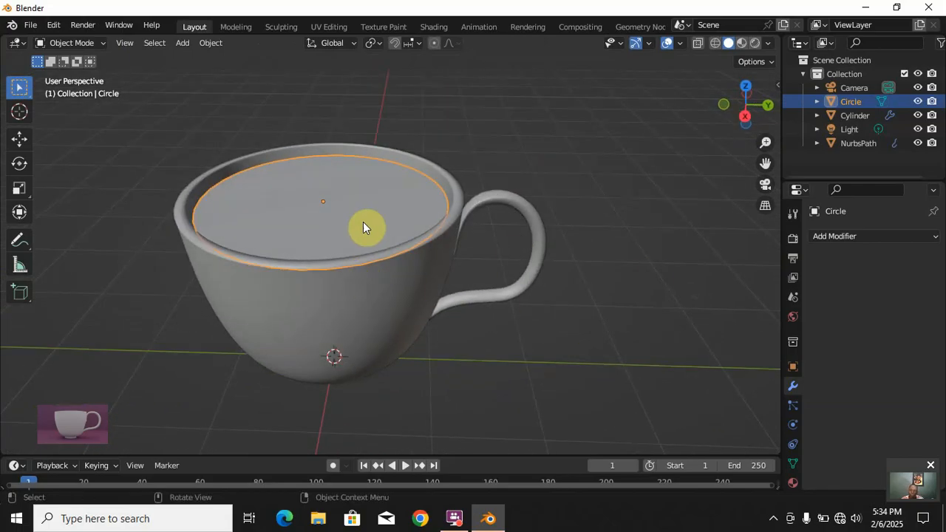
# - Show the material settings with Material Preview shading, and add a plane beneath the cup scaled up about 4 times
pyautogui.click(792, 482)
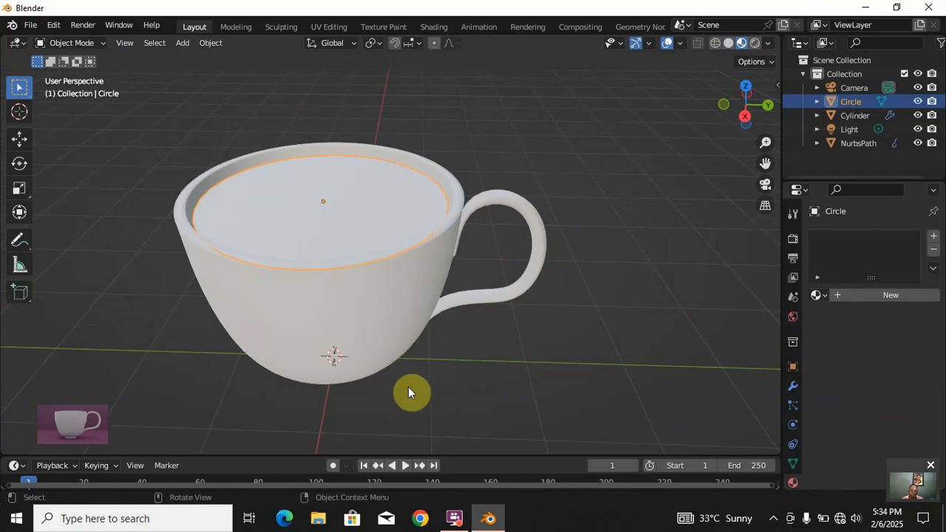
pyautogui.hotkey('shift', 'a')
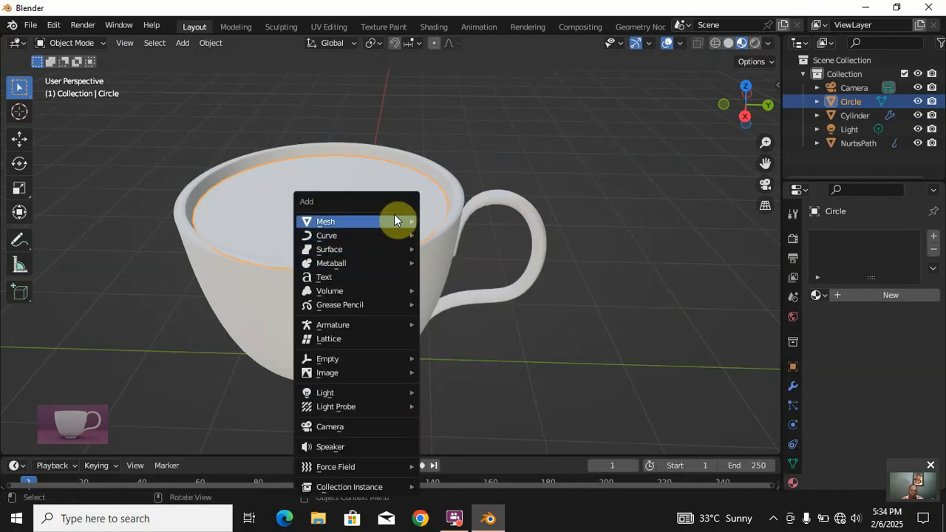
pyautogui.moveTo(394, 222)
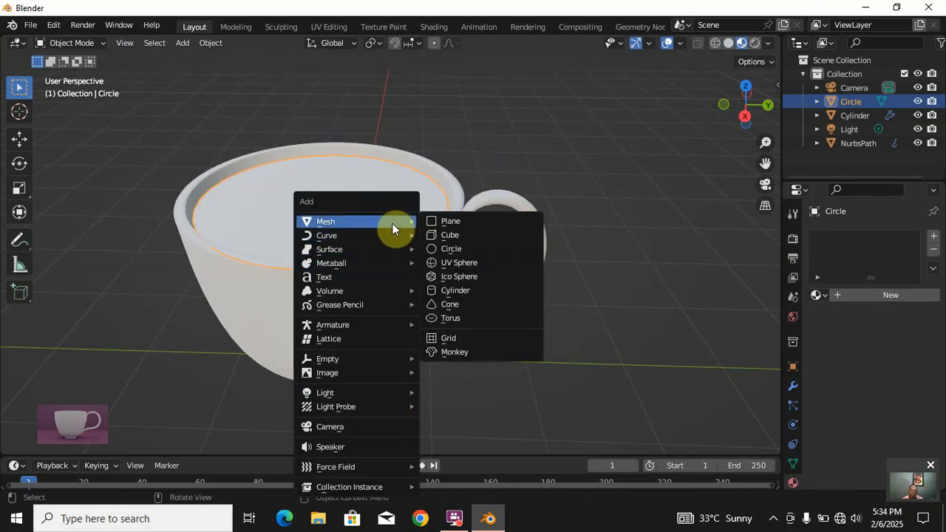
pyautogui.click(444, 220)
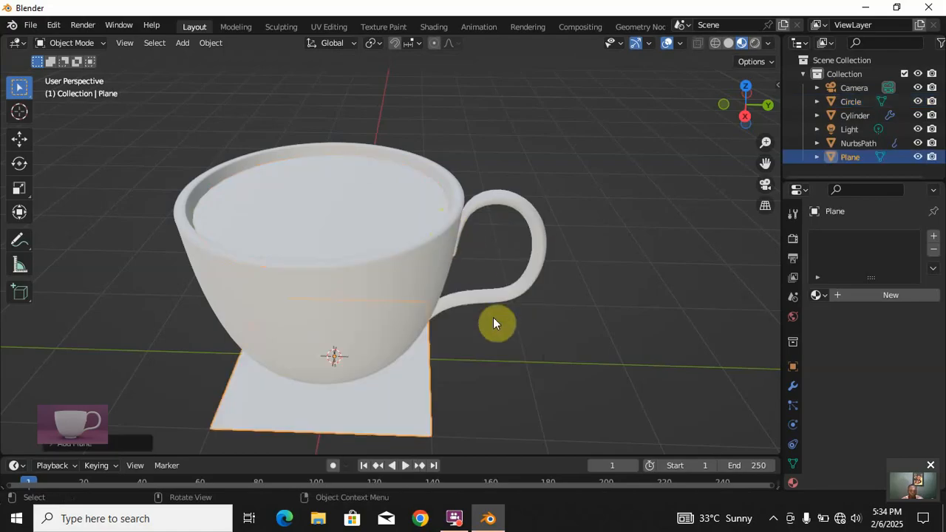
pyautogui.press('s')
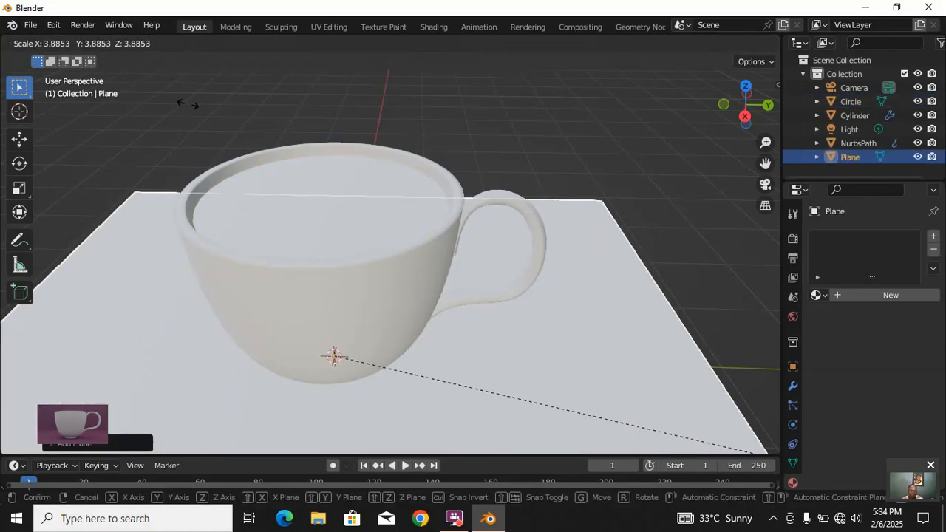
pyautogui.click(248, 113)
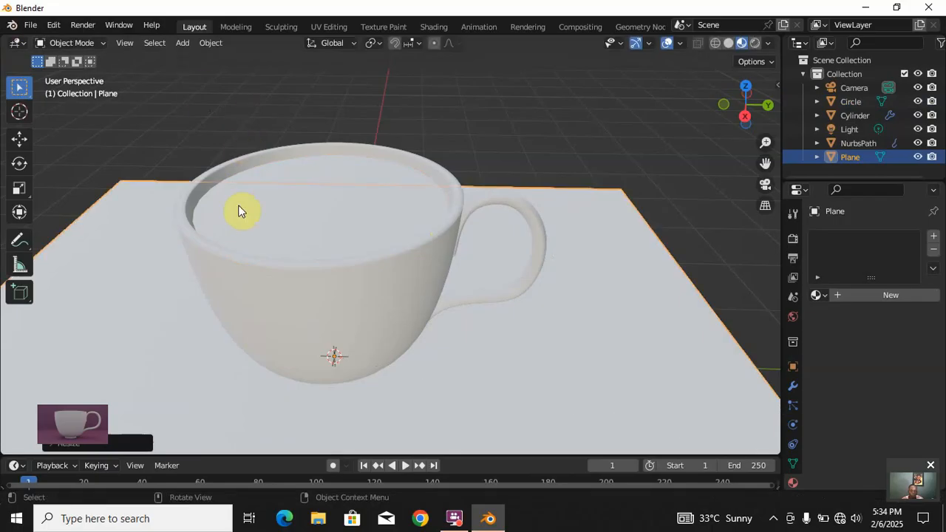
# - Scale the plane up further so it extends well beyond the cup on all sides
pyautogui.moveTo(219, 218); pyautogui.dragTo(154, 192, button='middle')
pyautogui.moveTo(97, 198); pyautogui.dragTo(210, 205, button='middle')
pyautogui.press('s')
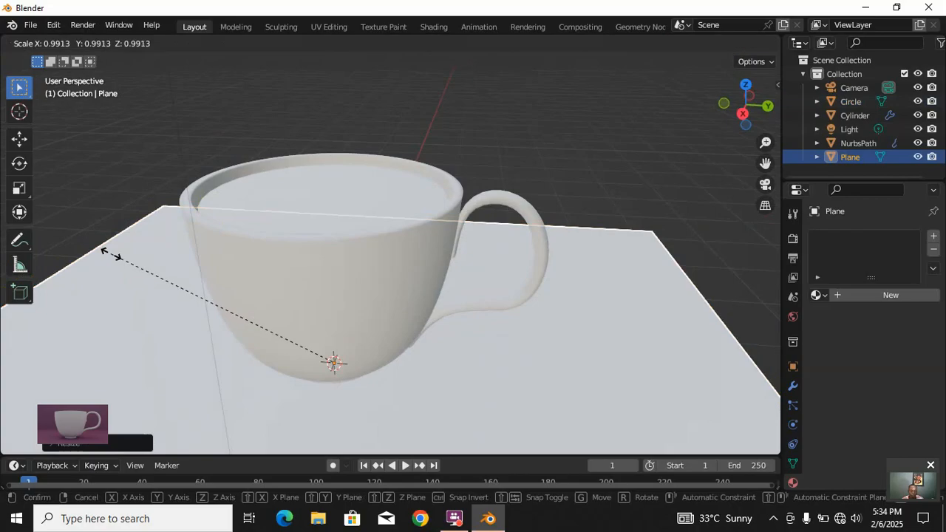
pyautogui.click(717, 89)
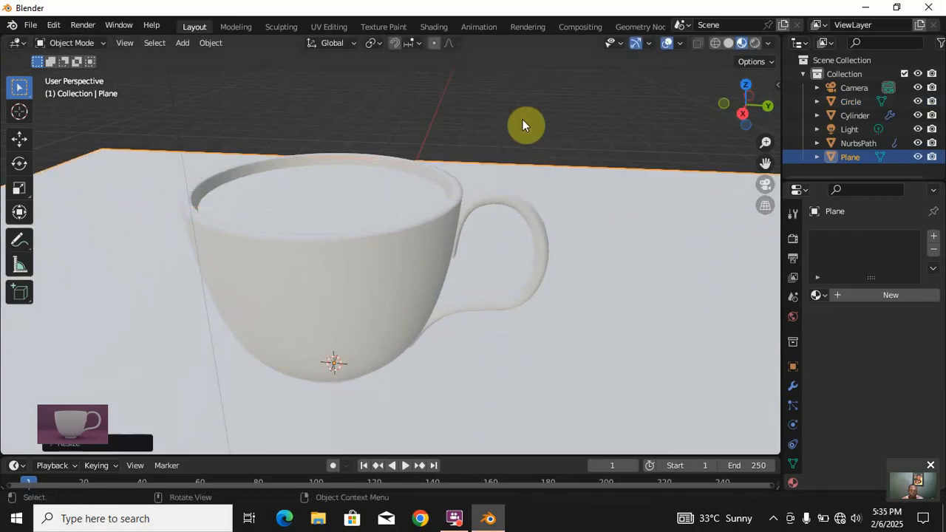
# - Give the circular liquid surface in the cup a new material with an Image Texture as its Base Color
pyautogui.moveTo(537, 236); pyautogui.dragTo(337, 189, button='middle')
pyautogui.click(337, 185)
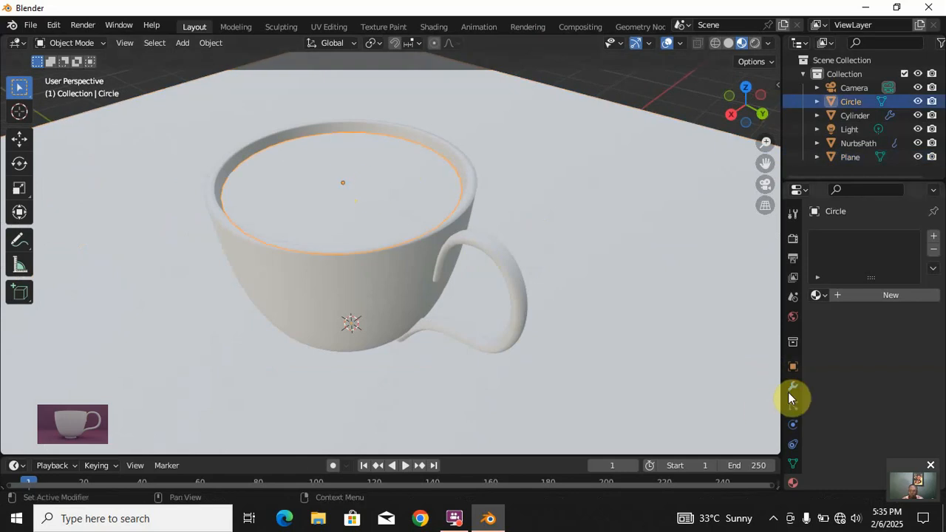
pyautogui.click(840, 294)
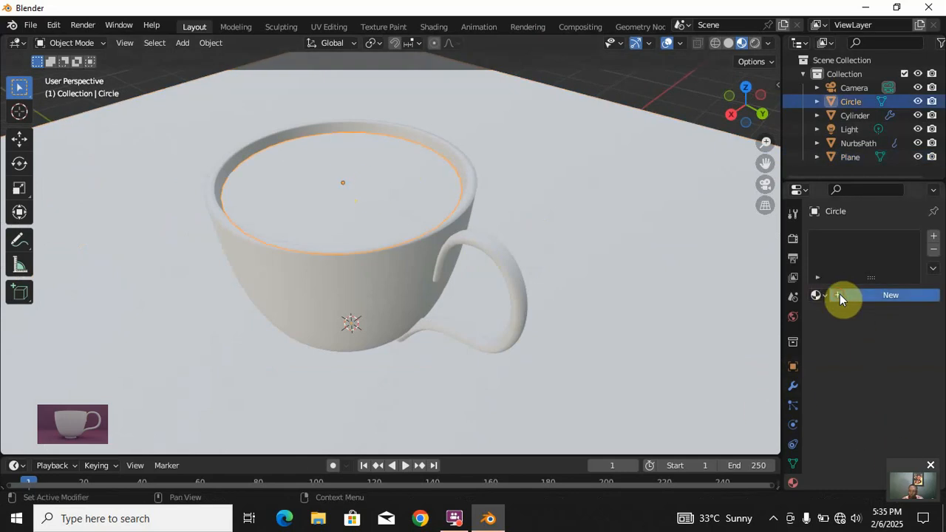
pyautogui.scroll(-4, 861, 418)
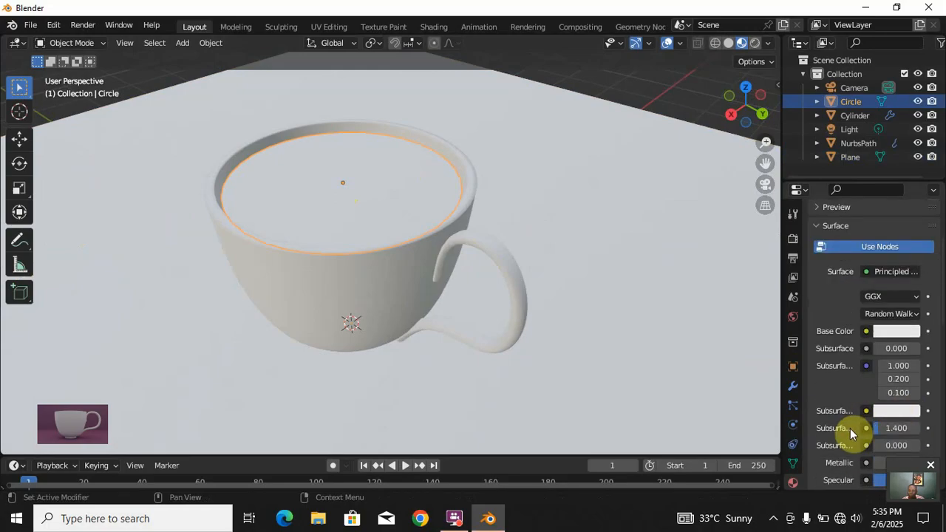
pyautogui.click(866, 332)
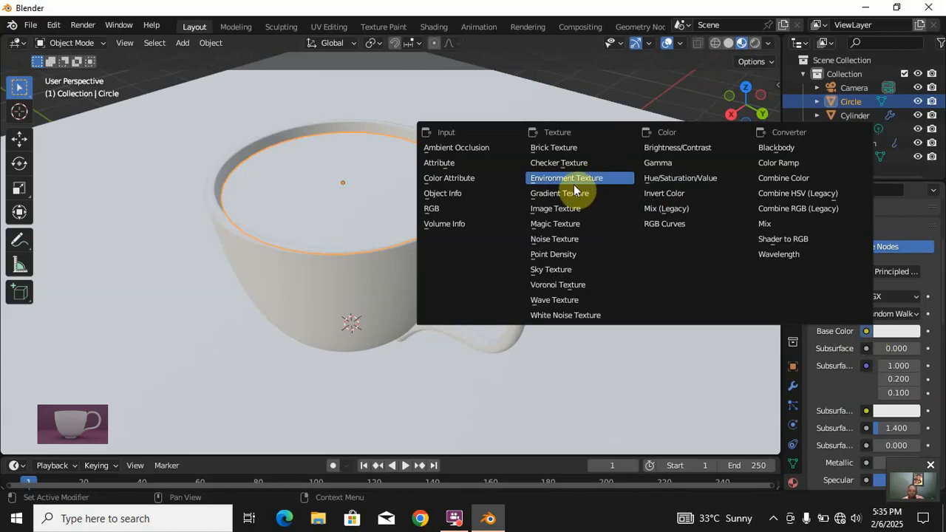
pyautogui.click(558, 210)
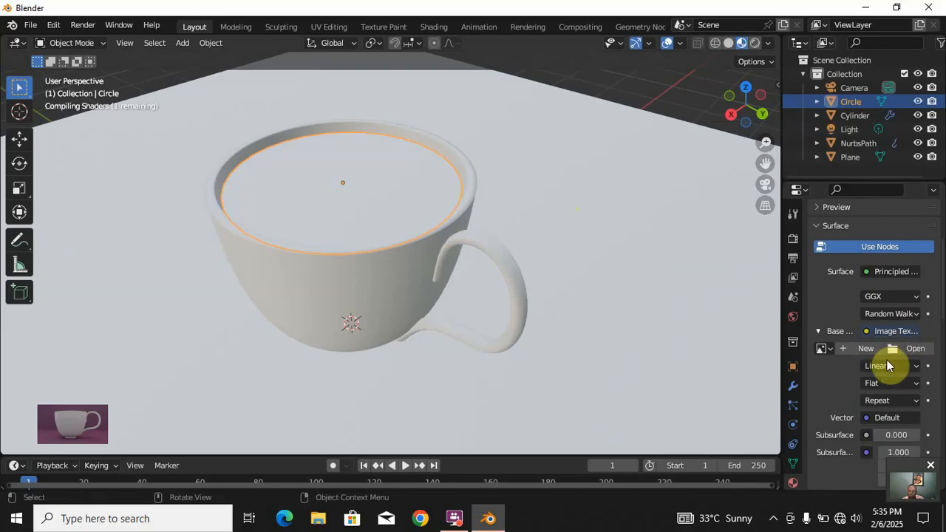
# - Load Re Coffee Cup.jpg from the Screen Recorder folder in Pictures as the liquid surface's texture image
pyautogui.click(915, 348)
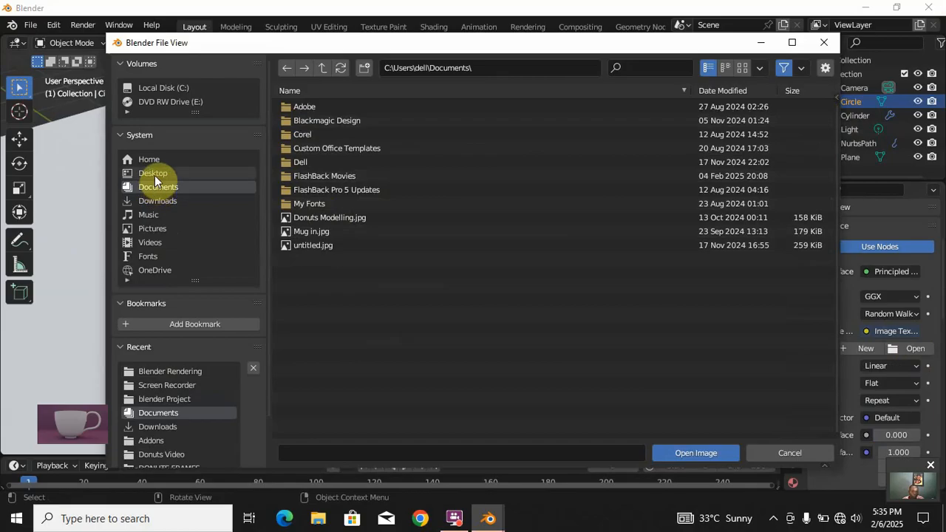
pyautogui.click(157, 230)
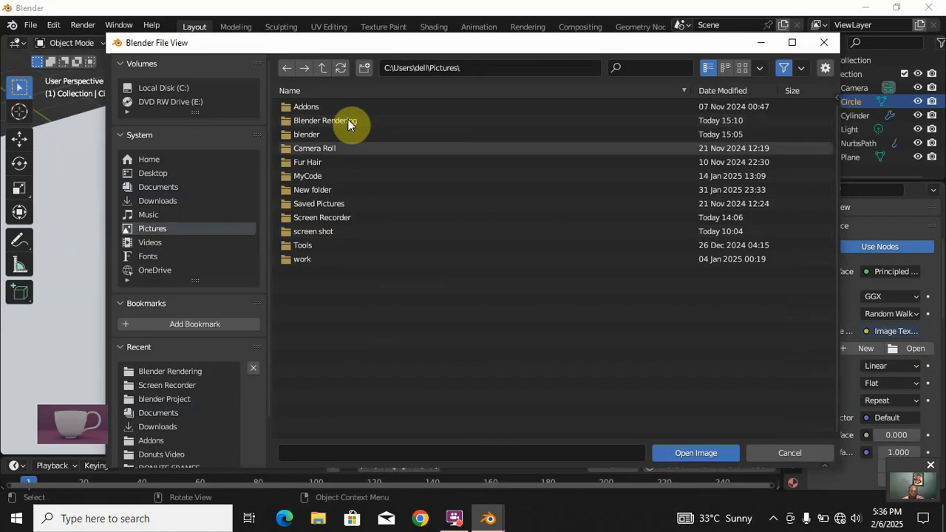
pyautogui.doubleClick(334, 219)
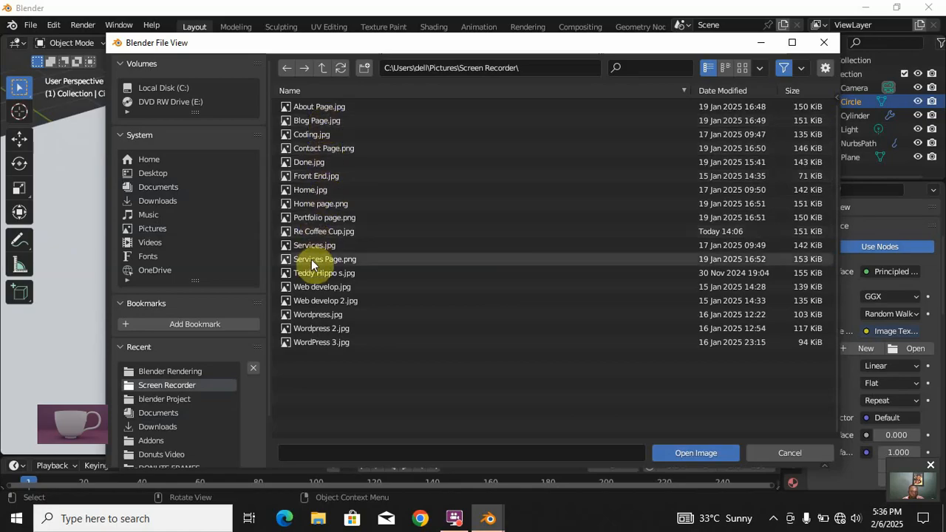
pyautogui.click(318, 232)
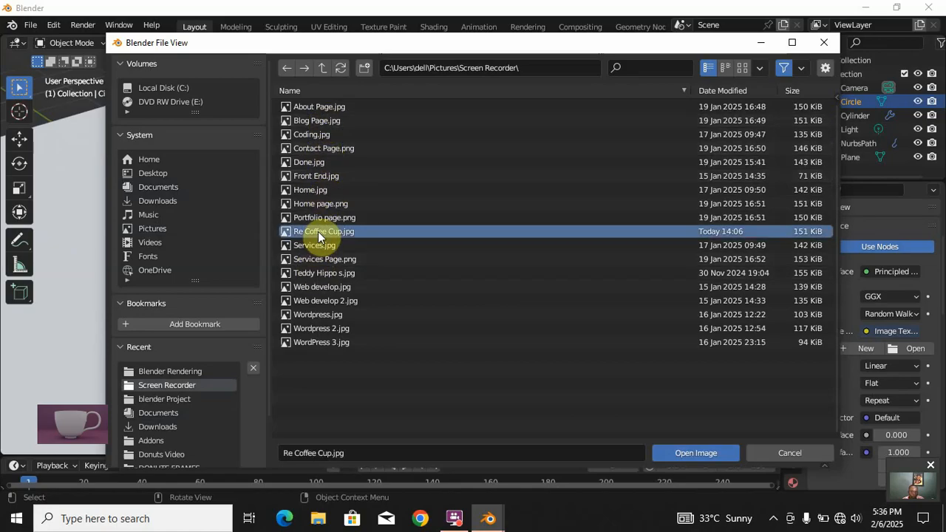
pyautogui.doubleClick(318, 231)
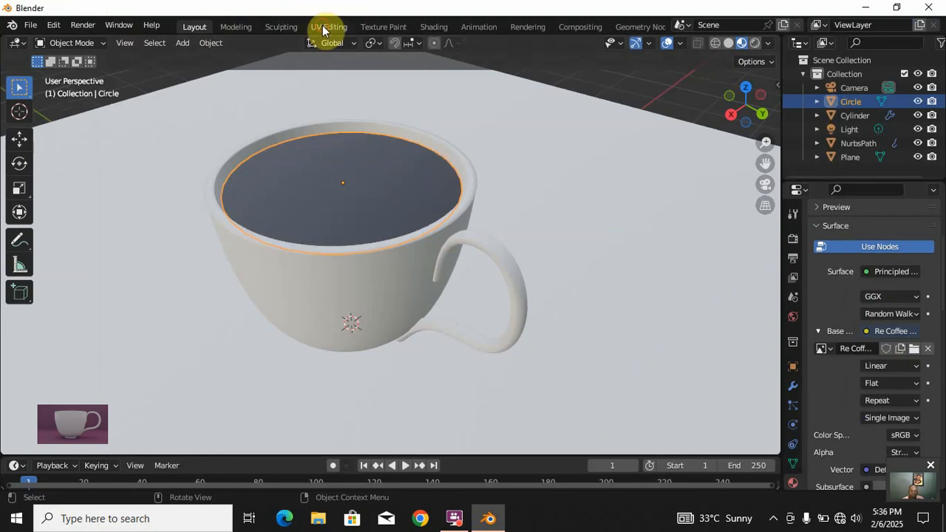
# - Open the liquid surface in the UV Editing workspace and widen the 3D viewport for a closer look at the cup's top
pyautogui.click(329, 27)
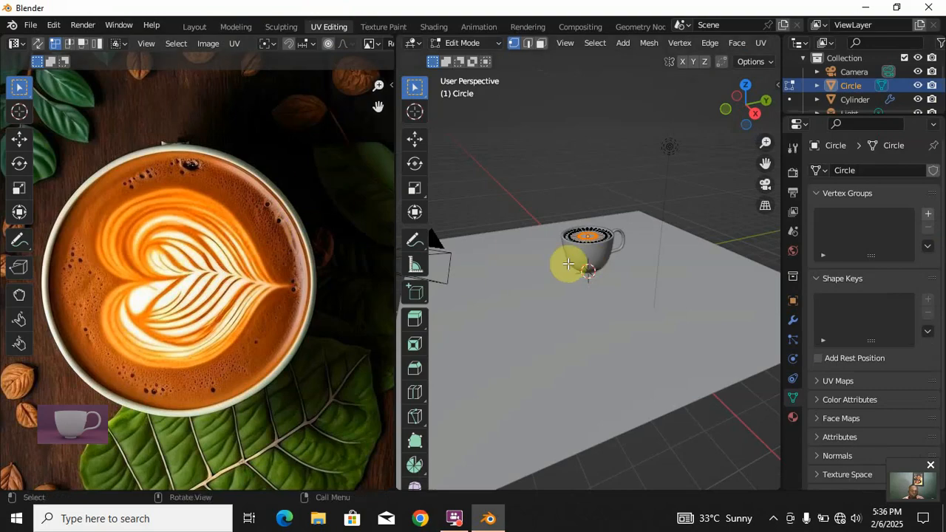
pyautogui.scroll(3, 592, 260)
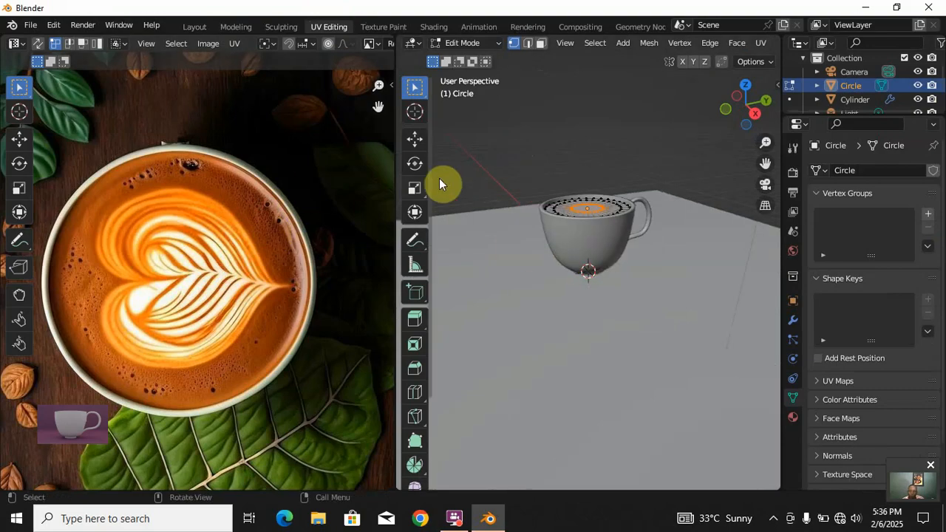
pyautogui.moveTo(397, 182); pyautogui.dragTo(319, 175)
pyautogui.scroll(5, 625, 247)
pyautogui.moveTo(618, 241); pyautogui.dragTo(614, 296, button='middle')
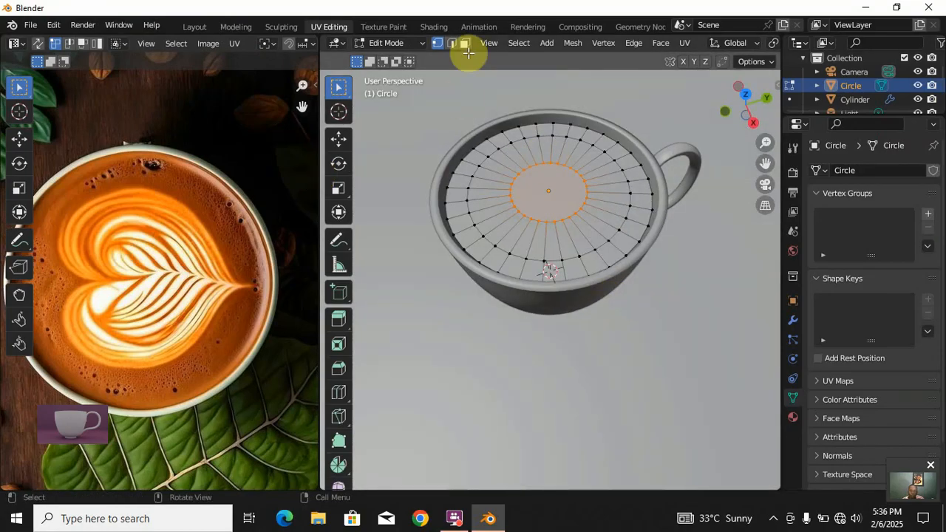
# - Select all faces of the liquid surface in face select mode and unwrap them with Unwrap
pyautogui.press('3')
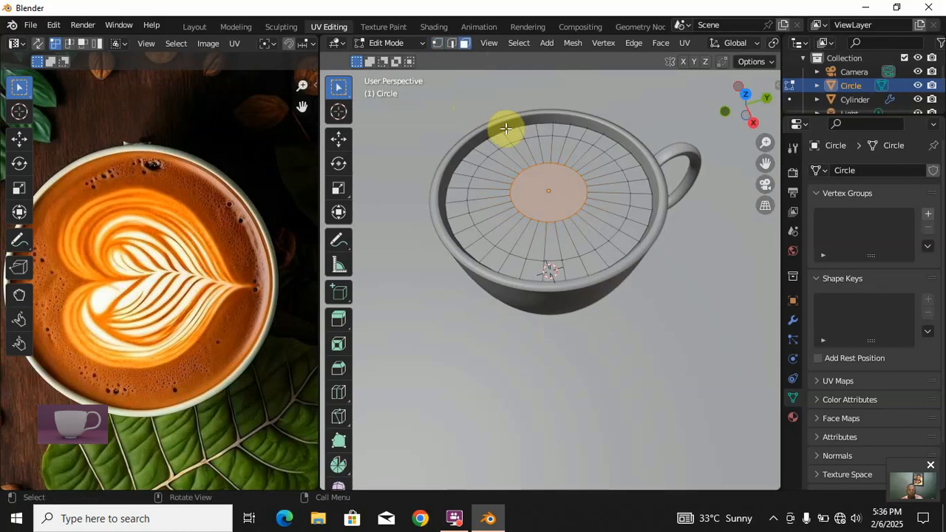
pyautogui.click(546, 152)
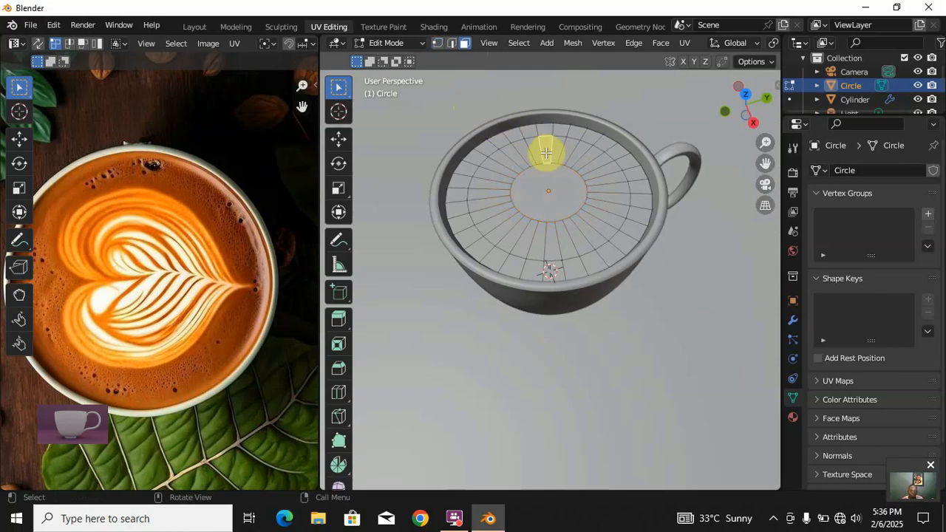
pyautogui.press('a')
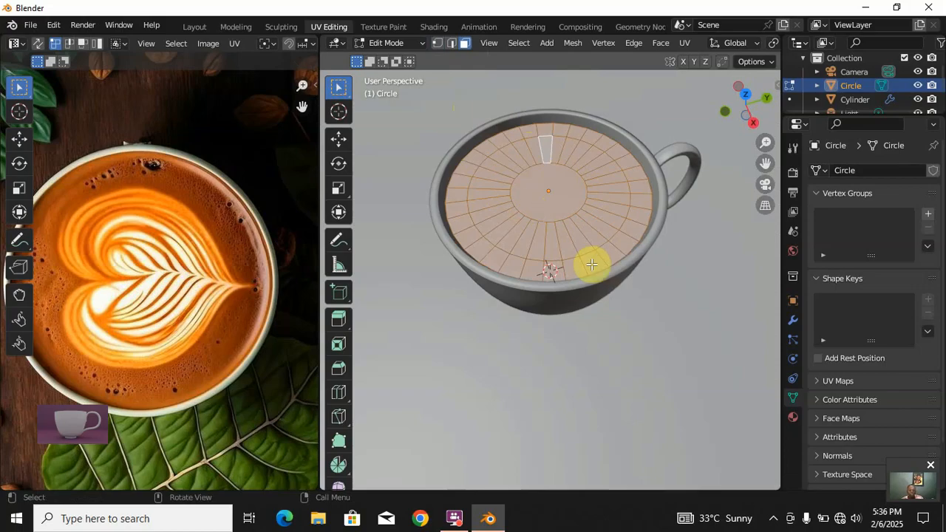
pyautogui.press('u')
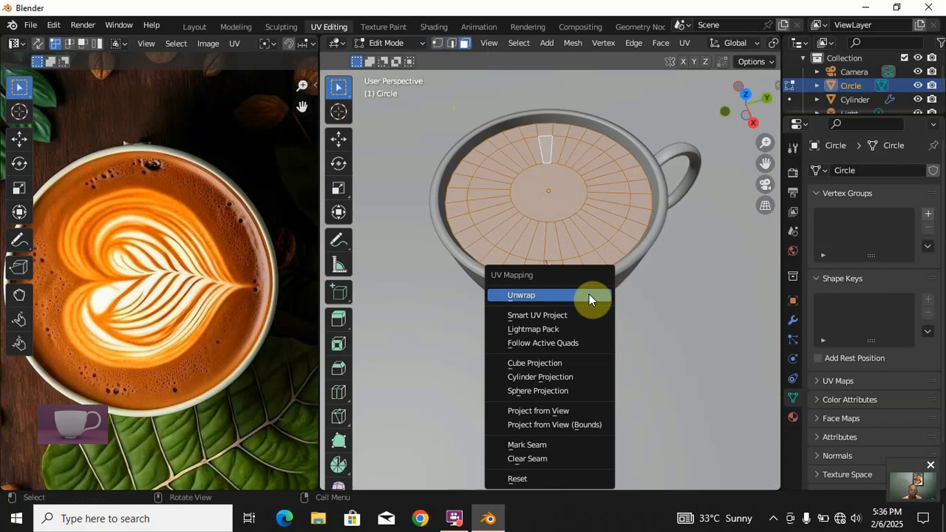
pyautogui.click(589, 294)
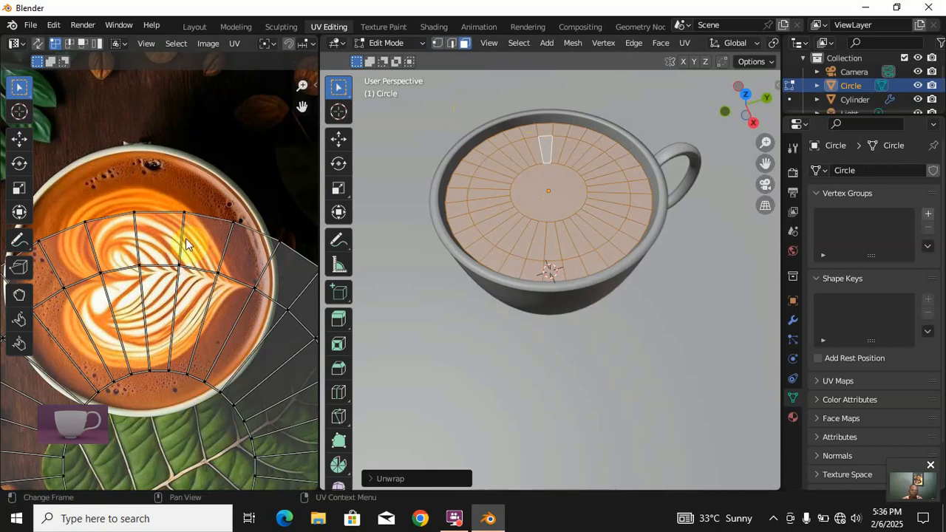
# - Widen the UV editor, select the whole UV layout and scale it down to about 0.53
pyautogui.scroll(-2, 185, 258)
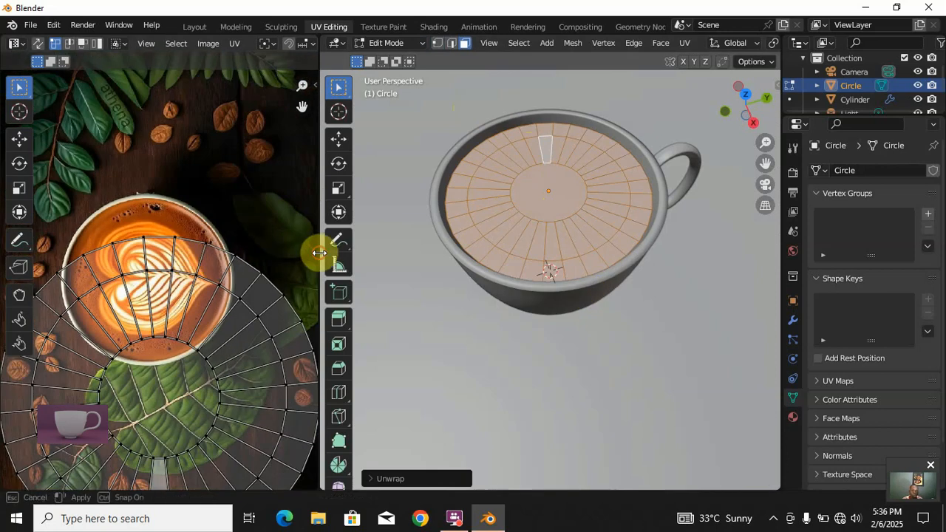
pyautogui.moveTo(321, 249); pyautogui.dragTo(404, 277)
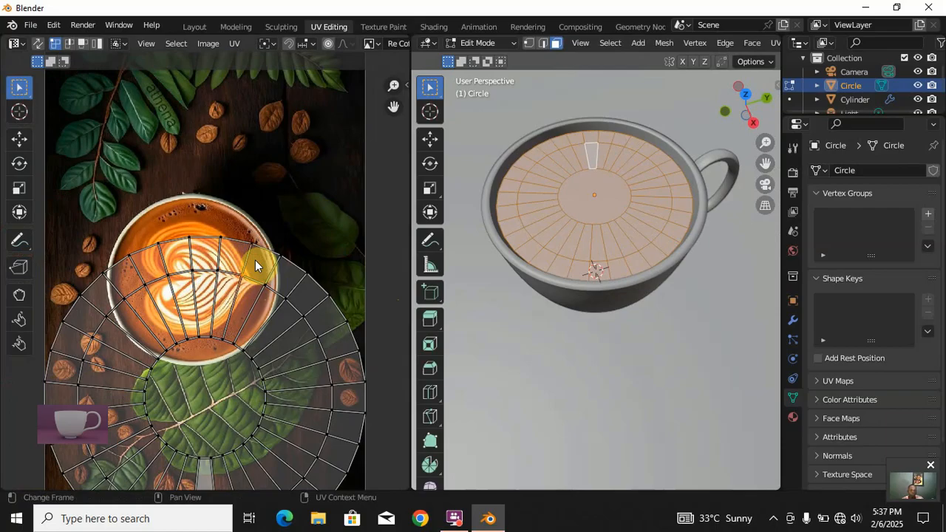
pyautogui.press('a')
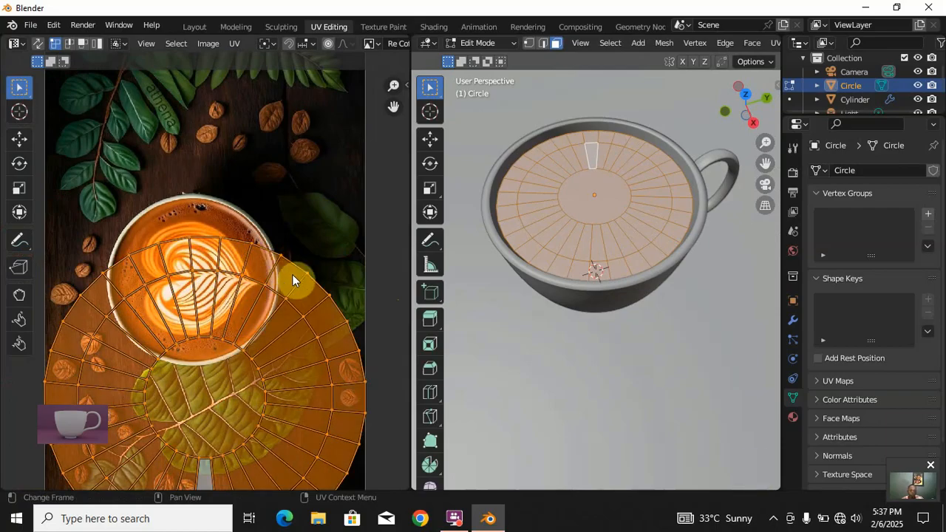
pyautogui.press('g')
pyautogui.click(271, 273)
pyautogui.press('s')
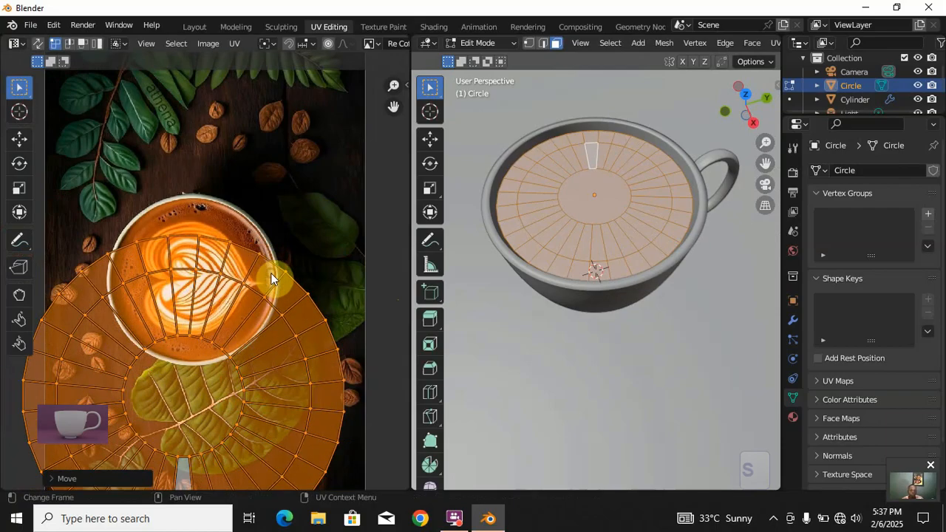
pyautogui.press('s')
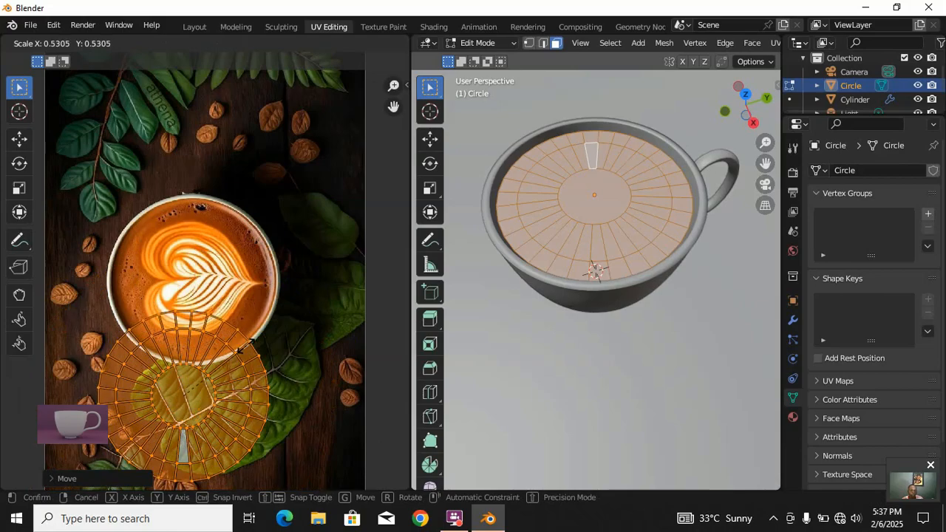
pyautogui.click(244, 348)
# - Move the UV layout over the coffee in the image and scale it by about 0.92 to fit within the cup's rim
pyautogui.press('g')
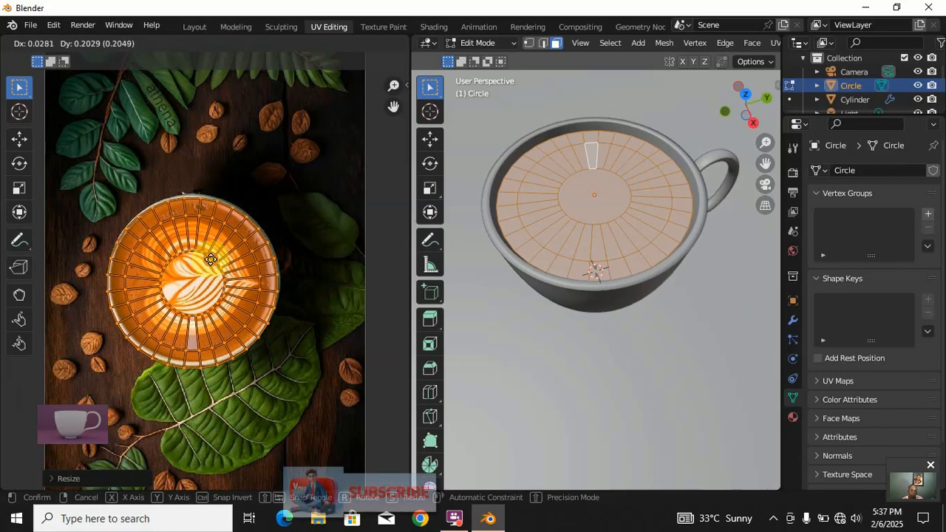
pyautogui.click(211, 258)
pyautogui.press('s')
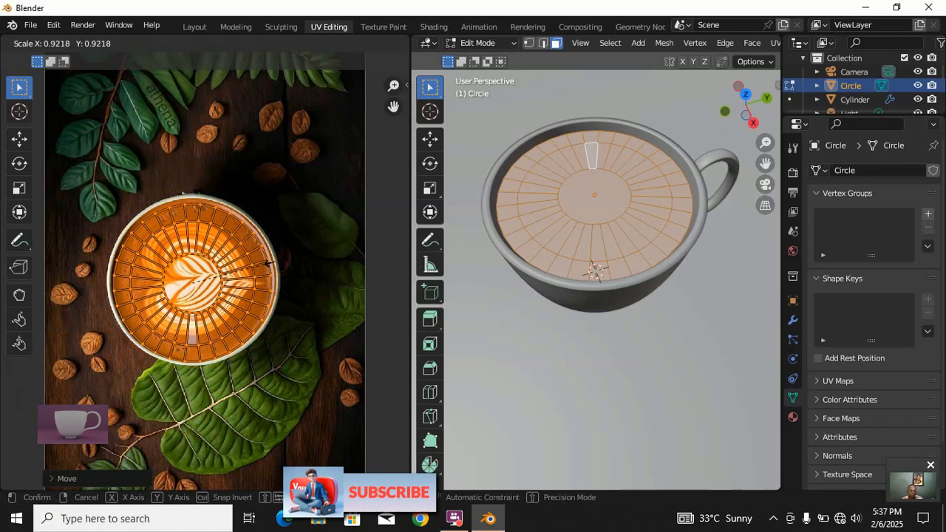
pyautogui.click(271, 262)
# - Shrink the UV layout slightly by a factor of about 0.99 so it stays inside the coffee area
pyautogui.scroll(3, 190, 299)
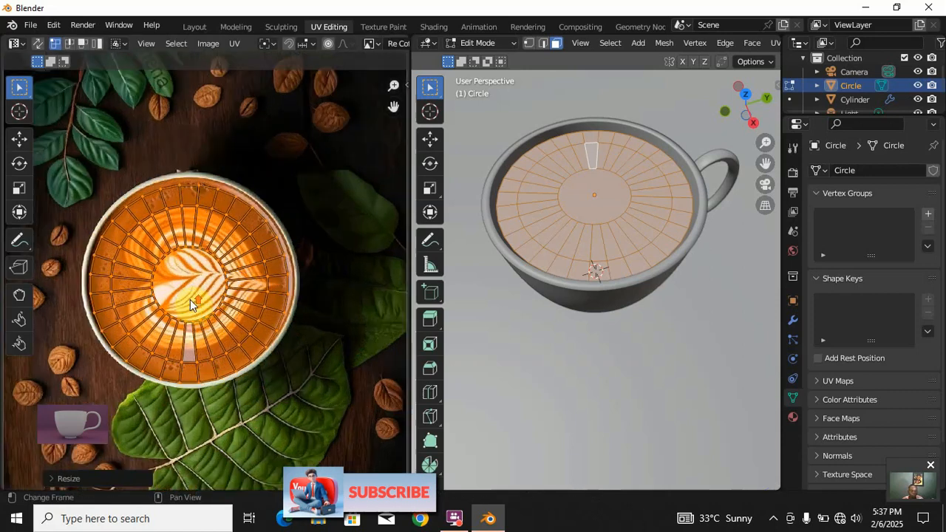
pyautogui.scroll(1, 146, 282)
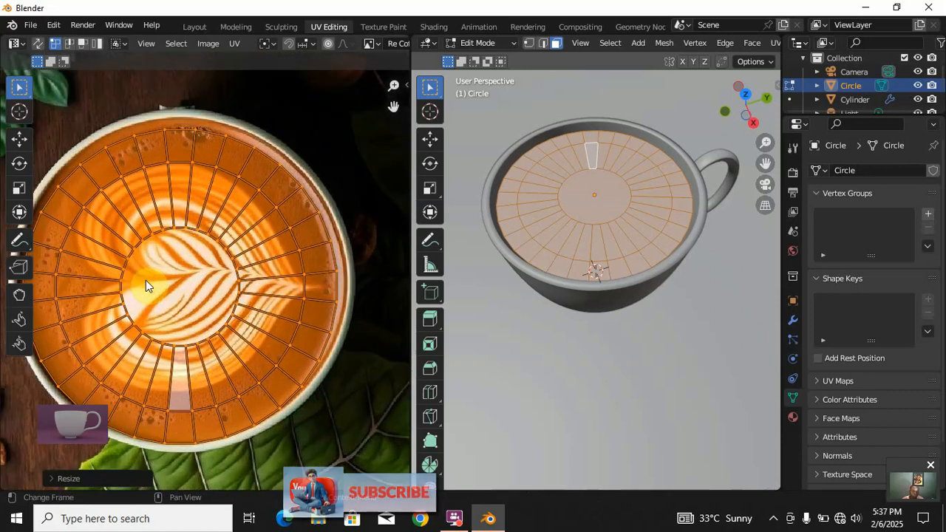
pyautogui.scroll(-1, 146, 280)
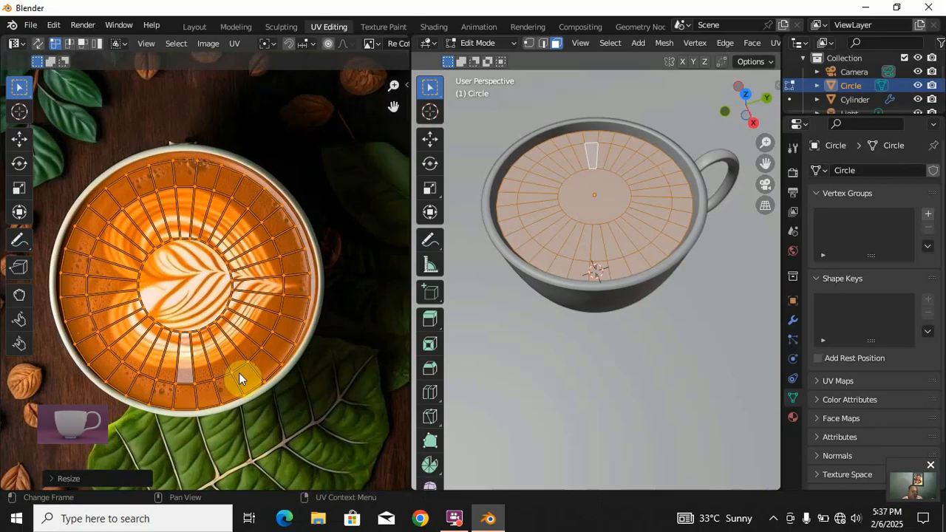
pyautogui.press('g')
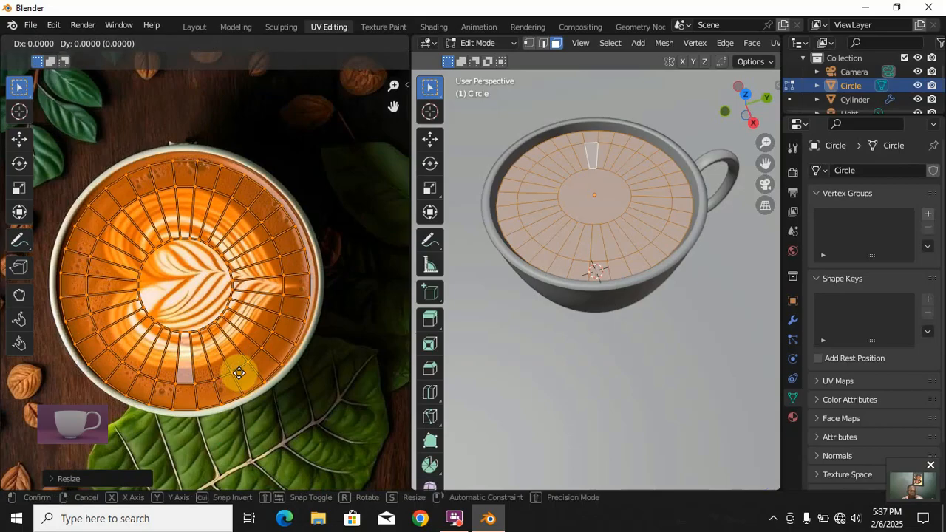
pyautogui.press('s')
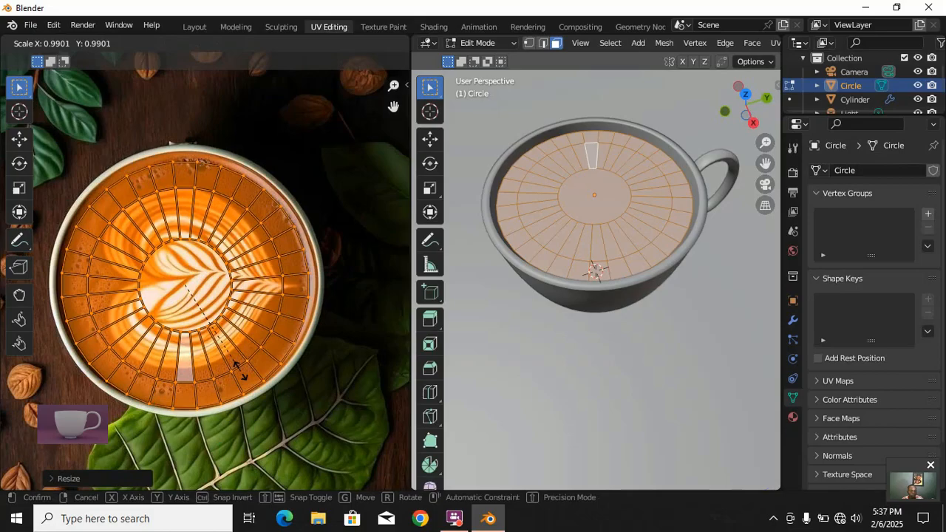
pyautogui.click(240, 369)
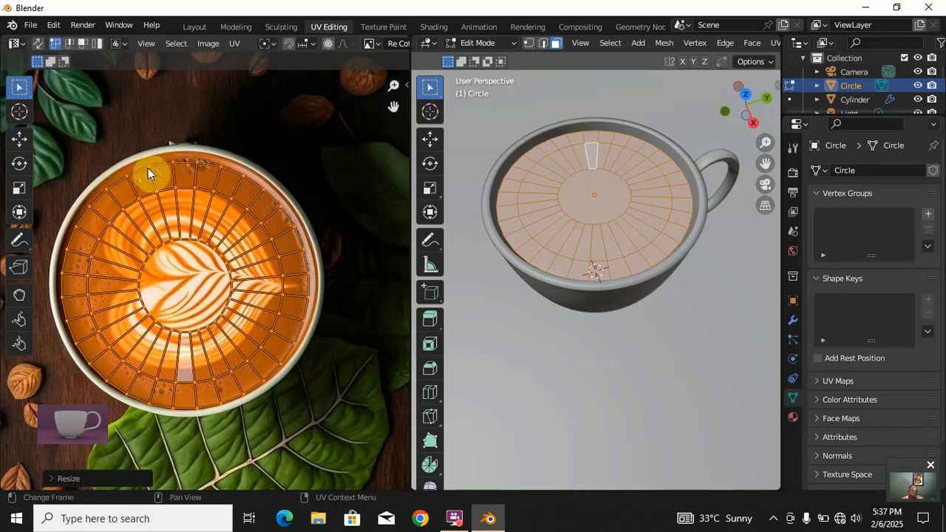
# - Select outer-ring UV vertices along the layout's upper edge and move them outward to the edge of the coffee
pyautogui.click(108, 146)
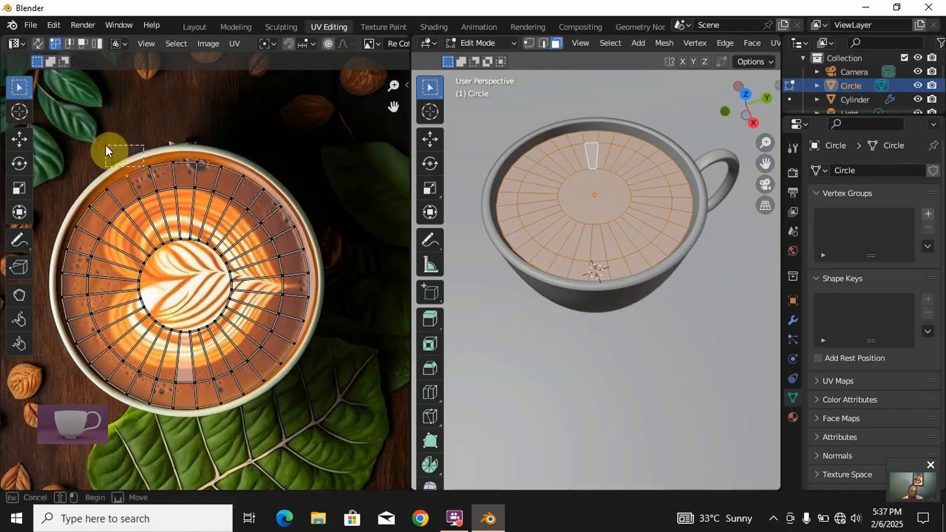
pyautogui.moveTo(106, 145); pyautogui.dragTo(242, 195)
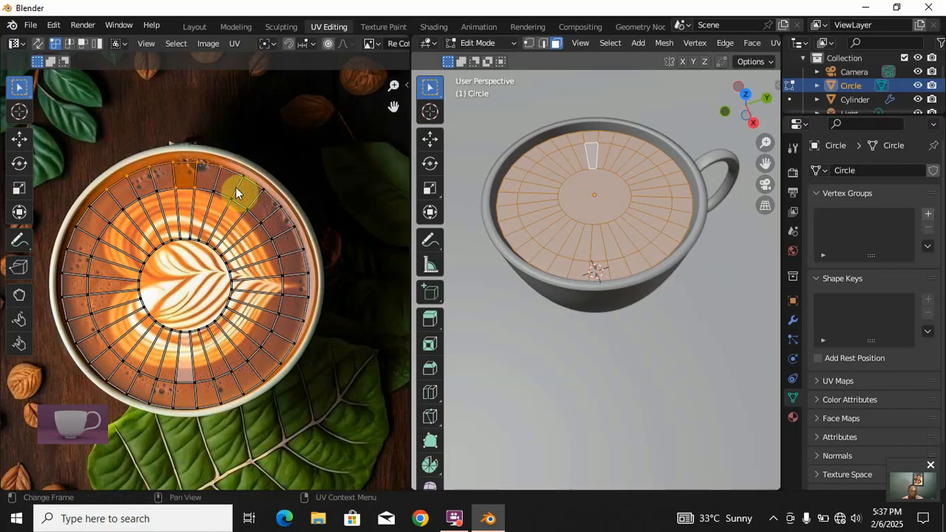
pyautogui.click(105, 131)
pyautogui.moveTo(110, 147); pyautogui.dragTo(178, 163)
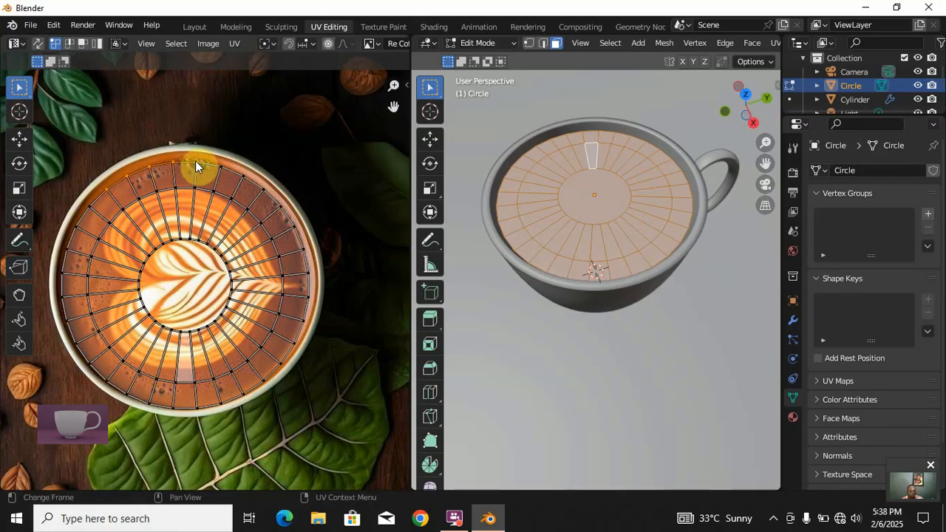
pyautogui.press('g')
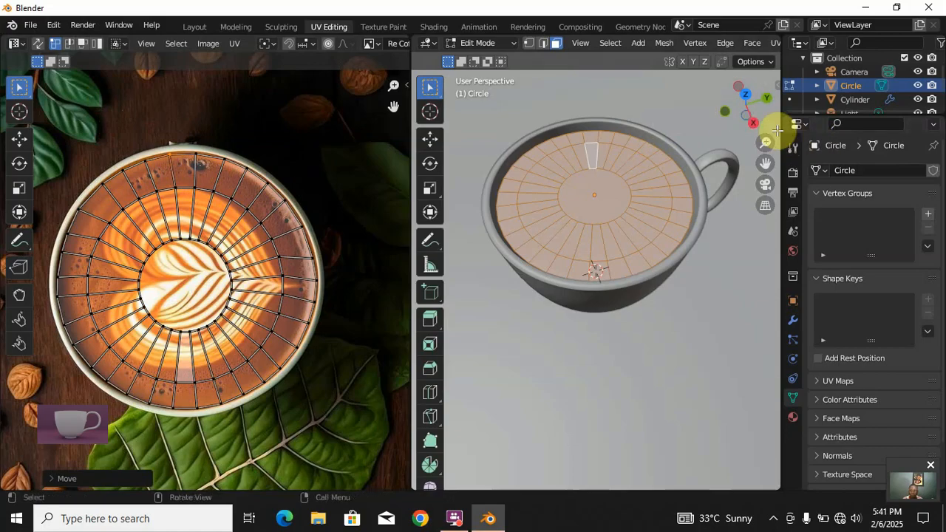
# - Set a widened 3D viewport to Material Preview shading and nudge the upper-left outer UV vertex outward to the coffee's edge
pyautogui.moveTo(781, 138)
pyautogui.mouseDown()
pyautogui.moveTo(915, 138)
pyautogui.moveTo(831, 142)
pyautogui.mouseUp()
pyautogui.press('z')
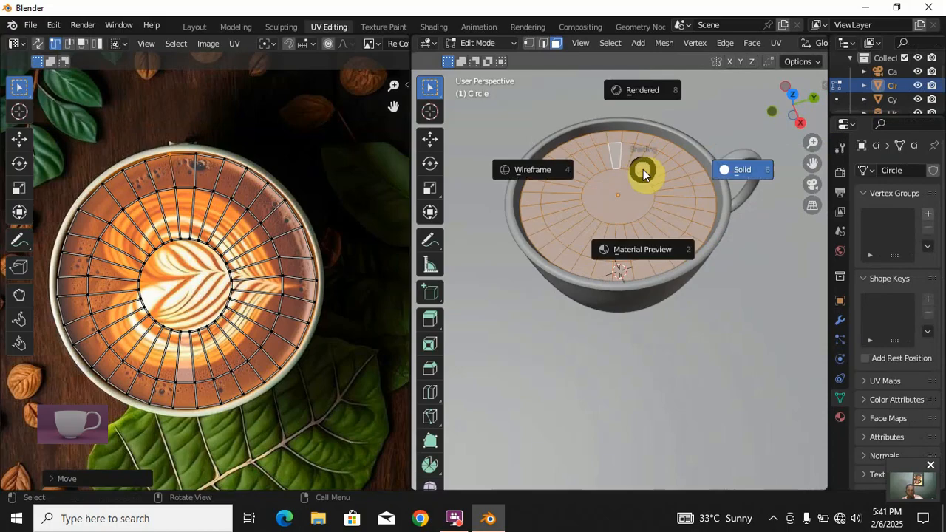
pyautogui.click(621, 249)
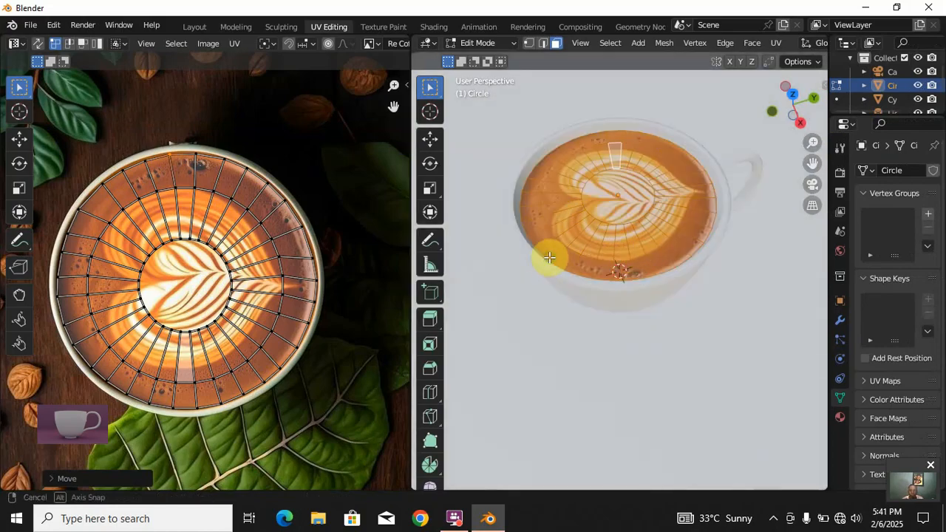
pyautogui.moveTo(549, 257)
pyautogui.mouseDown(button='middle')
pyautogui.moveTo(542, 289)
pyautogui.moveTo(570, 247)
pyautogui.moveTo(576, 267)
pyautogui.moveTo(553, 274)
pyautogui.moveTo(545, 264)
pyautogui.mouseUp(button='middle')
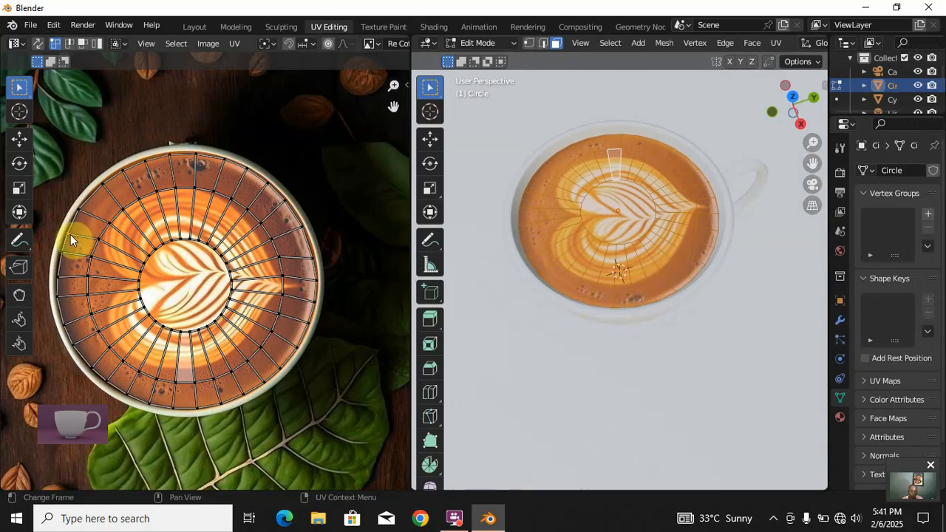
pyautogui.press('g')
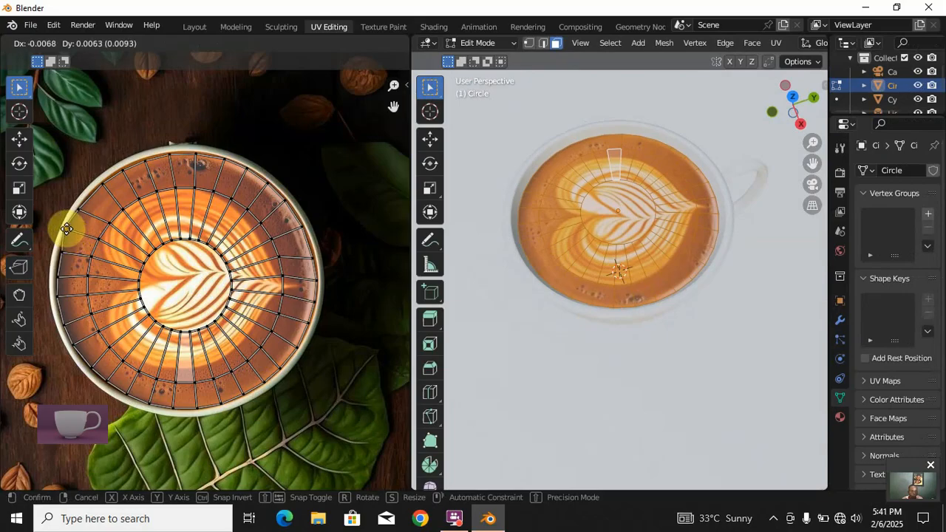
pyautogui.click(63, 225)
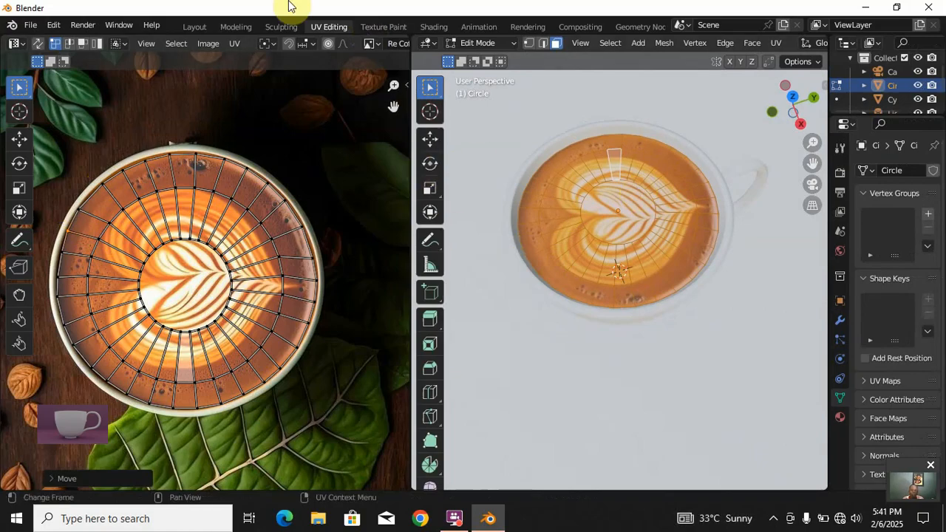
# - Return to the Layout workspace and set the coffee material's Specular to 0.196 and Roughness to 0.717
pyautogui.click(190, 27)
pyautogui.moveTo(224, 249); pyautogui.dragTo(325, 268, button='middle')
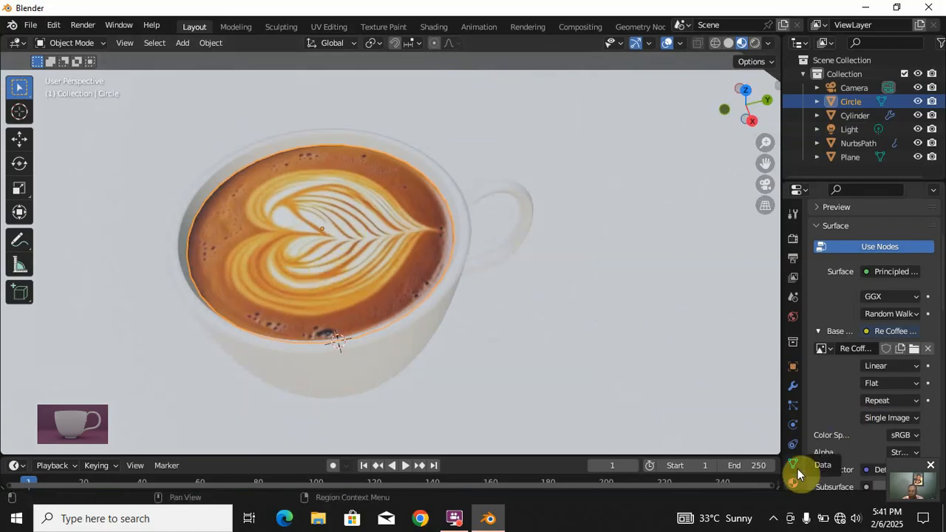
pyautogui.scroll(-6, 857, 444)
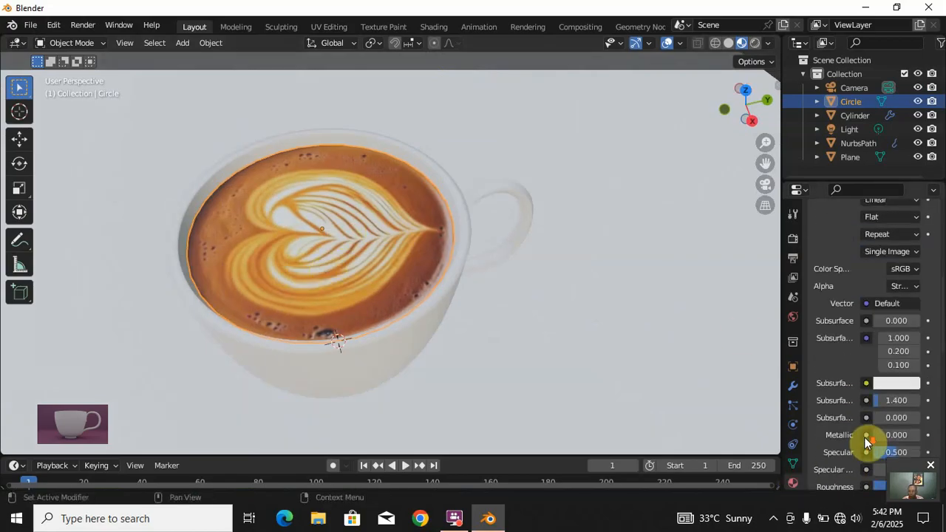
pyautogui.scroll(-2, 878, 426)
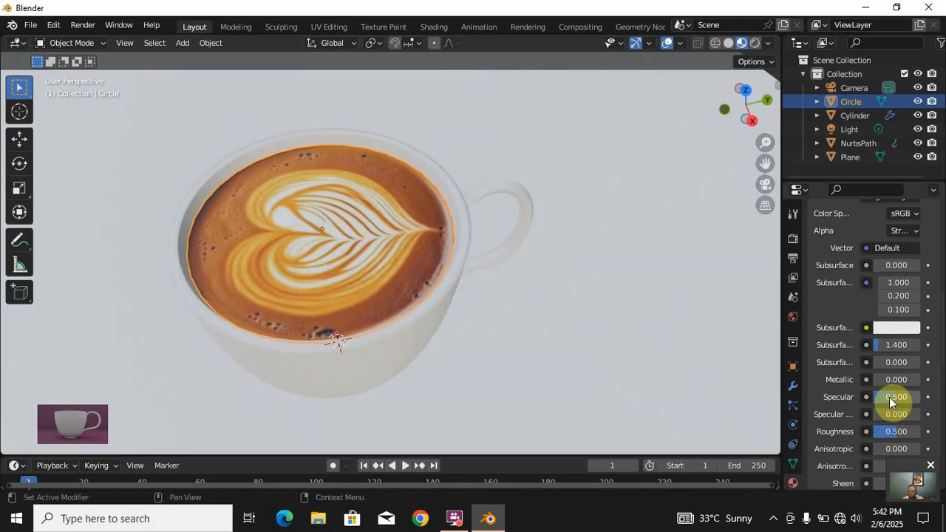
pyautogui.moveTo(894, 397)
pyautogui.mouseDown()
pyautogui.moveTo(863, 396)
pyautogui.moveTo(891, 397)
pyautogui.mouseUp()
pyautogui.moveTo(901, 434); pyautogui.dragTo(911, 434)
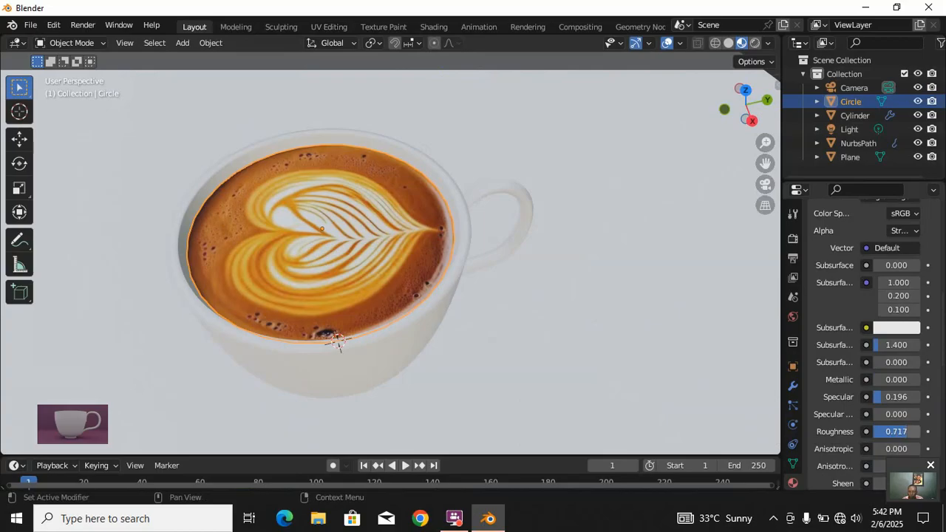
pyautogui.scroll(5, 842, 377)
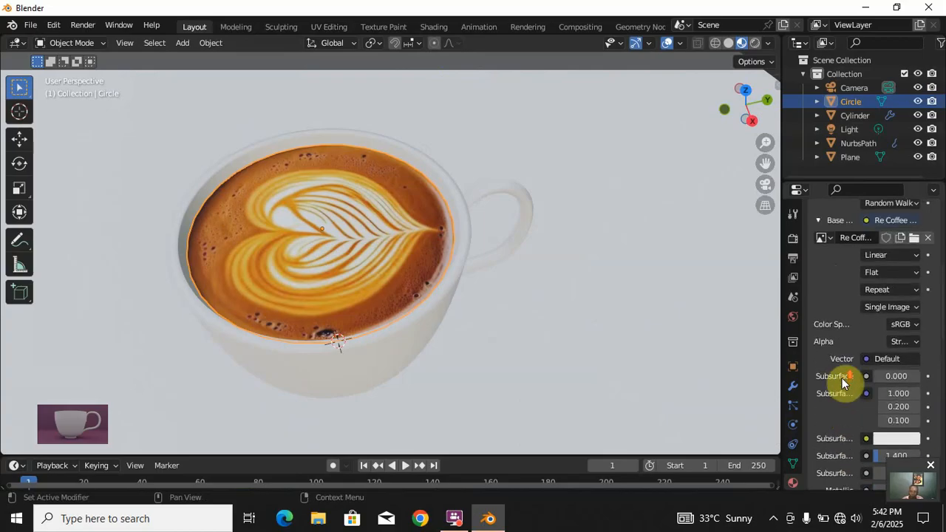
# - Add a new material to the cup body and darken its Base Color to a light grey
pyautogui.scroll(-5, 842, 377)
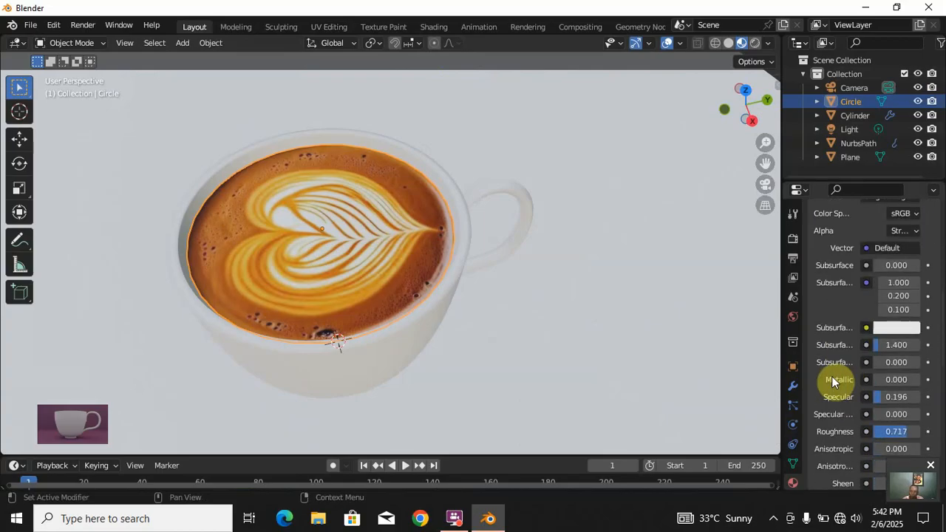
pyautogui.click(460, 196)
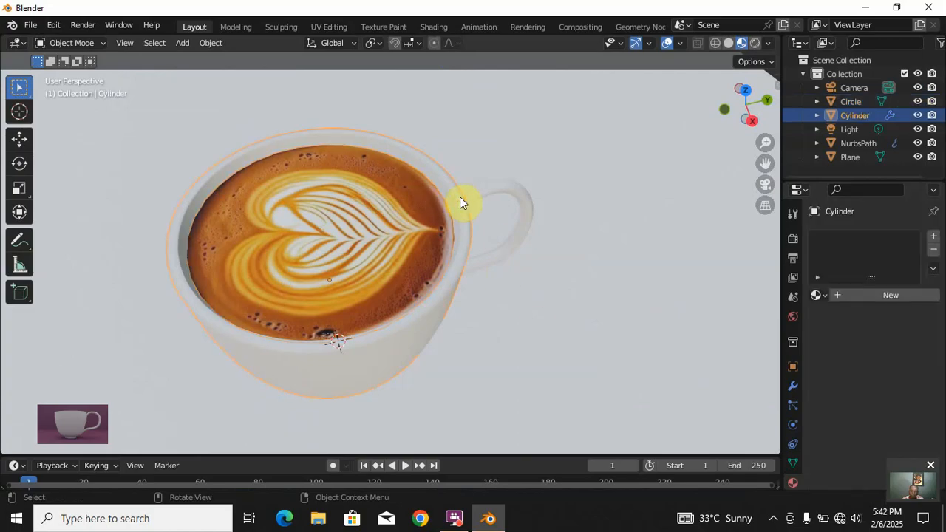
pyautogui.click(859, 299)
pyautogui.scroll(-2, 861, 392)
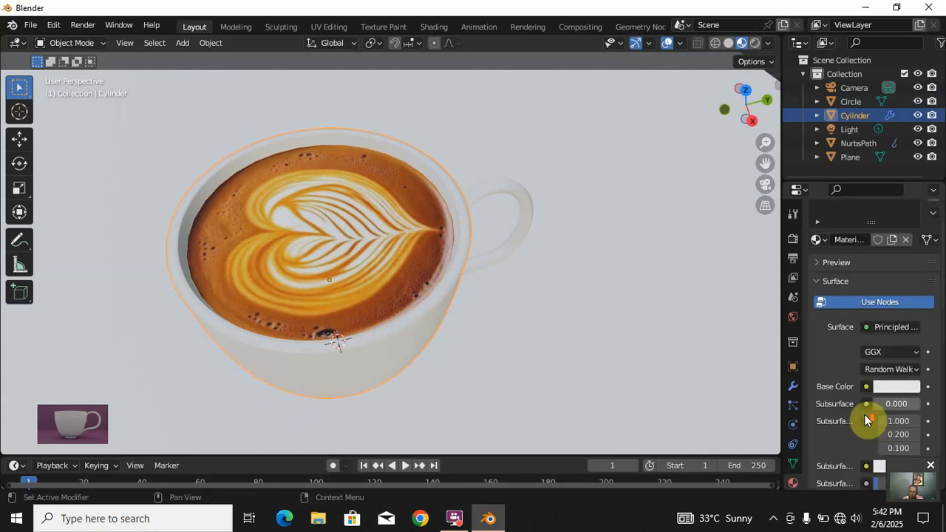
pyautogui.scroll(-1, 867, 418)
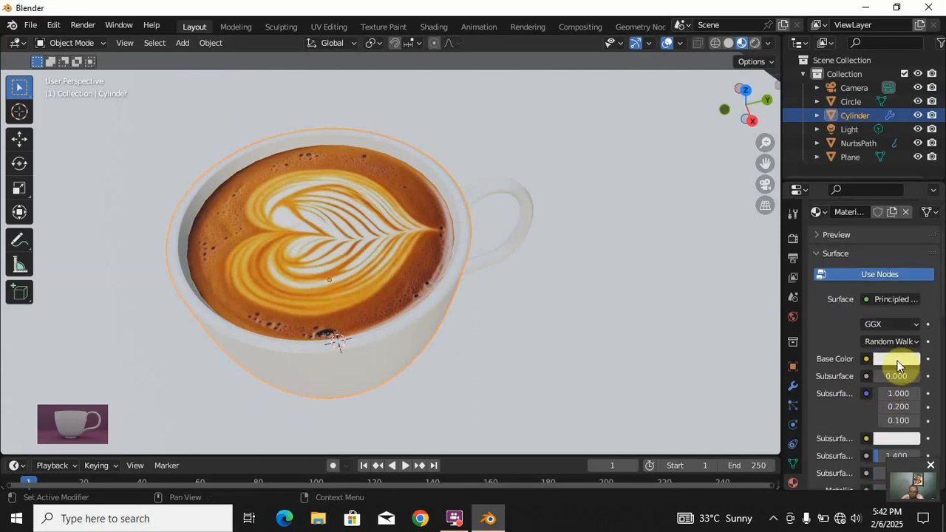
pyautogui.click(897, 362)
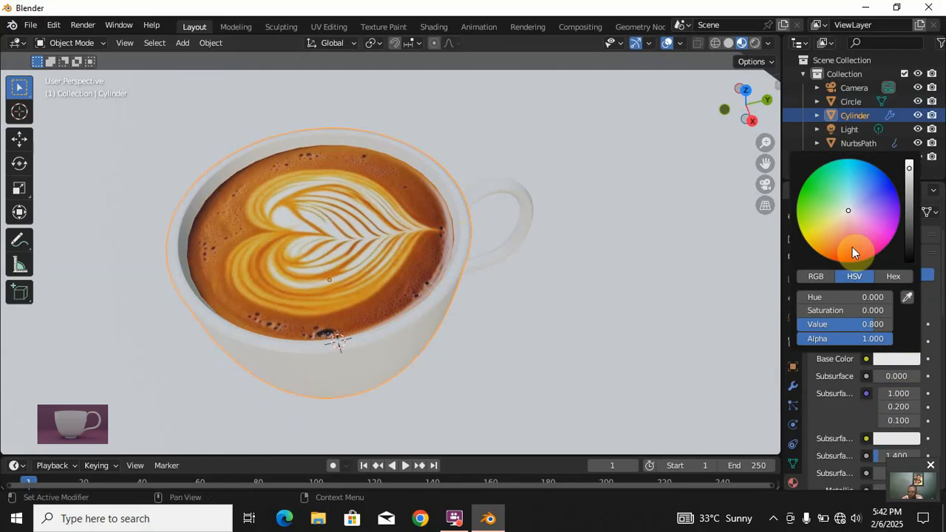
pyautogui.moveTo(910, 169); pyautogui.dragTo(909, 186)
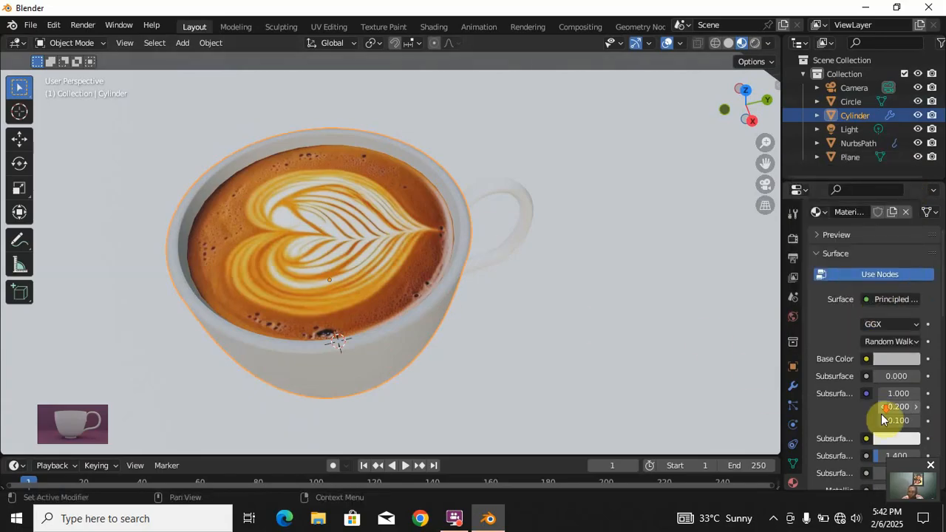
# - Set the cup material's Specular to 0.225 and Roughness to 0.167
pyautogui.scroll(-2, 887, 425)
pyautogui.scroll(-1, 865, 420)
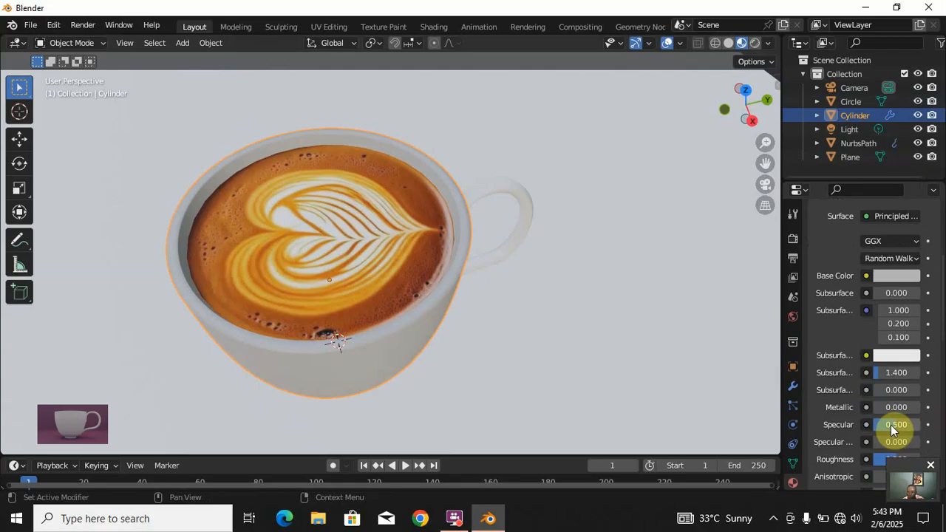
pyautogui.moveTo(891, 425); pyautogui.dragTo(878, 425)
pyautogui.scroll(-2, 870, 417)
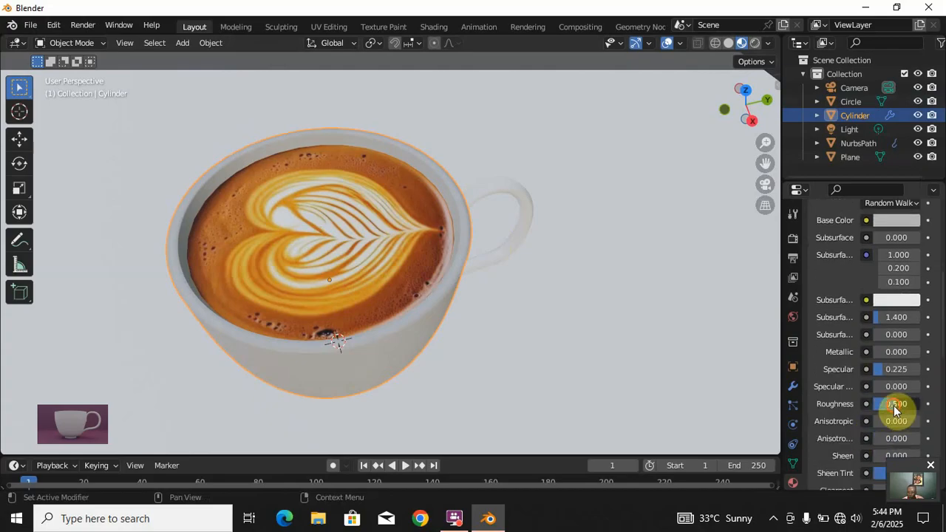
pyautogui.moveTo(895, 411); pyautogui.dragTo(882, 412)
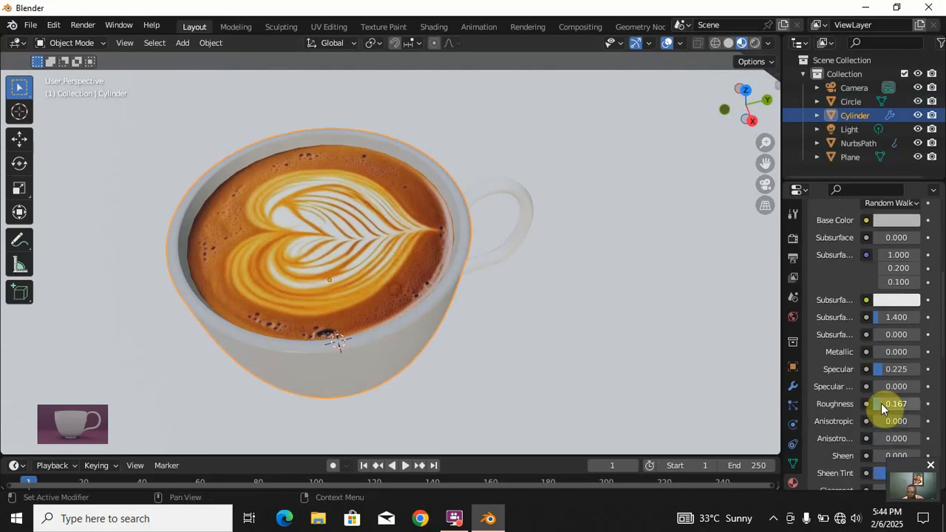
# - Assign the cup body's existing material, Material.002, to the handle
pyautogui.click(488, 192)
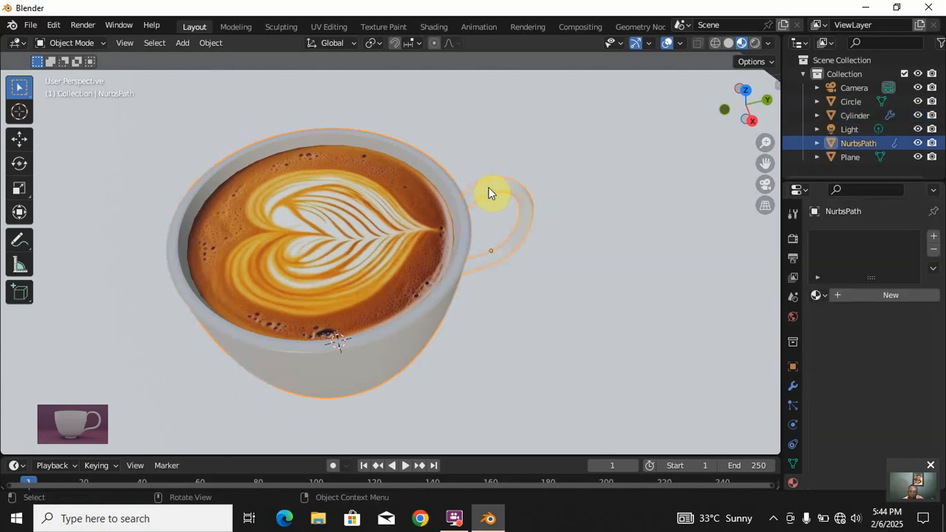
pyautogui.click(819, 296)
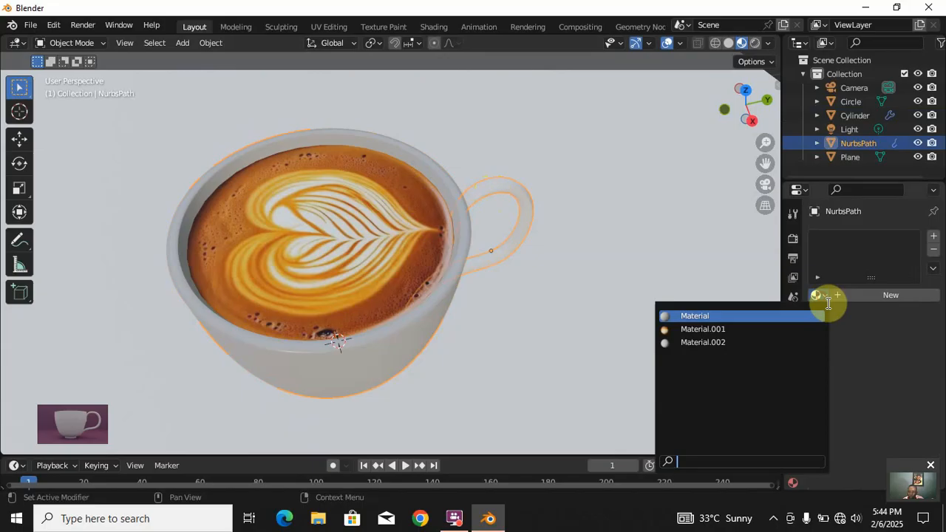
pyautogui.click(704, 343)
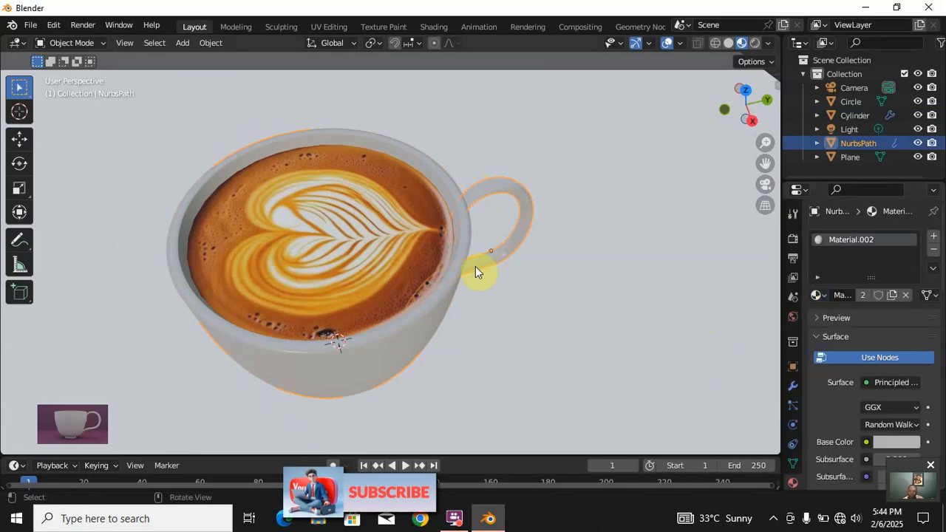
# - Add a new material to the ground plane with a slightly darkened green Base Color, hue 0.270 and saturation 0.874
pyautogui.click(615, 246)
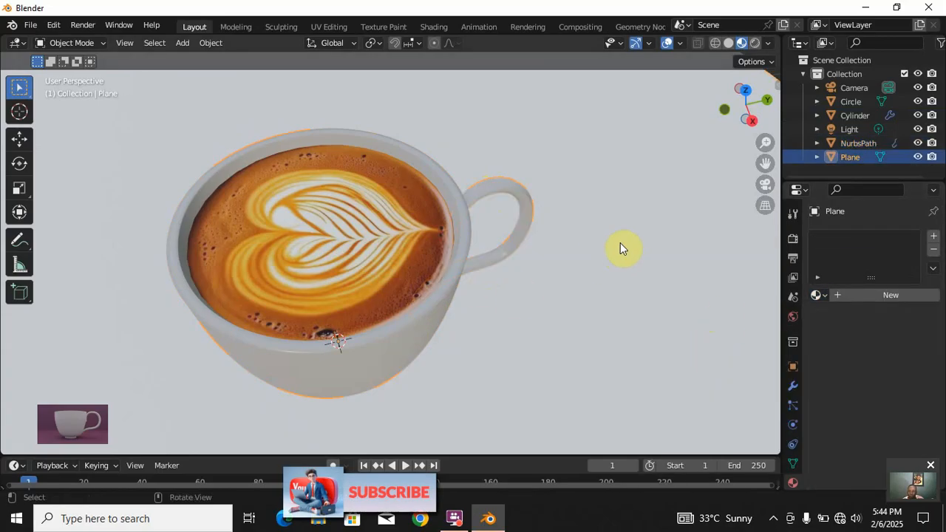
pyautogui.click(840, 298)
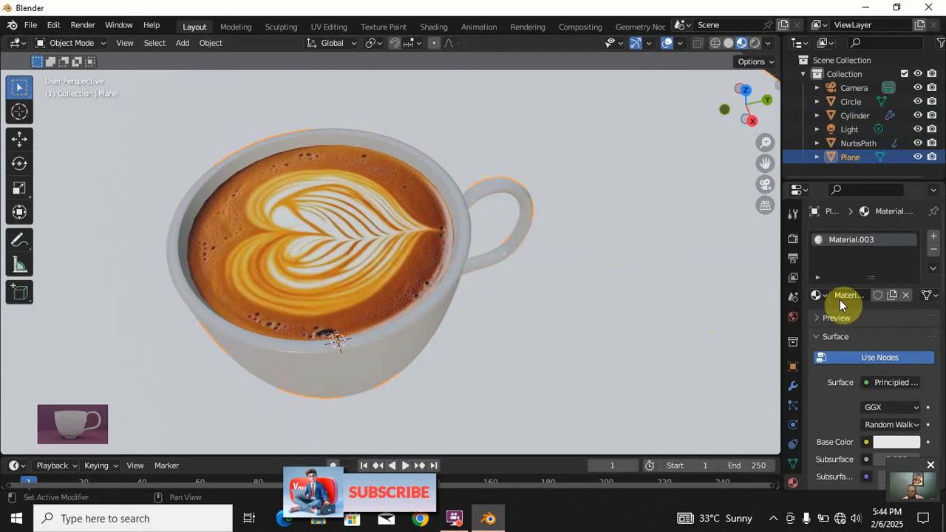
pyautogui.click(899, 444)
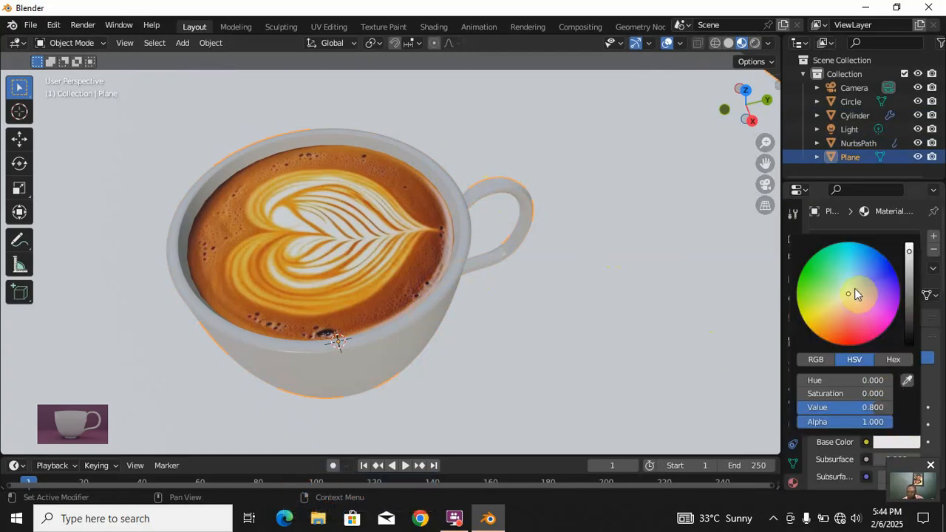
pyautogui.moveTo(848, 294); pyautogui.dragTo(816, 294)
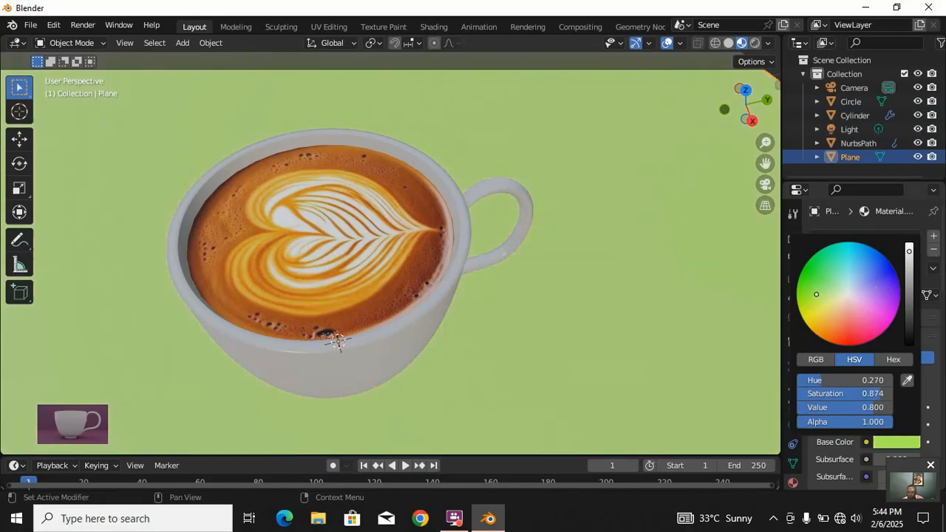
pyautogui.moveTo(910, 253); pyautogui.dragTo(909, 273)
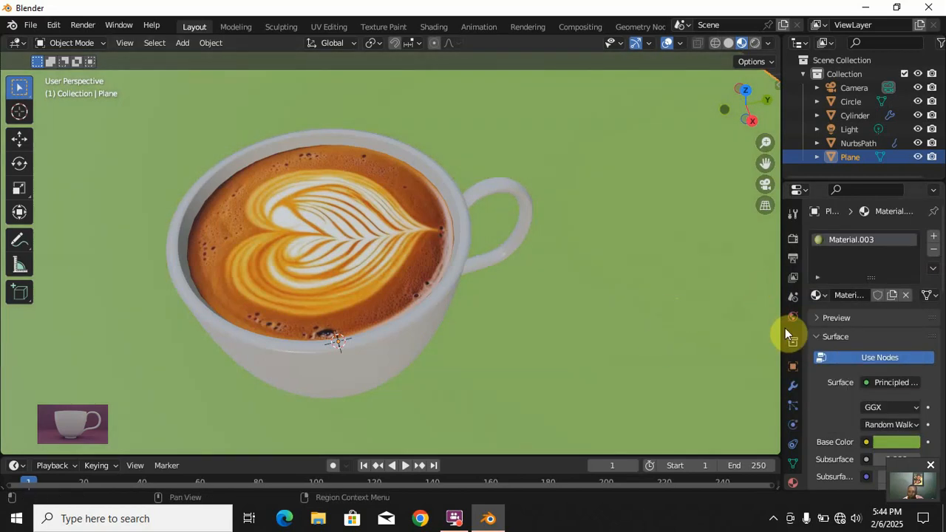
# - Set the world background colour to a medium-dark grey and show the viewport in Rendered shading
pyautogui.click(793, 316)
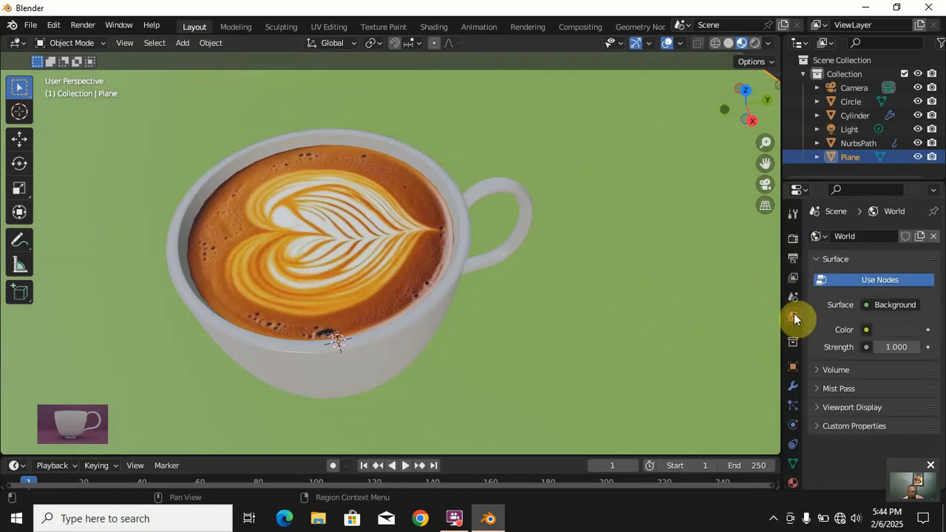
pyautogui.click(899, 329)
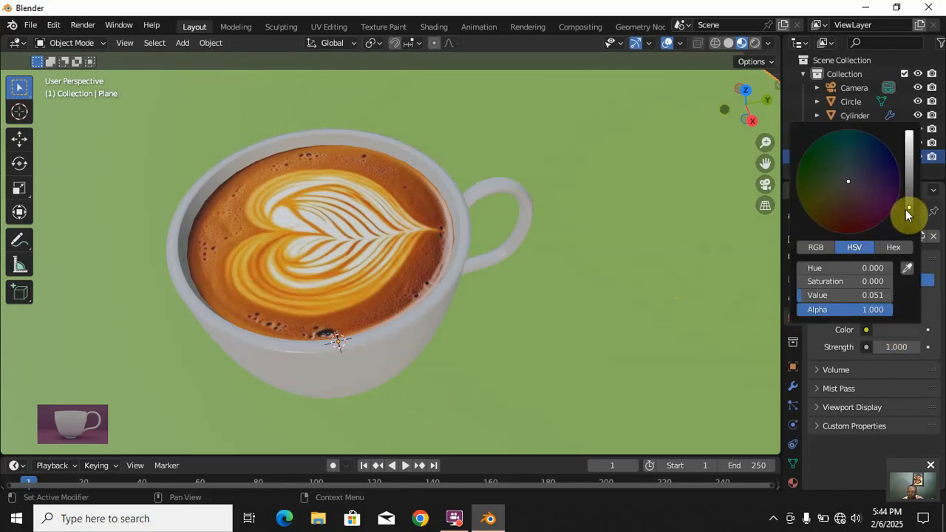
pyautogui.moveTo(908, 211); pyautogui.dragTo(909, 174)
pyautogui.scroll(-4, 538, 244)
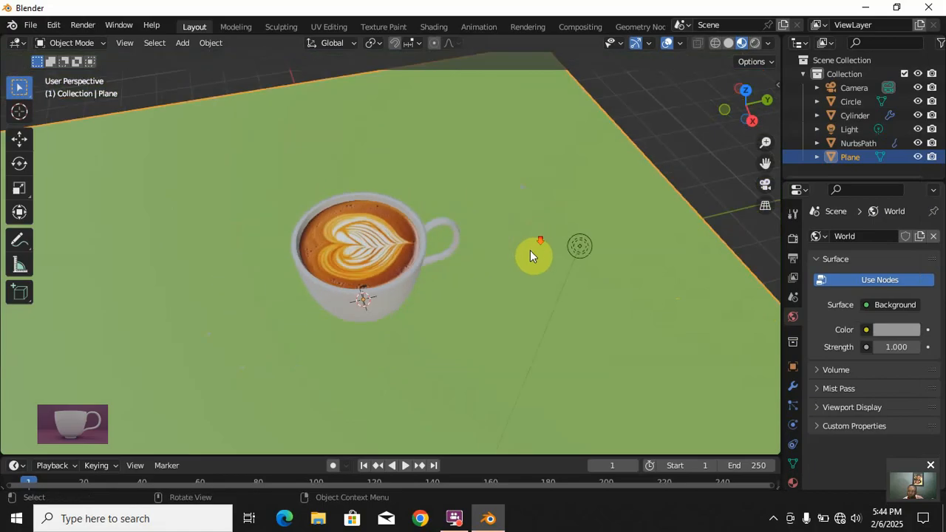
pyautogui.scroll(-5, 529, 253)
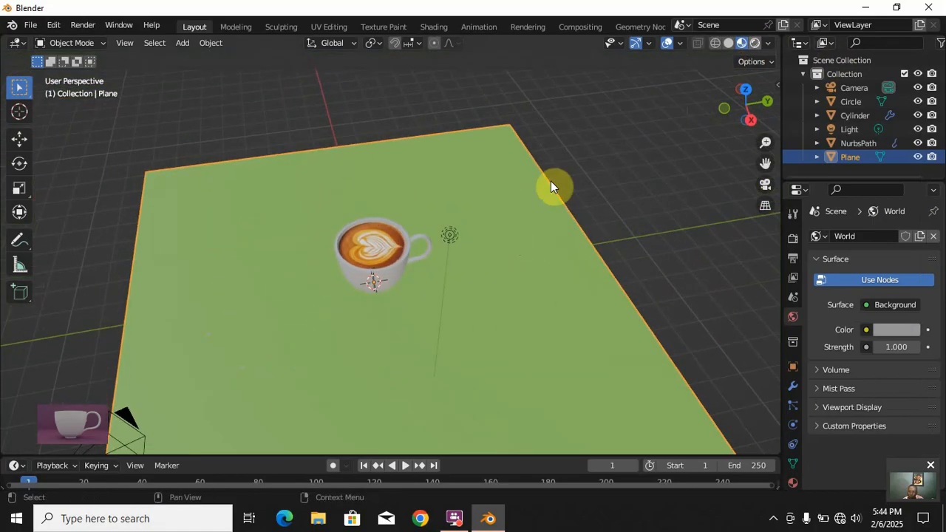
pyautogui.click(755, 45)
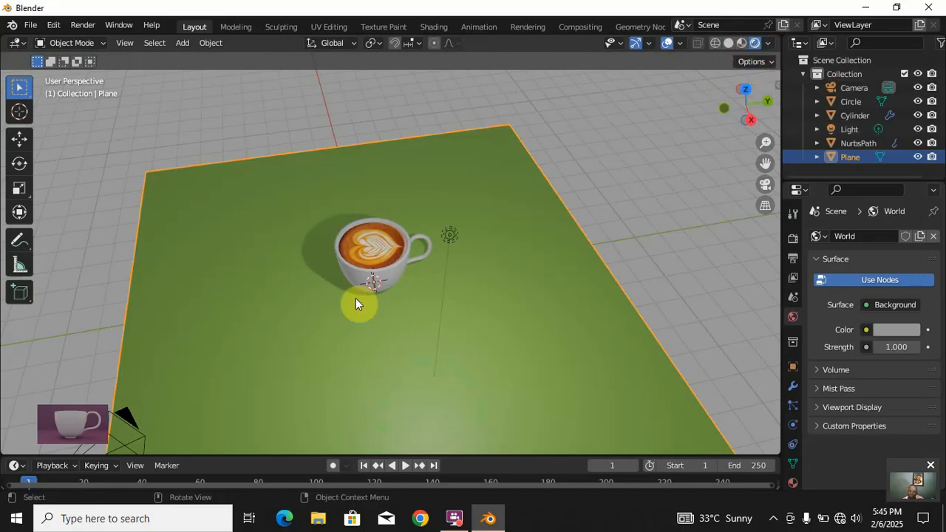
pyautogui.click(898, 330)
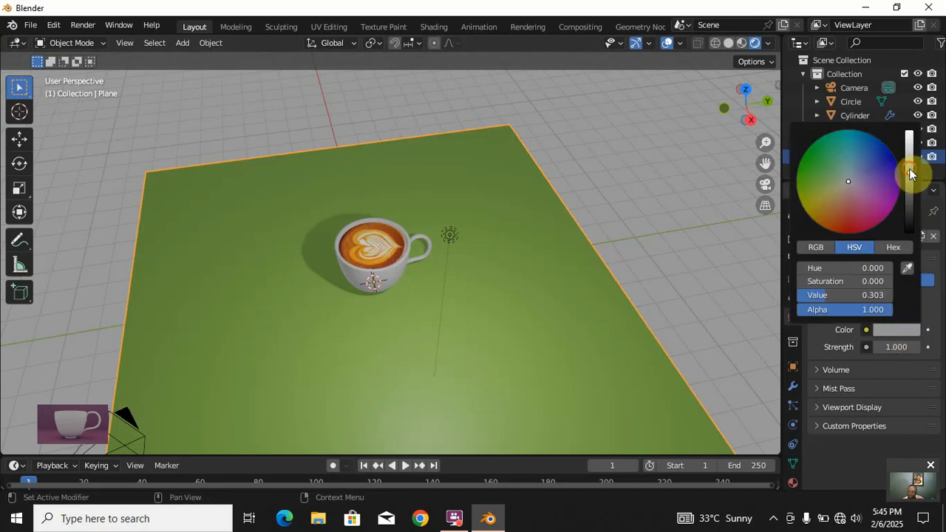
pyautogui.moveTo(914, 173)
pyautogui.mouseDown()
pyautogui.moveTo(909, 146)
pyautogui.moveTo(909, 189)
pyautogui.mouseUp()
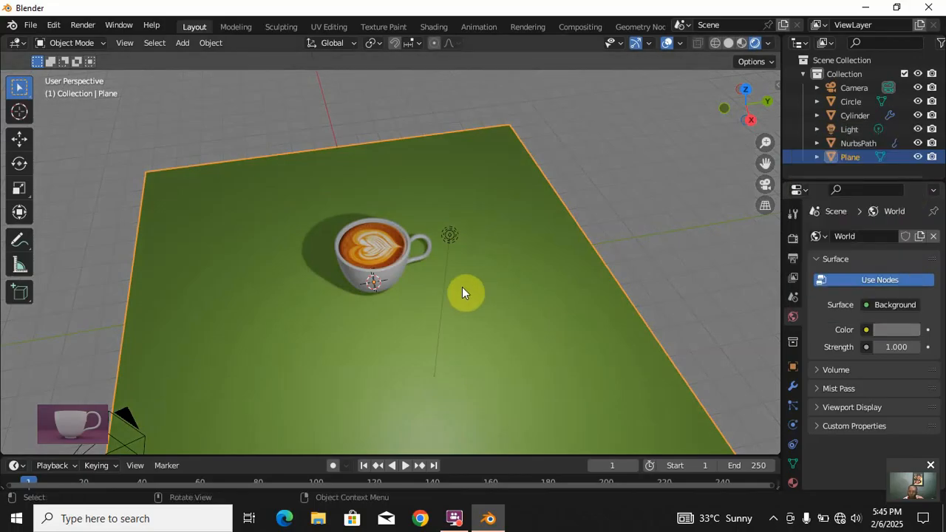
# - Duplicate the ground plane in place and rotate the copy 90° about the global Y axis as an upright backdrop
pyautogui.scroll(3, 458, 297)
pyautogui.moveTo(423, 312)
pyautogui.mouseDown(button='middle')
pyautogui.moveTo(414, 279)
pyautogui.moveTo(360, 304)
pyautogui.moveTo(351, 337)
pyautogui.moveTo(363, 369)
pyautogui.moveTo(397, 307)
pyautogui.moveTo(368, 329)
pyautogui.moveTo(389, 285)
pyautogui.moveTo(376, 232)
pyautogui.moveTo(362, 255)
pyautogui.moveTo(466, 252)
pyautogui.moveTo(358, 299)
pyautogui.moveTo(395, 290)
pyautogui.moveTo(397, 349)
pyautogui.moveTo(433, 355)
pyautogui.moveTo(458, 323)
pyautogui.moveTo(437, 310)
pyautogui.moveTo(400, 330)
pyautogui.moveTo(415, 319)
pyautogui.mouseUp(button='middle')
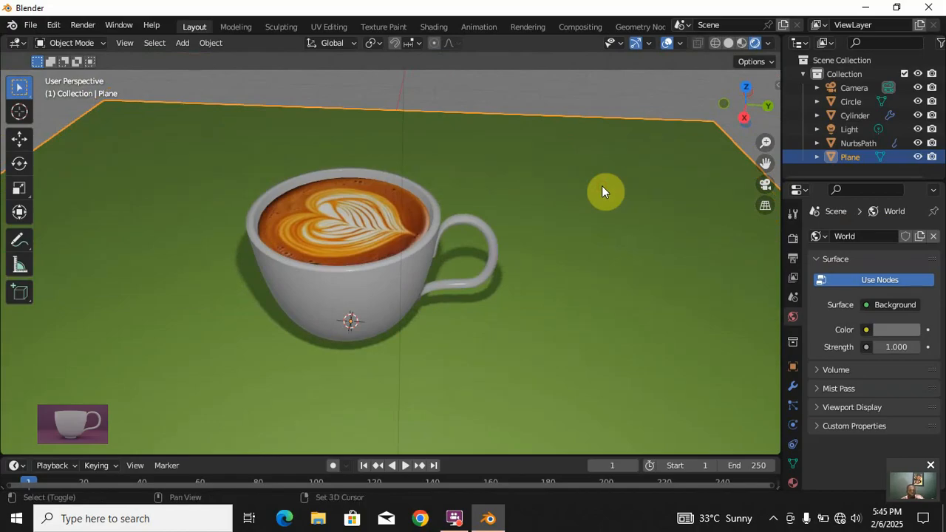
pyautogui.hotkey('shift', 'd')
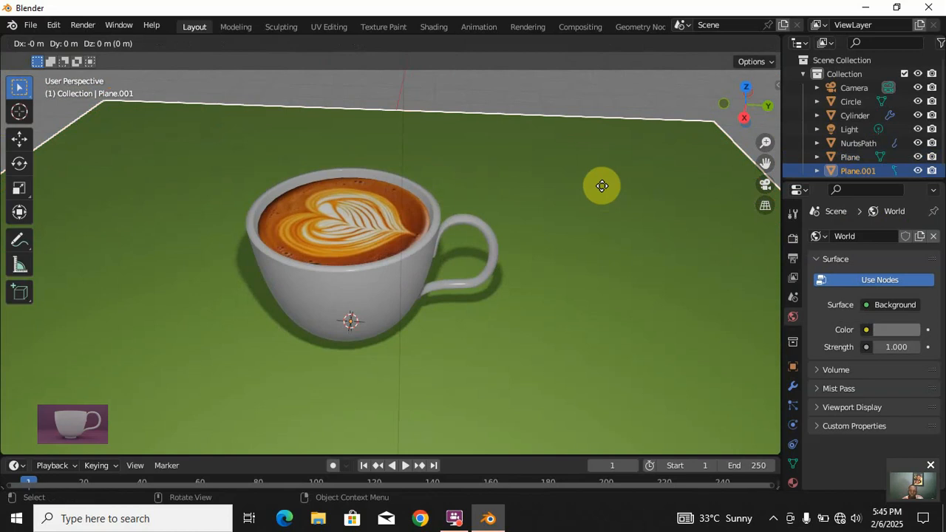
pyautogui.click(602, 186)
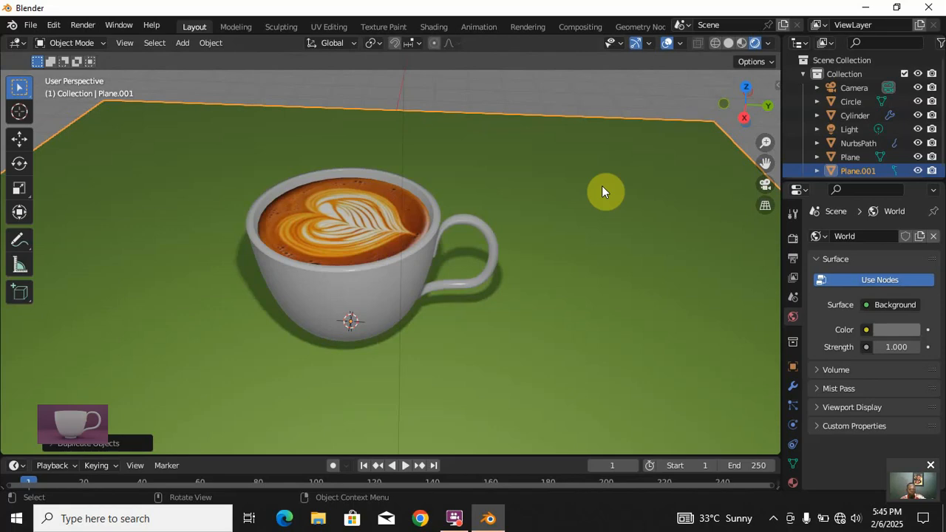
pyautogui.press('r')
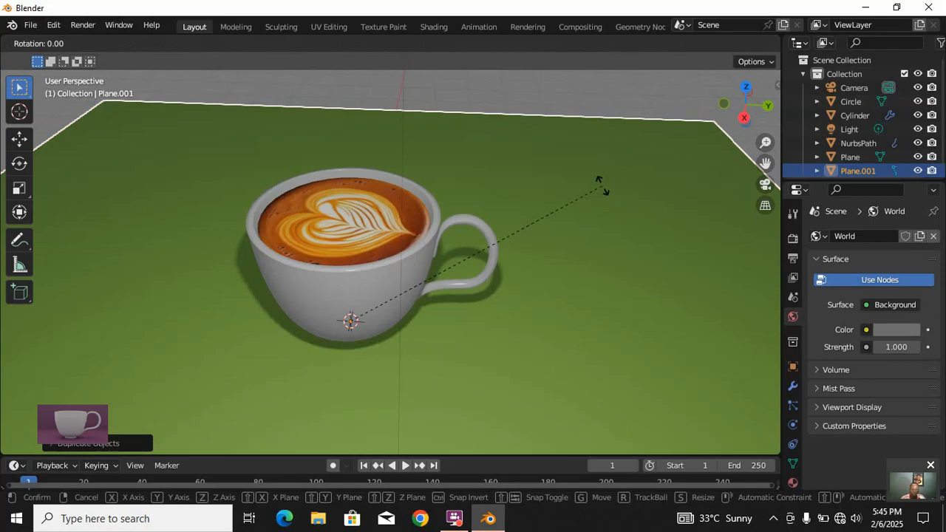
pyautogui.write('x')
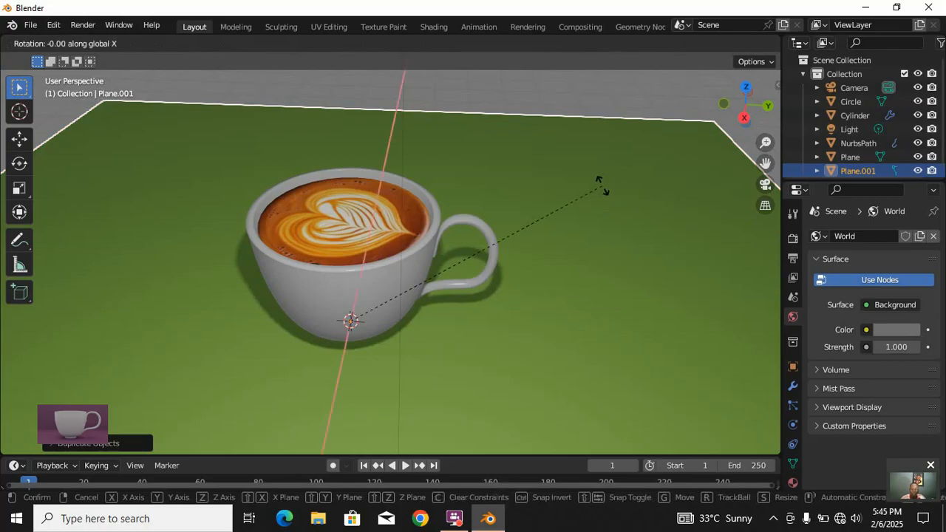
pyautogui.write('90')
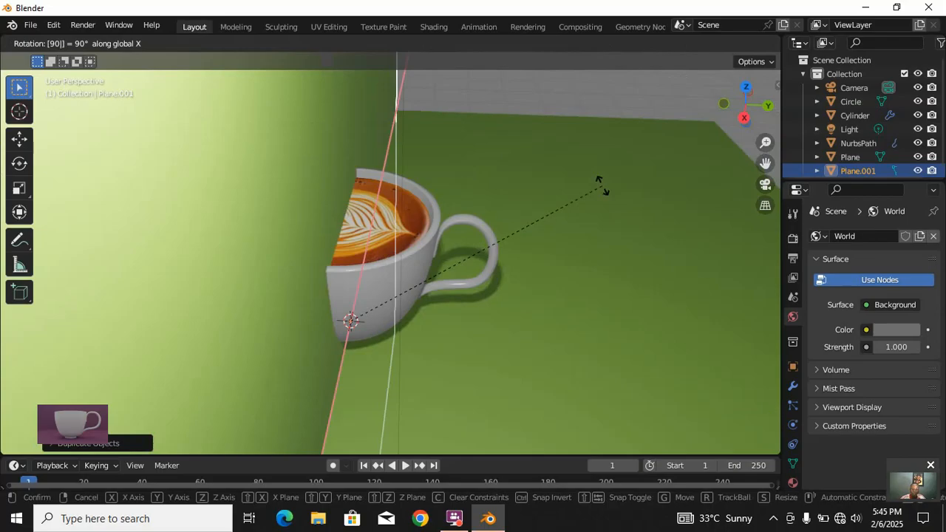
pyautogui.write('y')
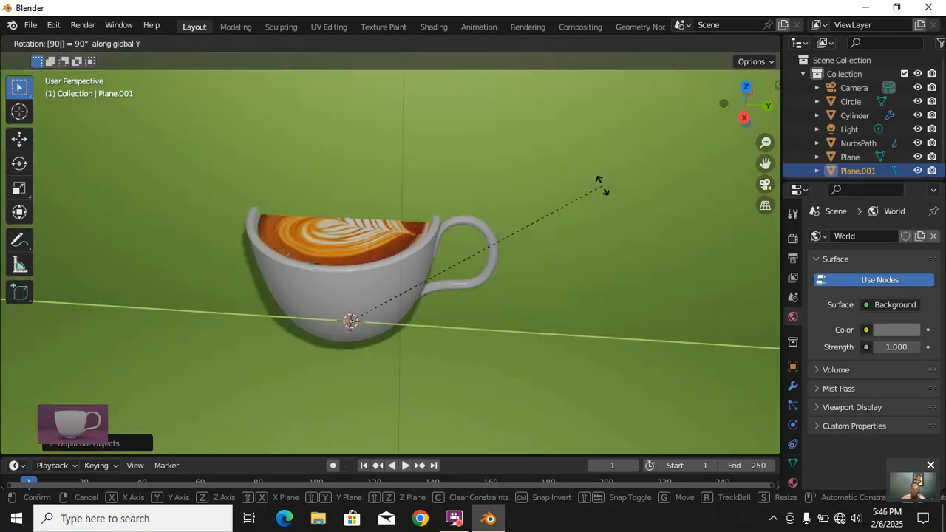
pyautogui.click(602, 186)
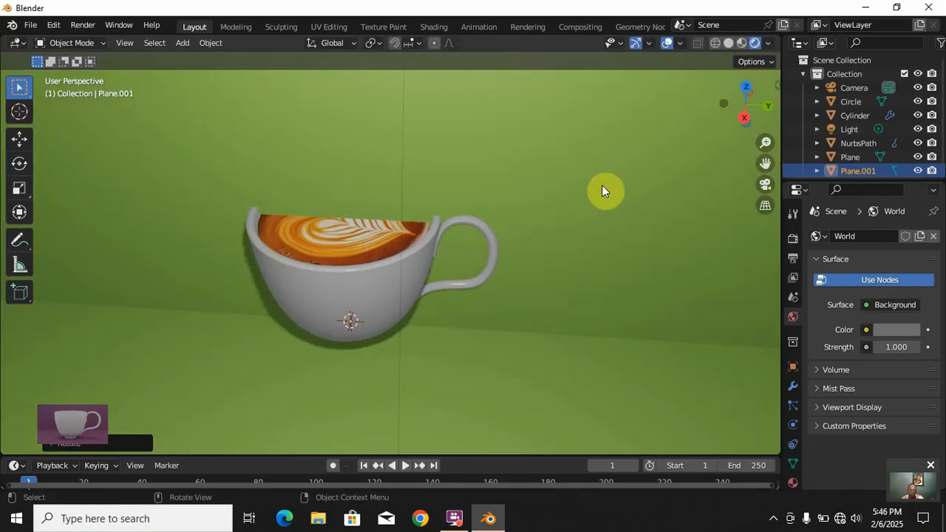
pyautogui.press('g')
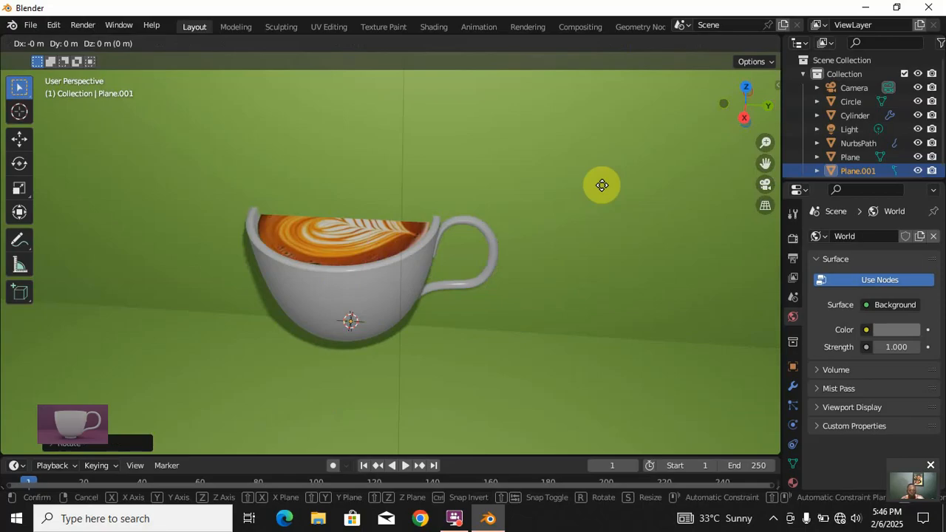
pyautogui.press('y')
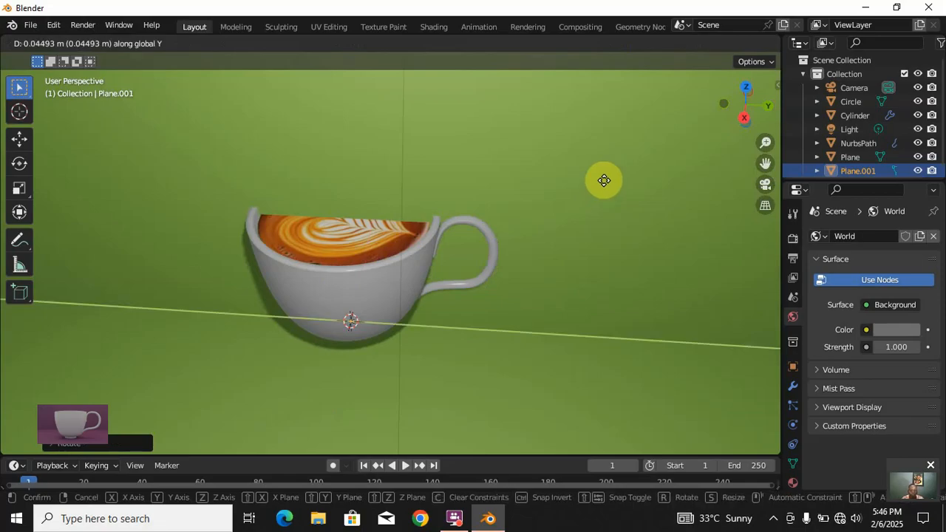
pyautogui.click(561, 201)
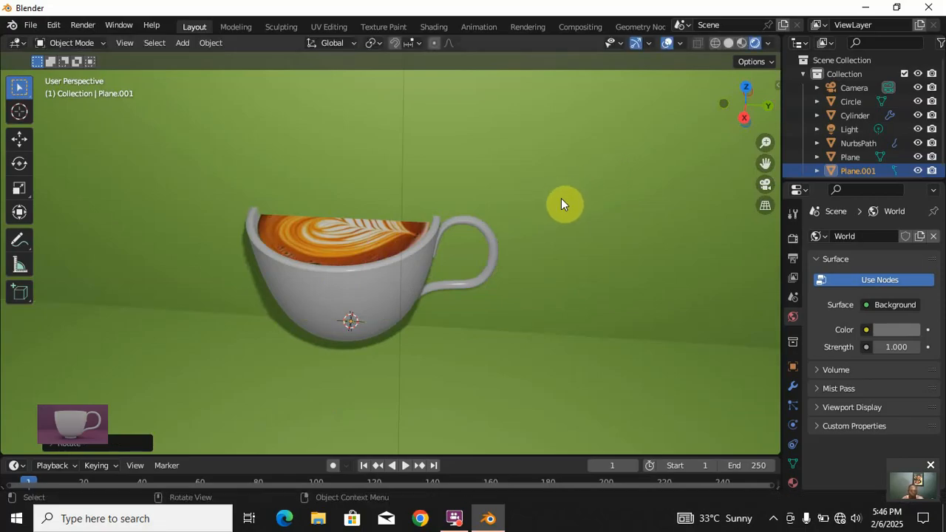
# - Move the upright backdrop about 8.25 m behind the cup along the global X axis
pyautogui.press('g')
pyautogui.press('x')
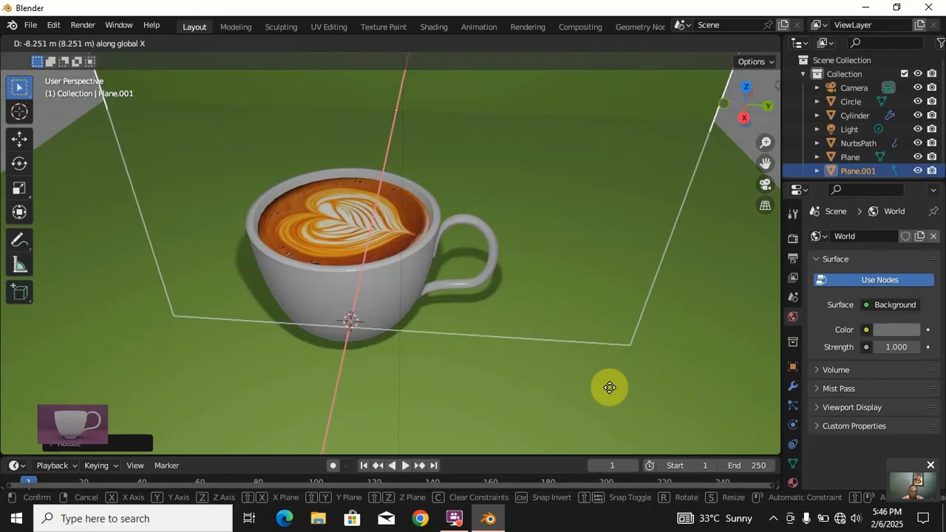
pyautogui.click(610, 387)
pyautogui.moveTo(440, 270); pyautogui.dragTo(438, 234, button='middle')
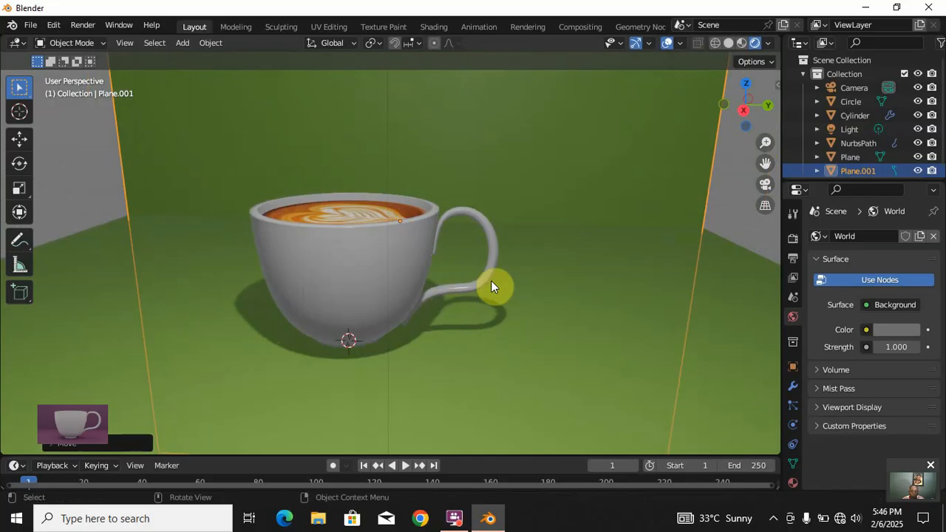
pyautogui.click(364, 257)
pyautogui.click(364, 257)
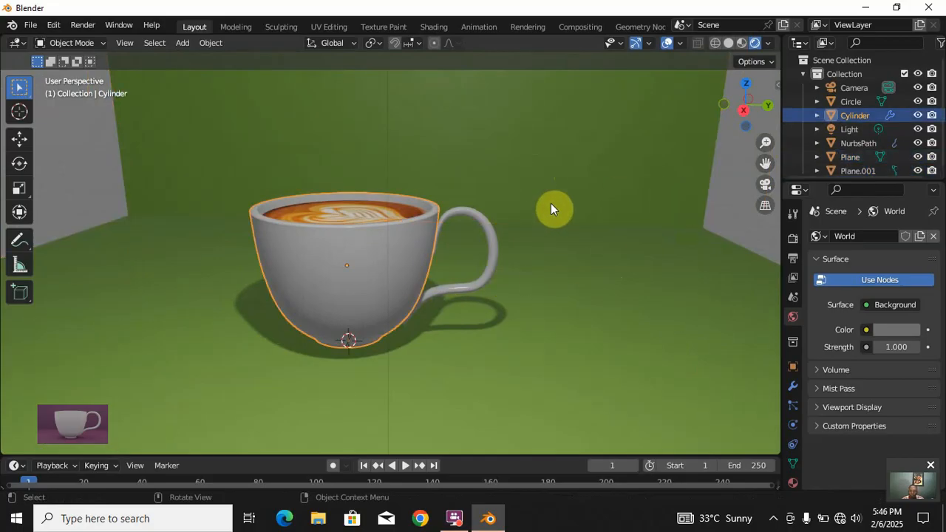
pyautogui.moveTo(459, 273); pyautogui.dragTo(466, 263, button='middle')
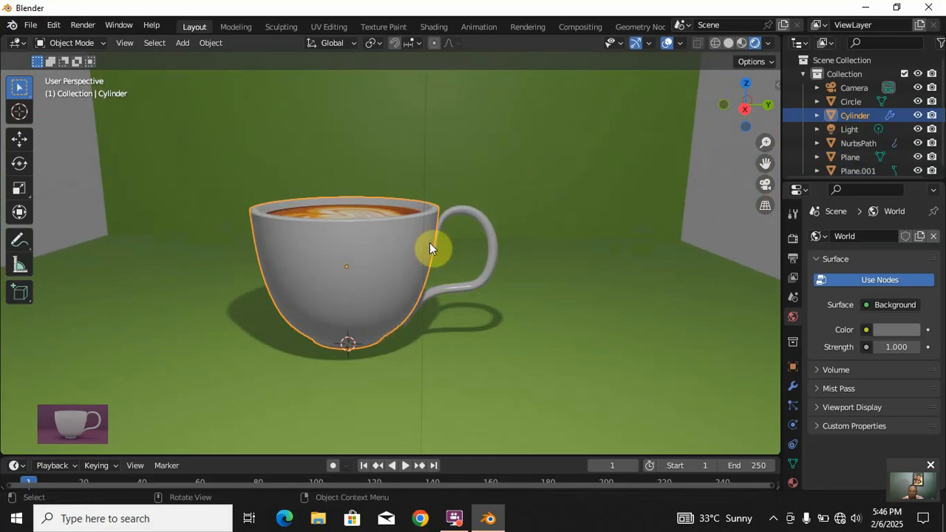
# - Delete the upright backdrop plane behind the cup
pyautogui.click(548, 285)
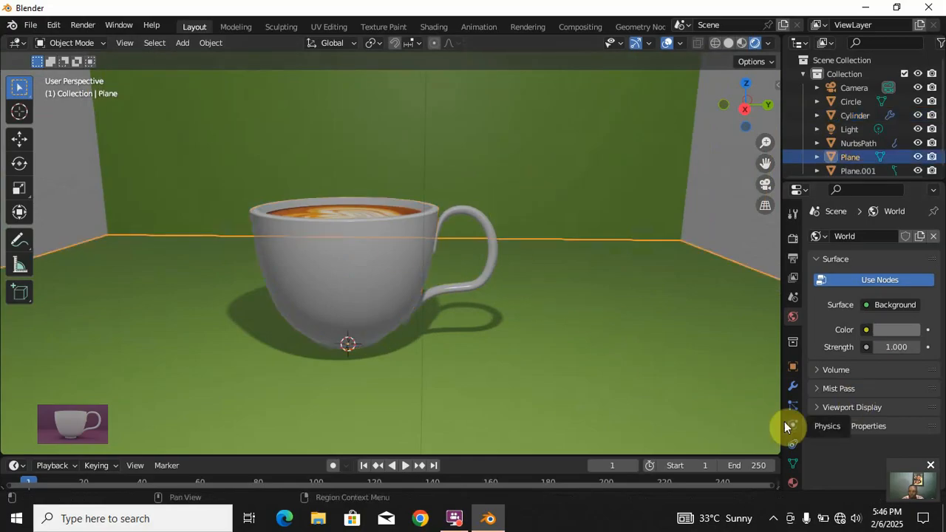
pyautogui.click(565, 193)
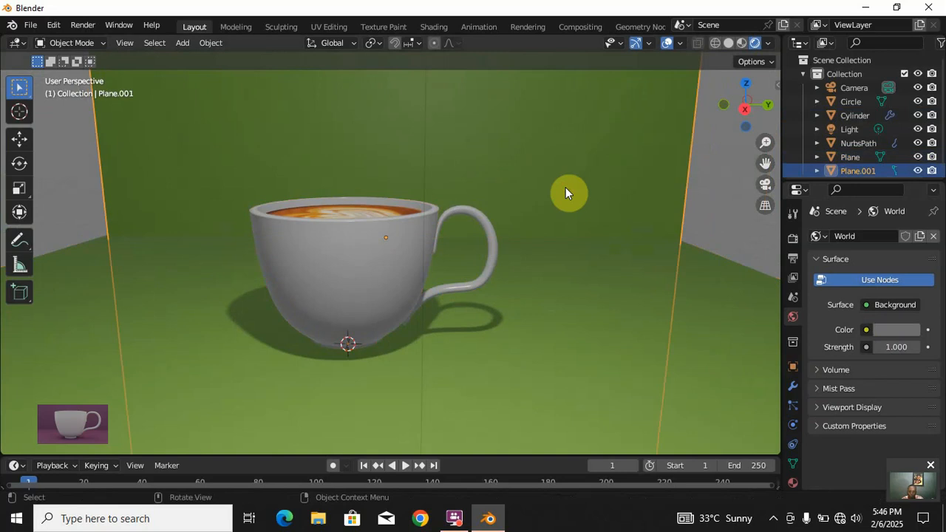
pyautogui.press('x')
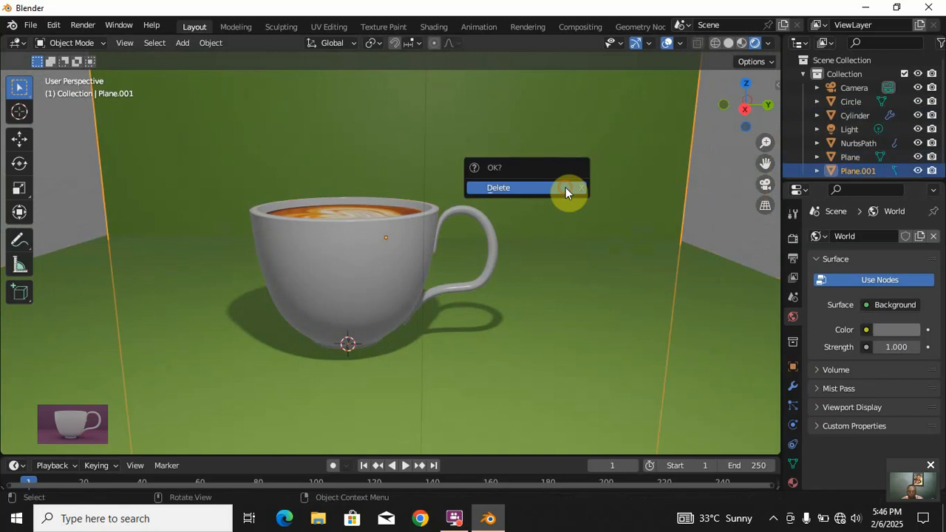
pyautogui.click(565, 189)
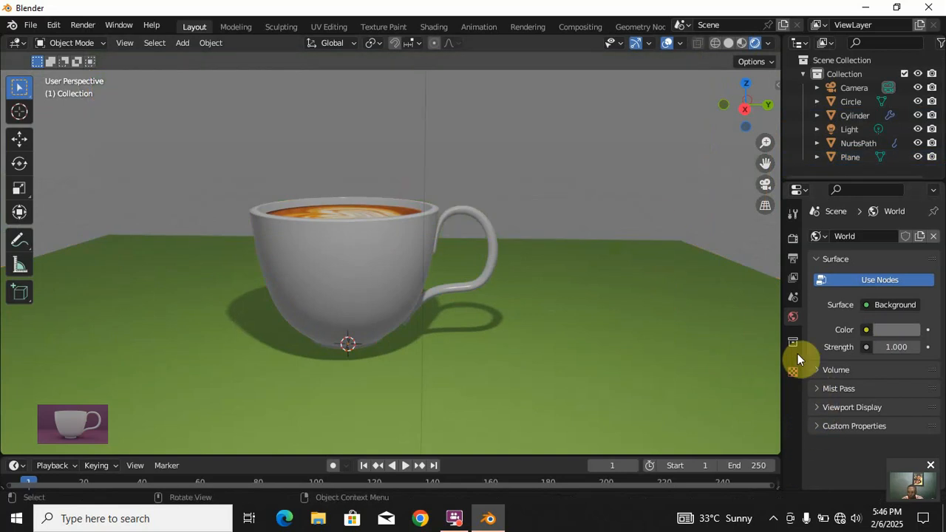
# - Change the Base Color of the ground plane's material to a dark golden yellow
pyautogui.click(562, 299)
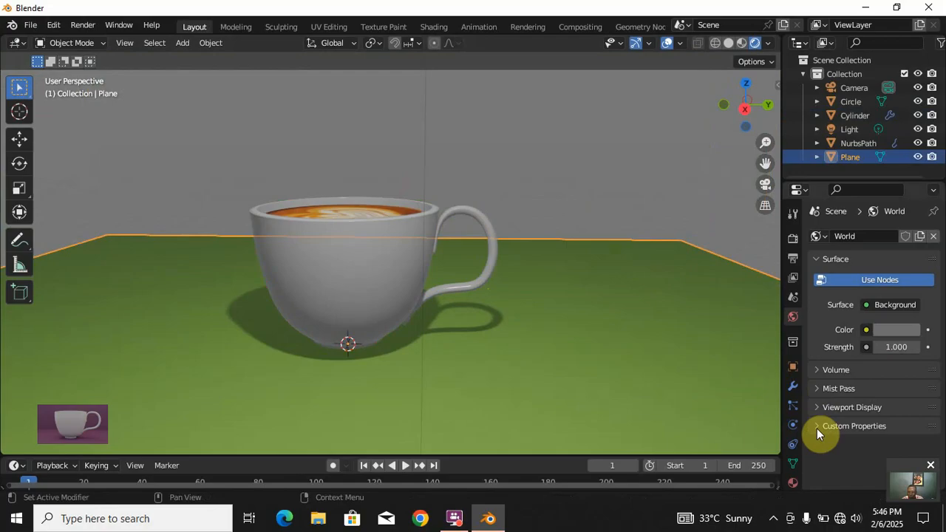
pyautogui.click(791, 483)
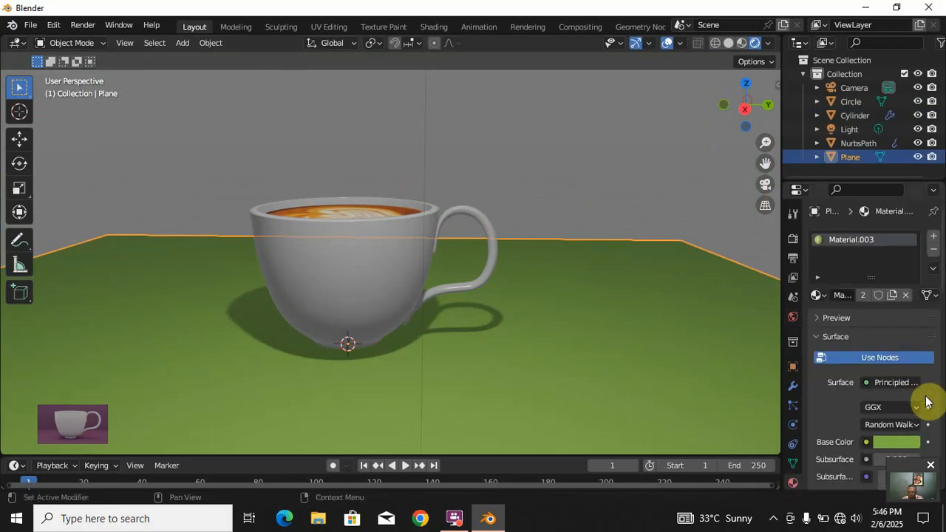
pyautogui.scroll(-3, 845, 418)
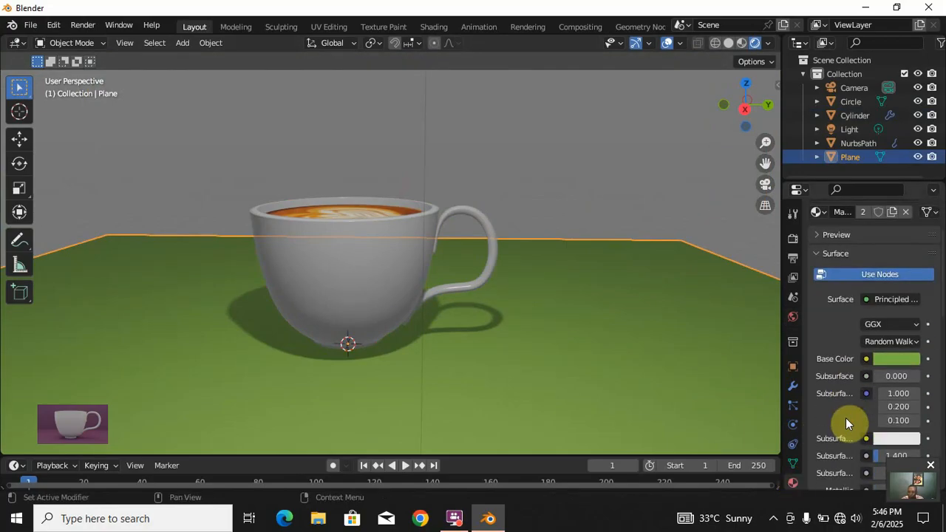
pyautogui.click(886, 359)
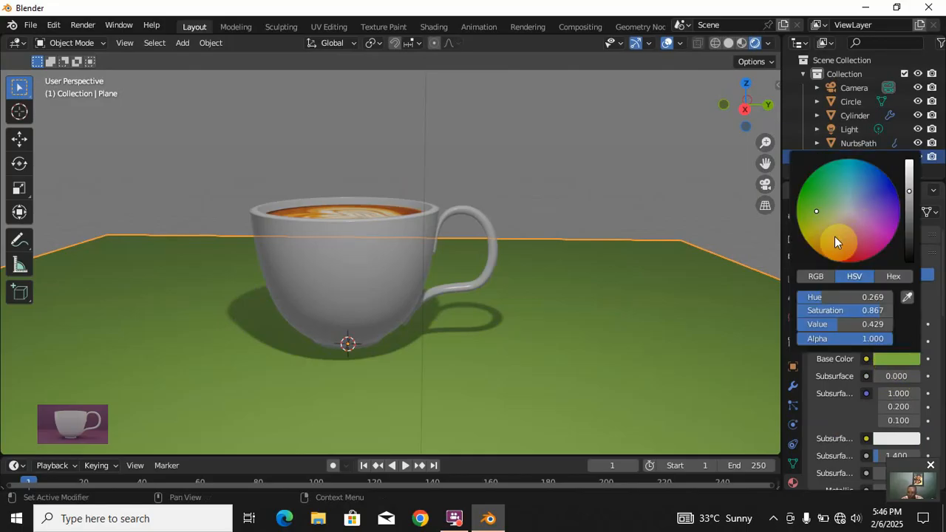
pyautogui.moveTo(835, 240); pyautogui.dragTo(828, 248)
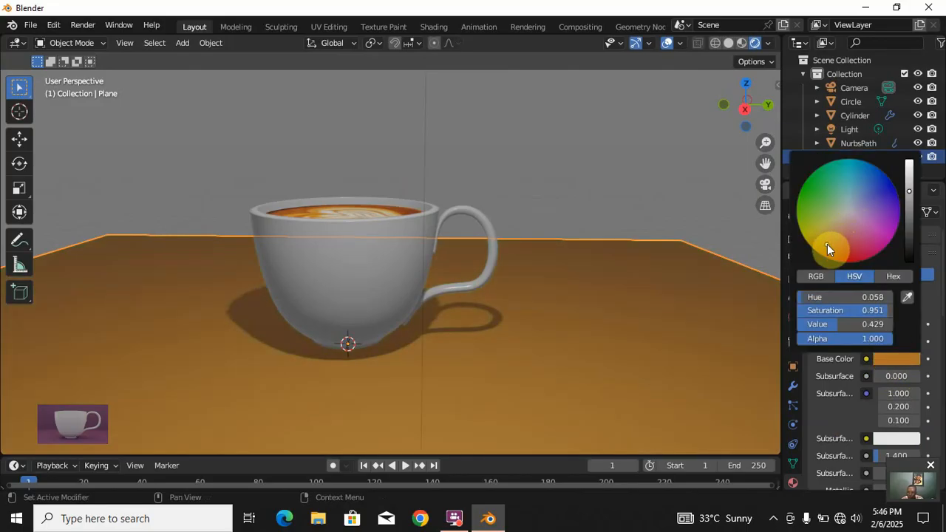
pyautogui.moveTo(826, 245)
pyautogui.mouseDown()
pyautogui.moveTo(816, 233)
pyautogui.moveTo(819, 240)
pyautogui.mouseUp()
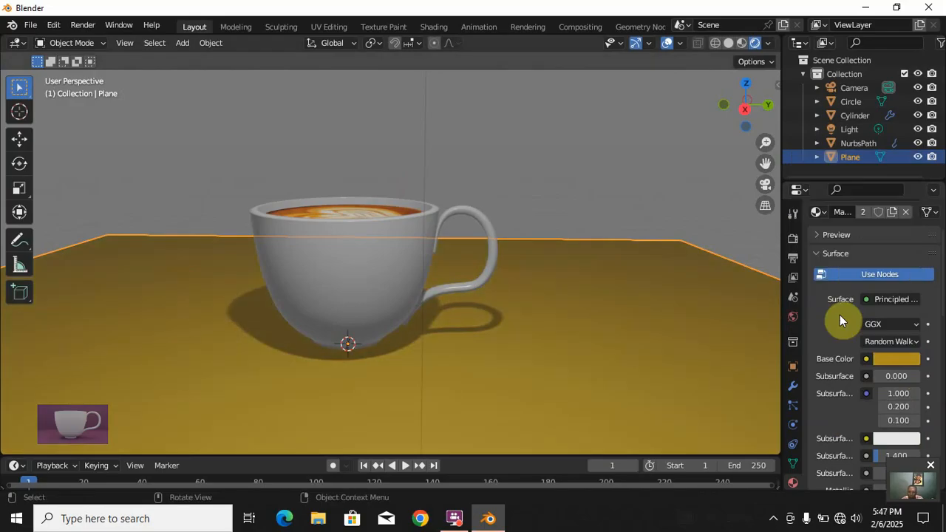
# - Duplicate the golden ground plane in place and rotate the copy 90° about the global Y axis
pyautogui.hotkey('shift', 'd')
pyautogui.click(586, 312)
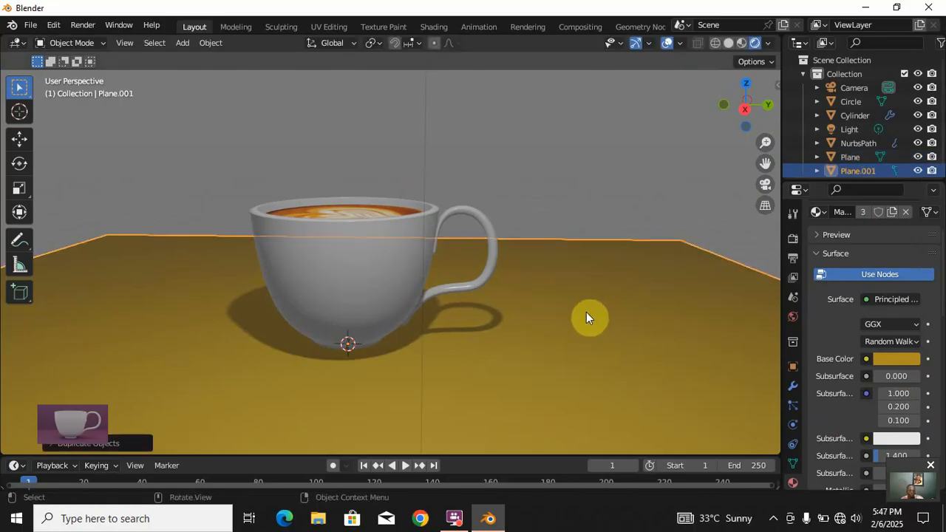
pyautogui.press('r')
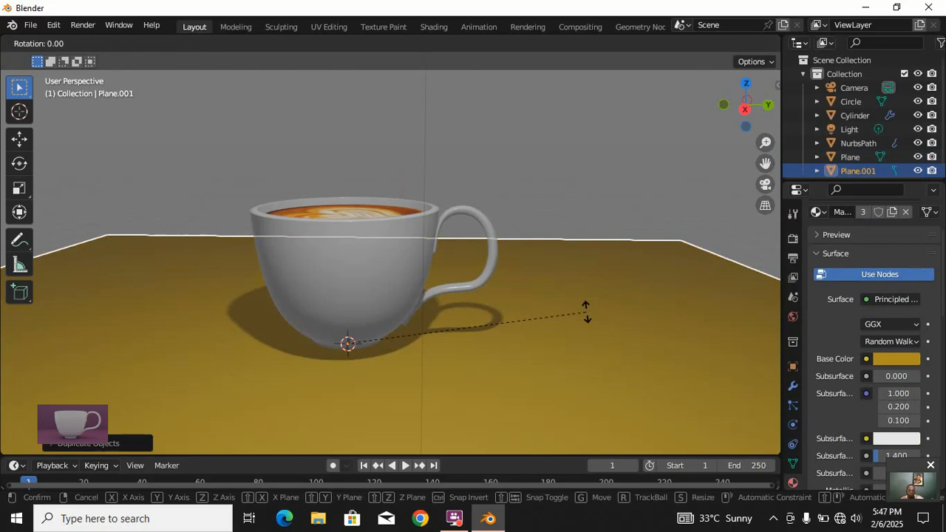
pyautogui.write('y')
pyautogui.write('90')
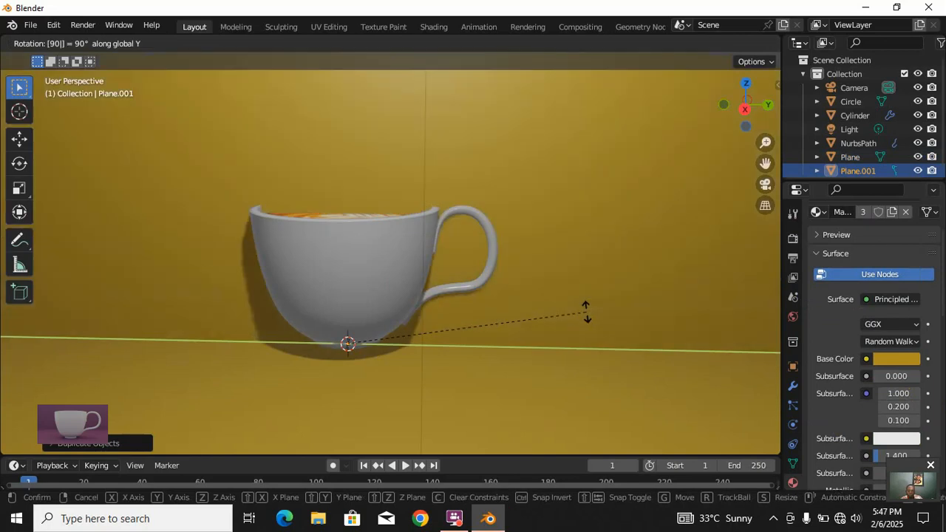
pyautogui.click(587, 314)
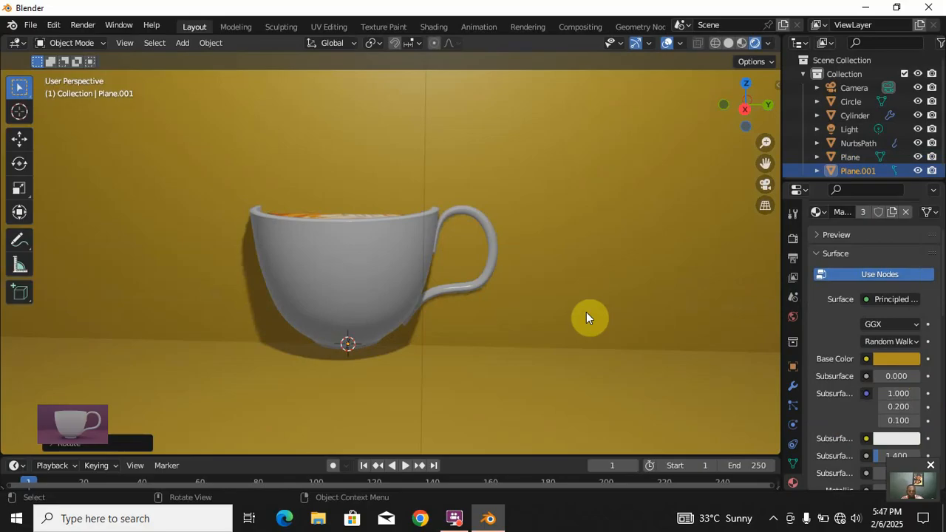
# - Move the upright golden plane along the global X axis to about -7.95 m, behind the cup
pyautogui.press('g')
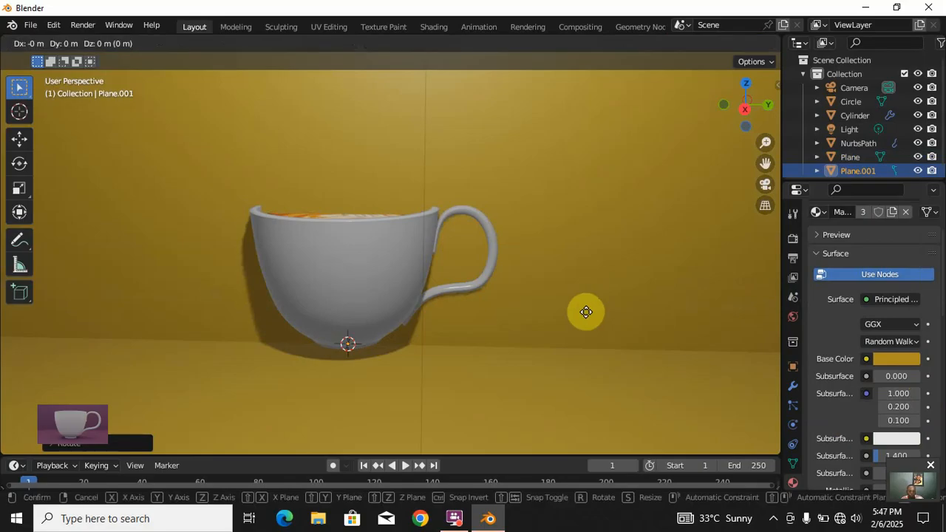
pyautogui.press('y')
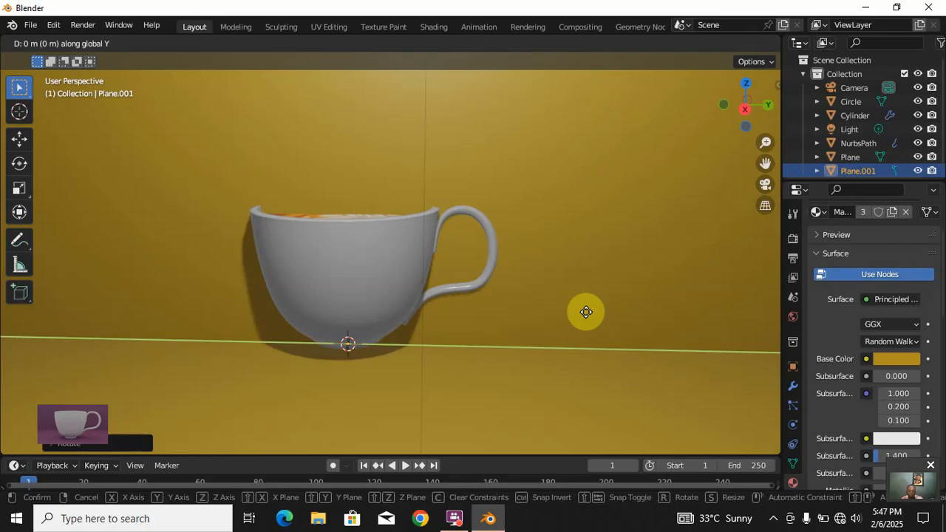
pyautogui.press('x')
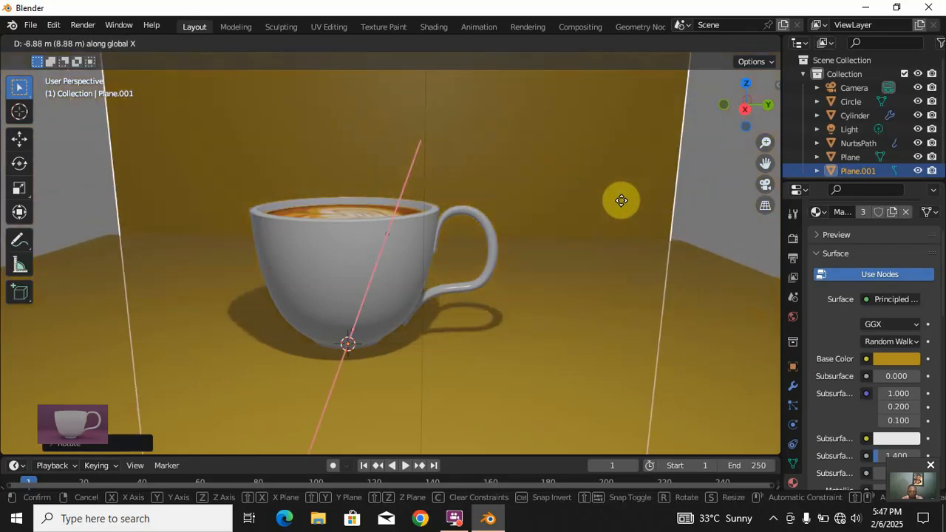
pyautogui.click(623, 207)
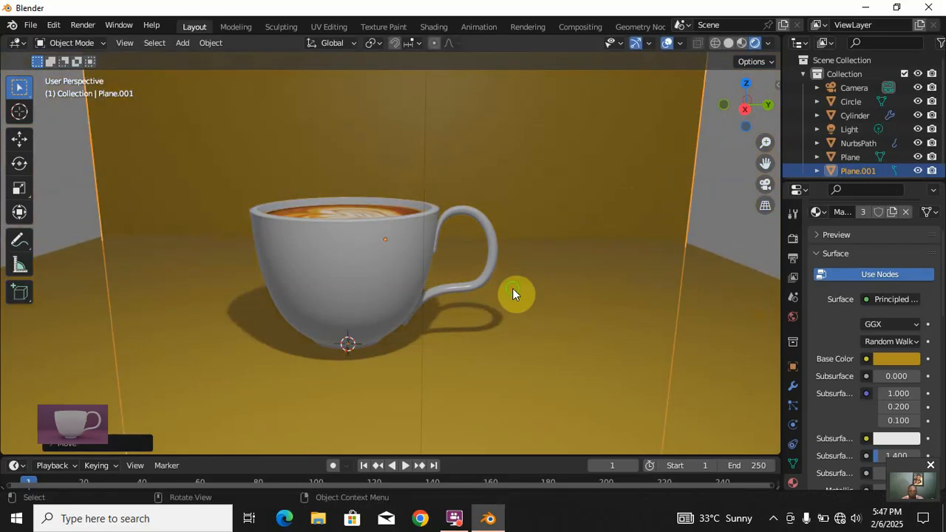
pyautogui.moveTo(512, 290); pyautogui.dragTo(483, 354, button='middle')
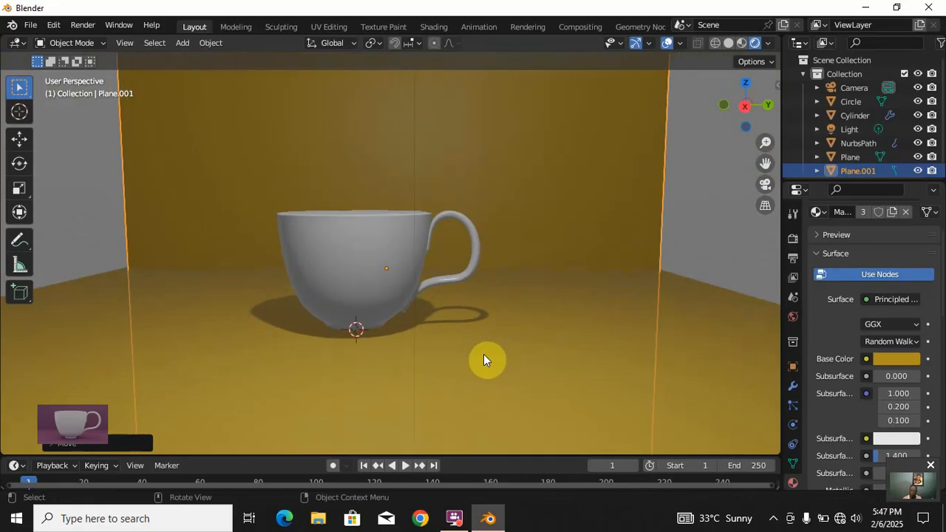
# - Look through the camera, lock it to the view, frame the whole cup against the golden backdrop and clear the selection
pyautogui.press('KP_0')
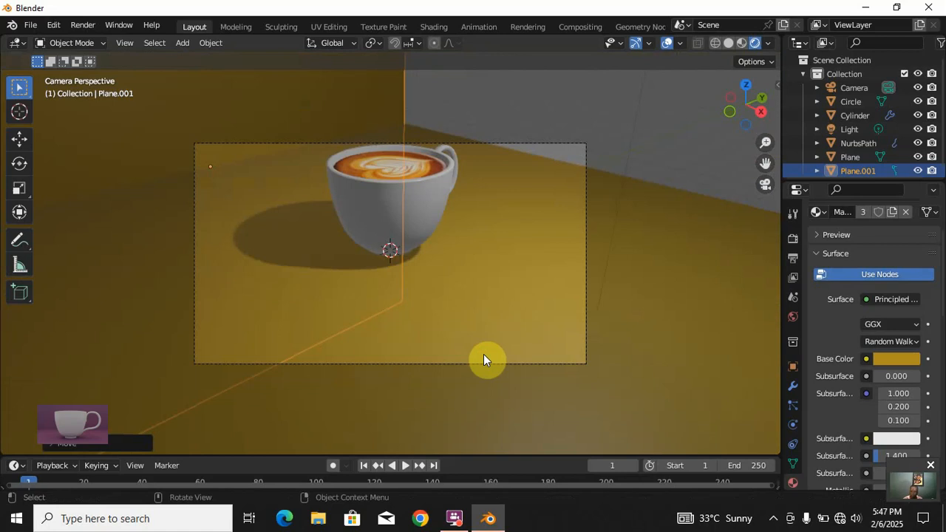
pyautogui.press('n')
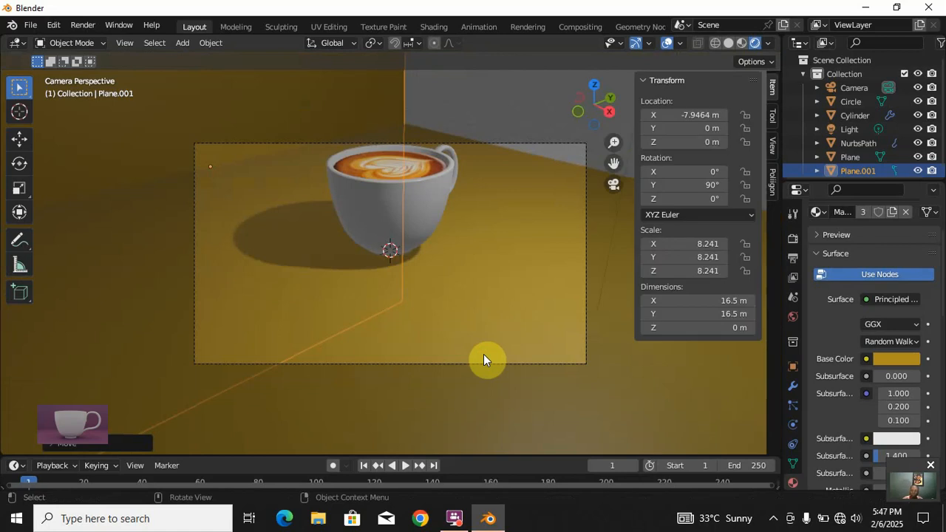
pyautogui.click(773, 148)
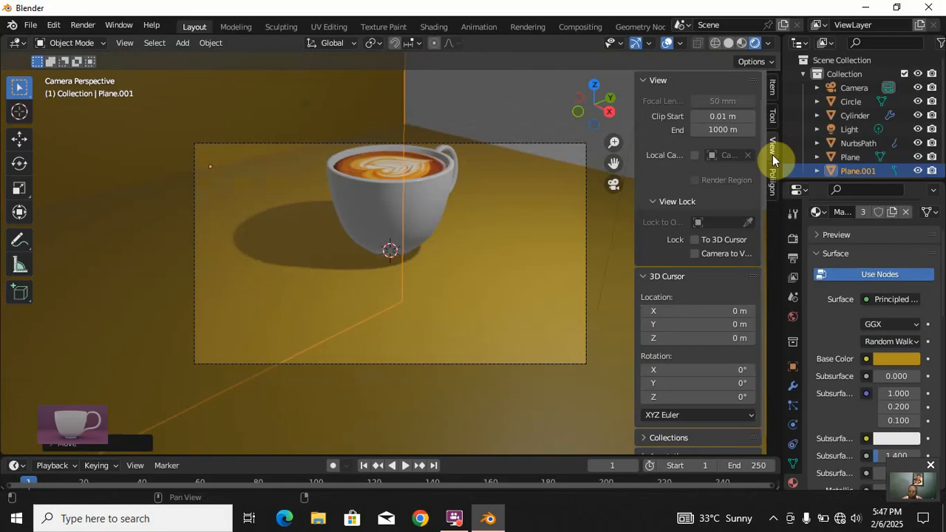
pyautogui.click(692, 255)
pyautogui.moveTo(398, 199); pyautogui.dragTo(429, 236, button='middle')
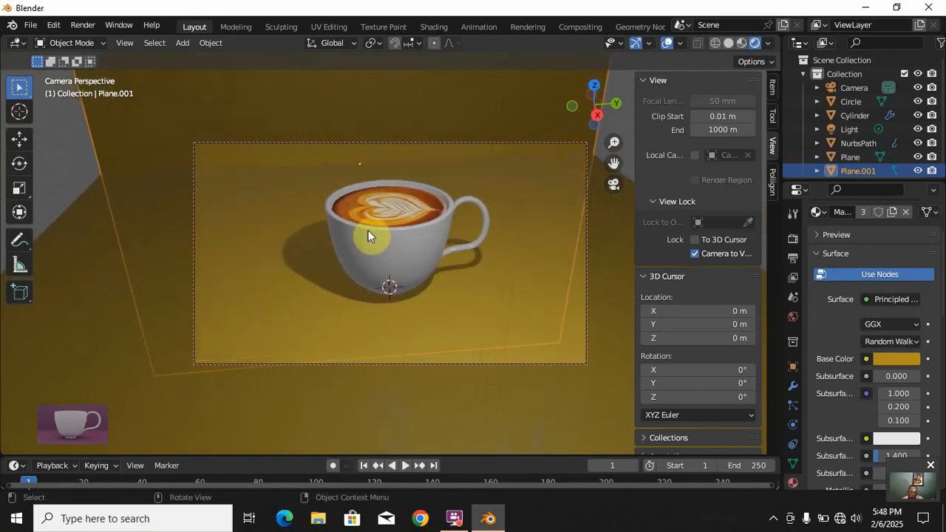
pyautogui.click(125, 220)
pyautogui.click(65, 186)
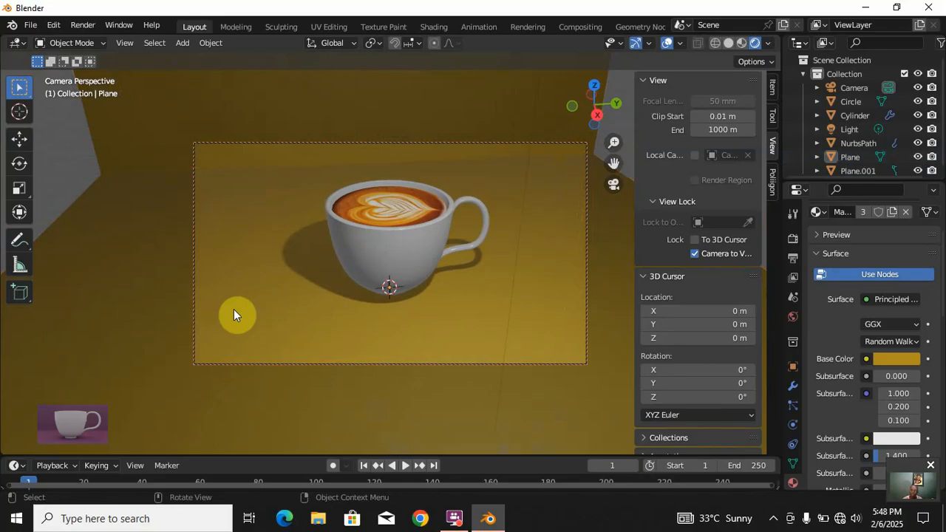
# - Switch the scene's render engine to Cycles
pyautogui.click(794, 237)
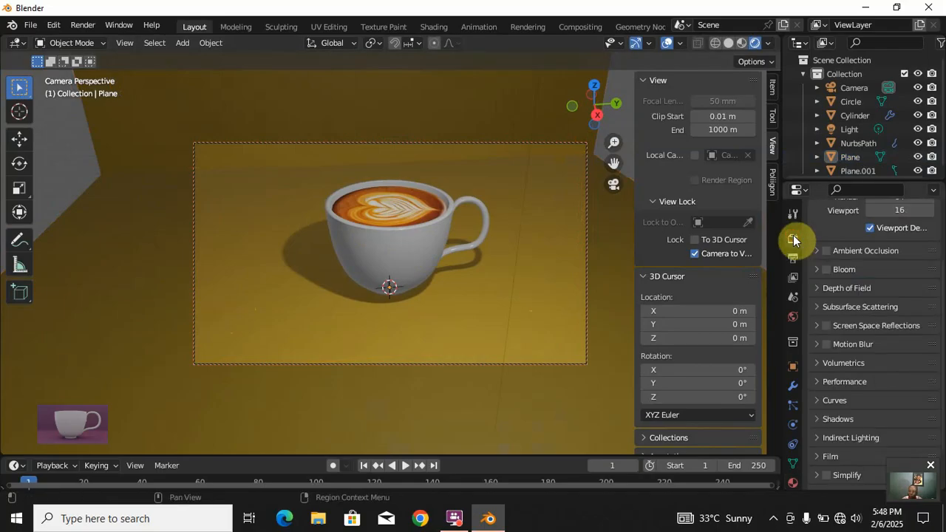
pyautogui.scroll(3, 900, 261)
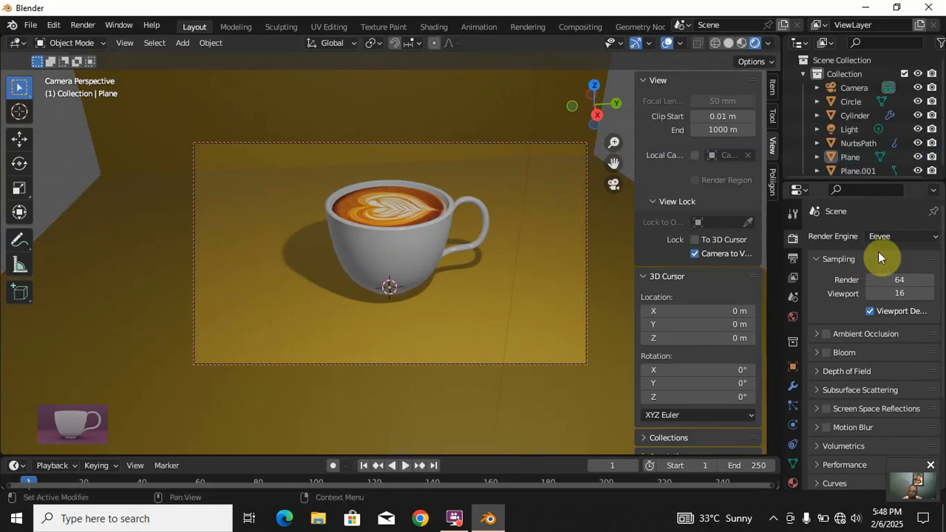
pyautogui.click(894, 234)
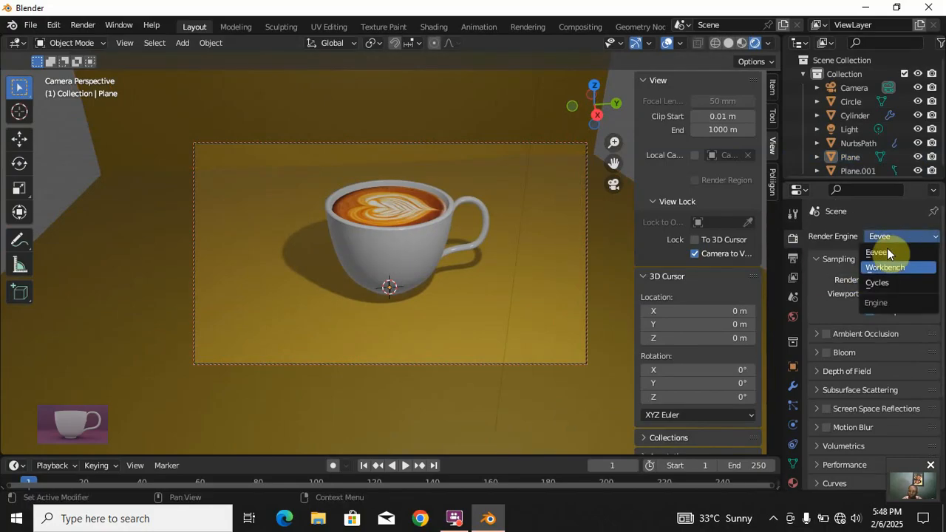
pyautogui.click(885, 281)
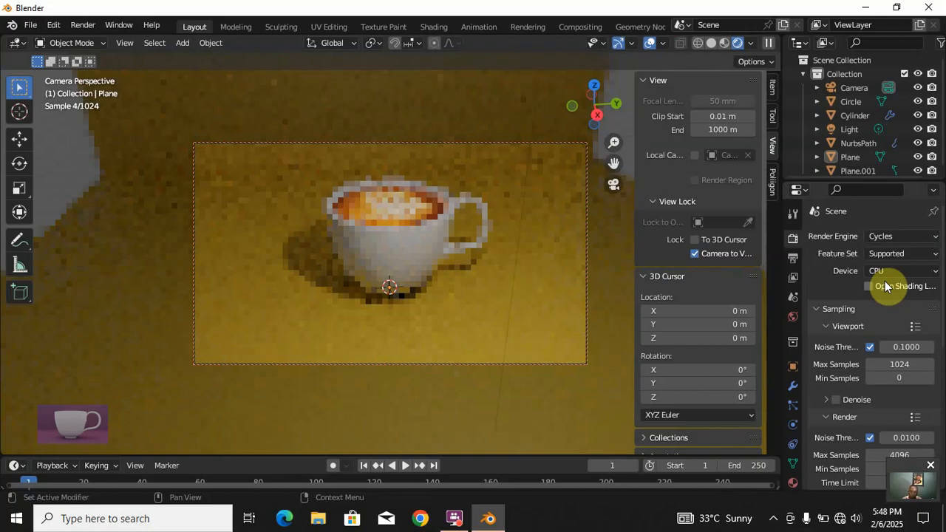
# - Try GPU Compute as the Cycles render device and undo the change
pyautogui.click(887, 272)
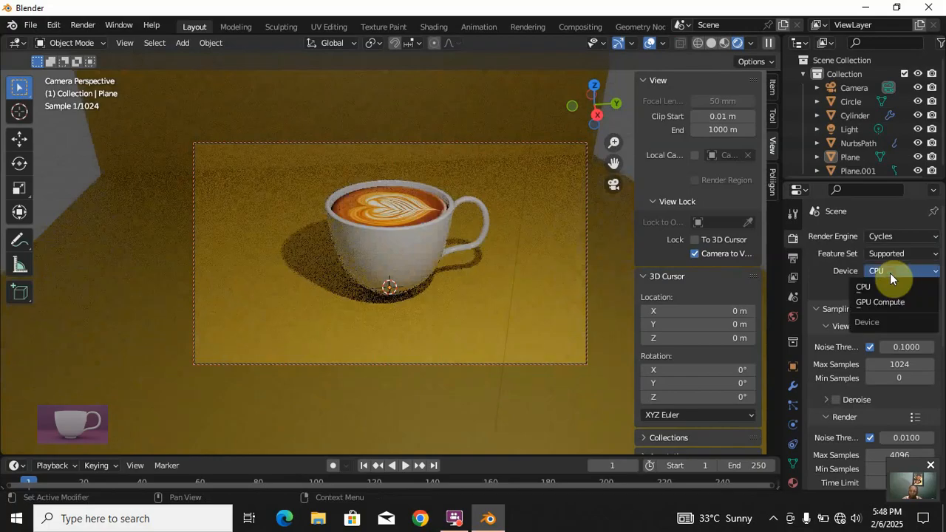
pyautogui.click(866, 305)
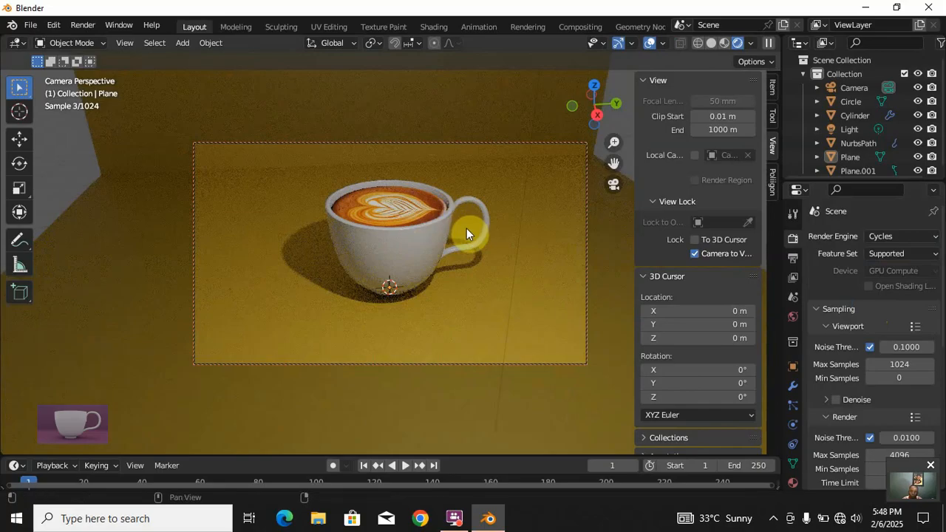
pyautogui.hotkey('ctrl', 'z')
# - Fine-tune the camera's angle on the cup and turn off the camera-to-view lock
pyautogui.moveTo(524, 311); pyautogui.dragTo(513, 302, button='middle')
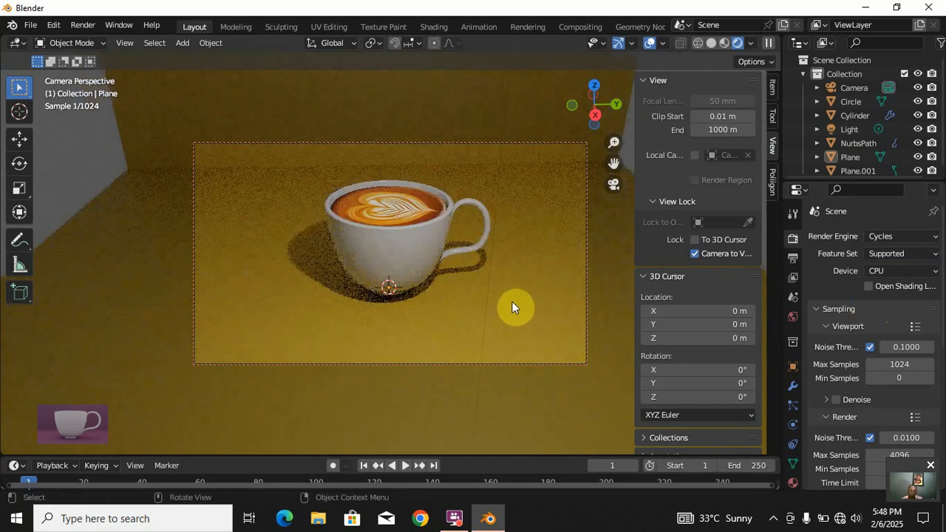
pyautogui.moveTo(513, 301); pyautogui.dragTo(500, 307, button='middle')
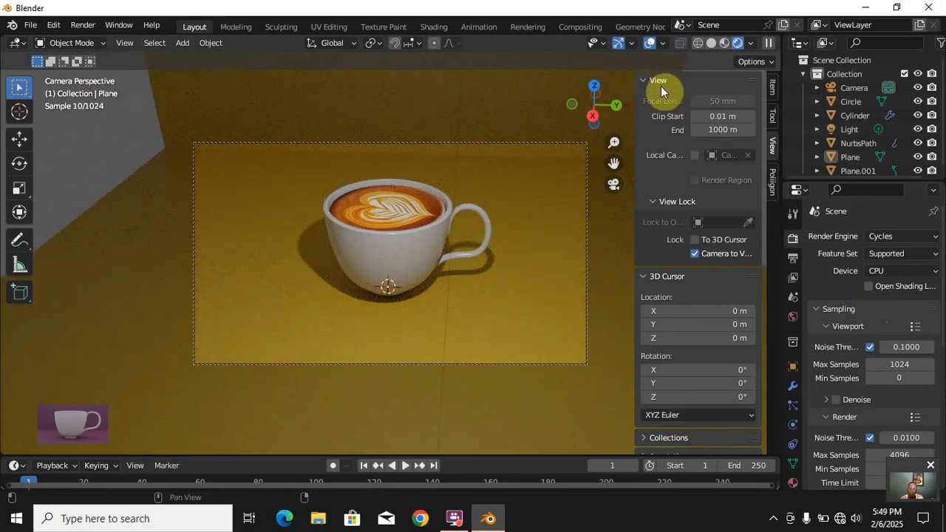
pyautogui.click(695, 253)
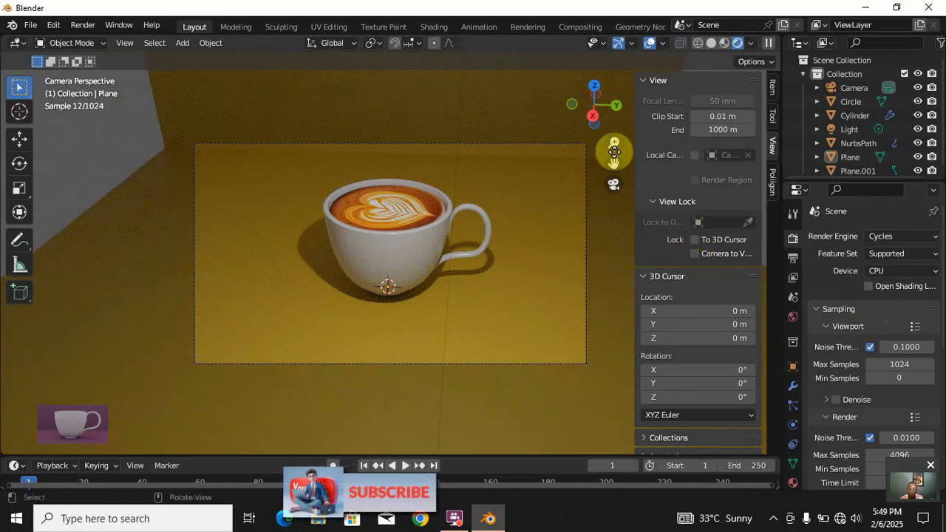
pyautogui.click(648, 78)
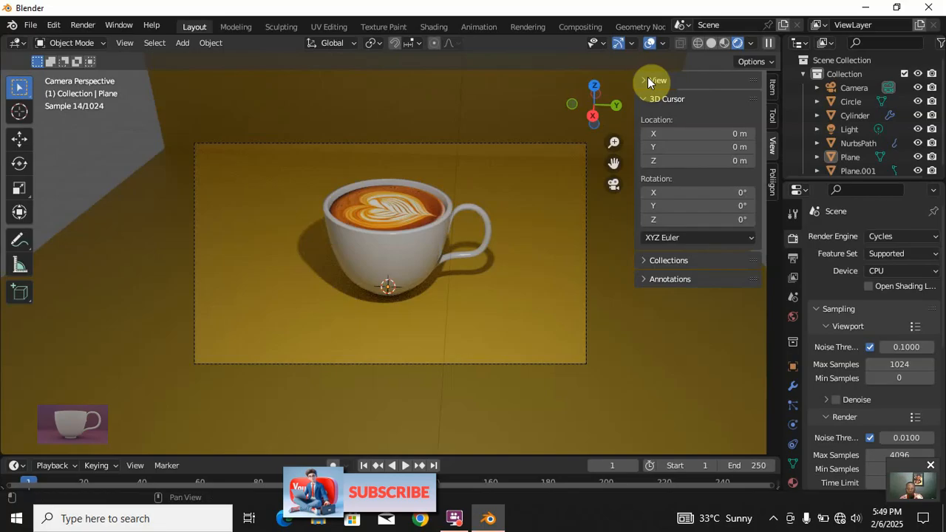
# - Render the still image from the camera and show the whole cup in the render result
pyautogui.press('F12')
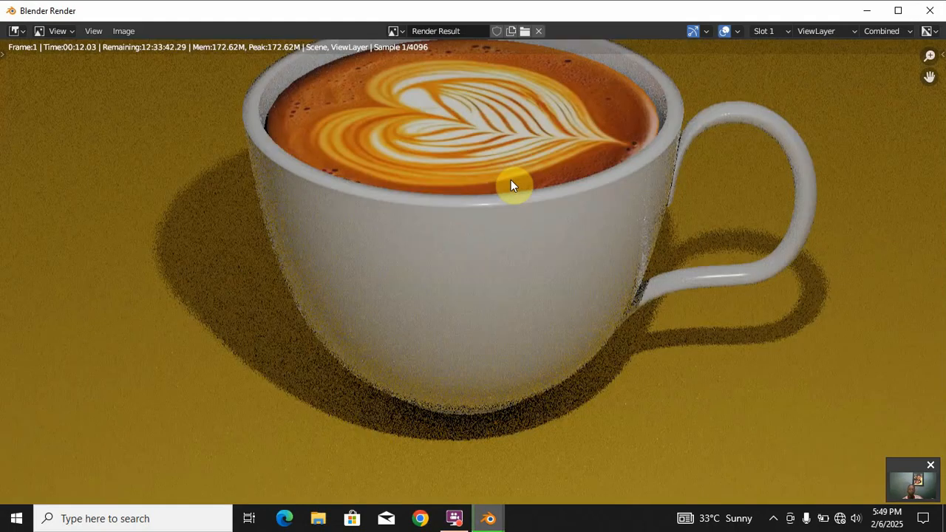
pyautogui.scroll(-2, 493, 192)
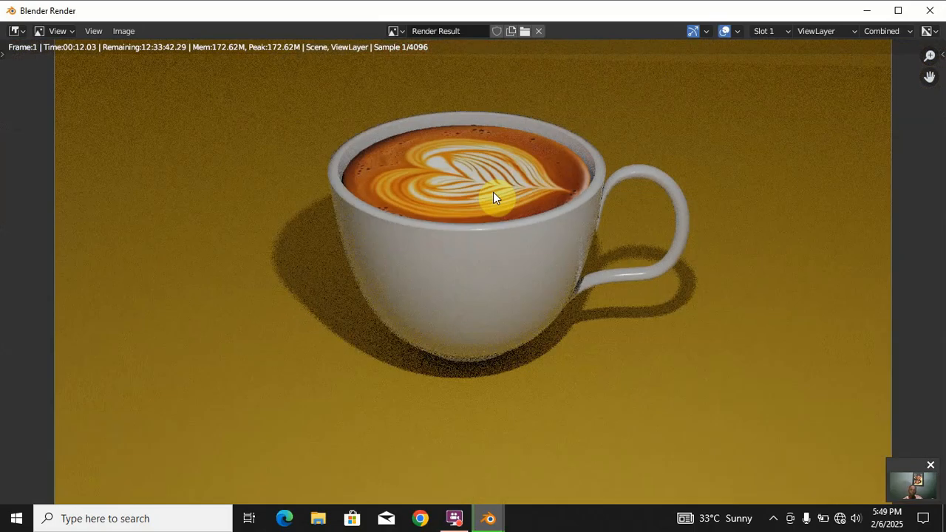